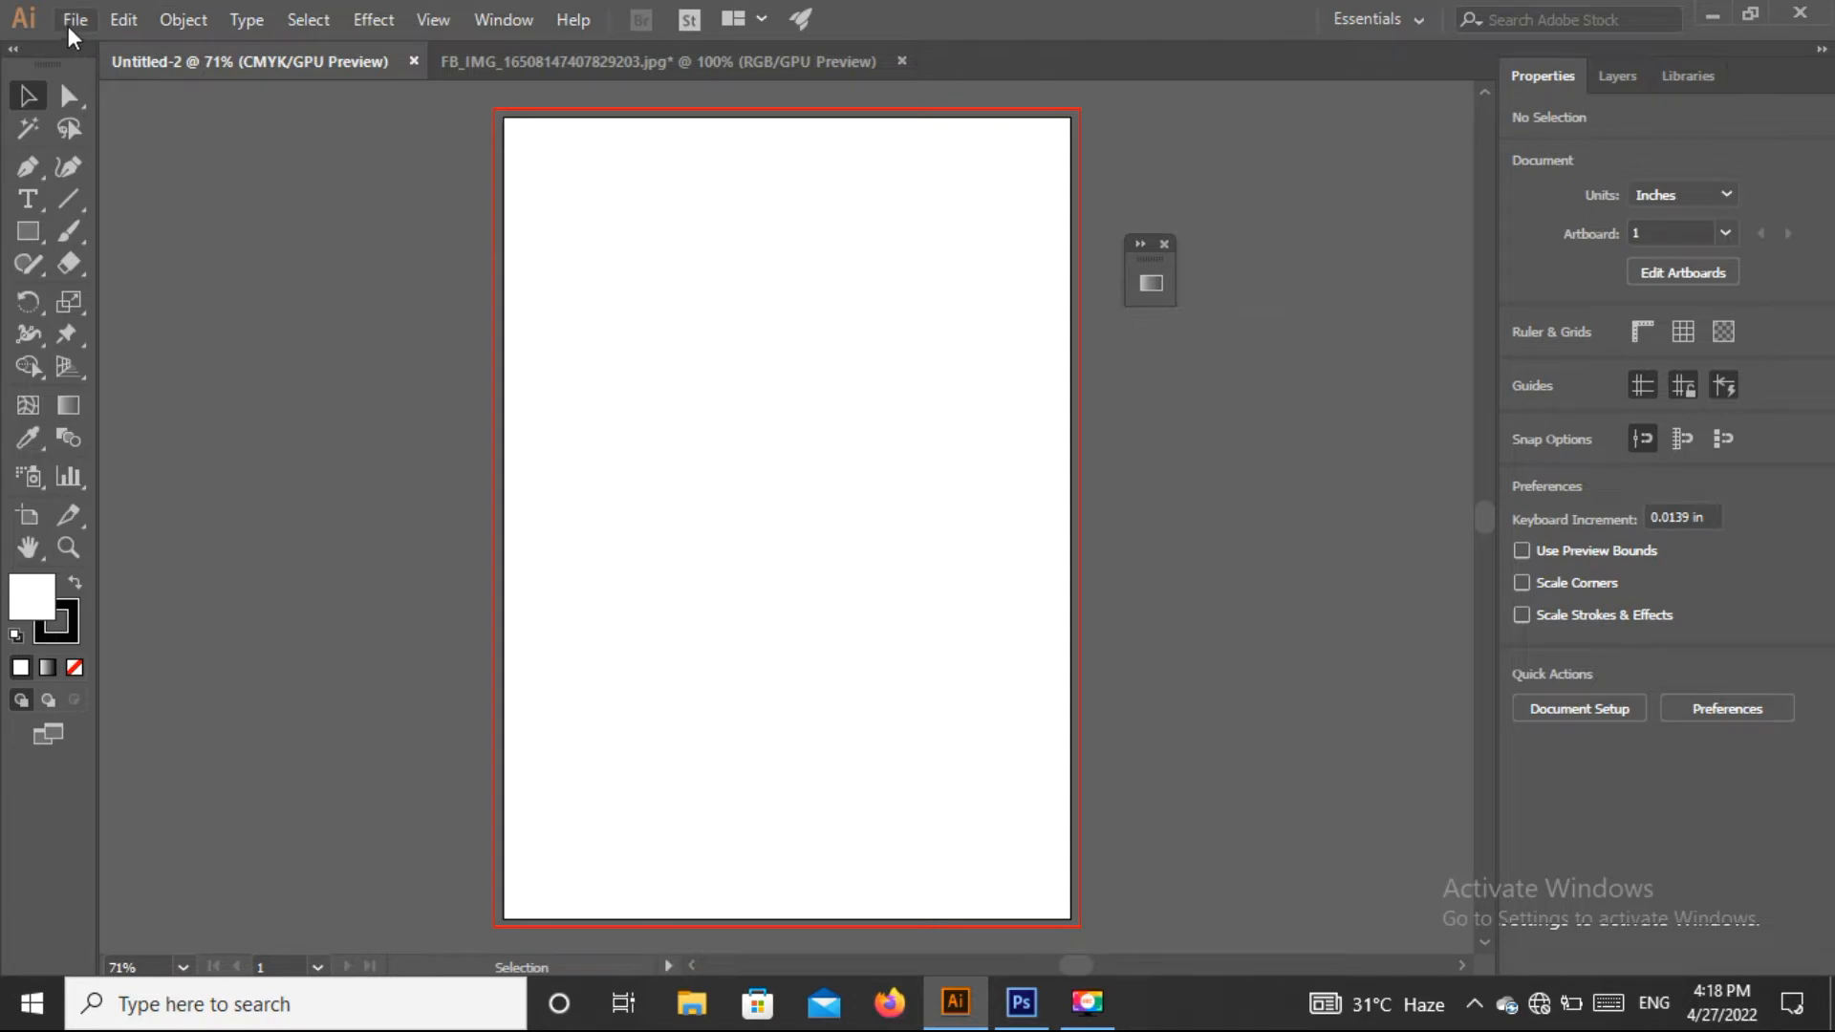
# Step: Open the city skyline picture images (1) from the All PNG folder
pyautogui.click(68, 28)
pyautogui.click(157, 119)
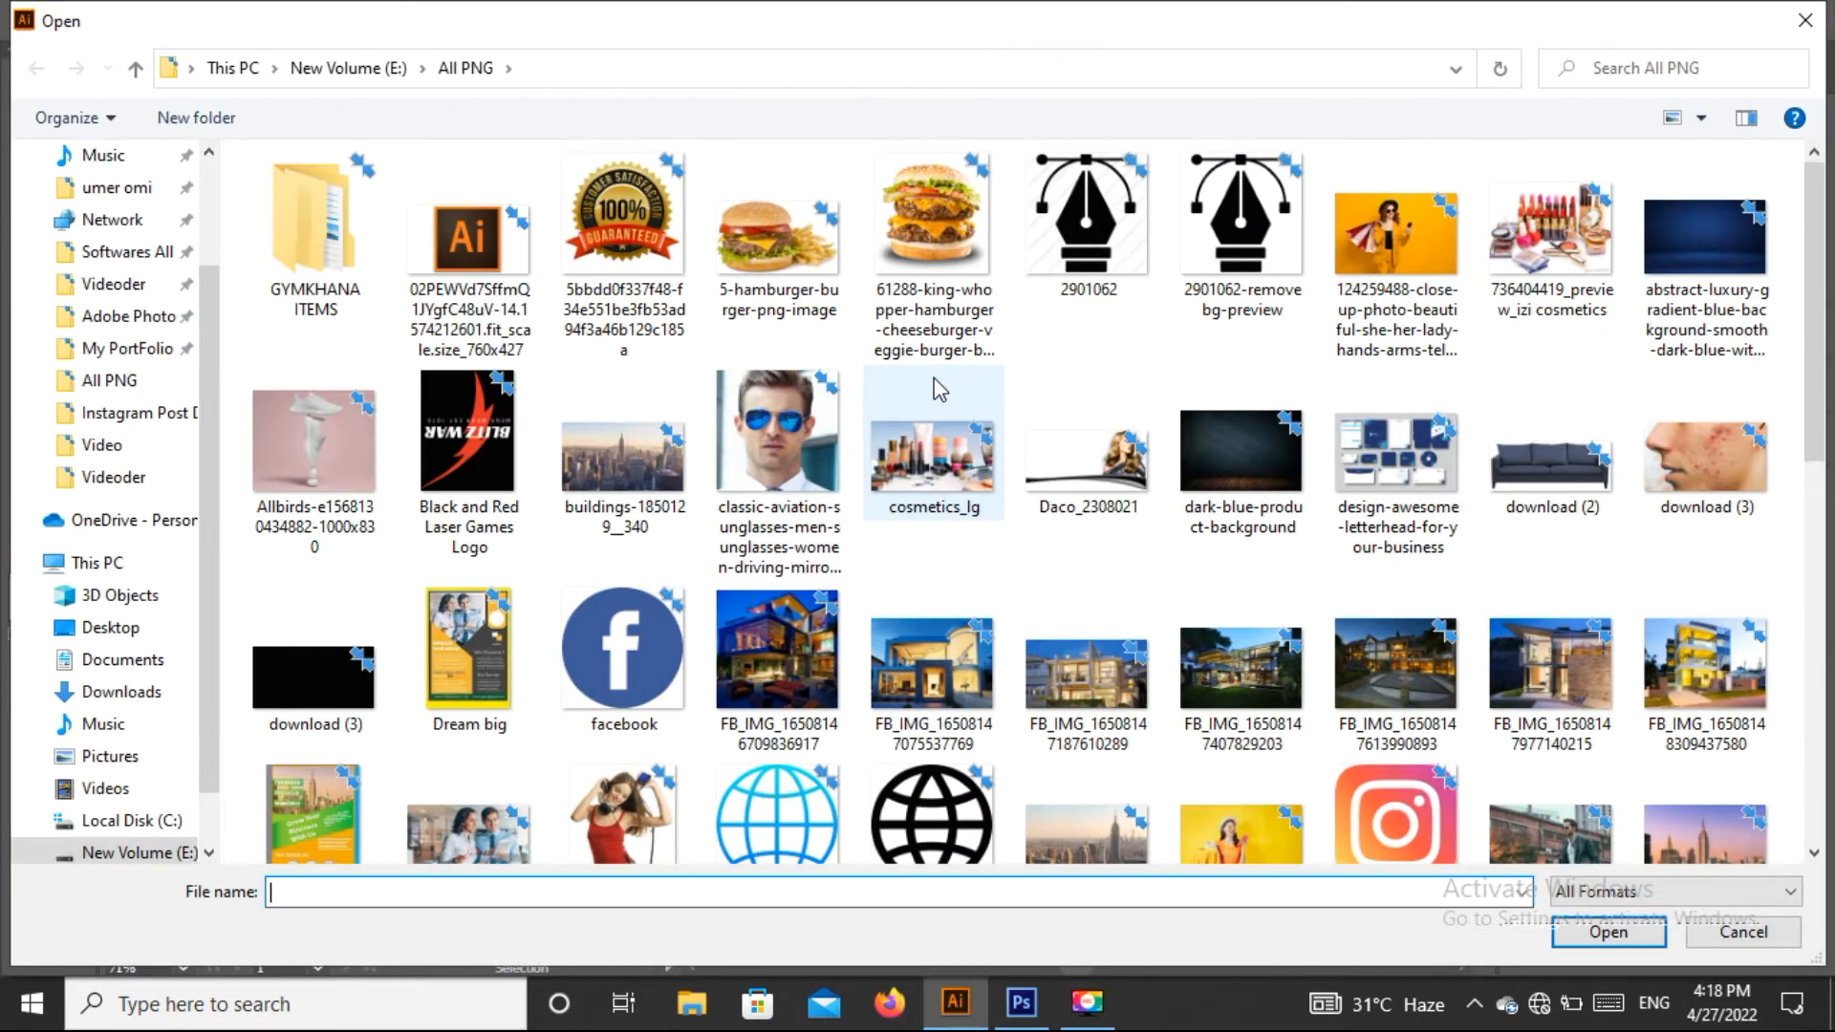
pyautogui.moveTo(1821, 286); pyautogui.dragTo(1827, 511)
pyautogui.click(1083, 325)
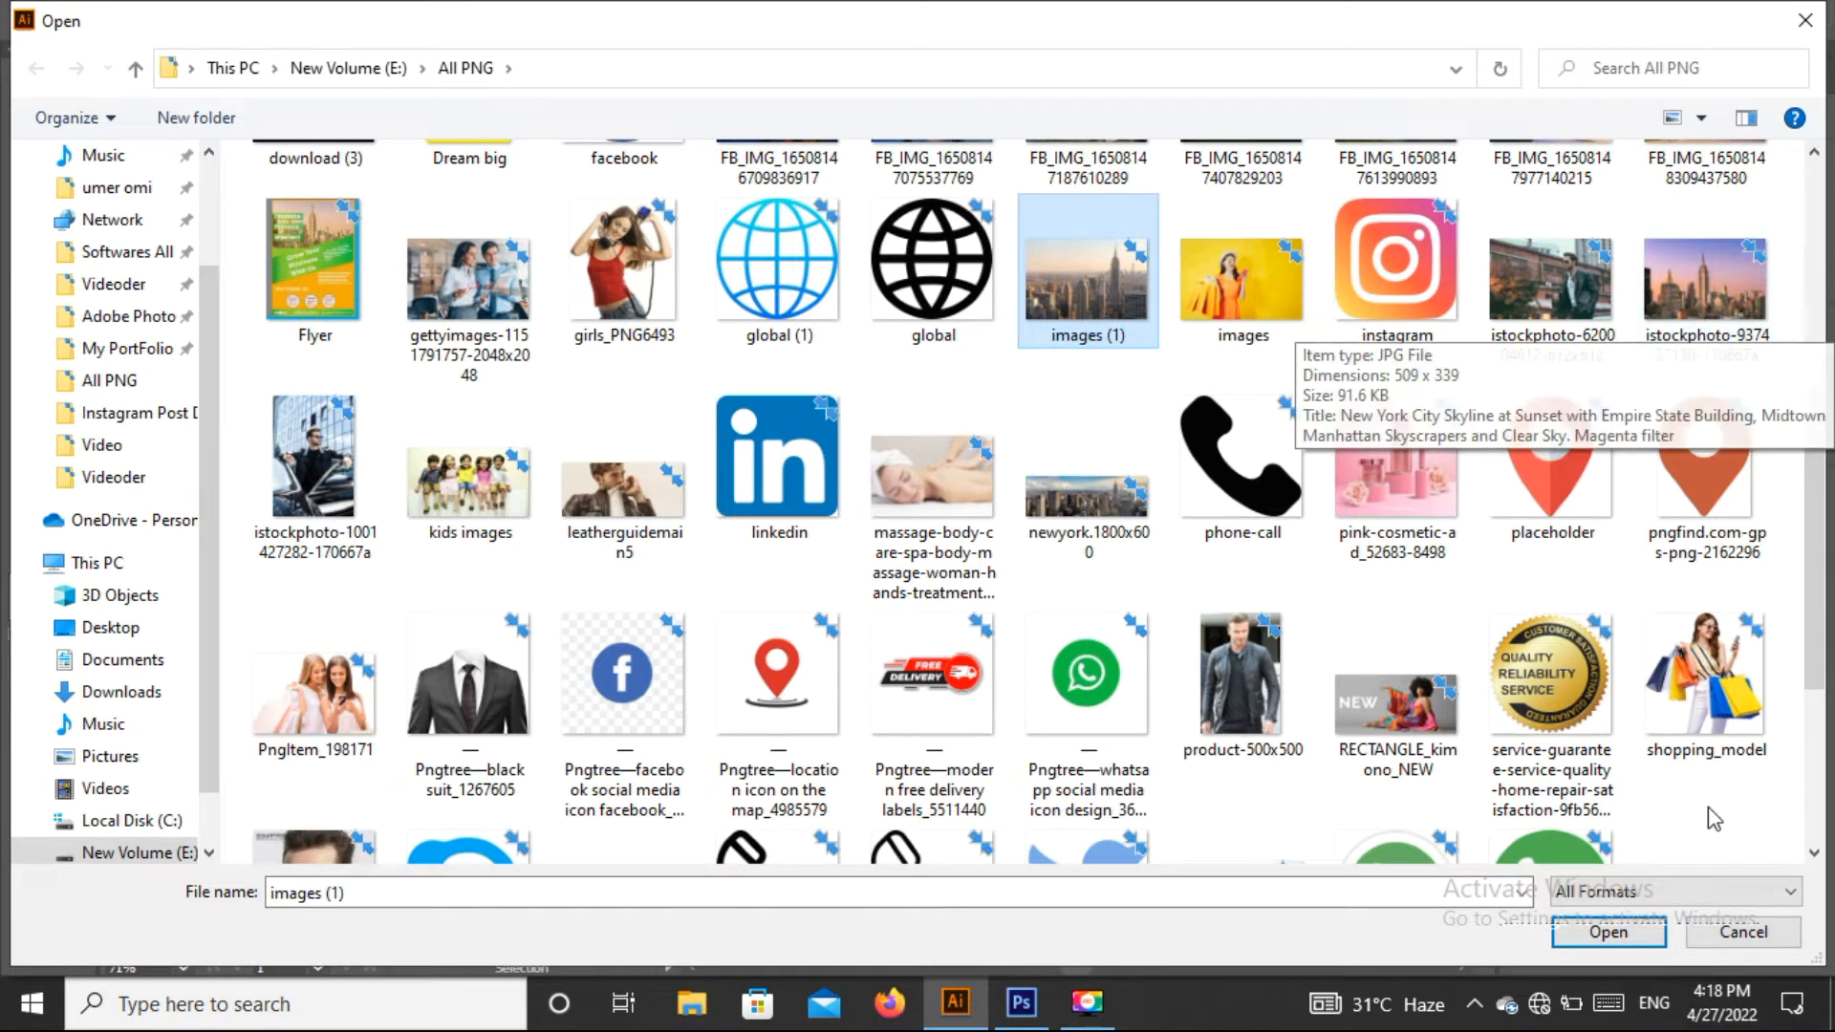
pyautogui.click(1659, 923)
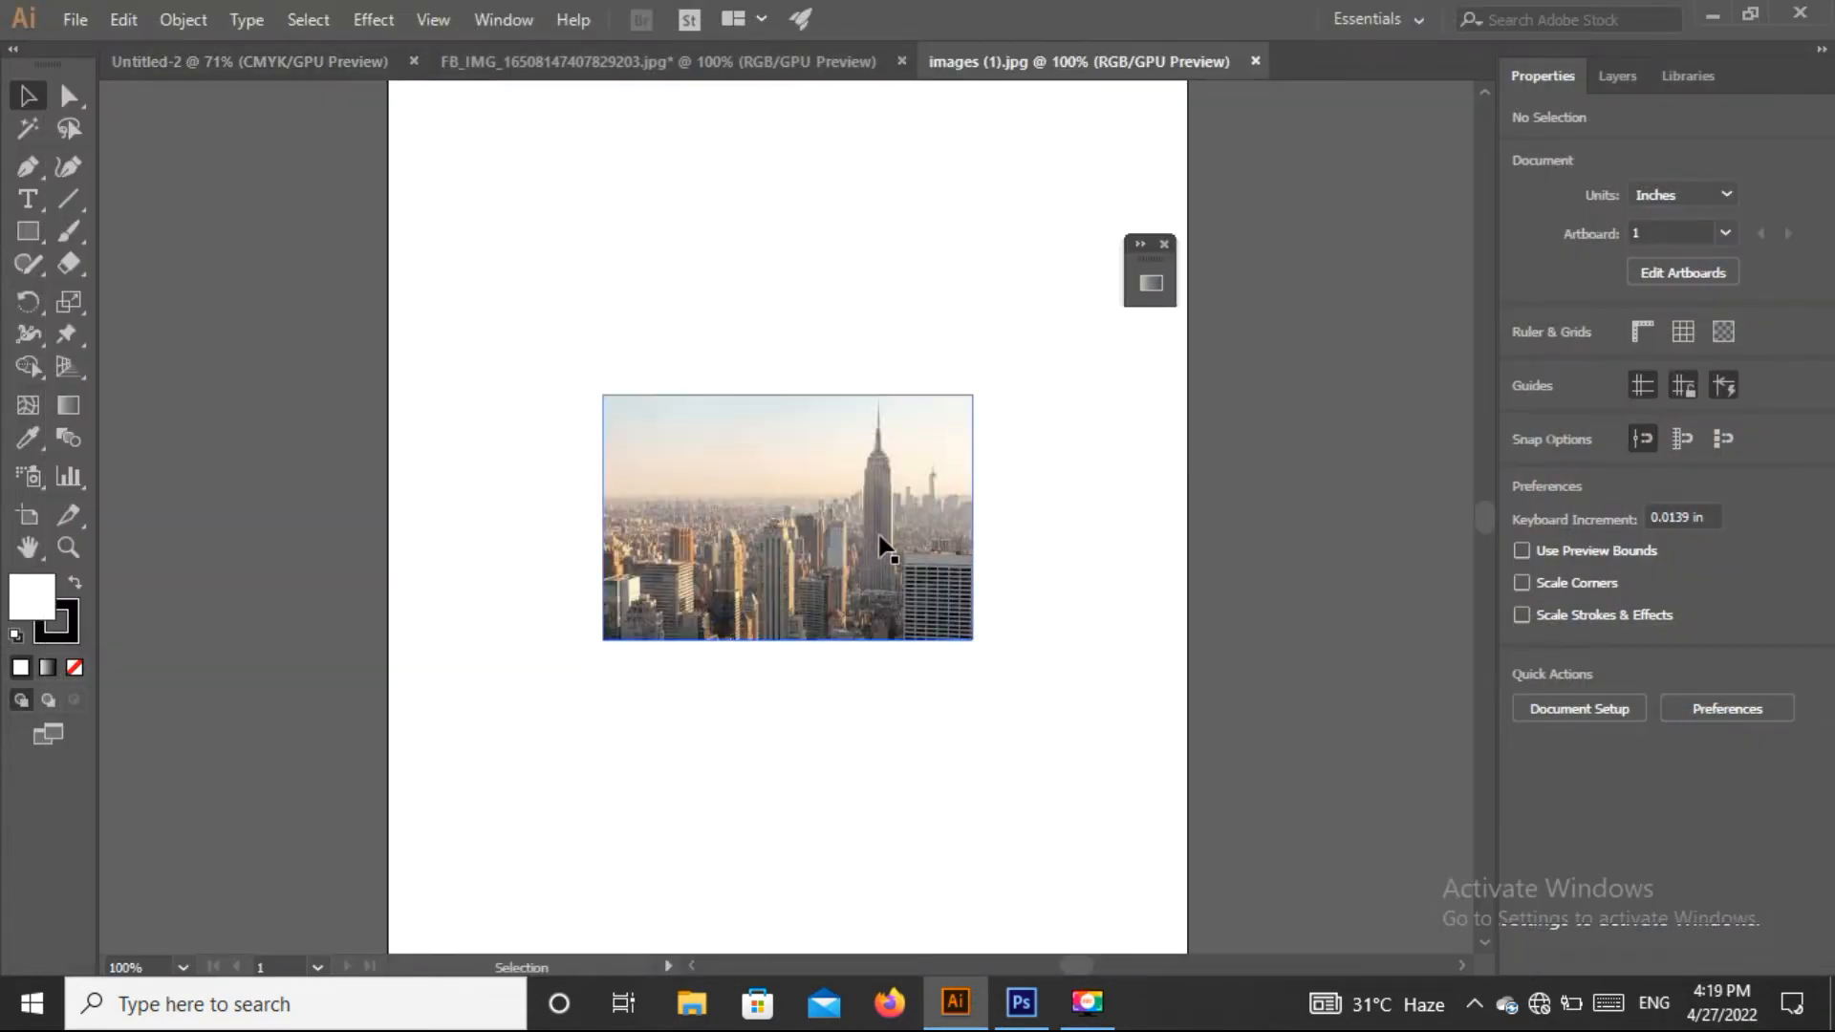
# Step: Bring the skyline picture from its own document onto the blank artboard of Untitled-2
pyautogui.moveTo(881, 538); pyautogui.dragTo(251, 52)
pyautogui.moveTo(770, 371); pyautogui.dragTo(830, 520)
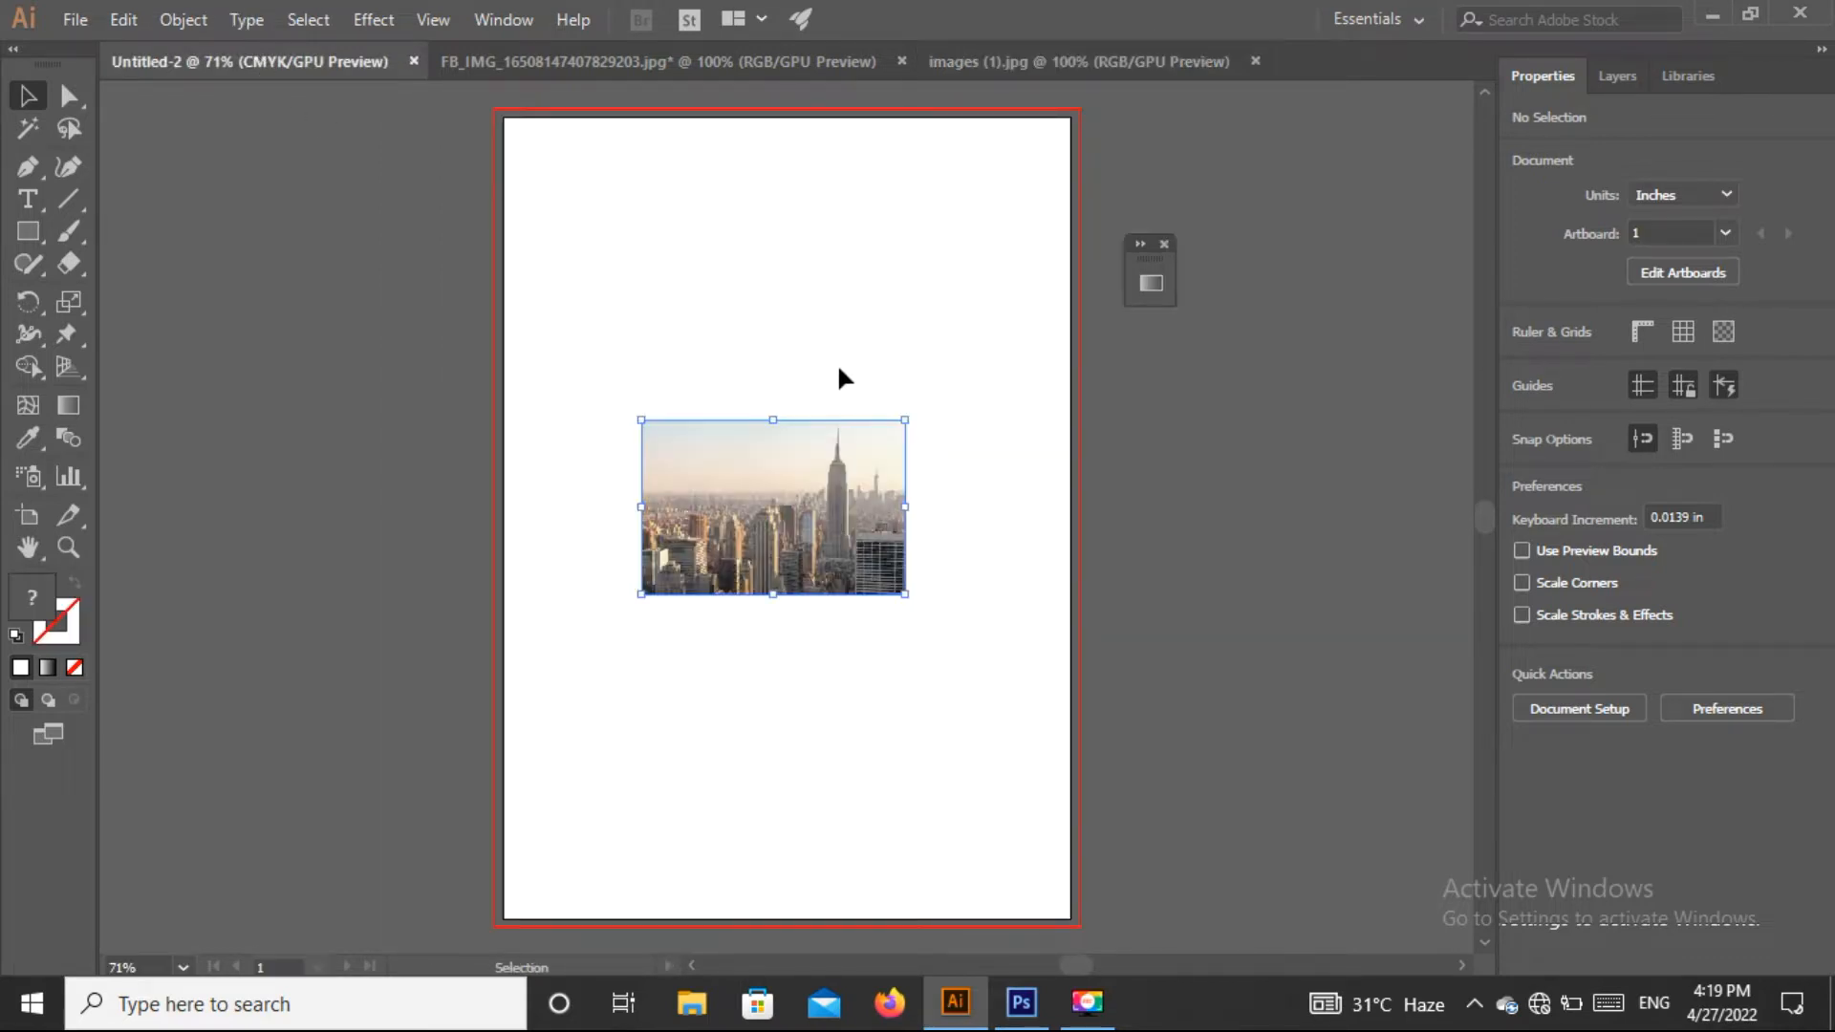
pyautogui.click(817, 352)
pyautogui.hotkey('ctrl', '1')
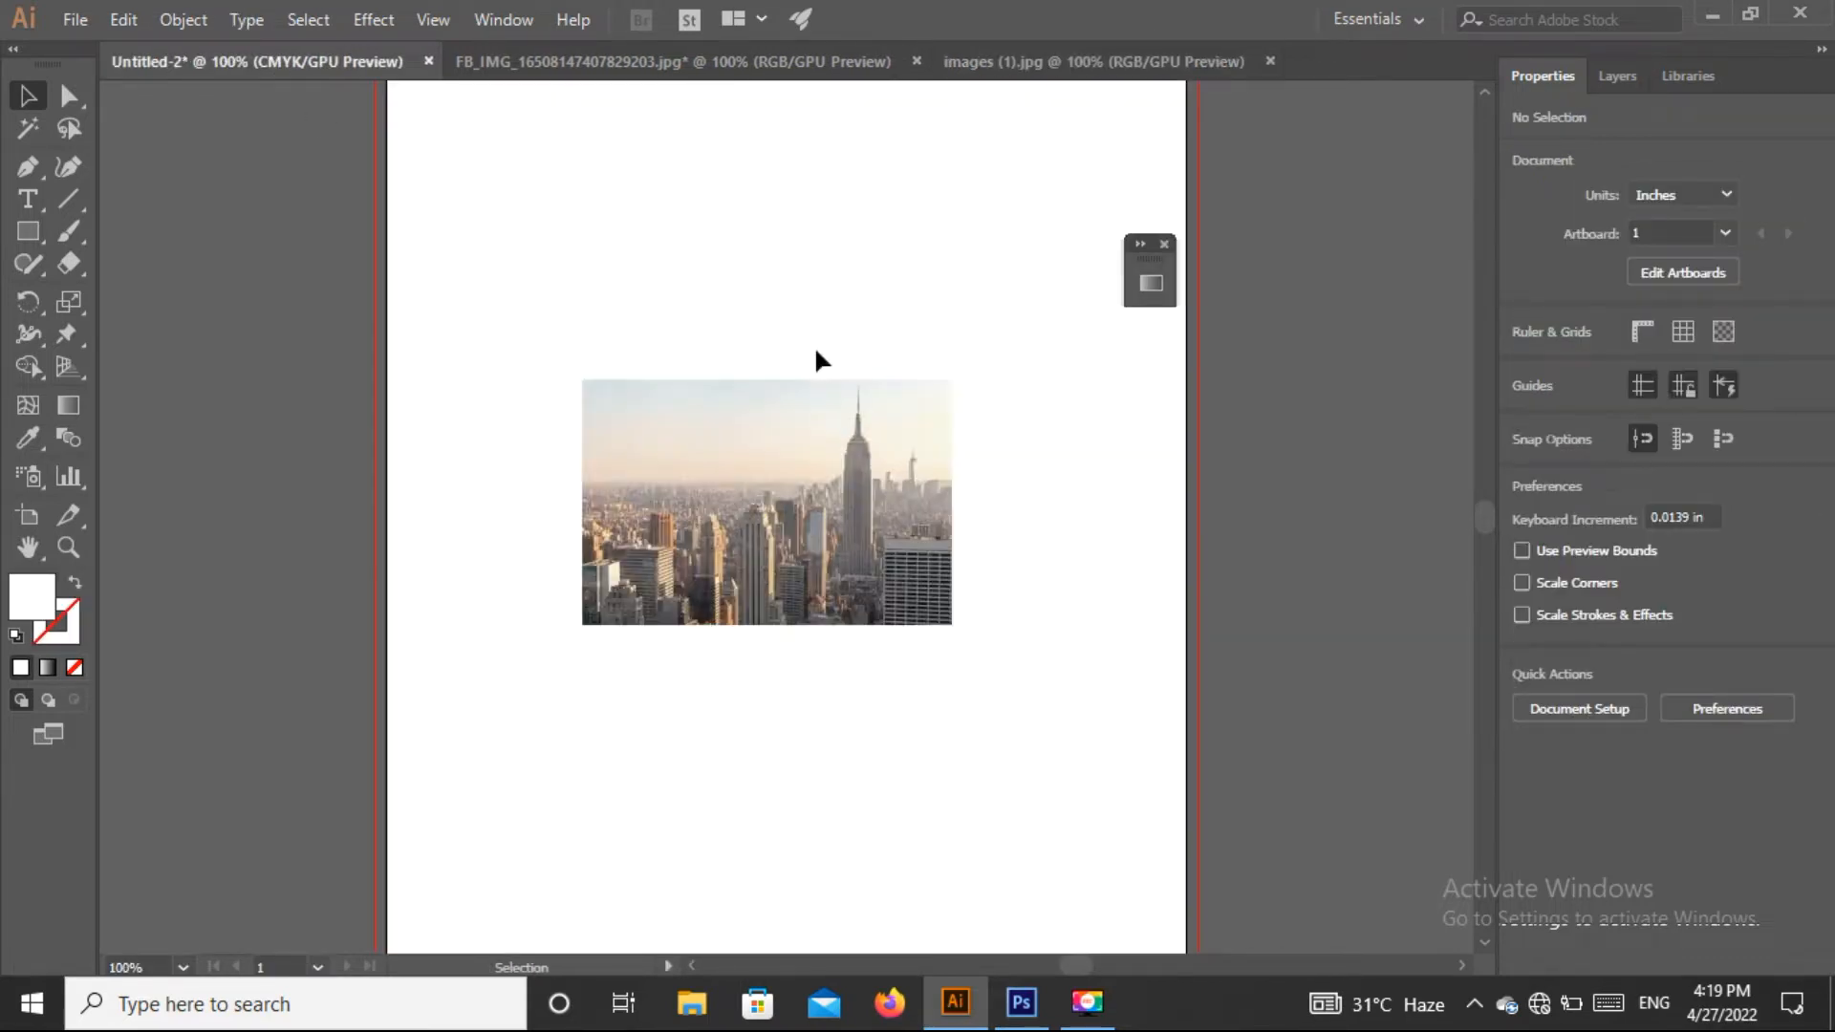
# Step: Move the skyline image into the artboard's upper-left corner, nudging it from the bleed edge to the artboard edge
pyautogui.moveTo(1494, 518); pyautogui.dragTo(1494, 508)
pyautogui.moveTo(898, 705); pyautogui.dragTo(697, 285)
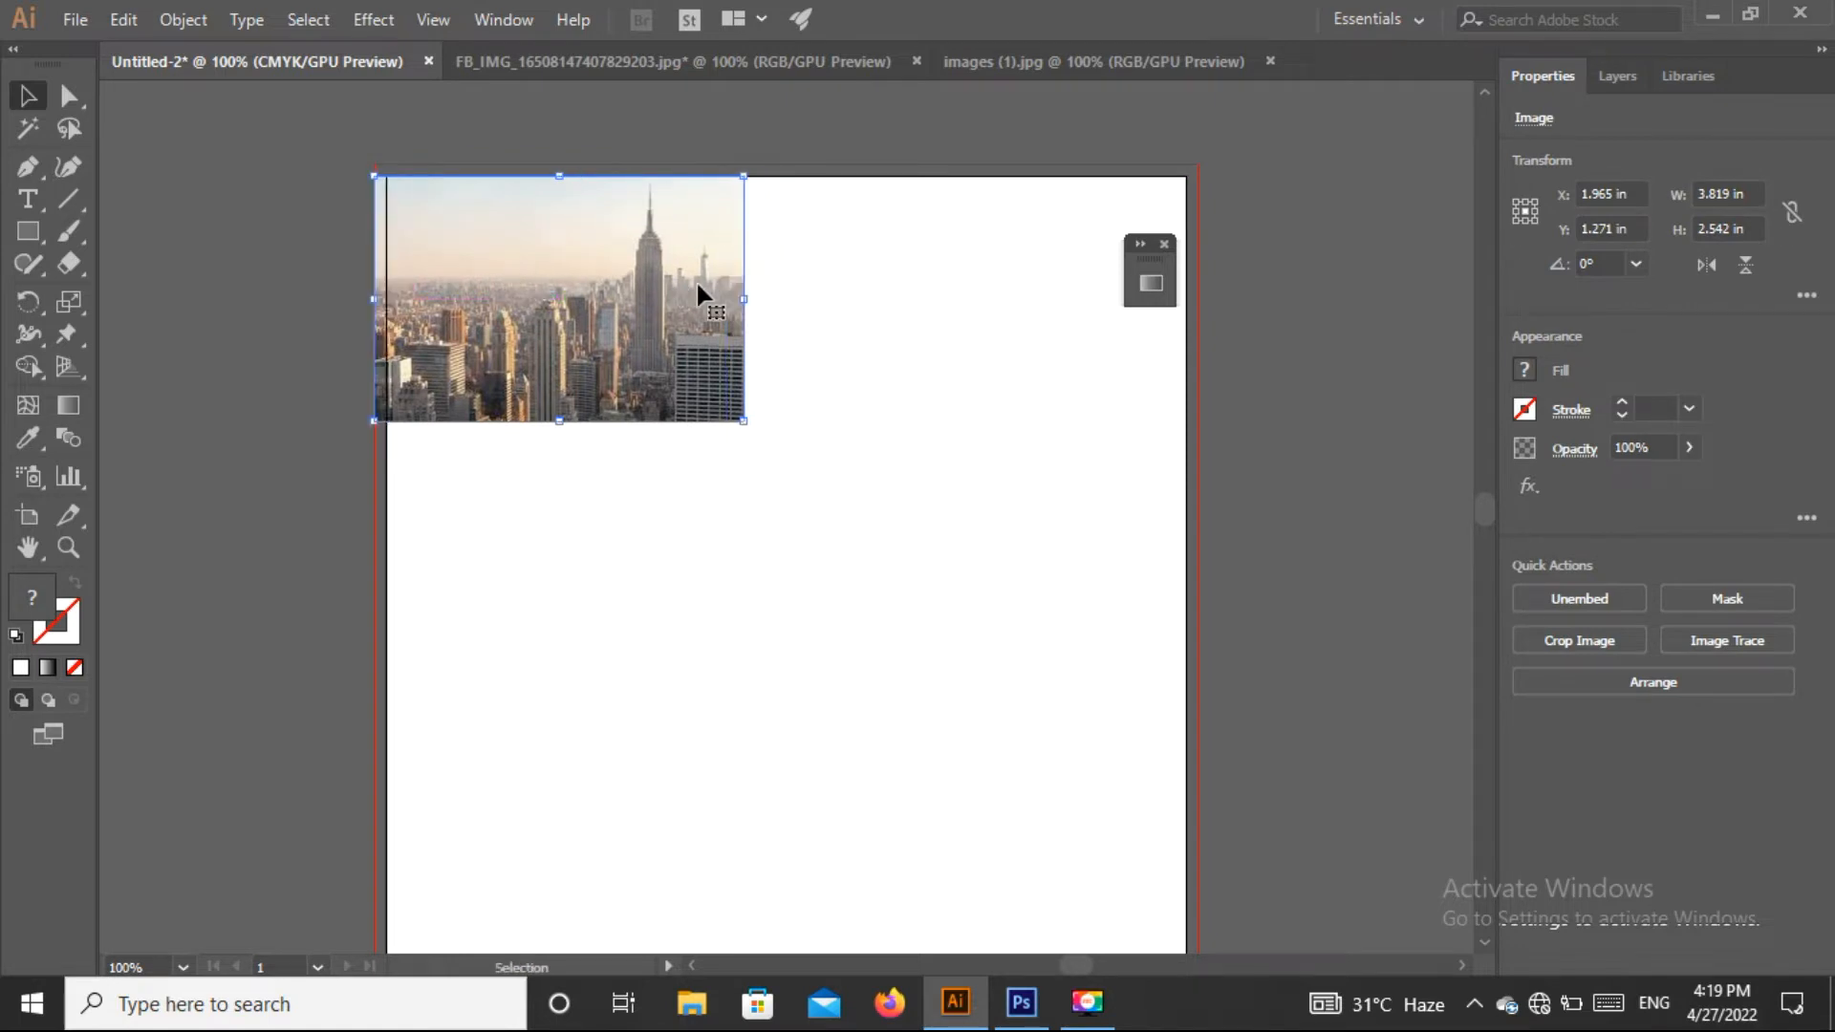
pyautogui.press('Right')
pyautogui.press('Right')
pyautogui.press('Right')
pyautogui.press('Right')
pyautogui.press('Right')
pyautogui.press('Right')
pyautogui.press('Right')
pyautogui.press('Right')
pyautogui.press('Right')
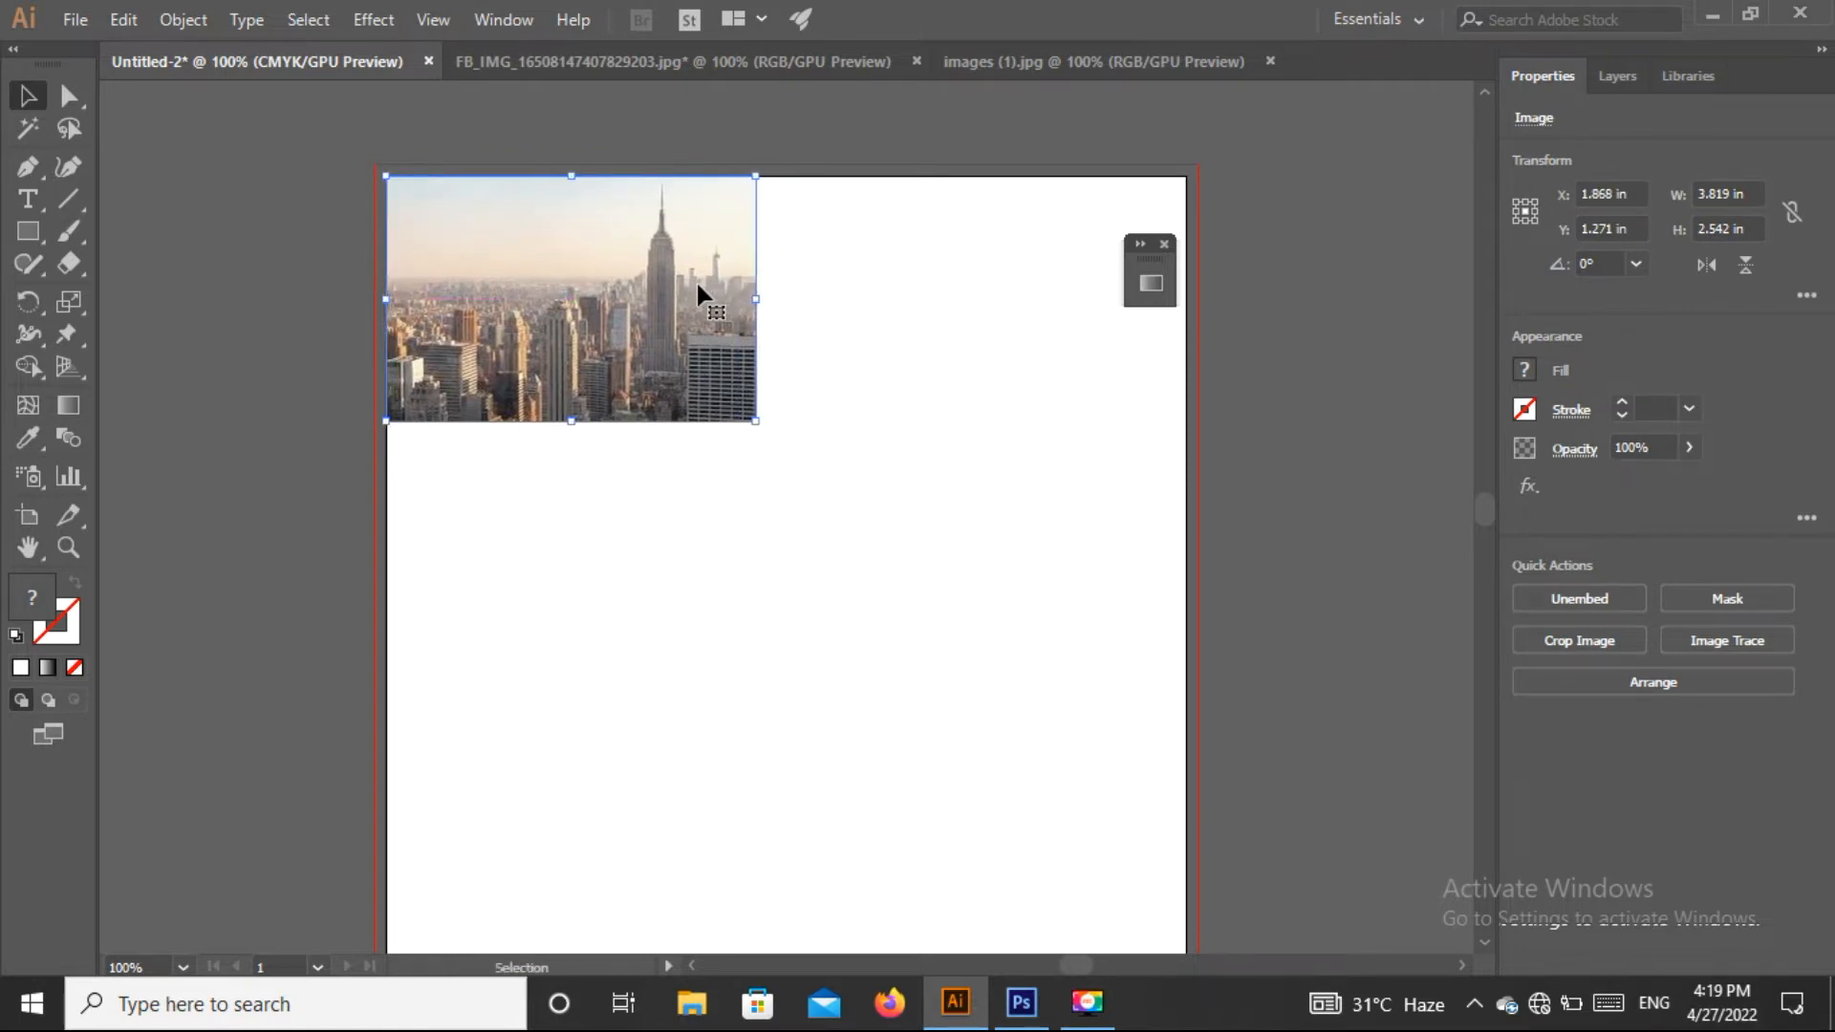
# Step: Enlarge the skyline image to 8.268 in wide and 5.319 in high so it spans the artboard's width
pyautogui.moveTo(756, 420); pyautogui.dragTo(1187, 689)
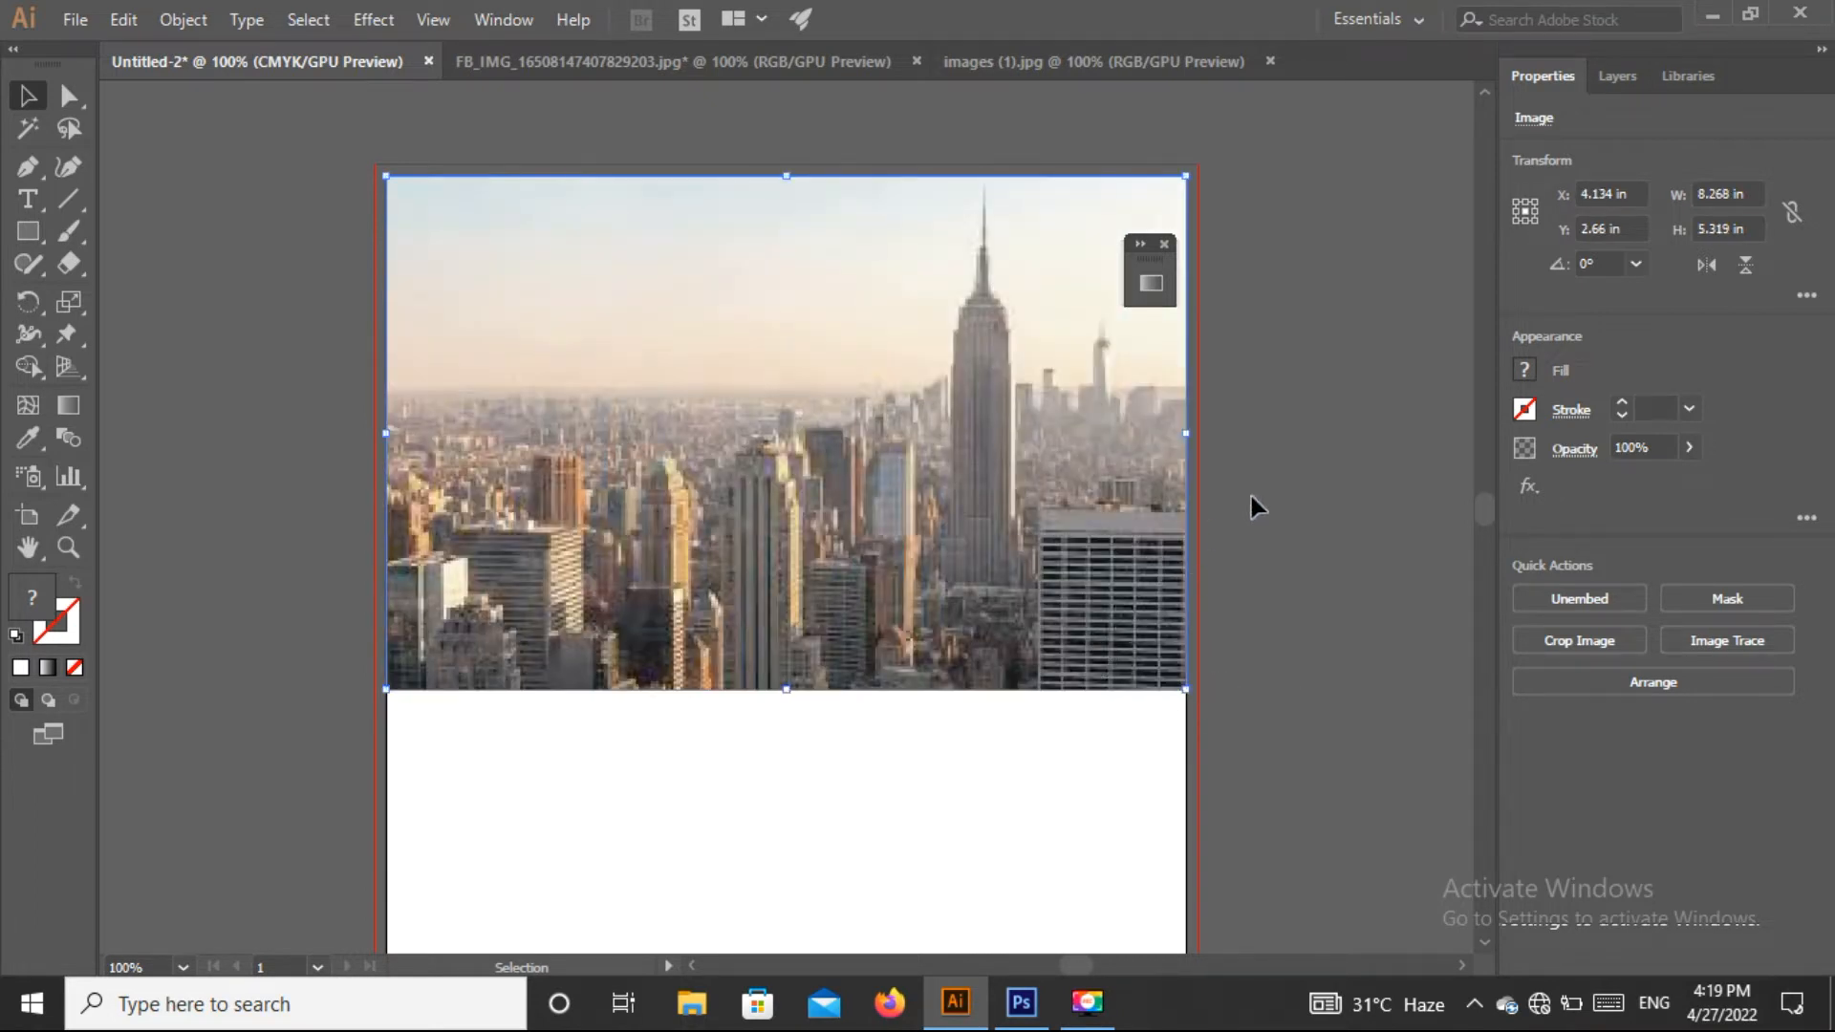
pyautogui.click(1381, 543)
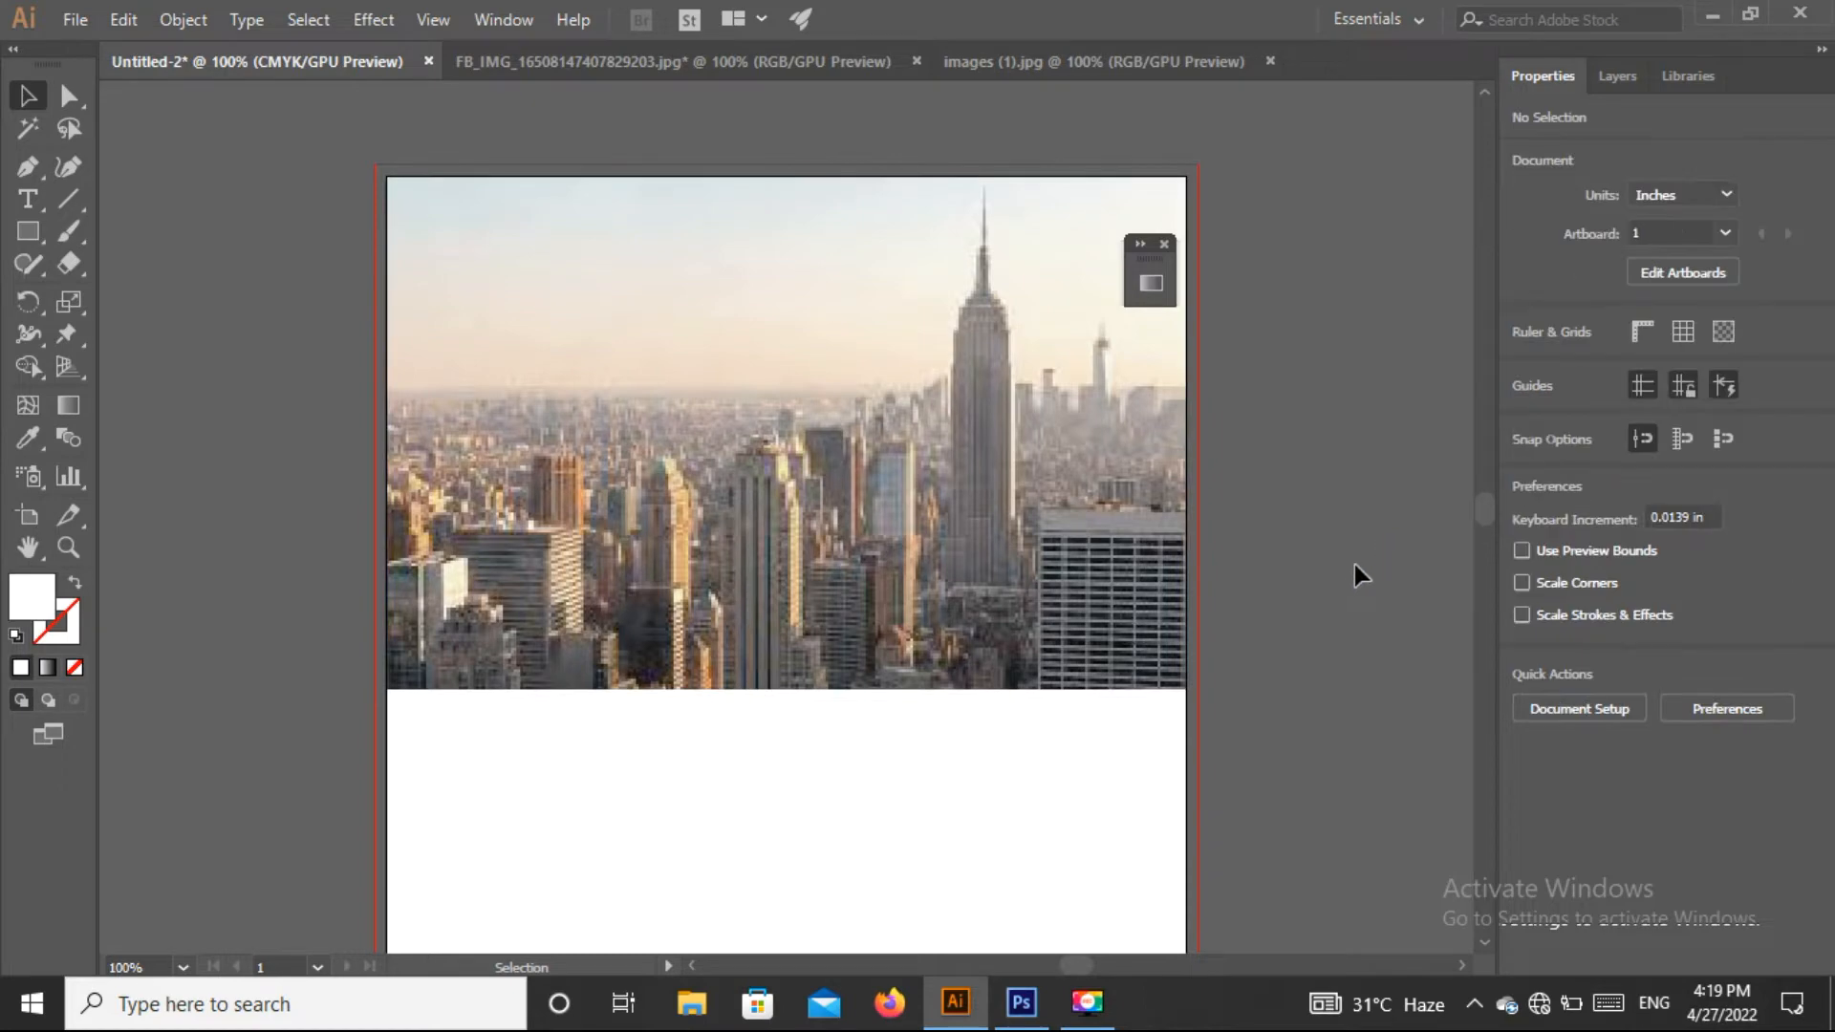
pyautogui.hotkey('ctrl', '0')
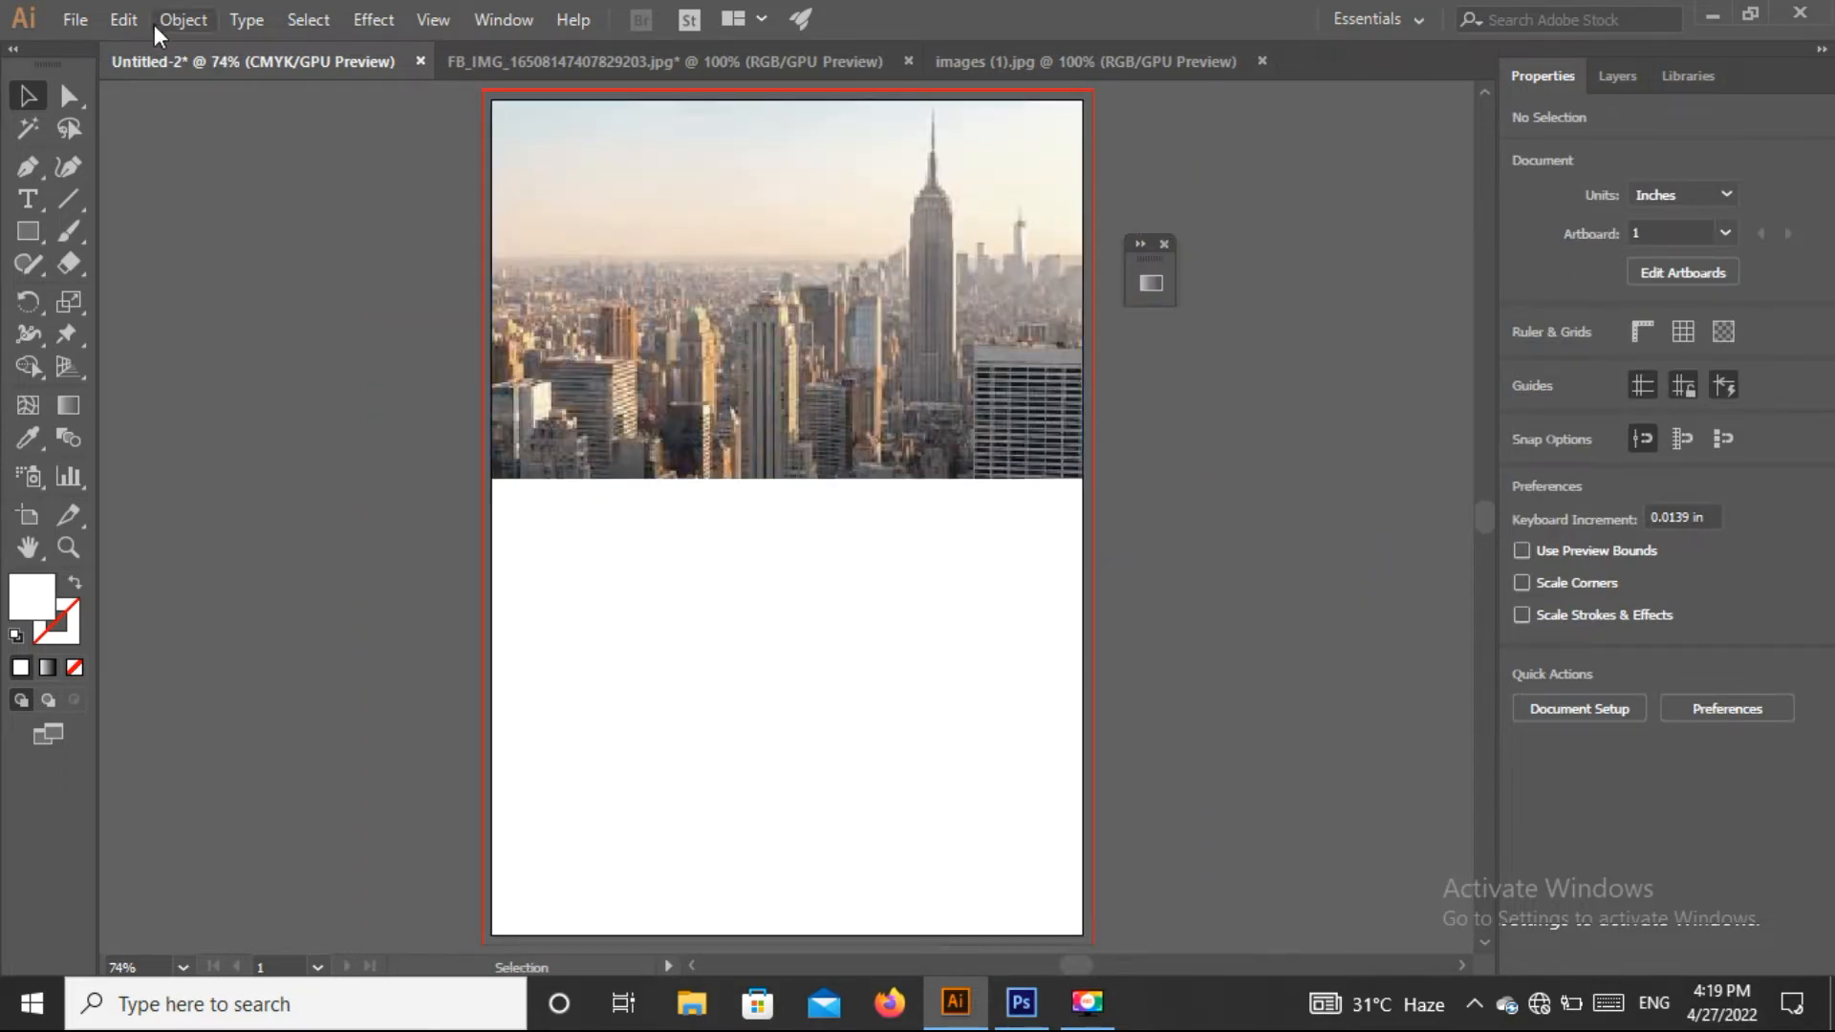
# Step: Draw a closed four-sided Pen tool shape over the image's left part, about 2.4 in wide at the top and 5.4 in at the bottom
pyautogui.click(371, 218)
pyautogui.click(27, 170)
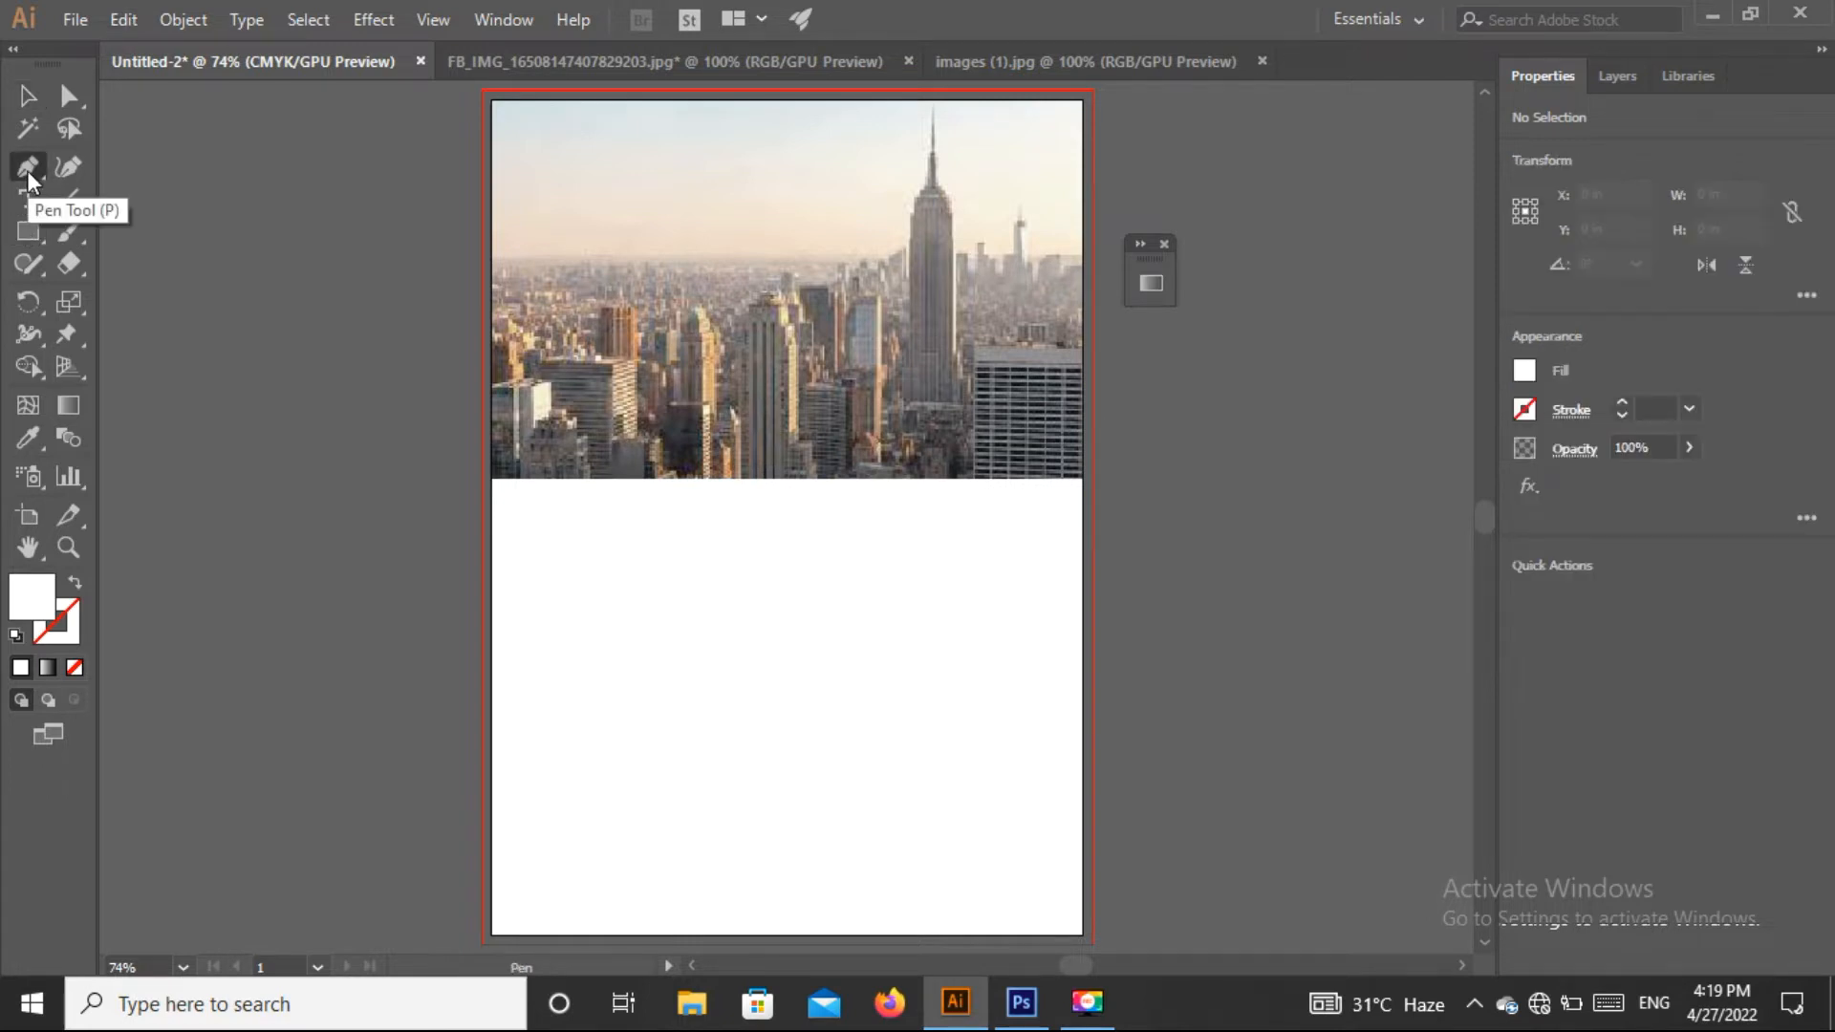
pyautogui.scroll(1, 495, 113)
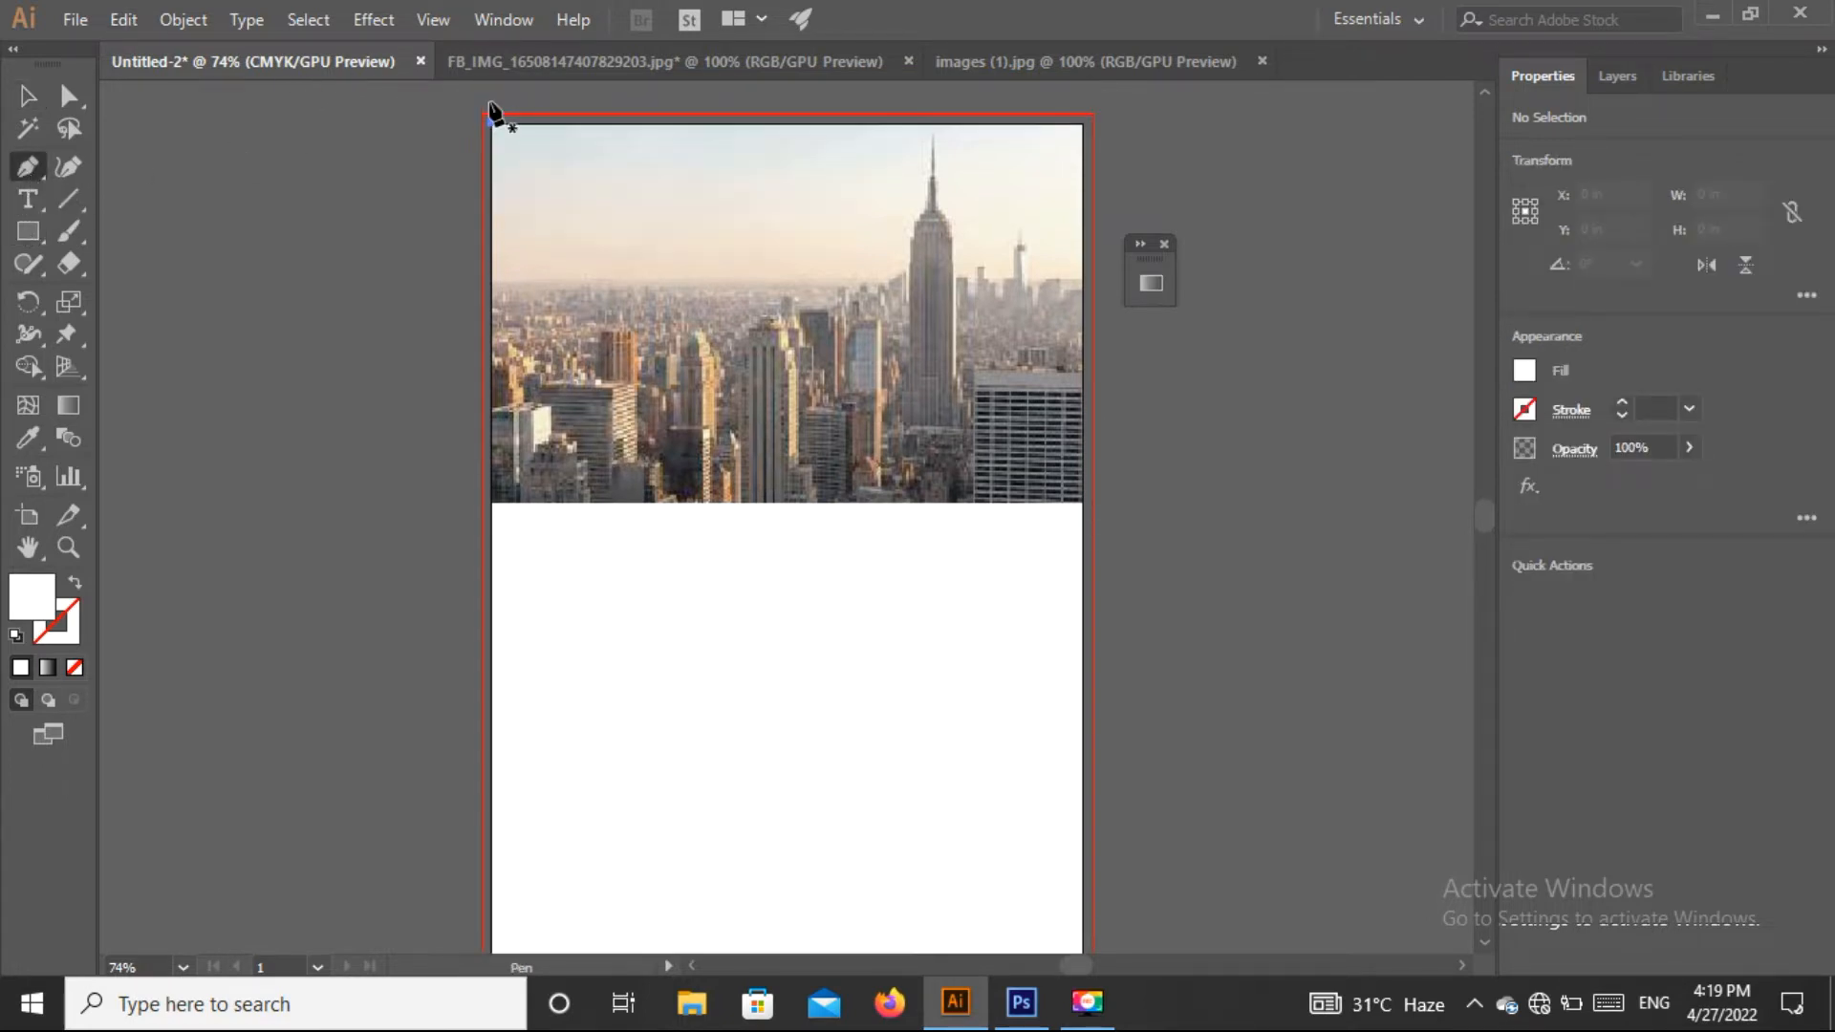
pyautogui.click(491, 121)
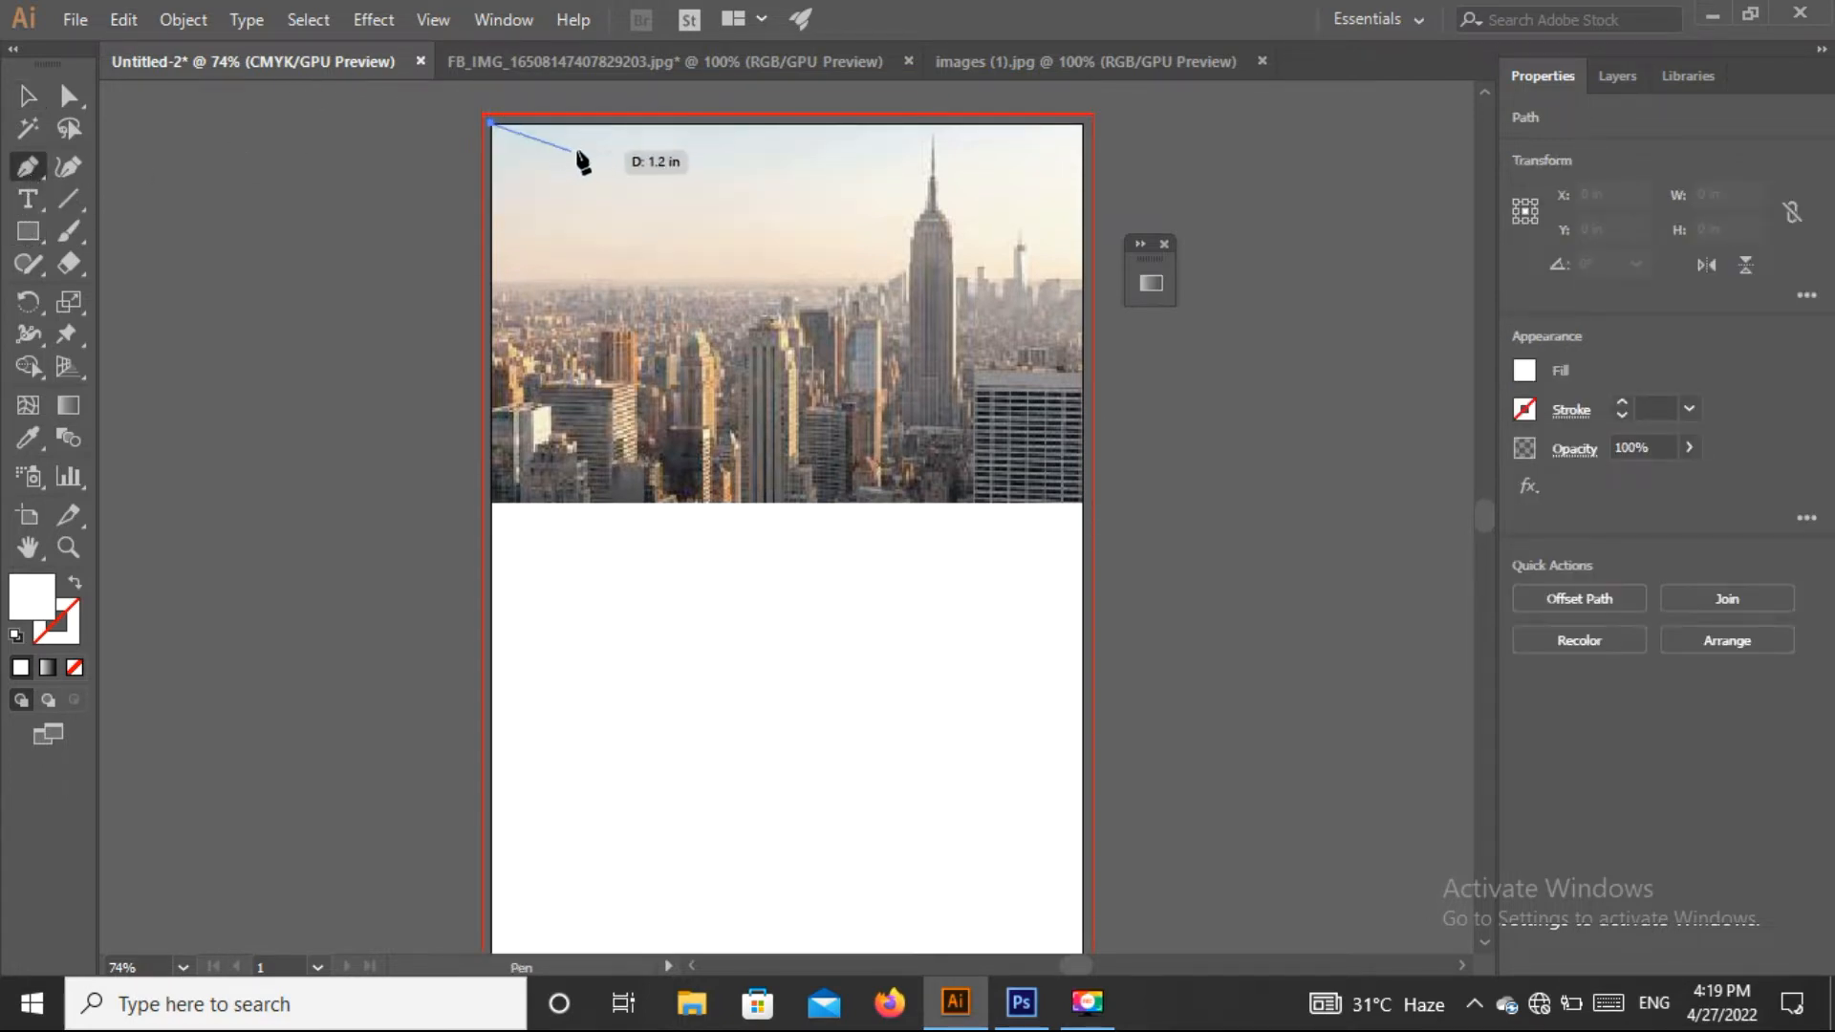
pyautogui.click(664, 123)
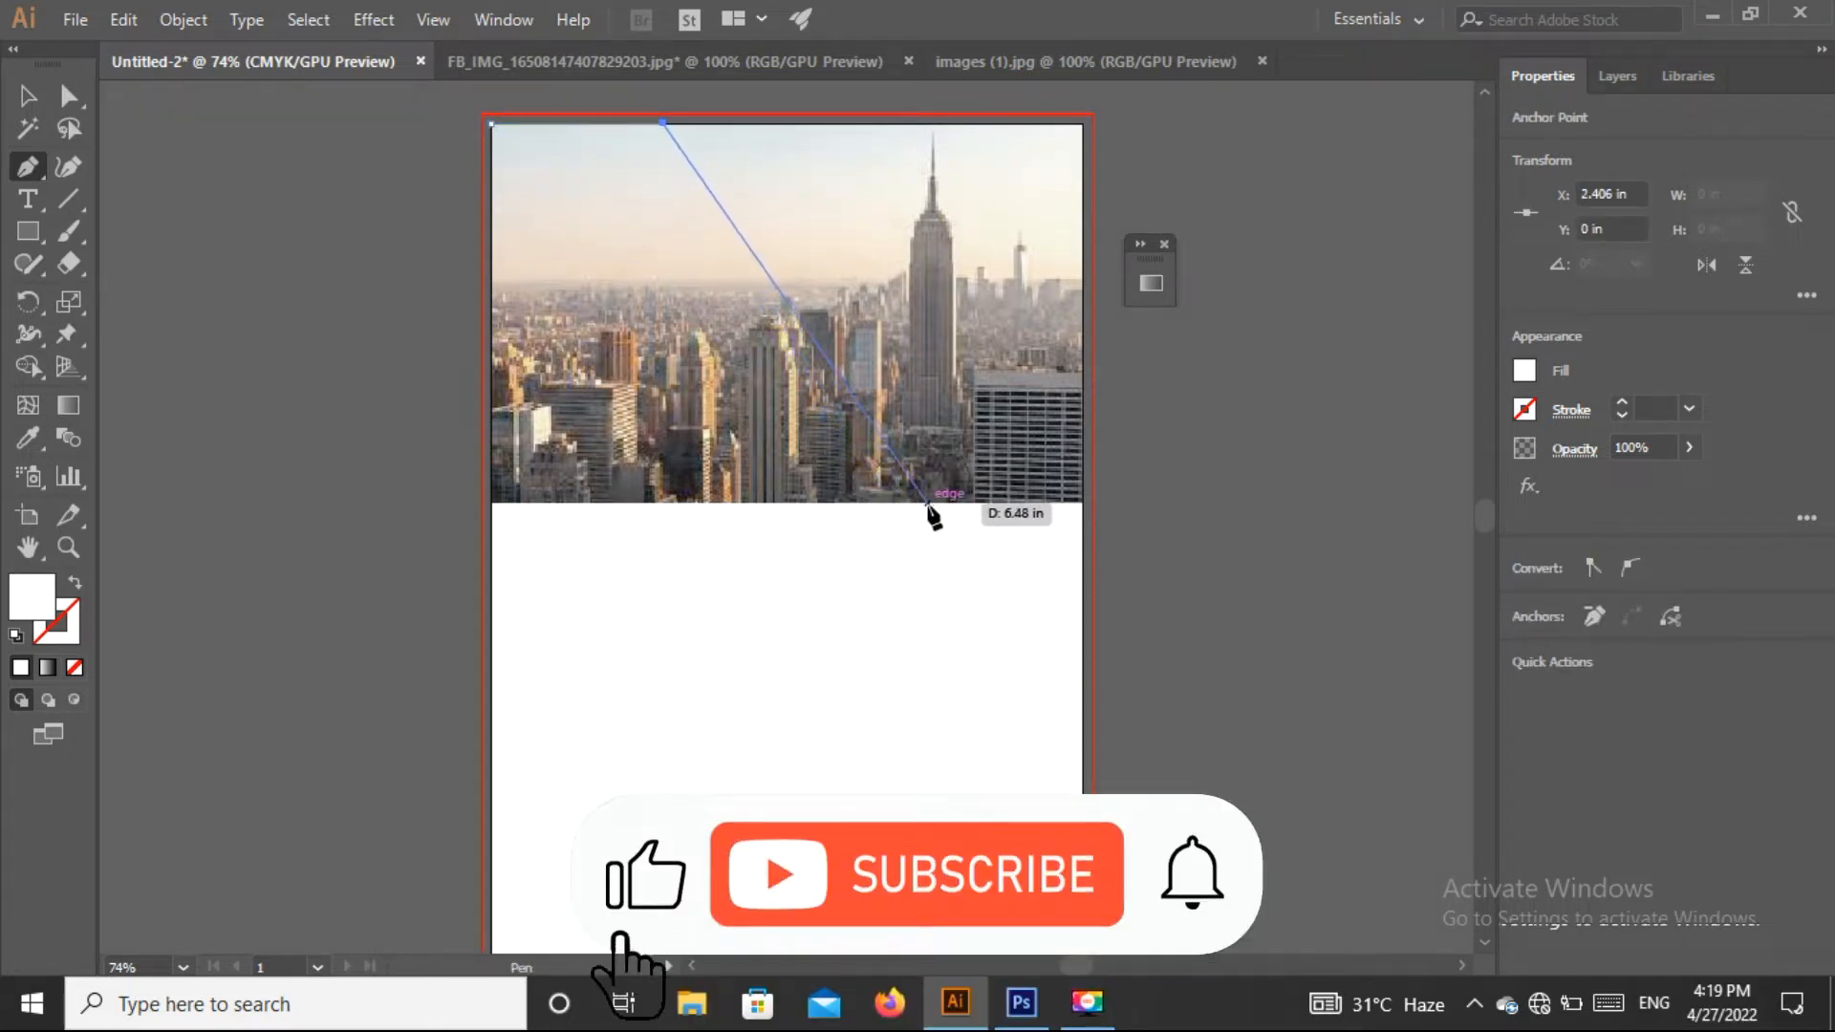
pyautogui.click(878, 502)
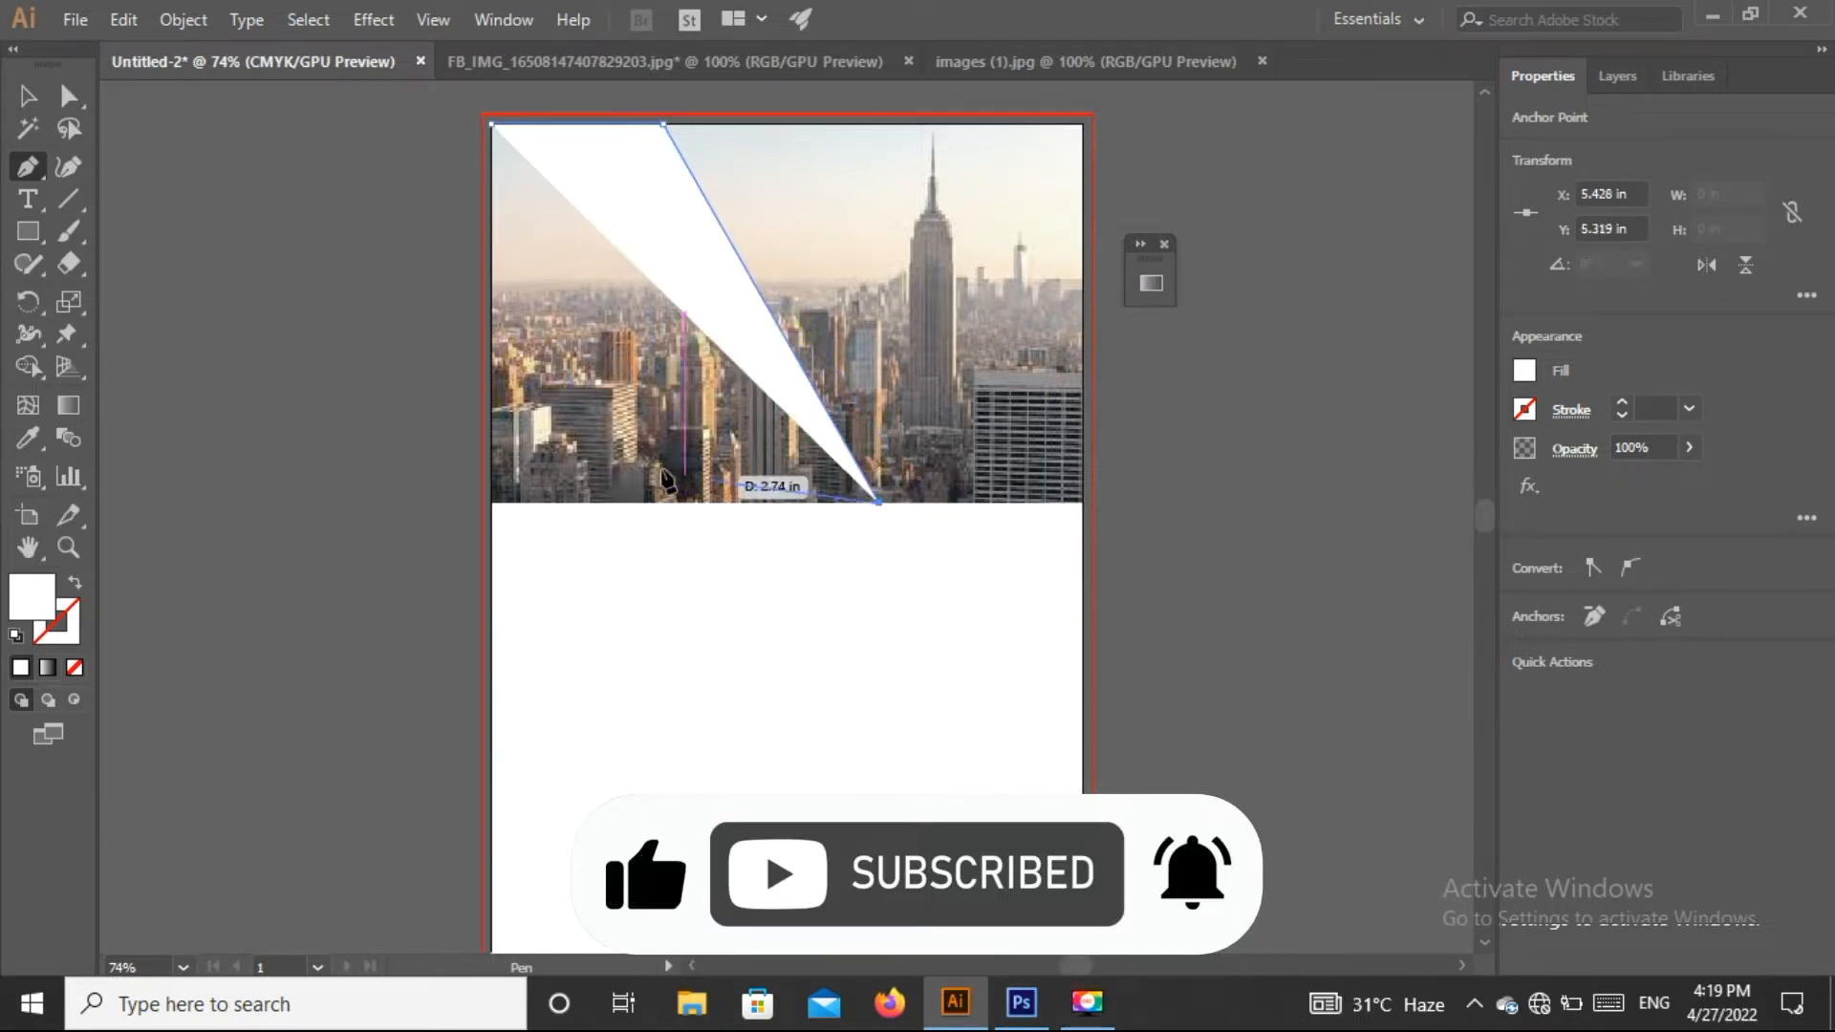
pyautogui.click(492, 504)
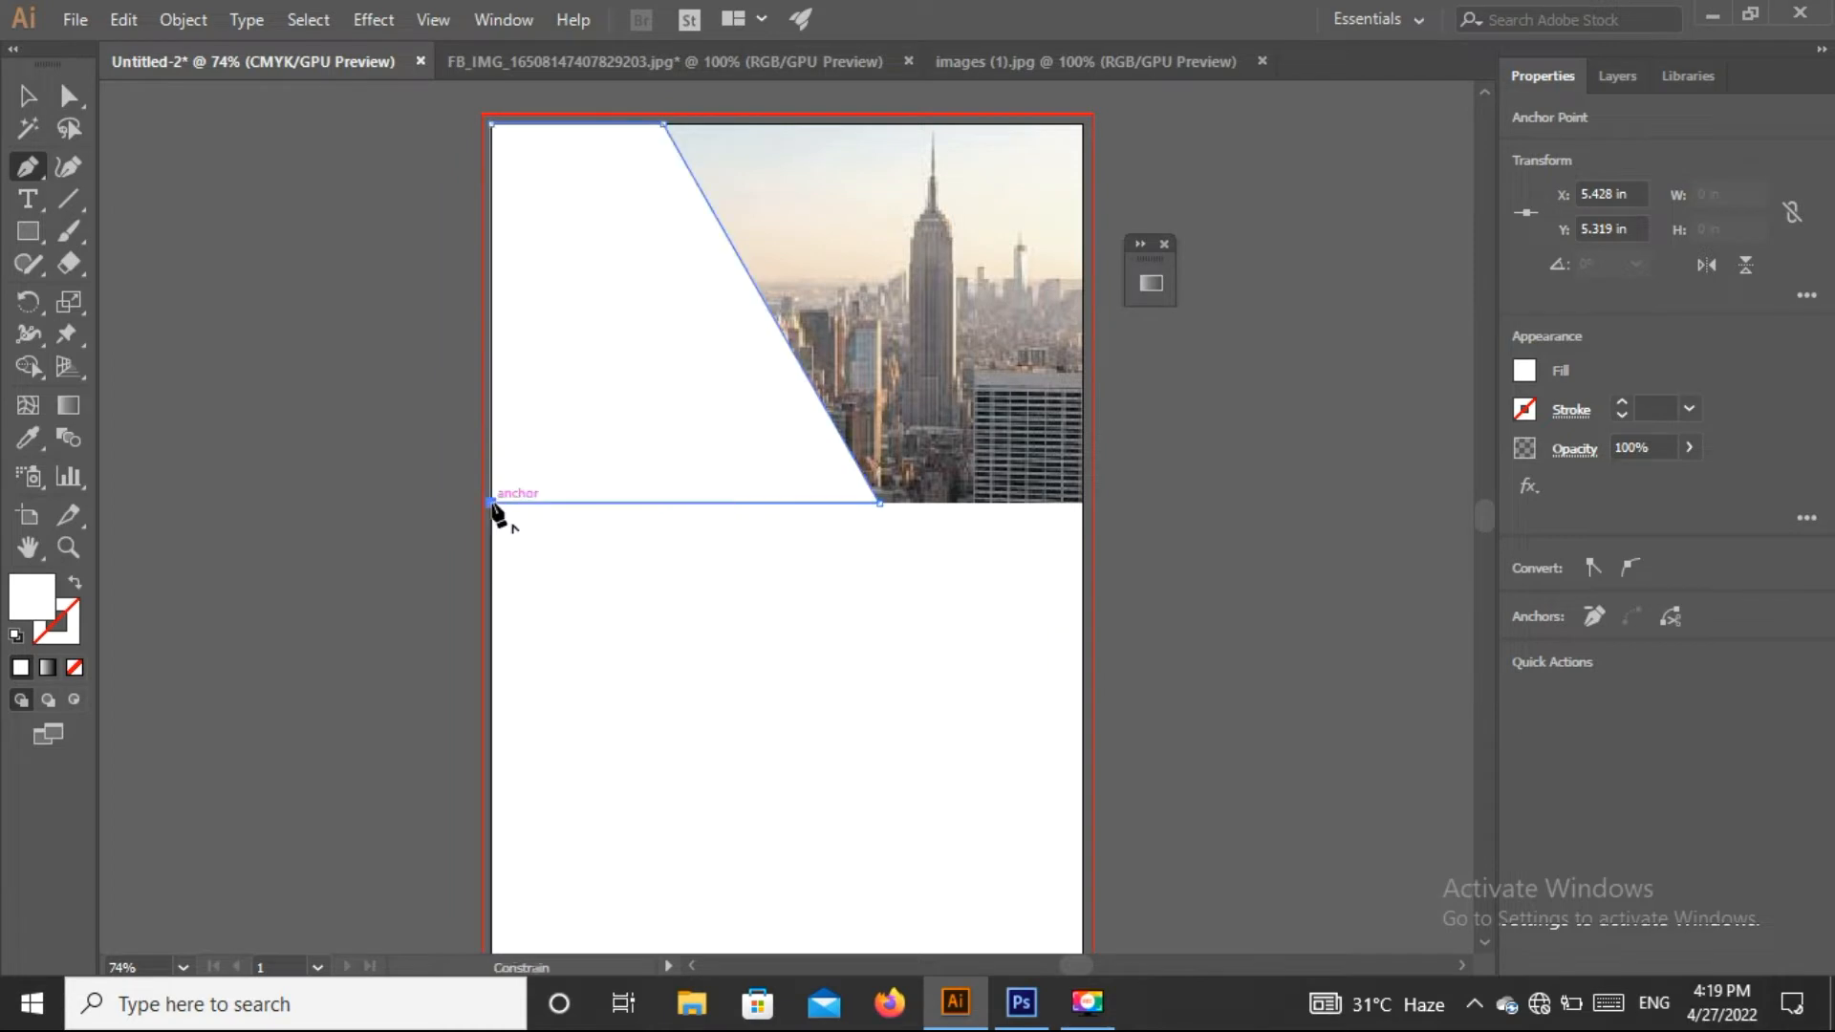
pyautogui.click(493, 125)
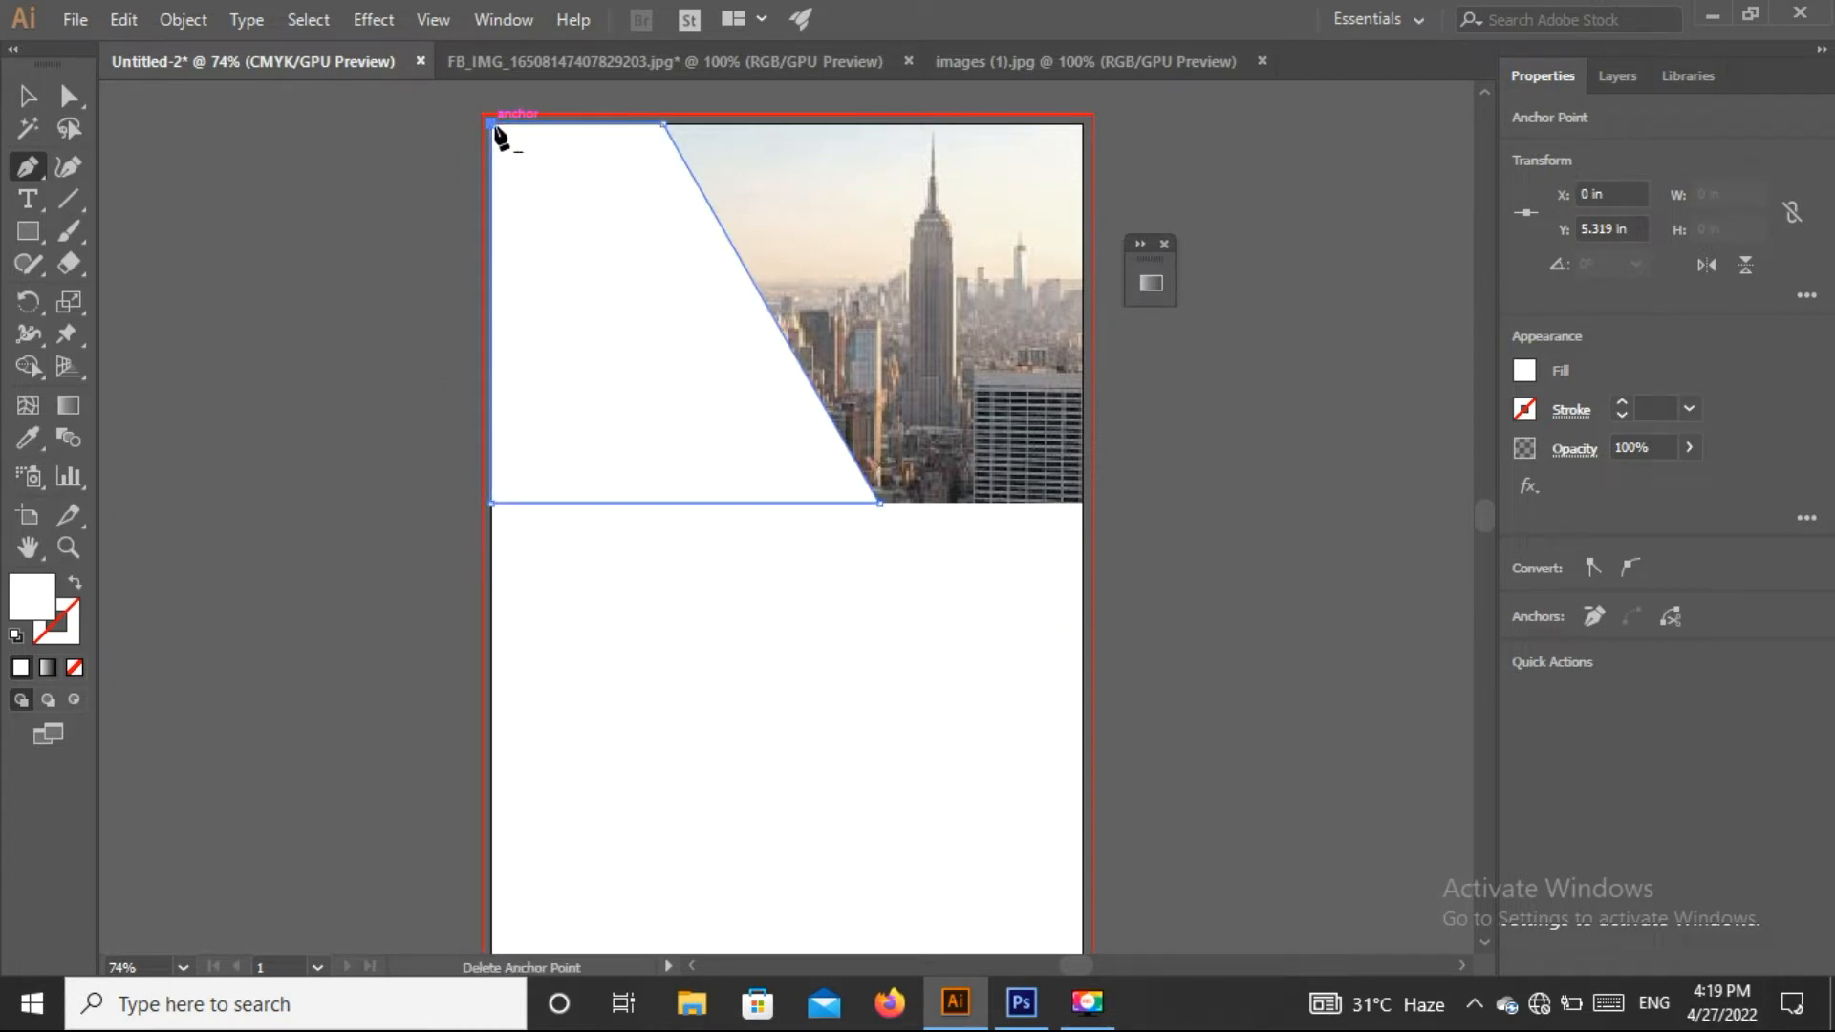
# Step: Fill the slanted shape with the orange-red swatch
pyautogui.click(1525, 370)
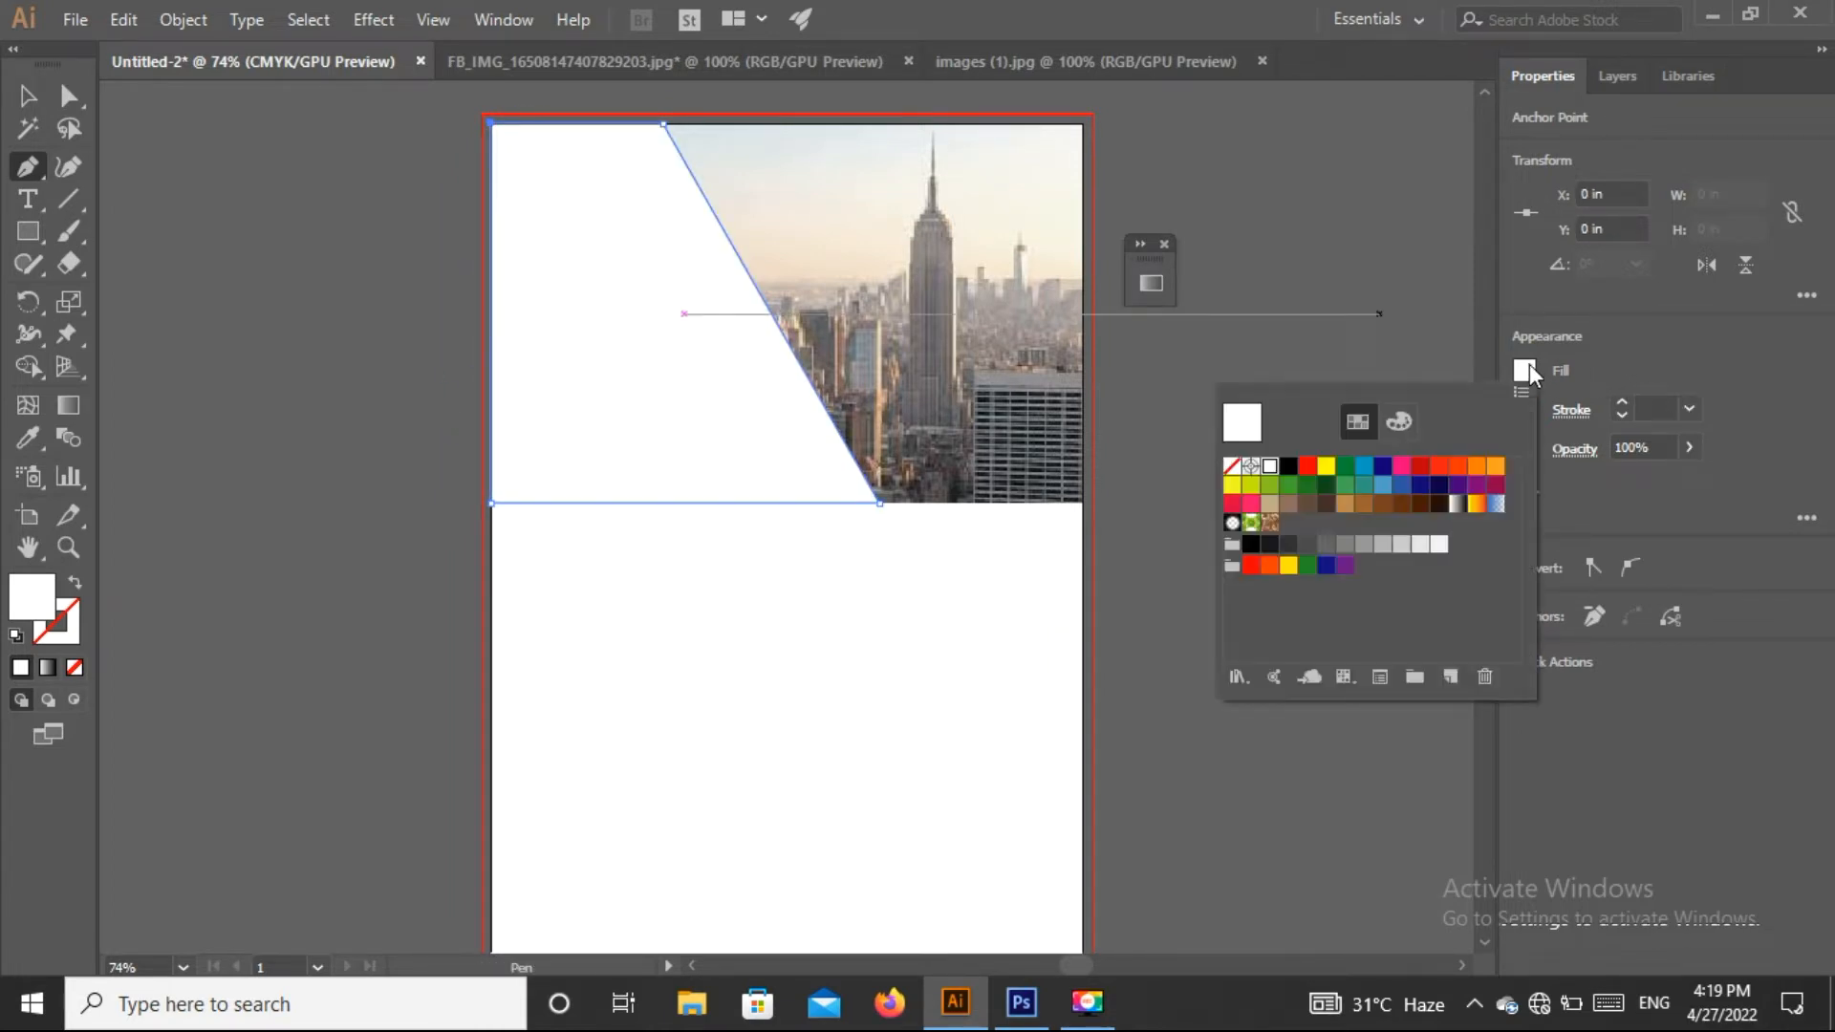
pyautogui.click(1460, 467)
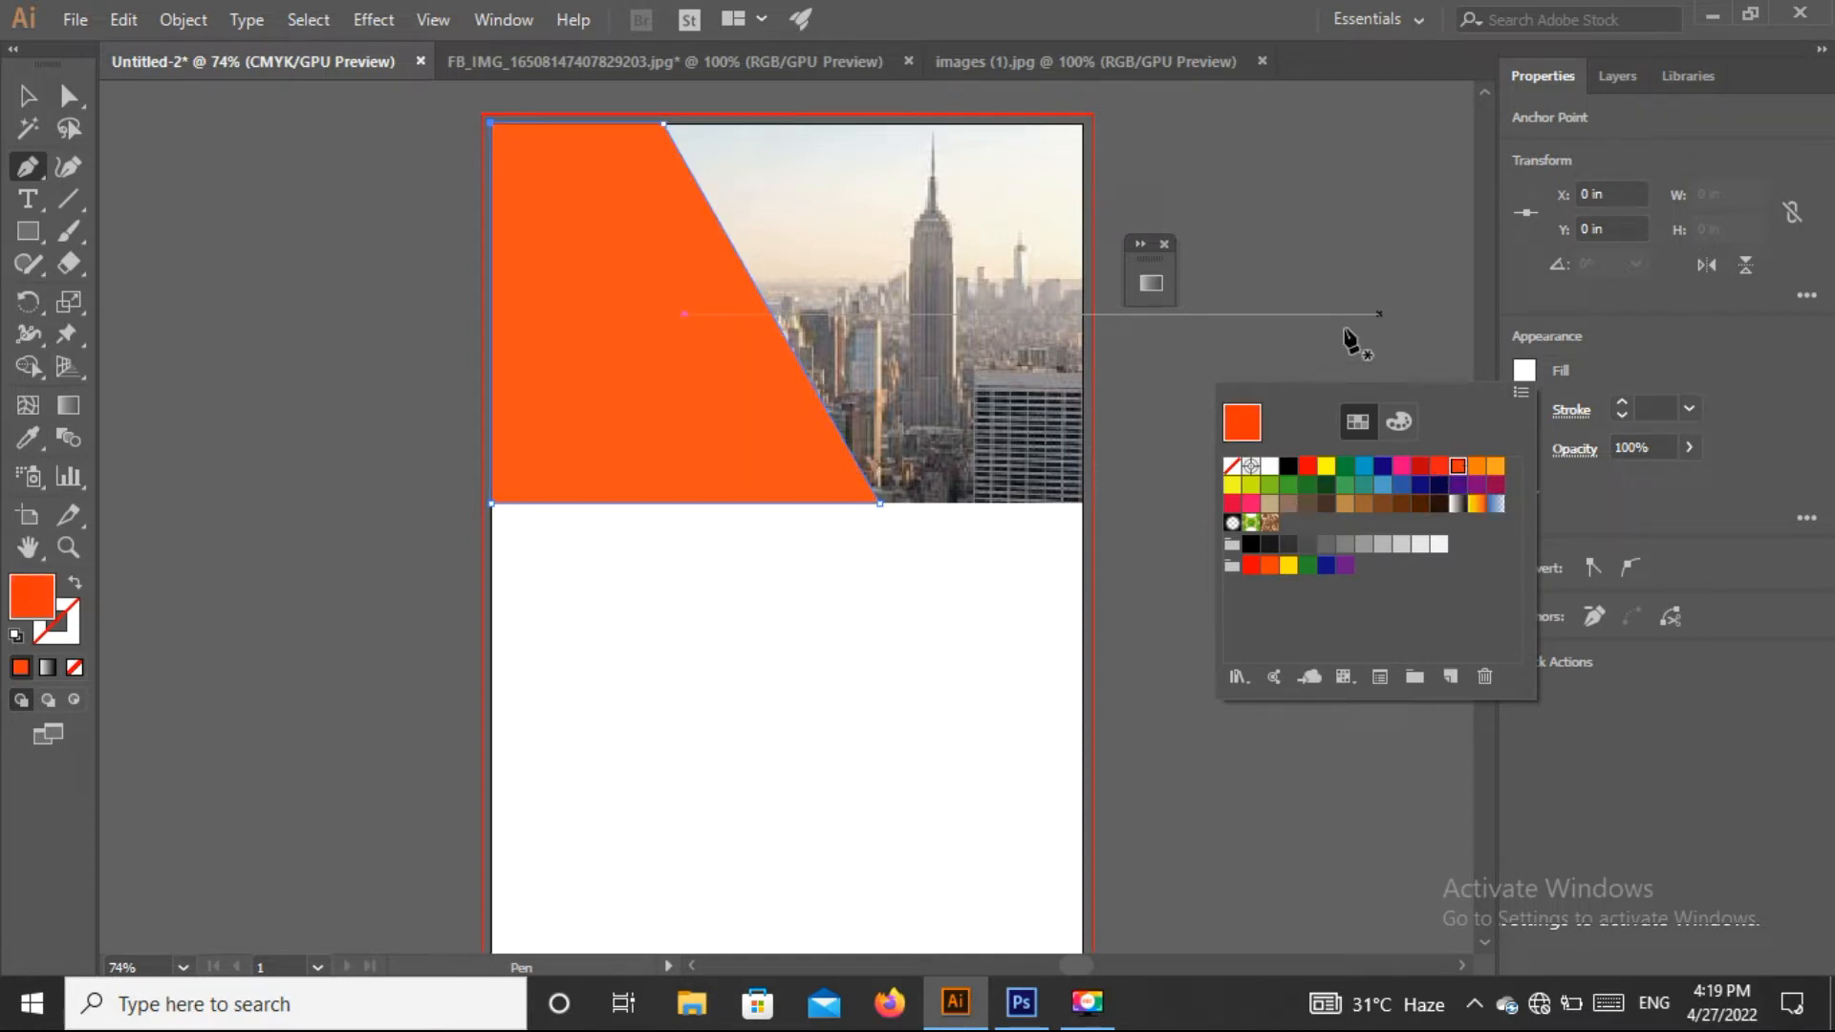
pyautogui.click(19, 97)
pyautogui.click(1212, 346)
# Step: Set the orange shape's opacity to 75% so the skyline shows through
pyautogui.click(728, 424)
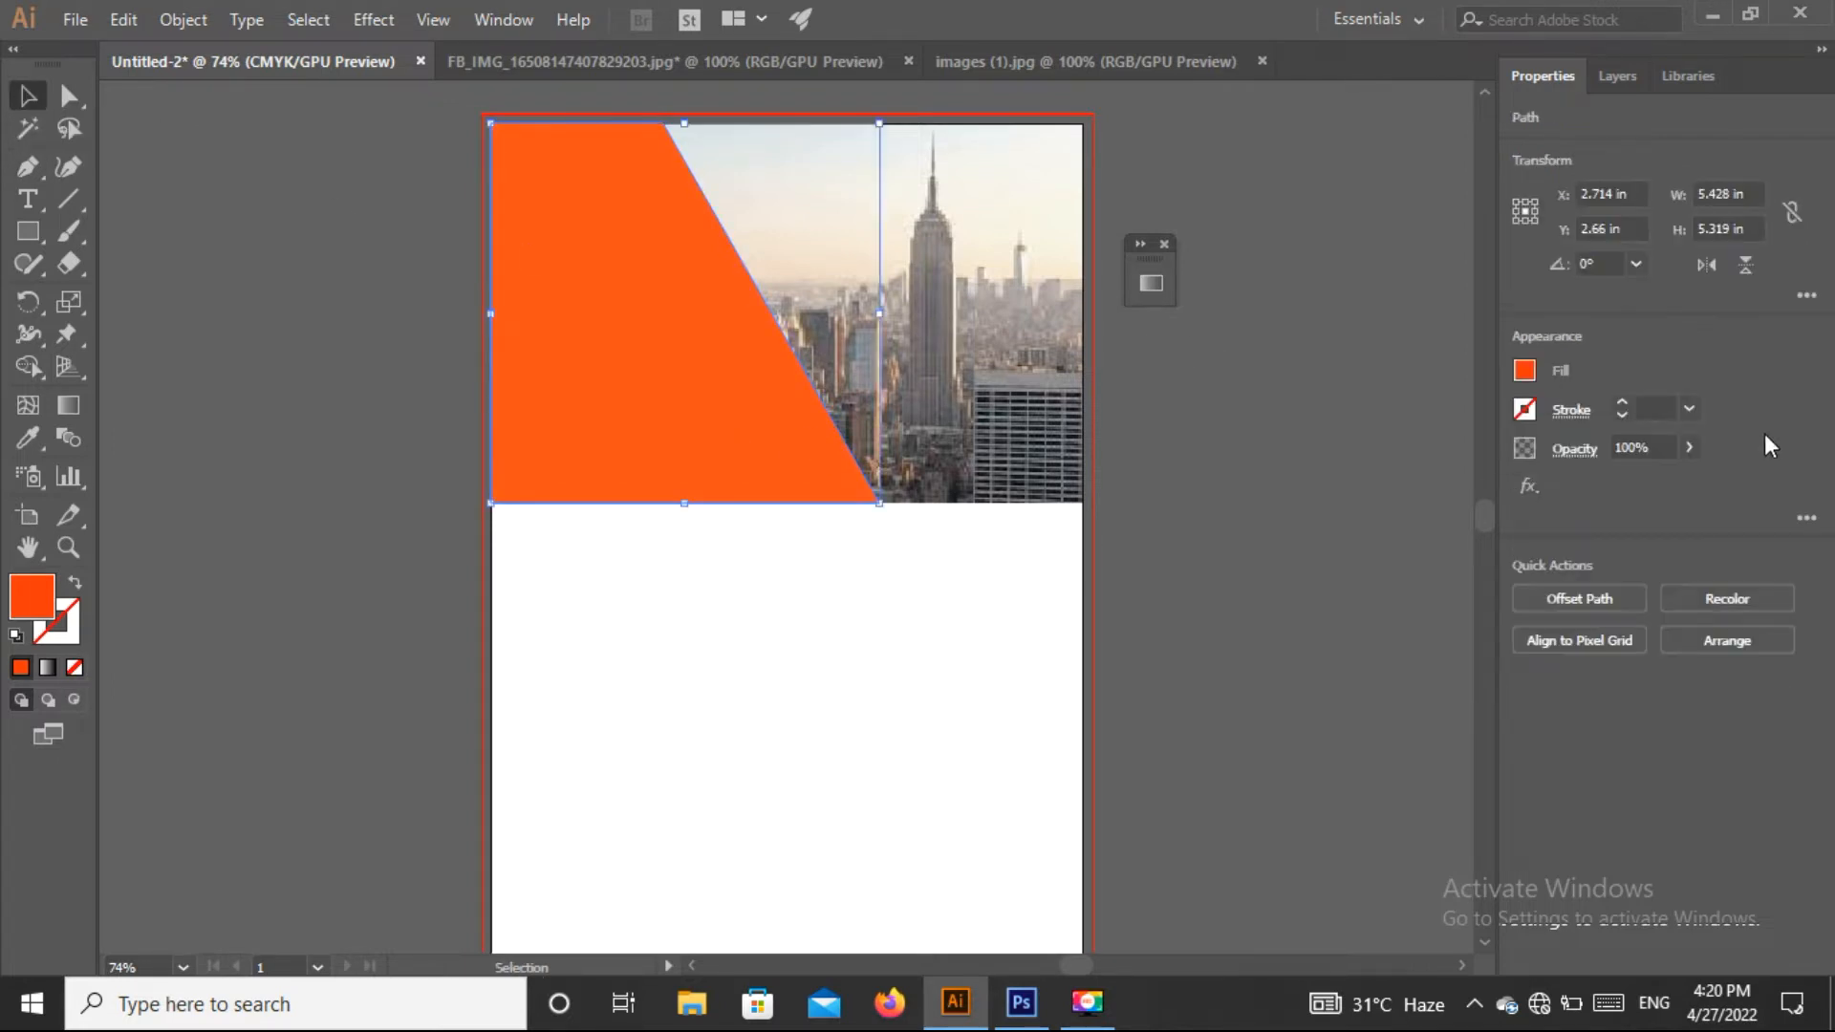
pyautogui.click(1690, 446)
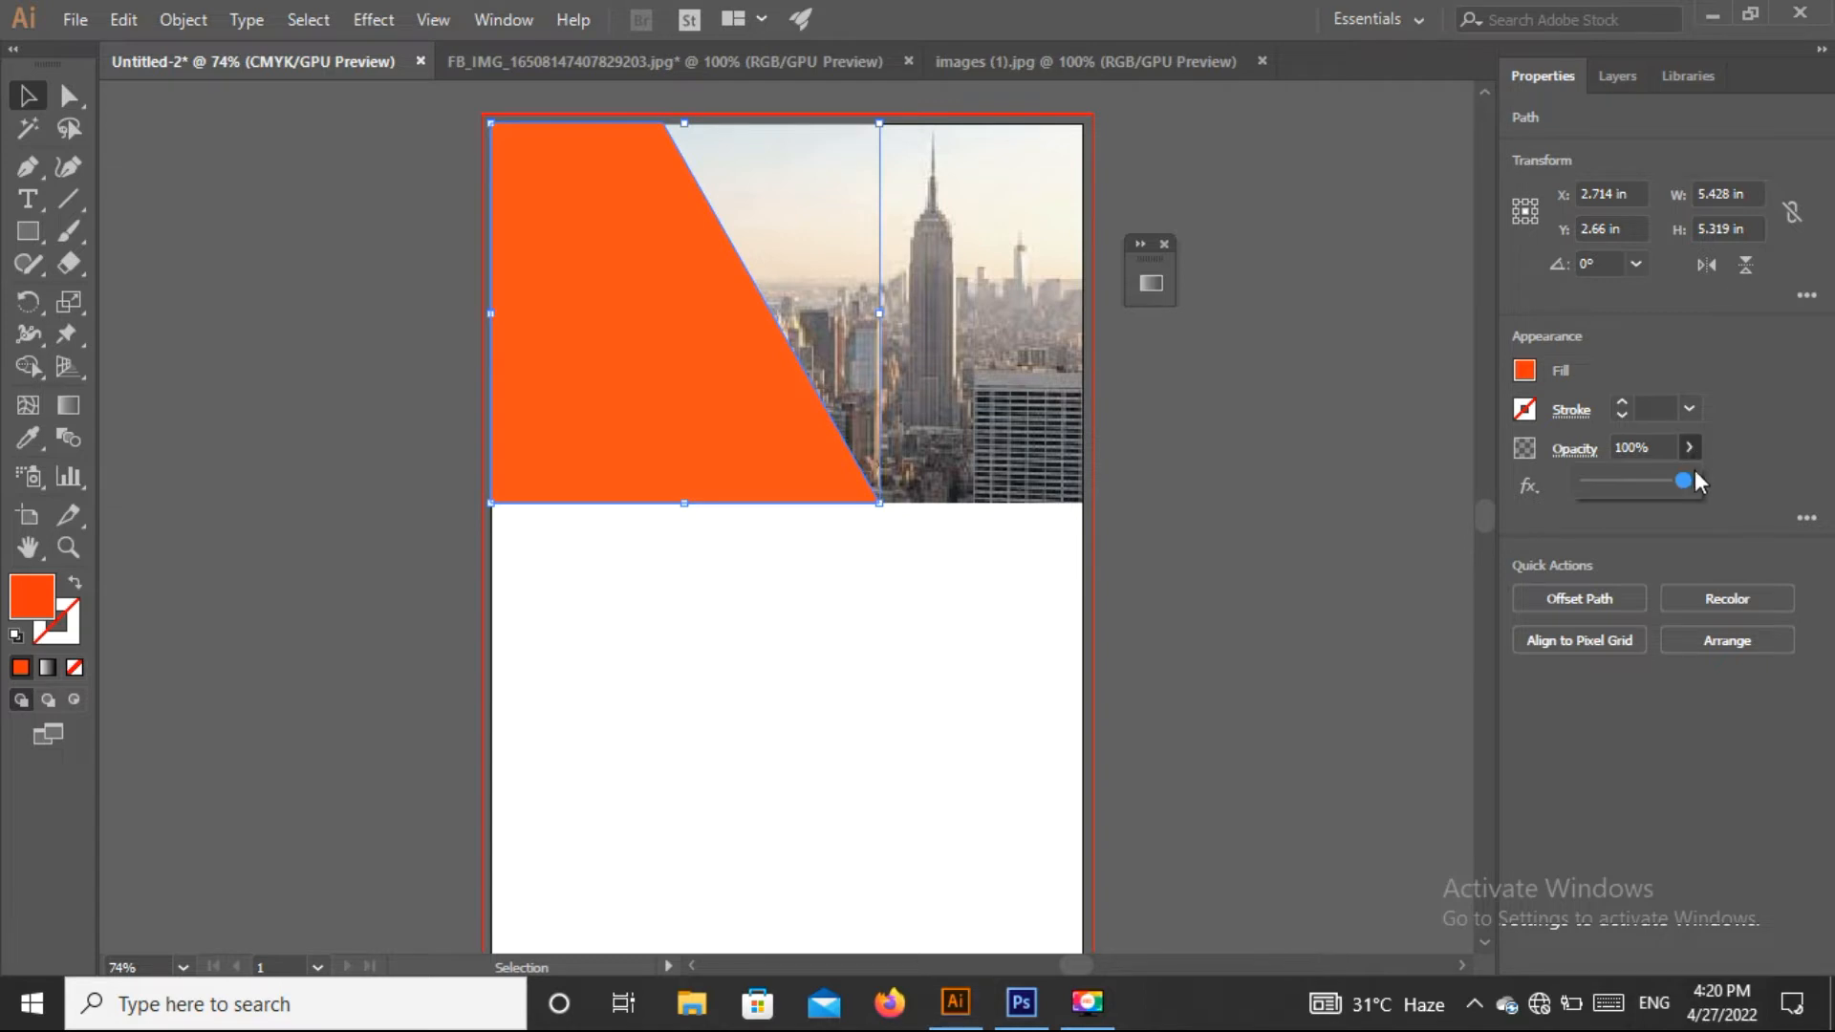
pyautogui.moveTo(1644, 482); pyautogui.dragTo(1634, 482)
pyautogui.click(1344, 478)
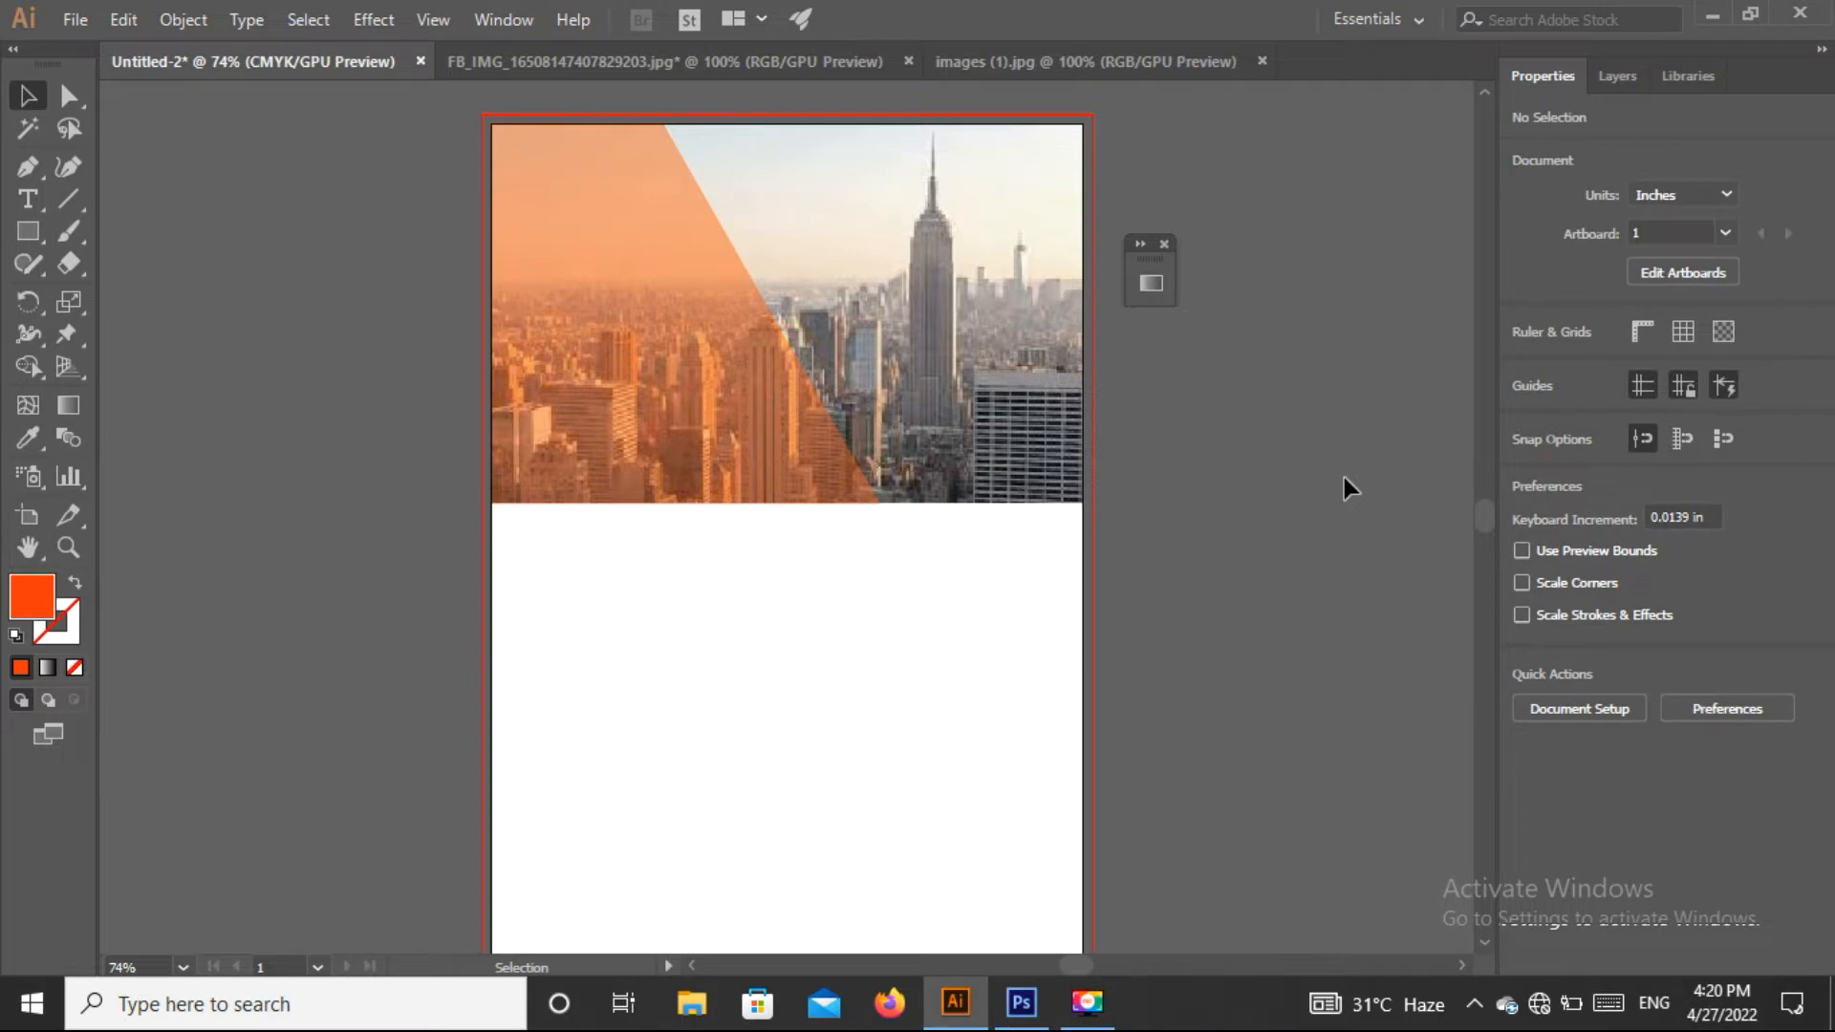
pyautogui.click(759, 387)
pyautogui.click(1688, 447)
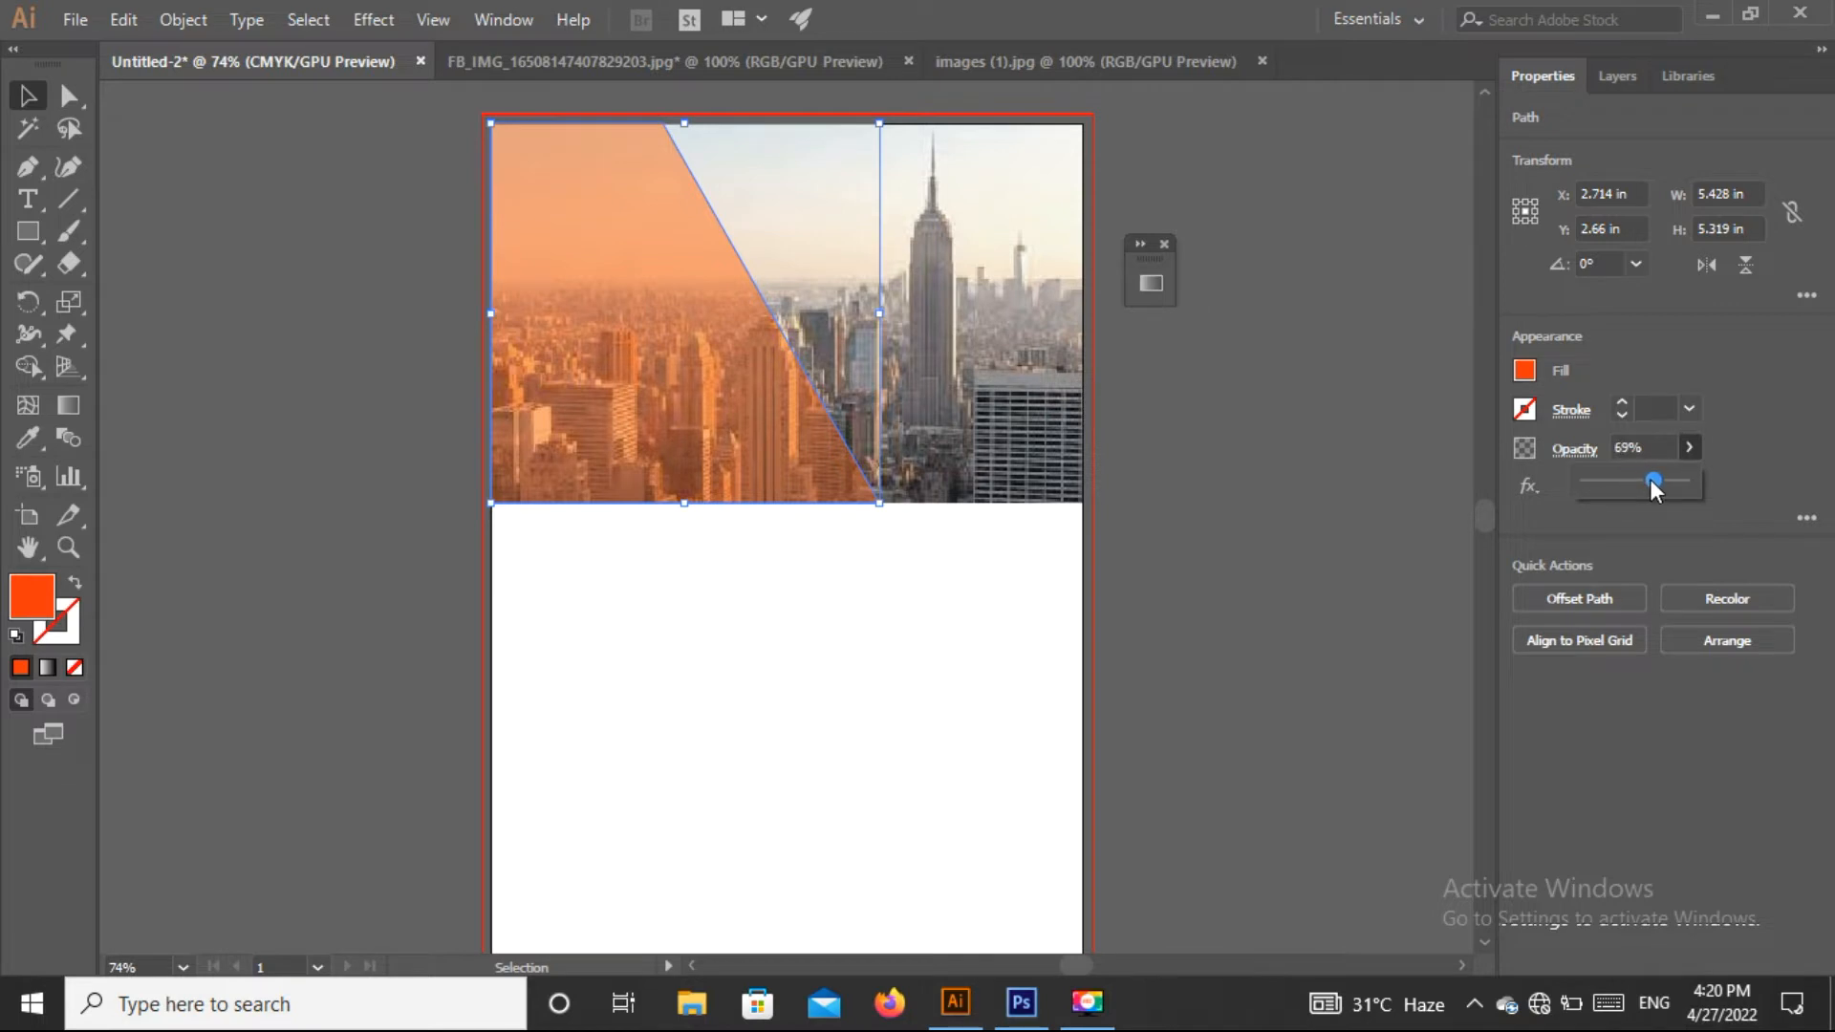
pyautogui.moveTo(1654, 483); pyautogui.dragTo(1659, 483)
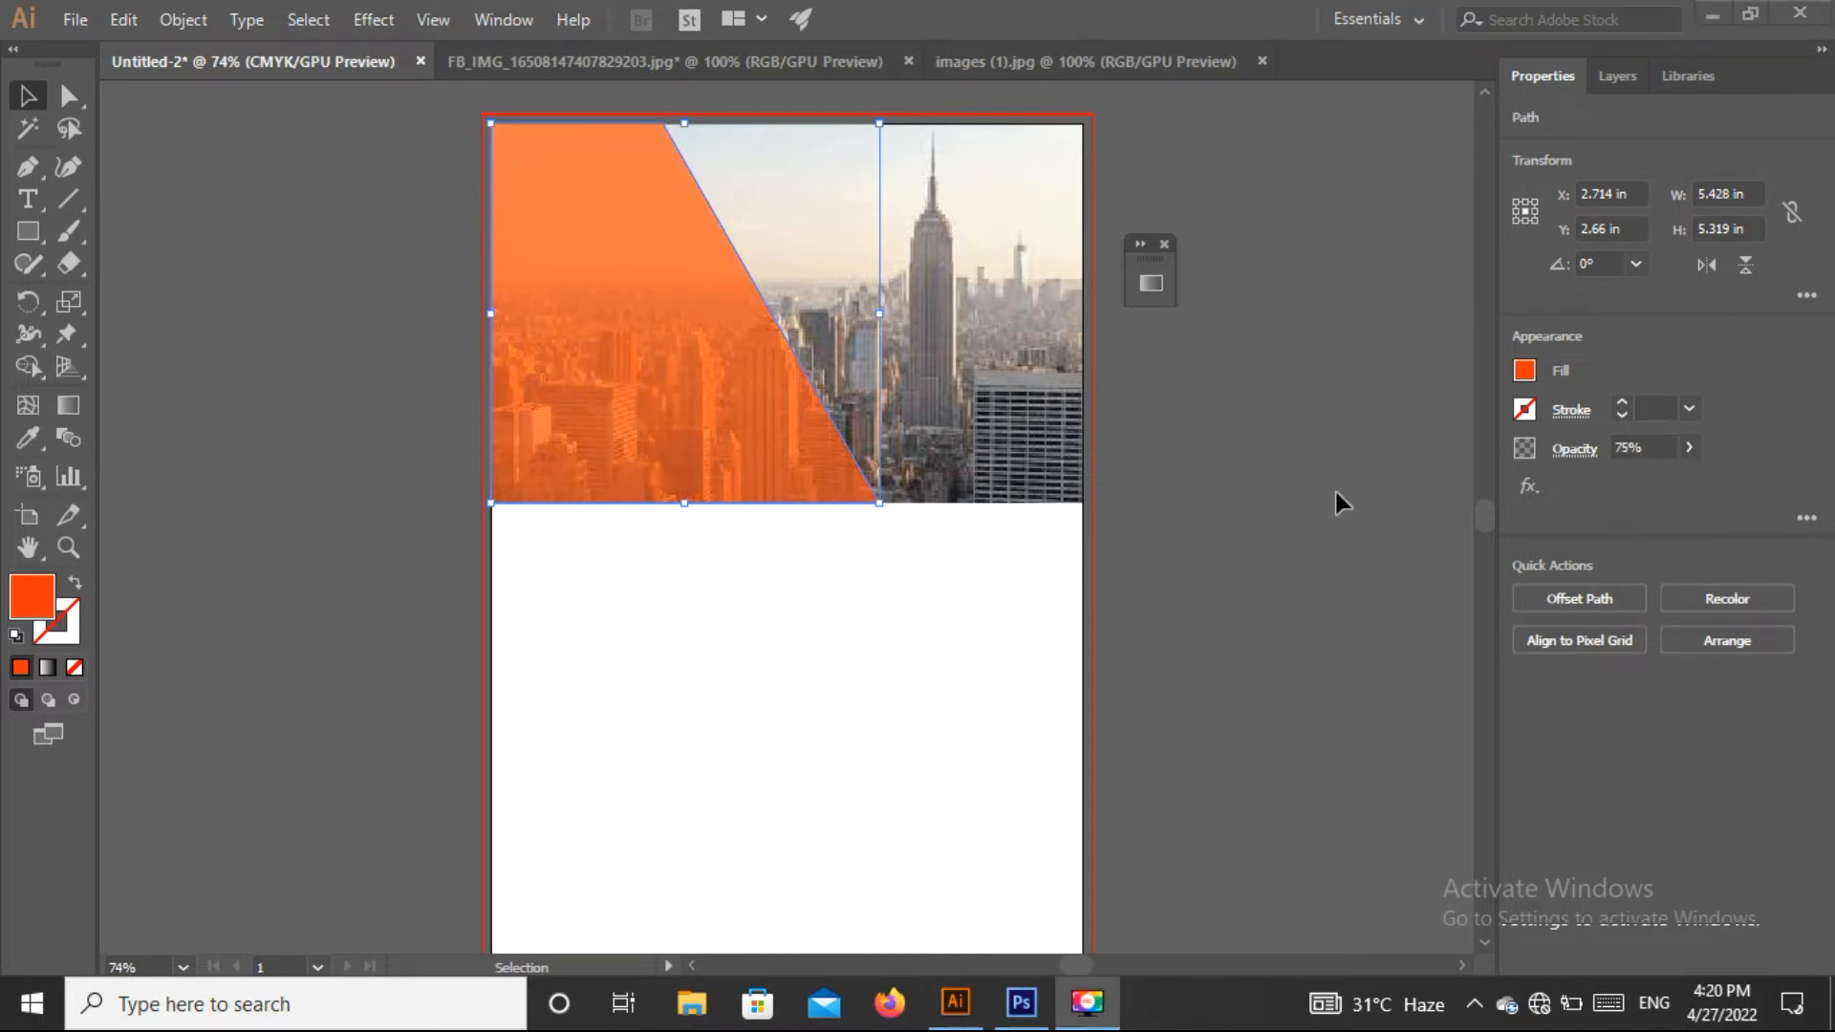
pyautogui.click(402, 383)
# Step: Add the three-line text "YOUR / BUSINESS CREATIVE / AGENCY" over the left part of the orange shape
pyautogui.click(29, 199)
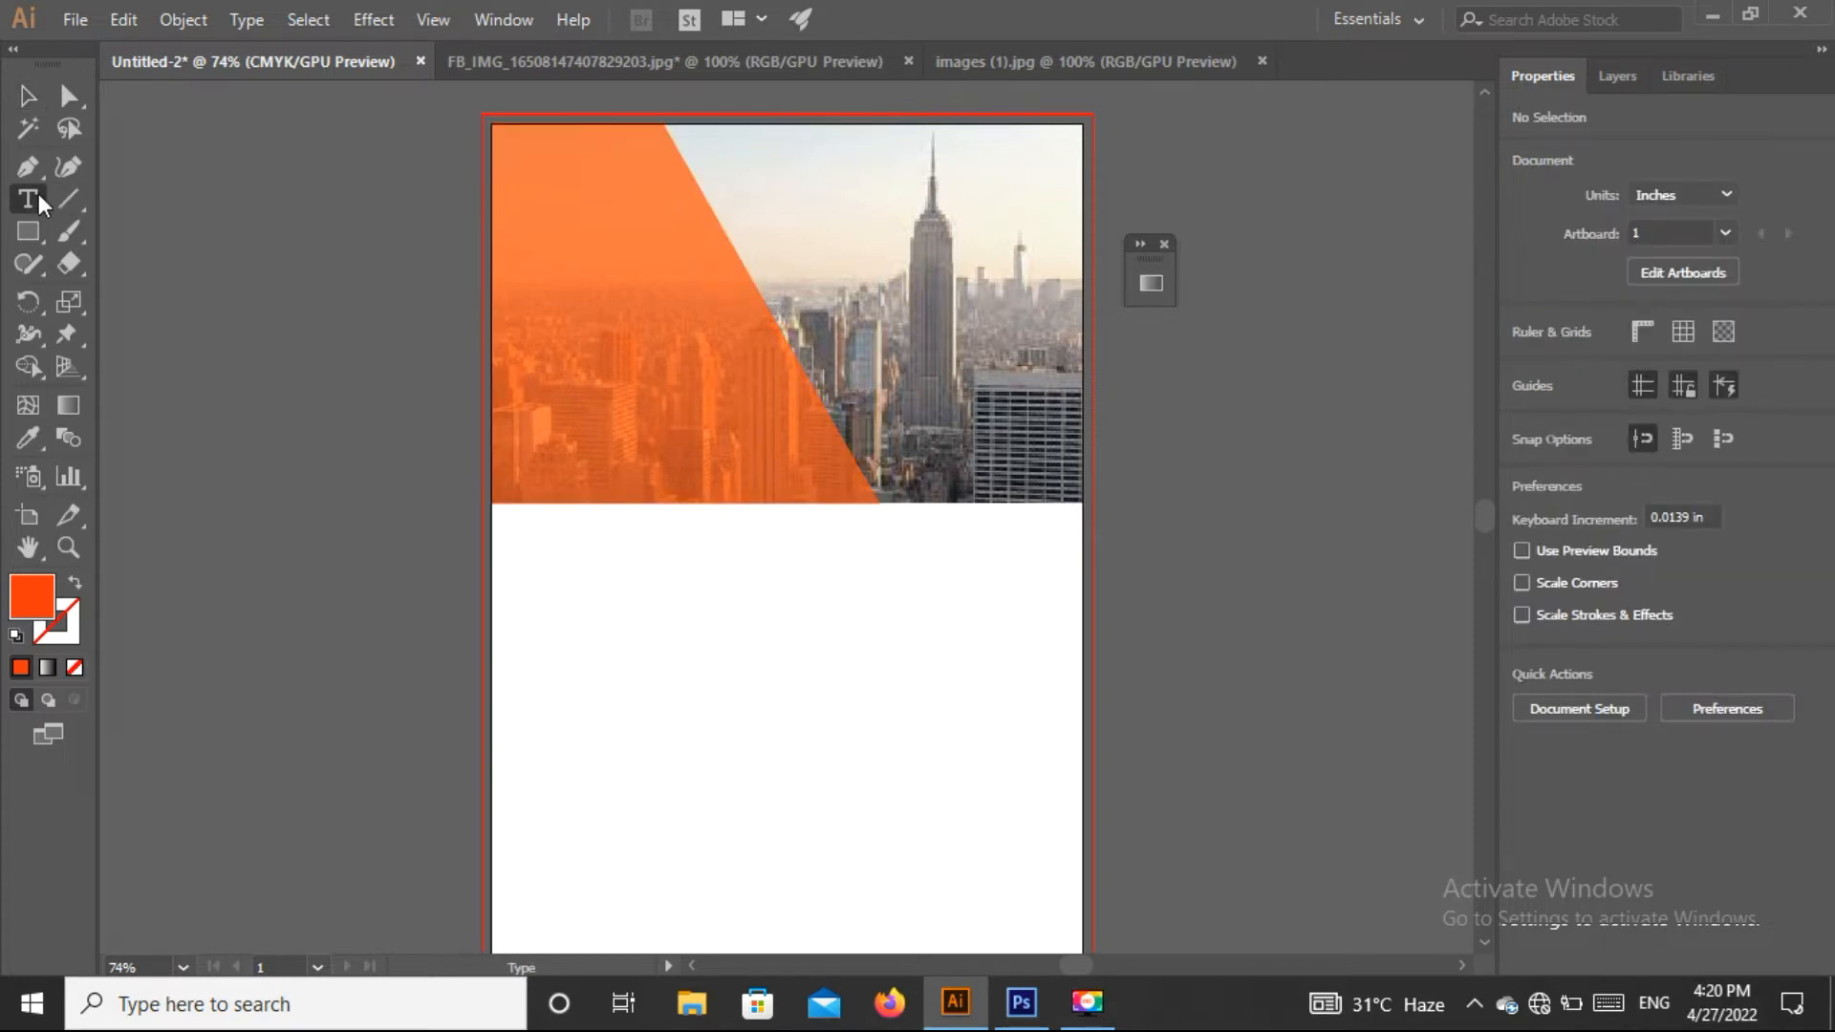
pyautogui.click(521, 303)
pyautogui.press('BackSpace')
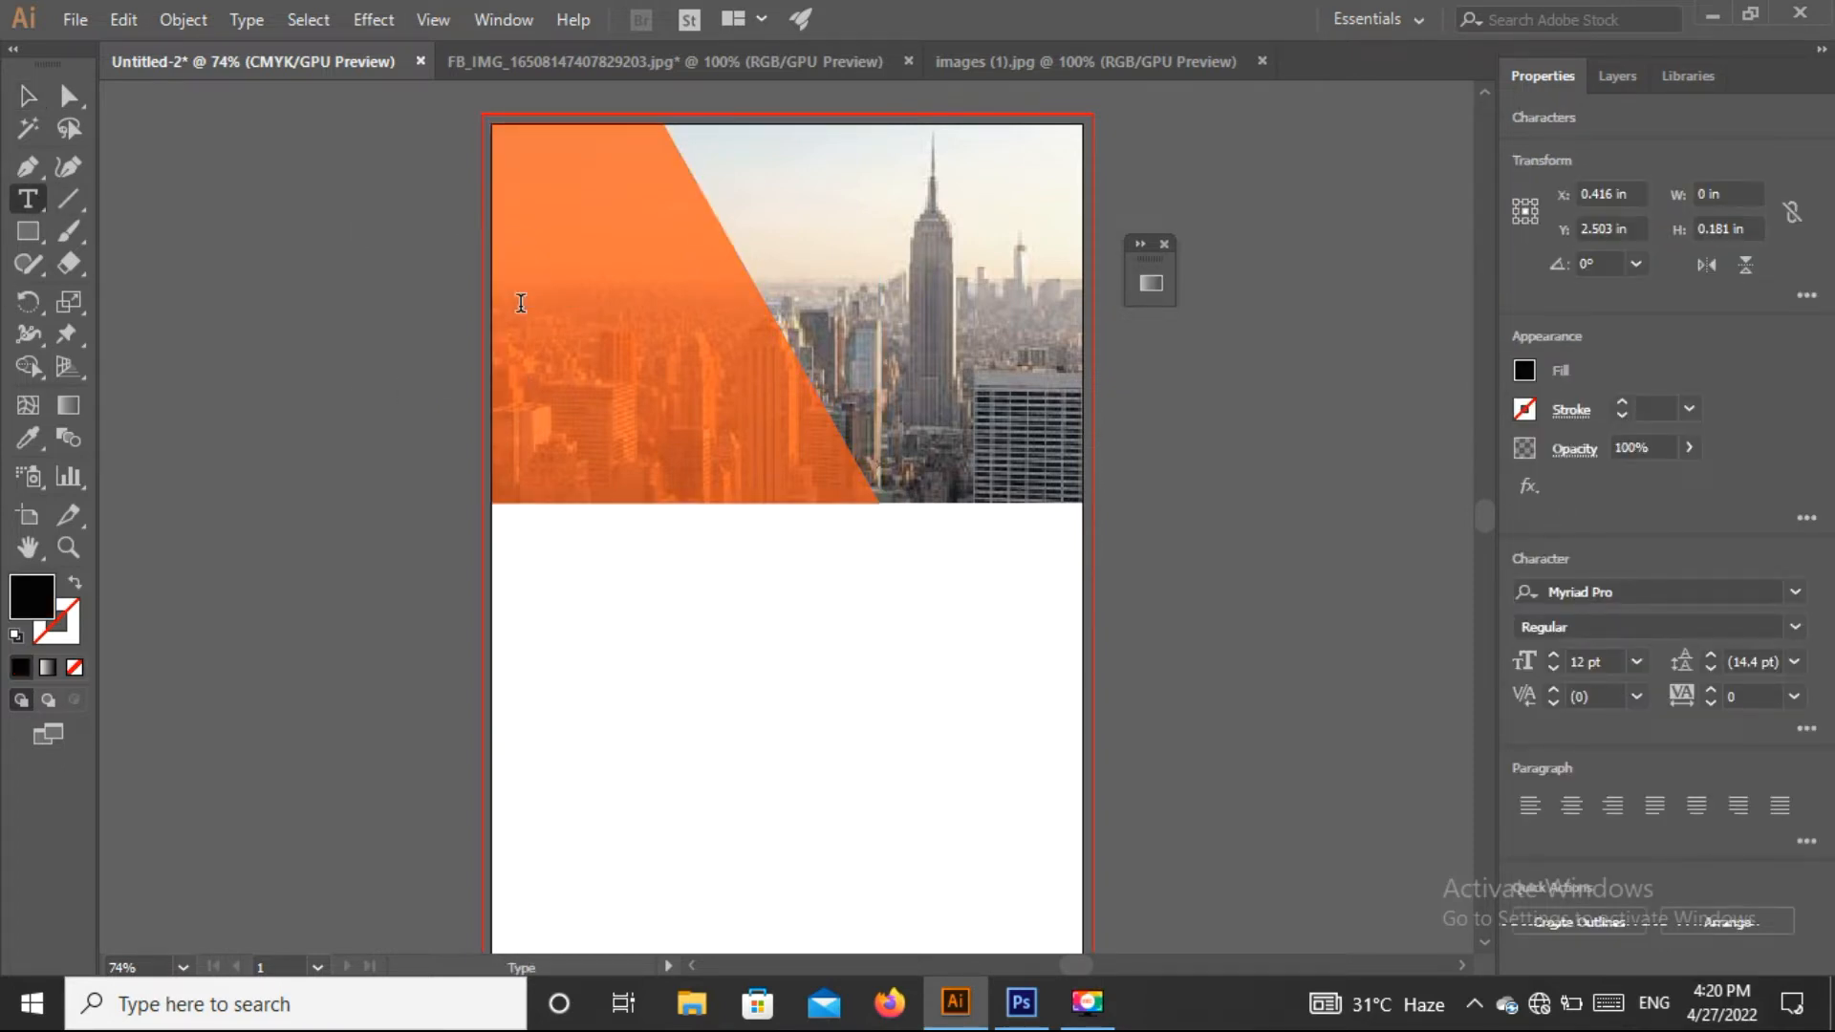
pyautogui.write('You')
pyautogui.click(27, 96)
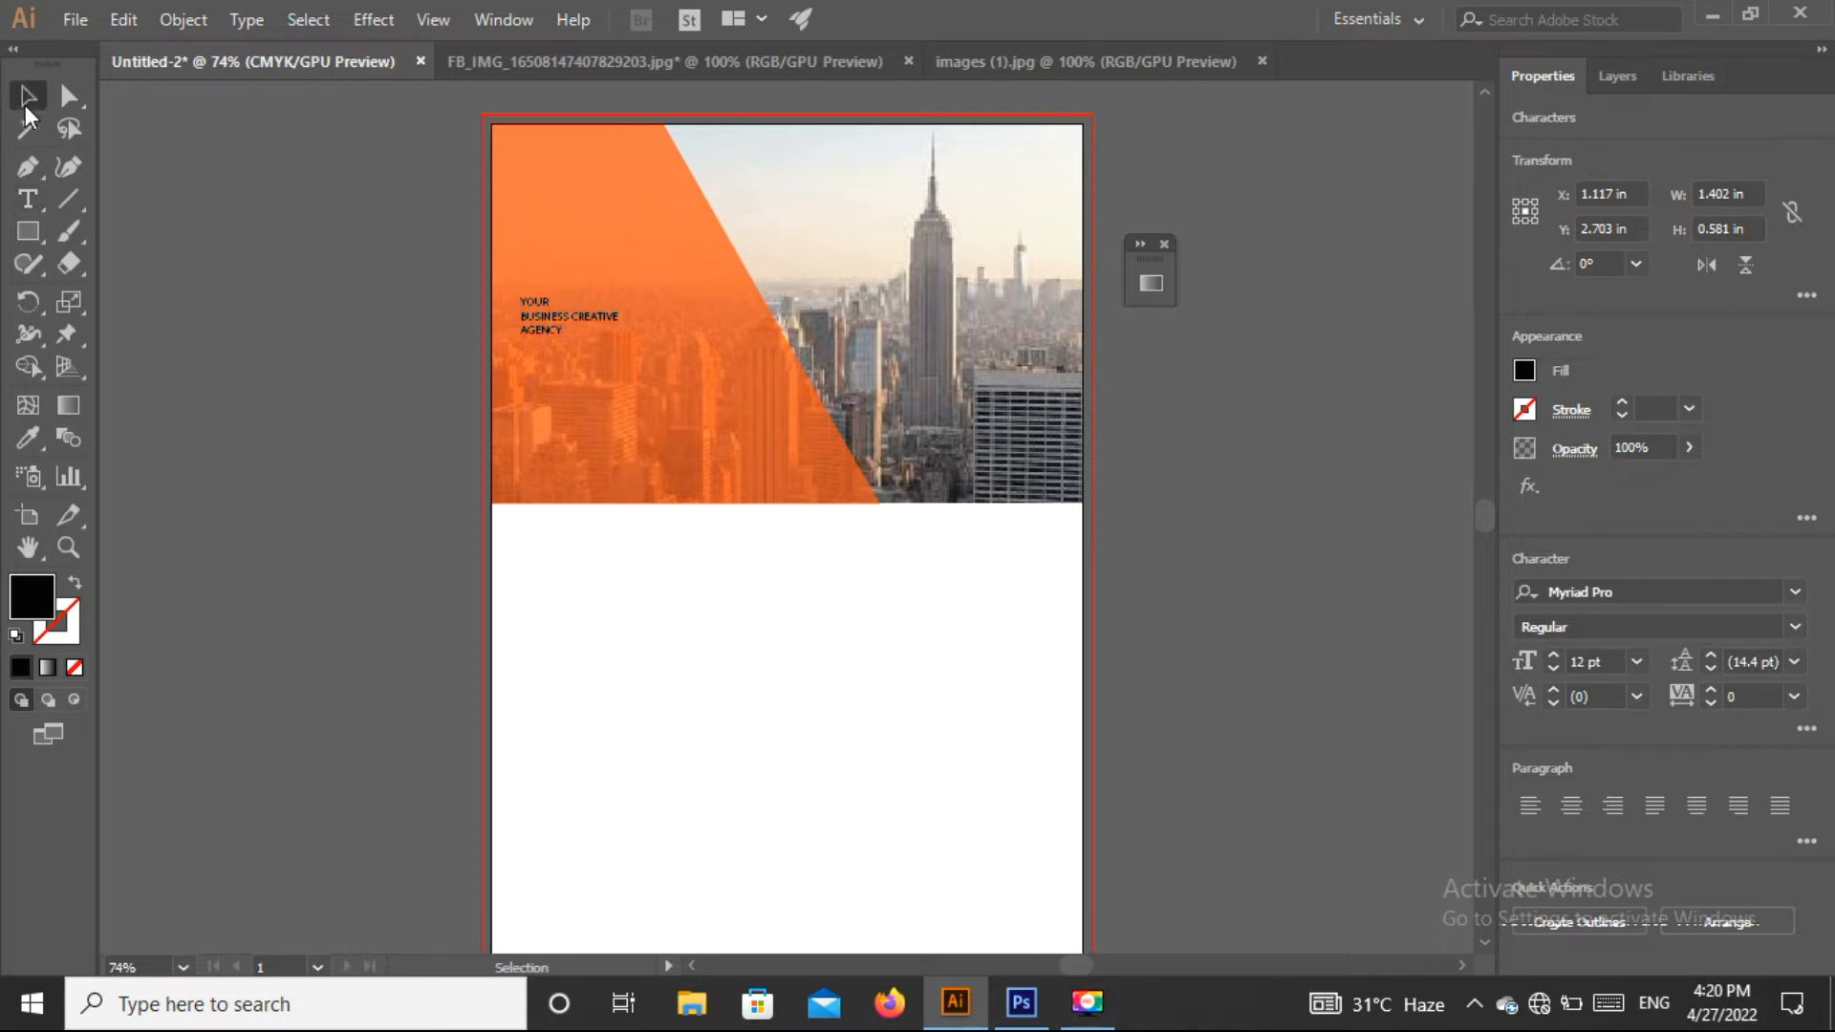
# Step: Scale the headline text to about 39 pt near the orange shape's left edge and fill it white
pyautogui.moveTo(622, 337); pyautogui.dragTo(837, 489)
pyautogui.moveTo(656, 377); pyautogui.dragTo(641, 326)
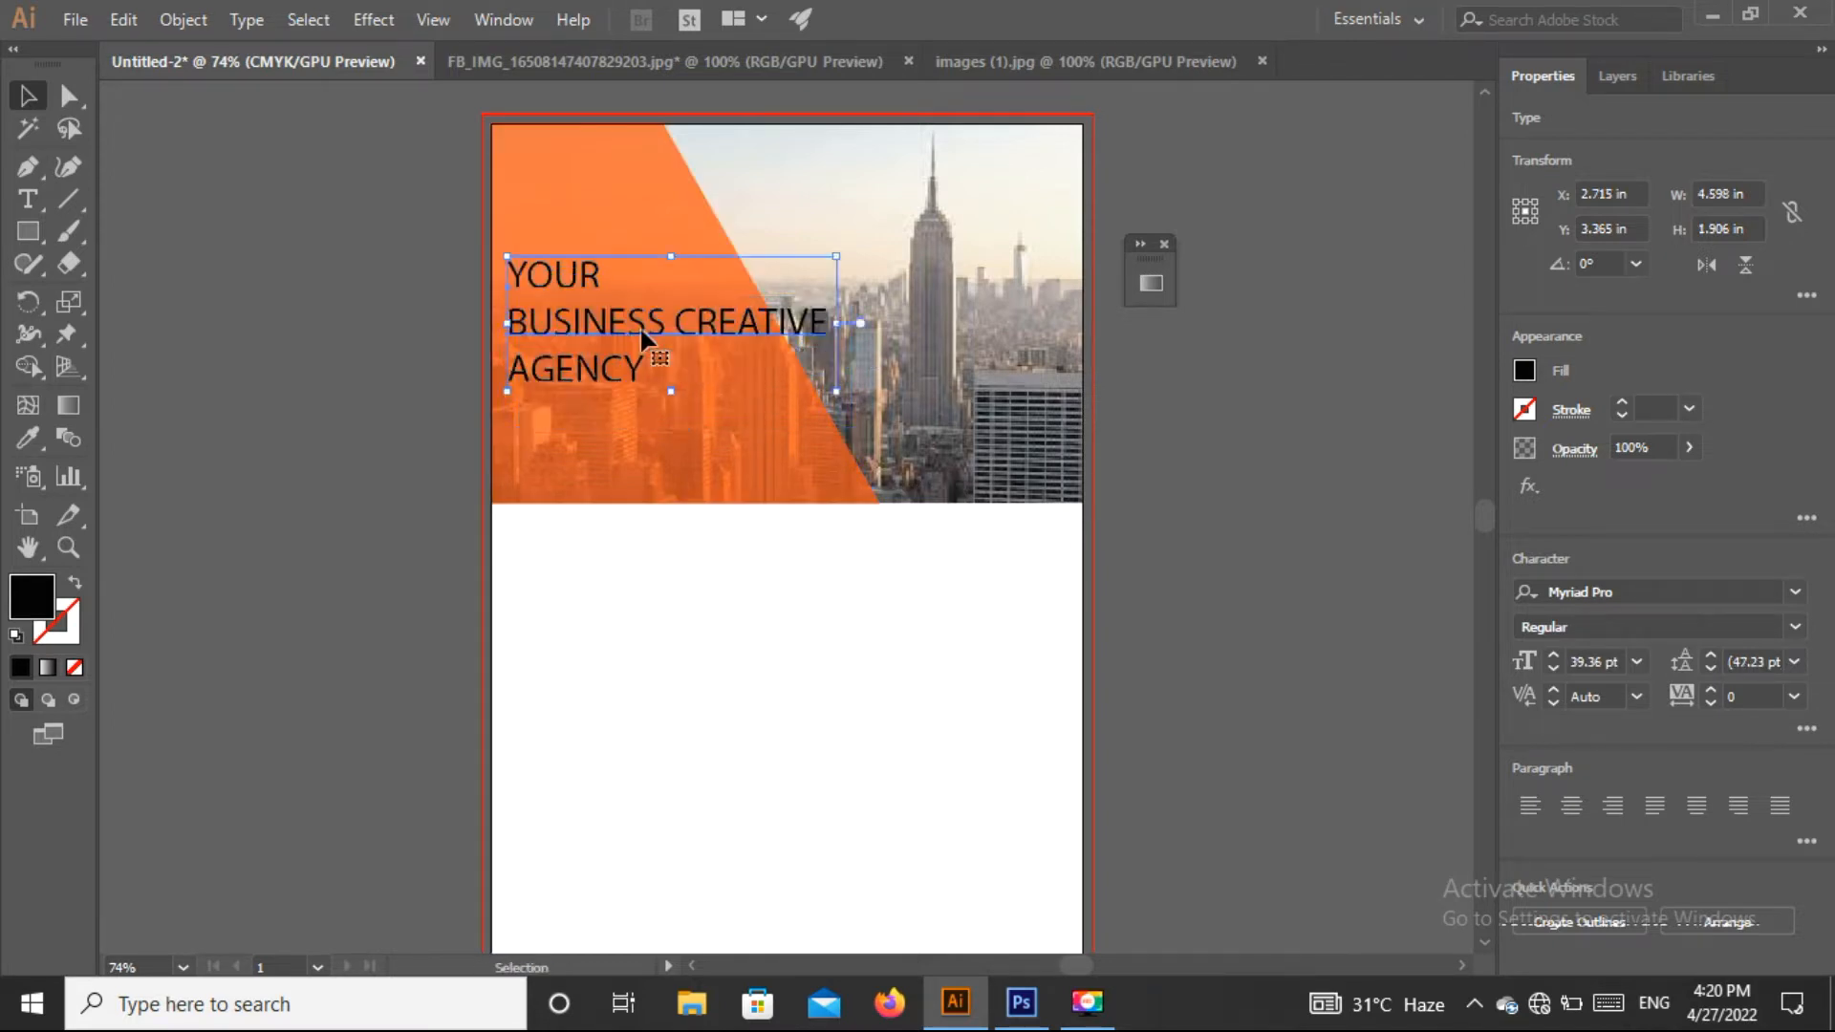
pyautogui.click(1524, 371)
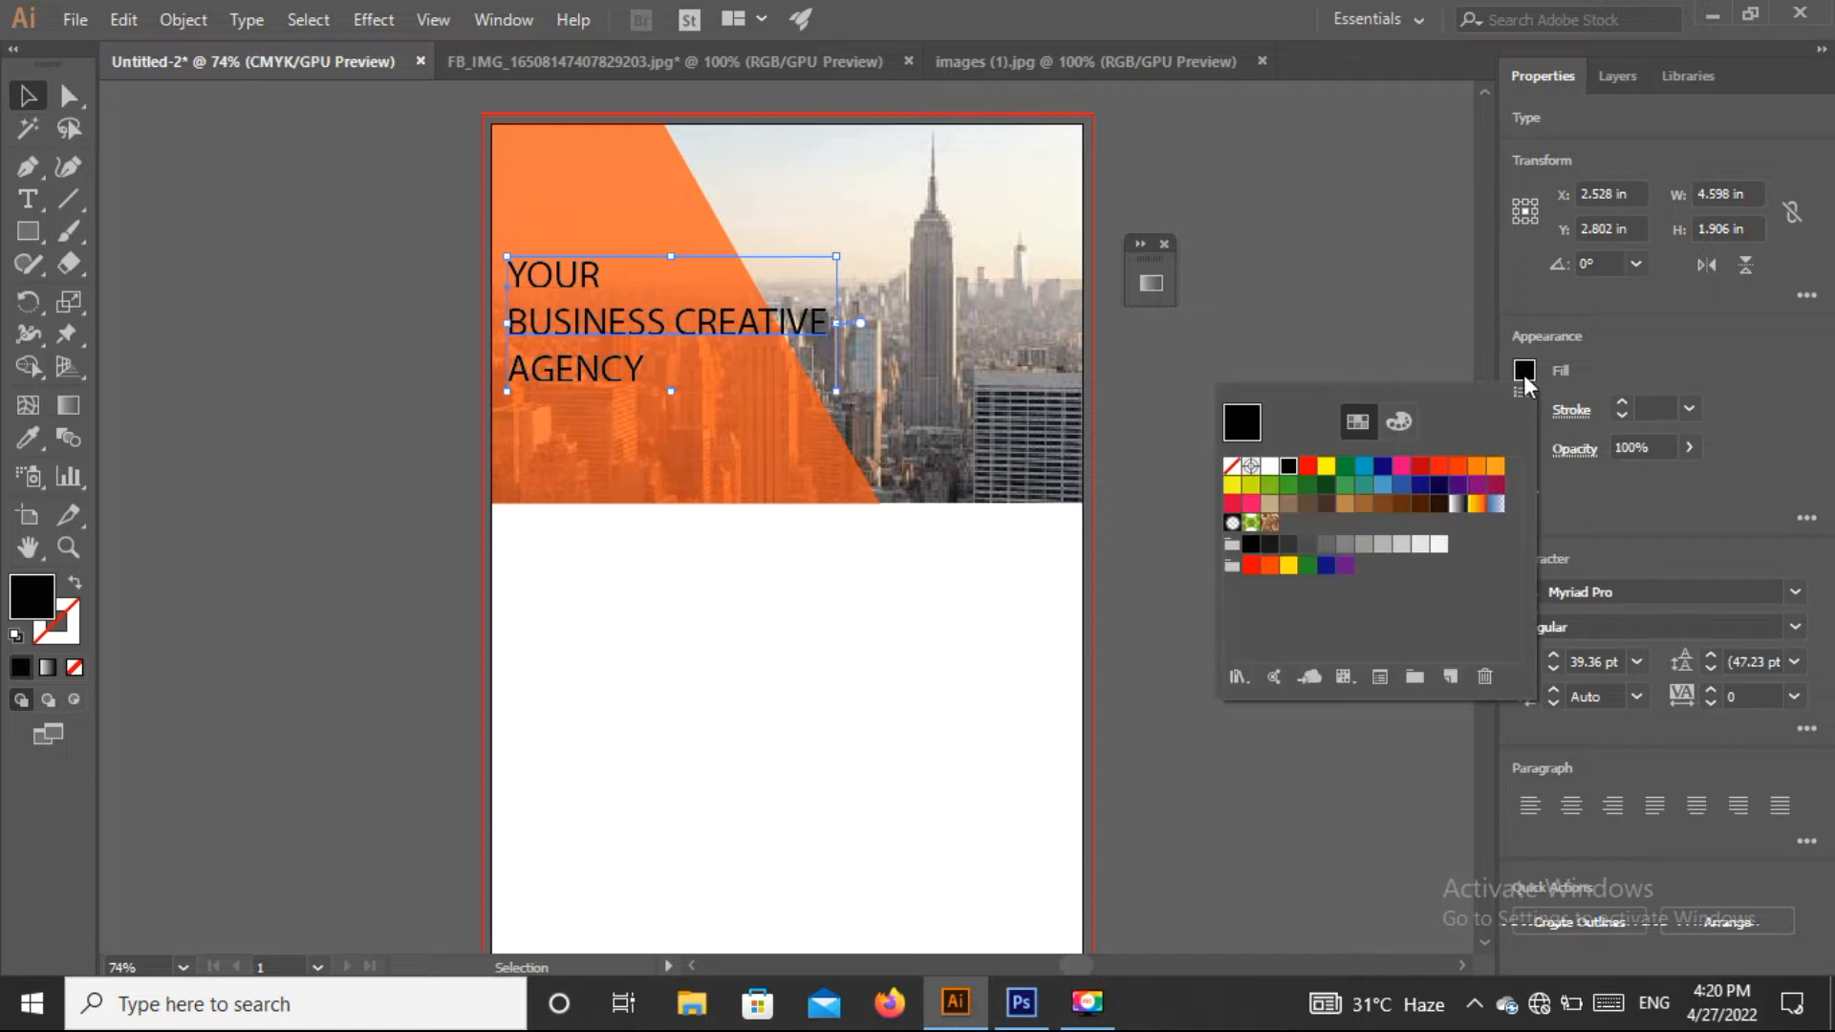
pyautogui.click(1269, 468)
pyautogui.click(1260, 283)
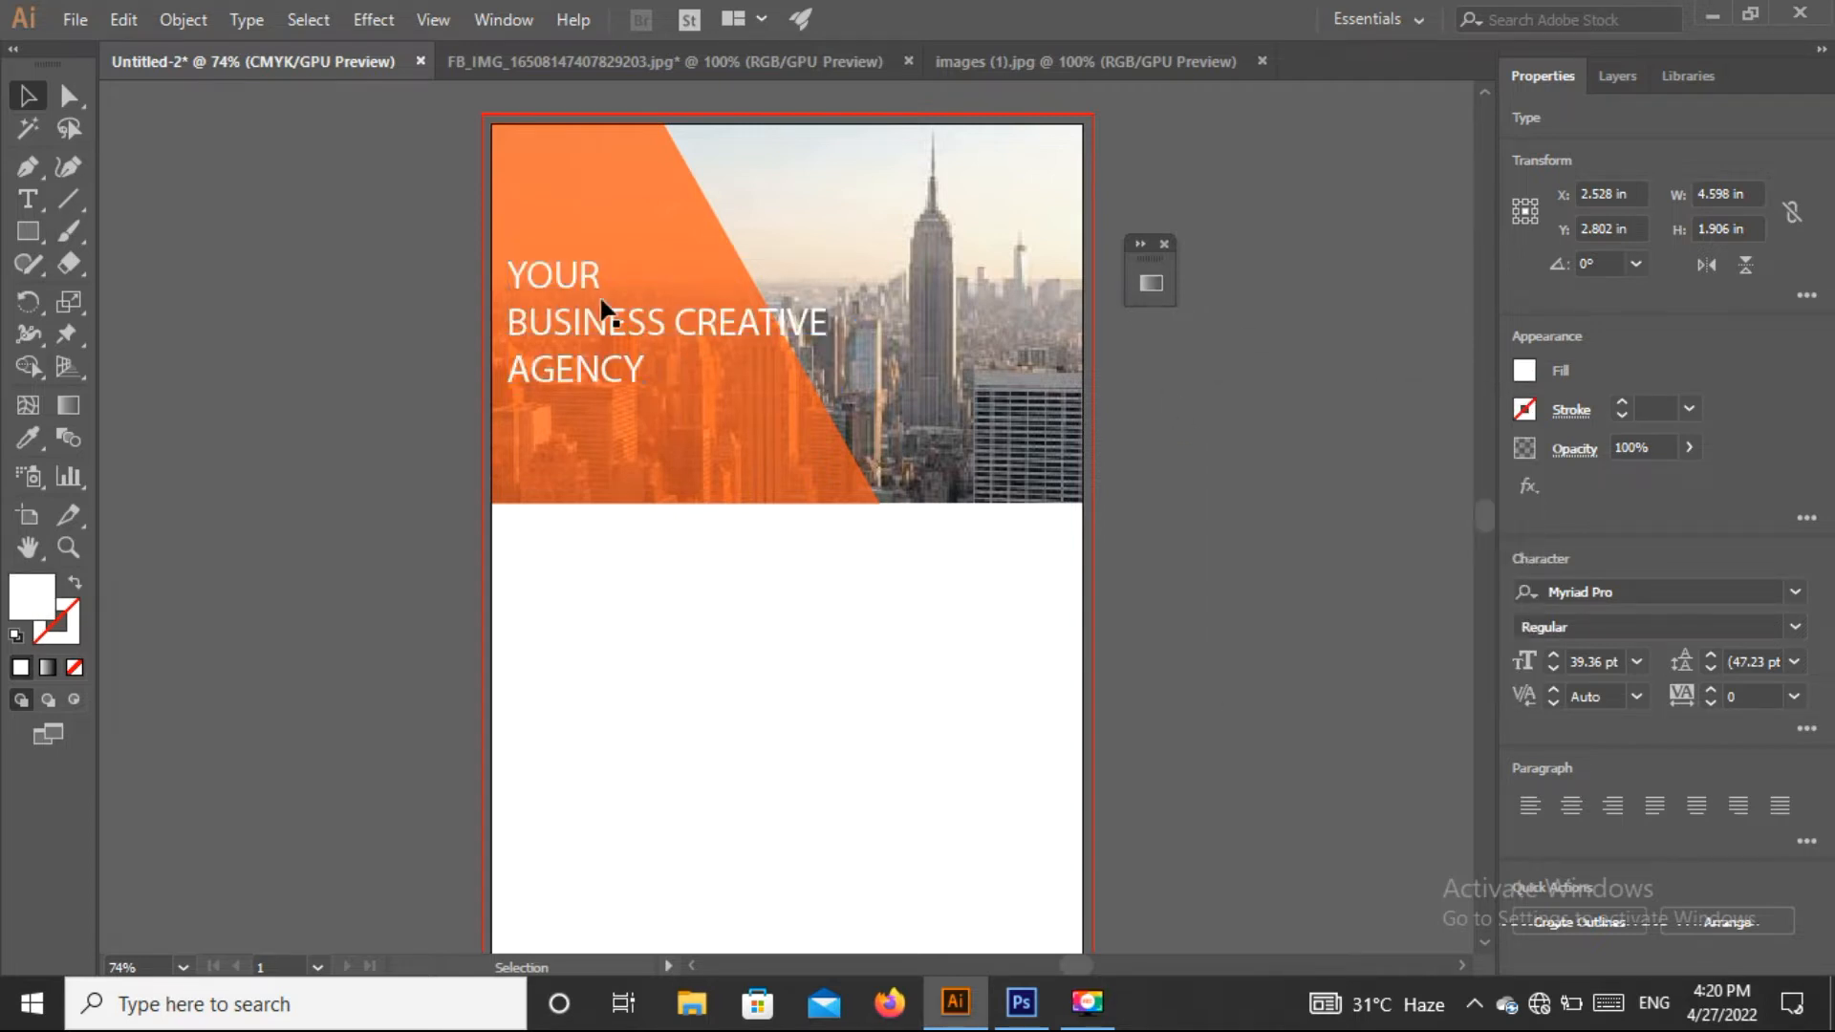
# Step: Change the headline's font to Gobold Bold
pyautogui.click(588, 335)
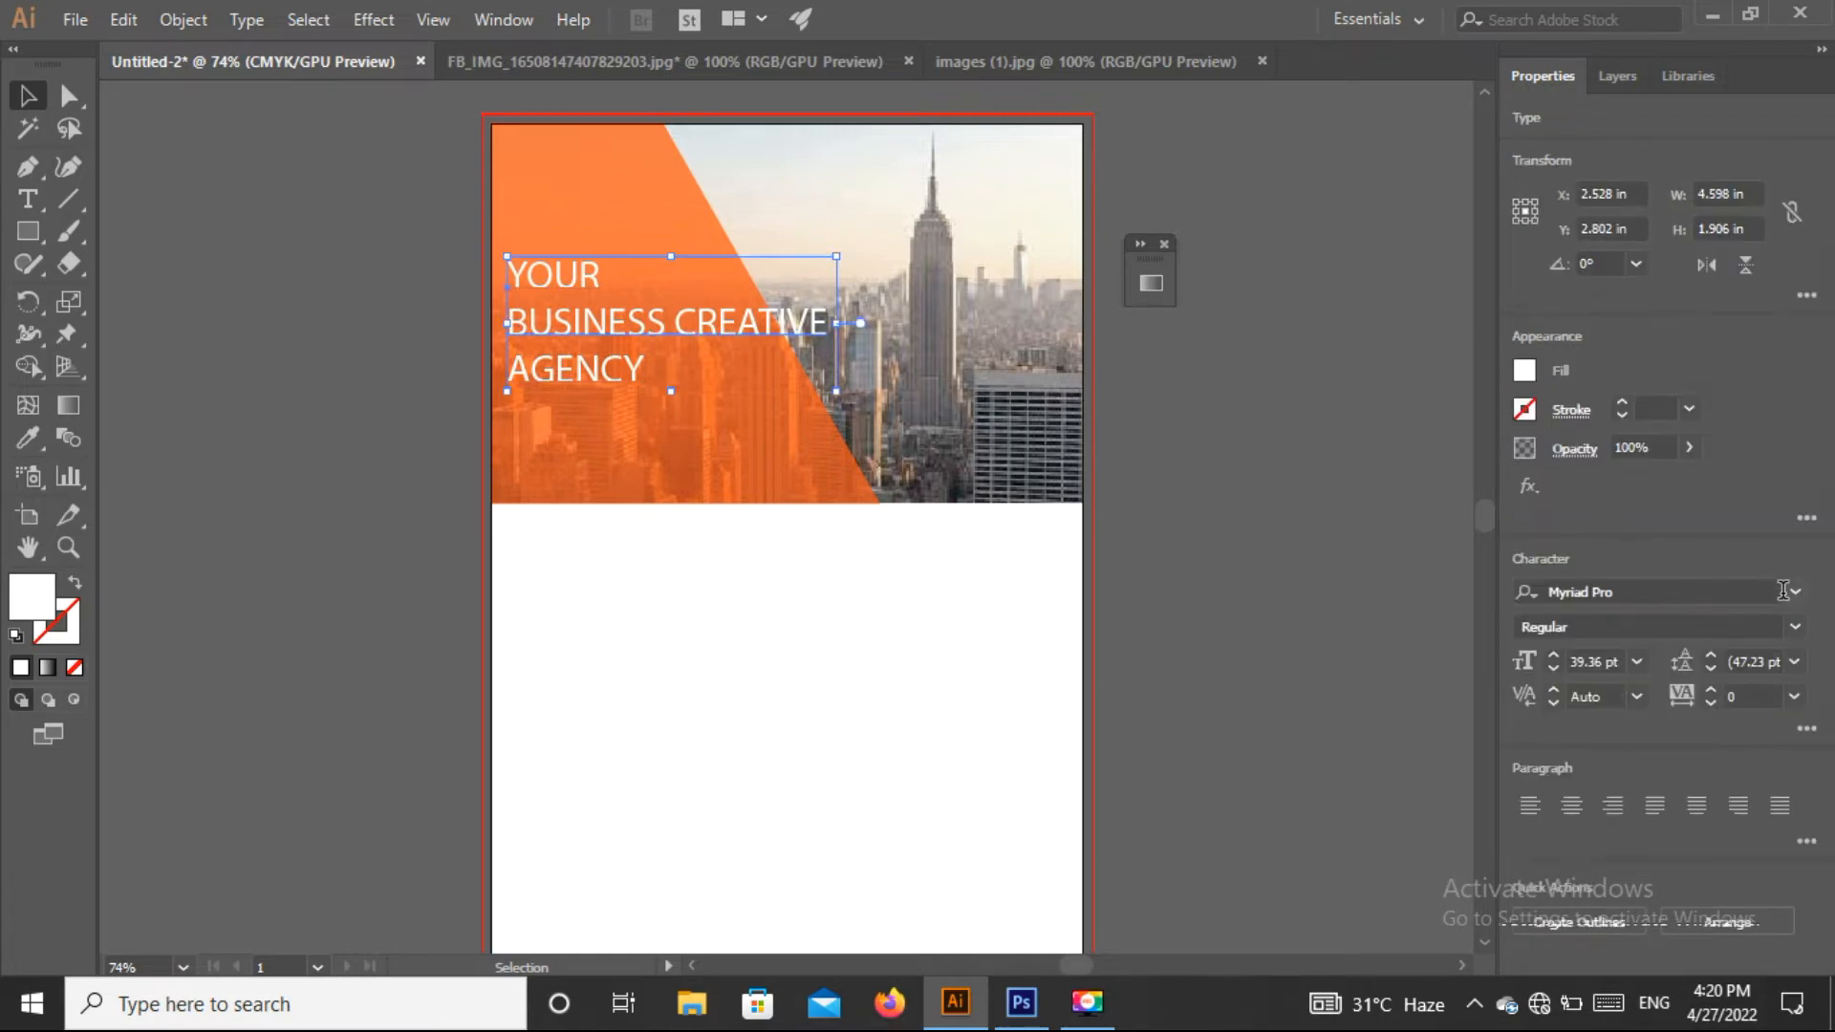
pyautogui.click(1797, 593)
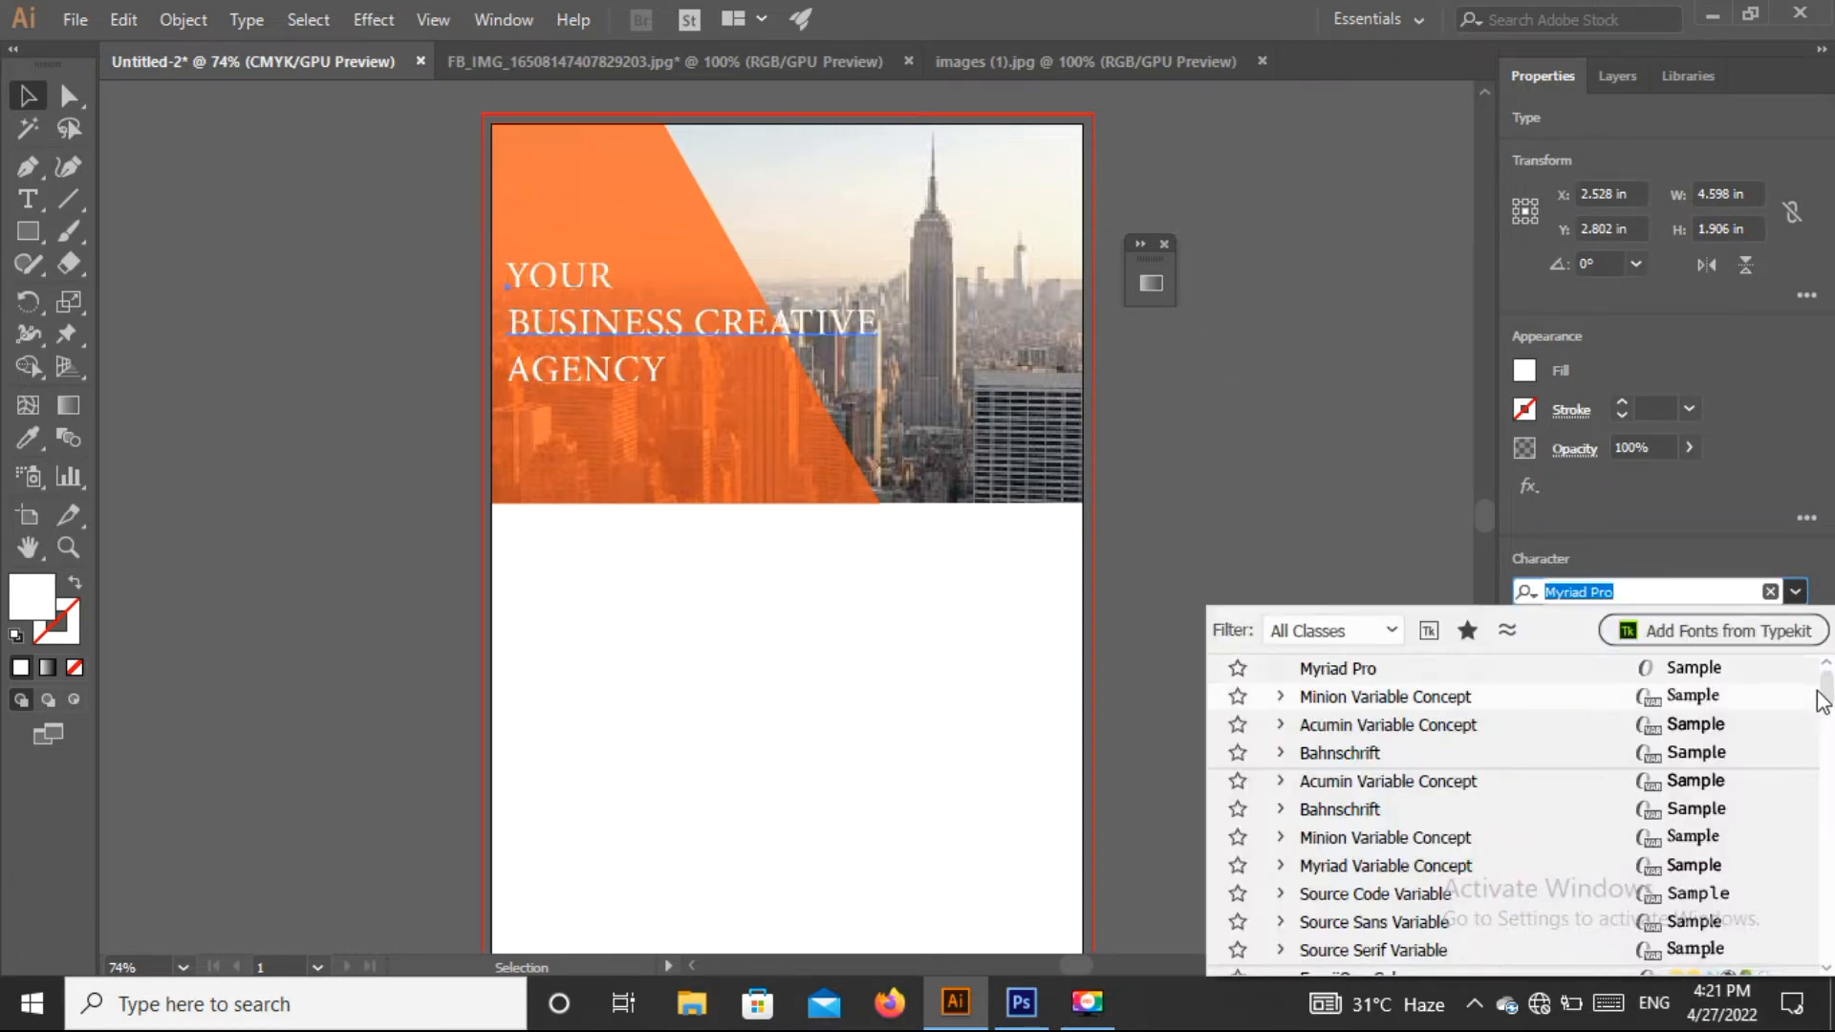
pyautogui.moveTo(1828, 688); pyautogui.dragTo(1828, 703)
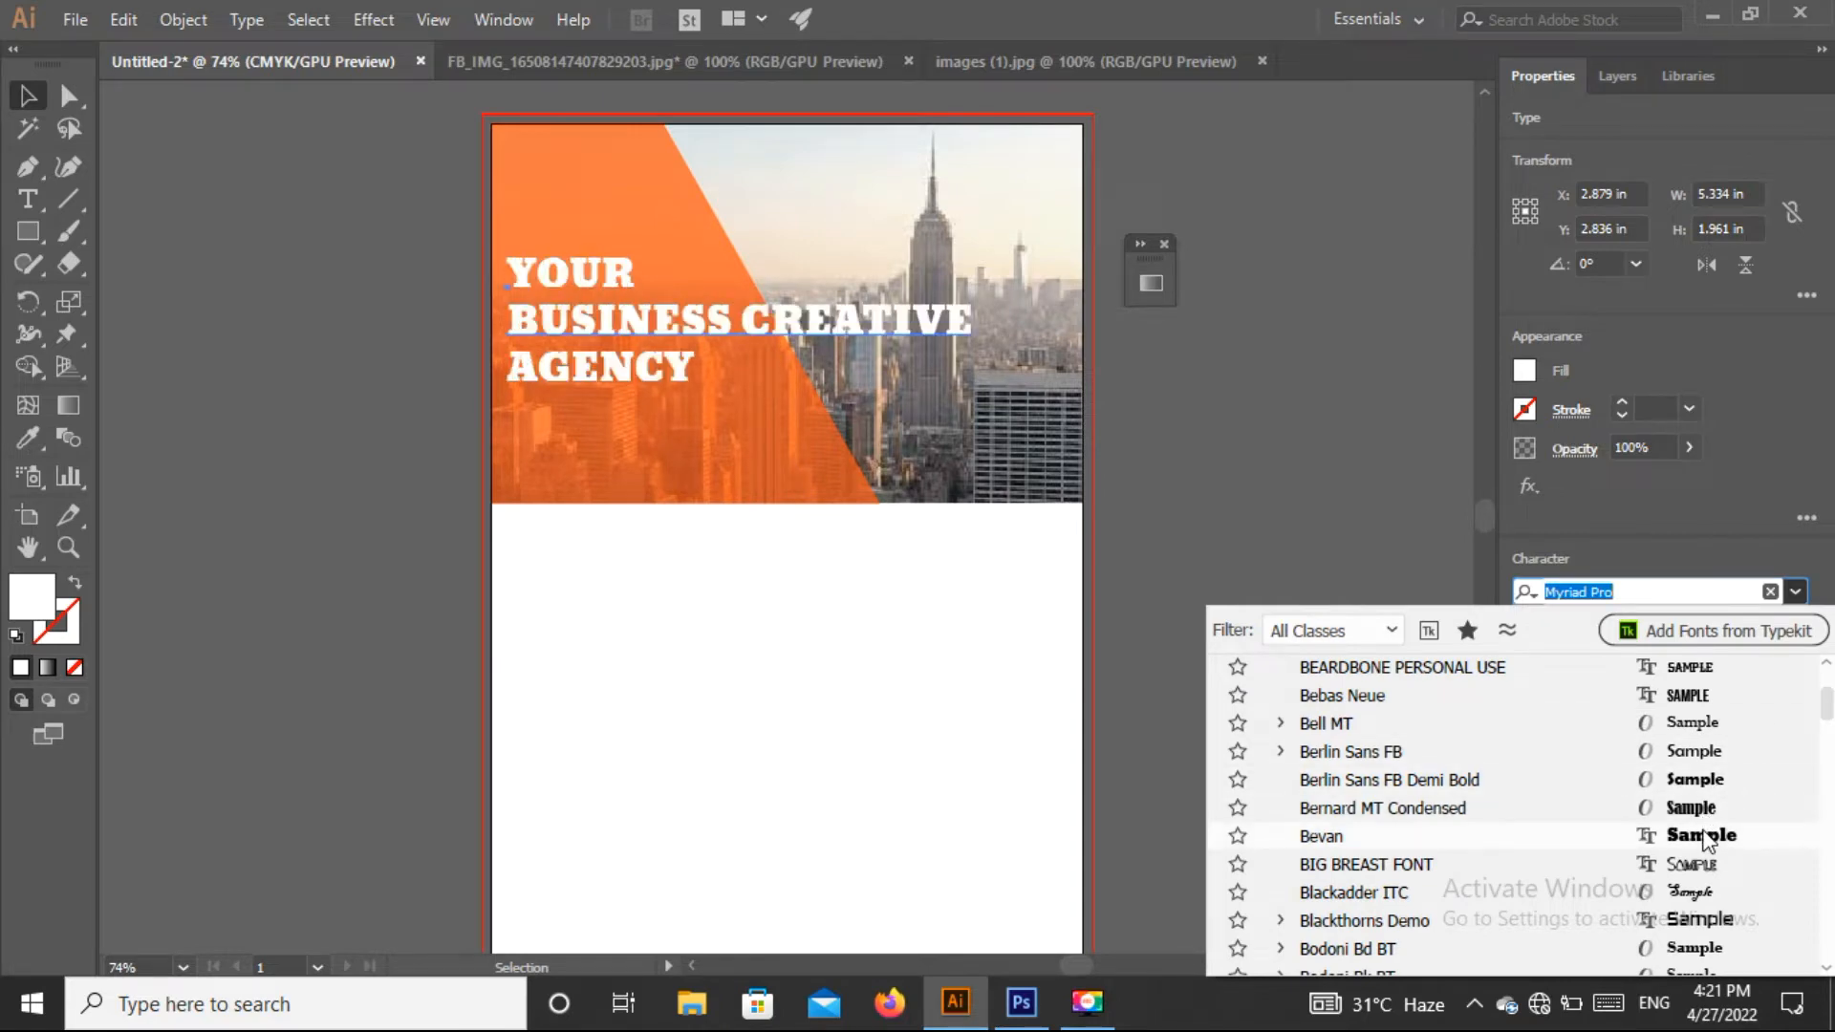
pyautogui.moveTo(1828, 705); pyautogui.dragTo(1829, 747)
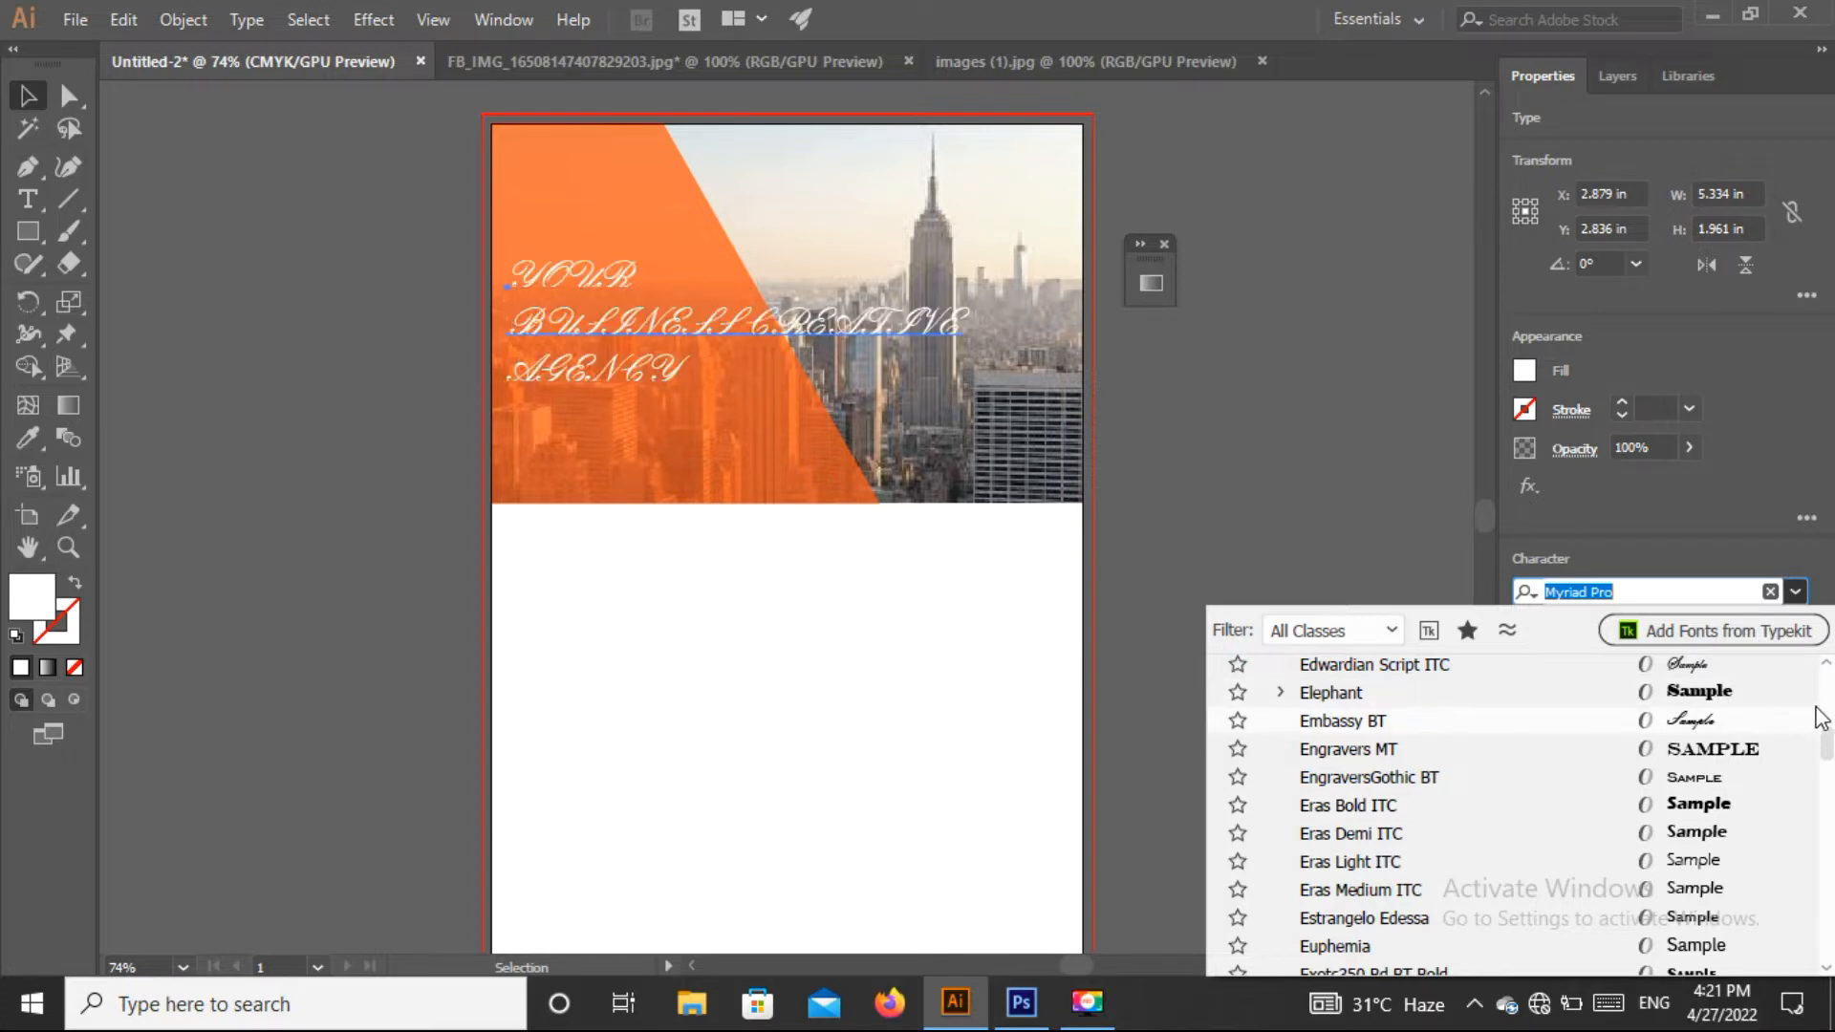
pyautogui.moveTo(1827, 744); pyautogui.dragTo(1827, 773)
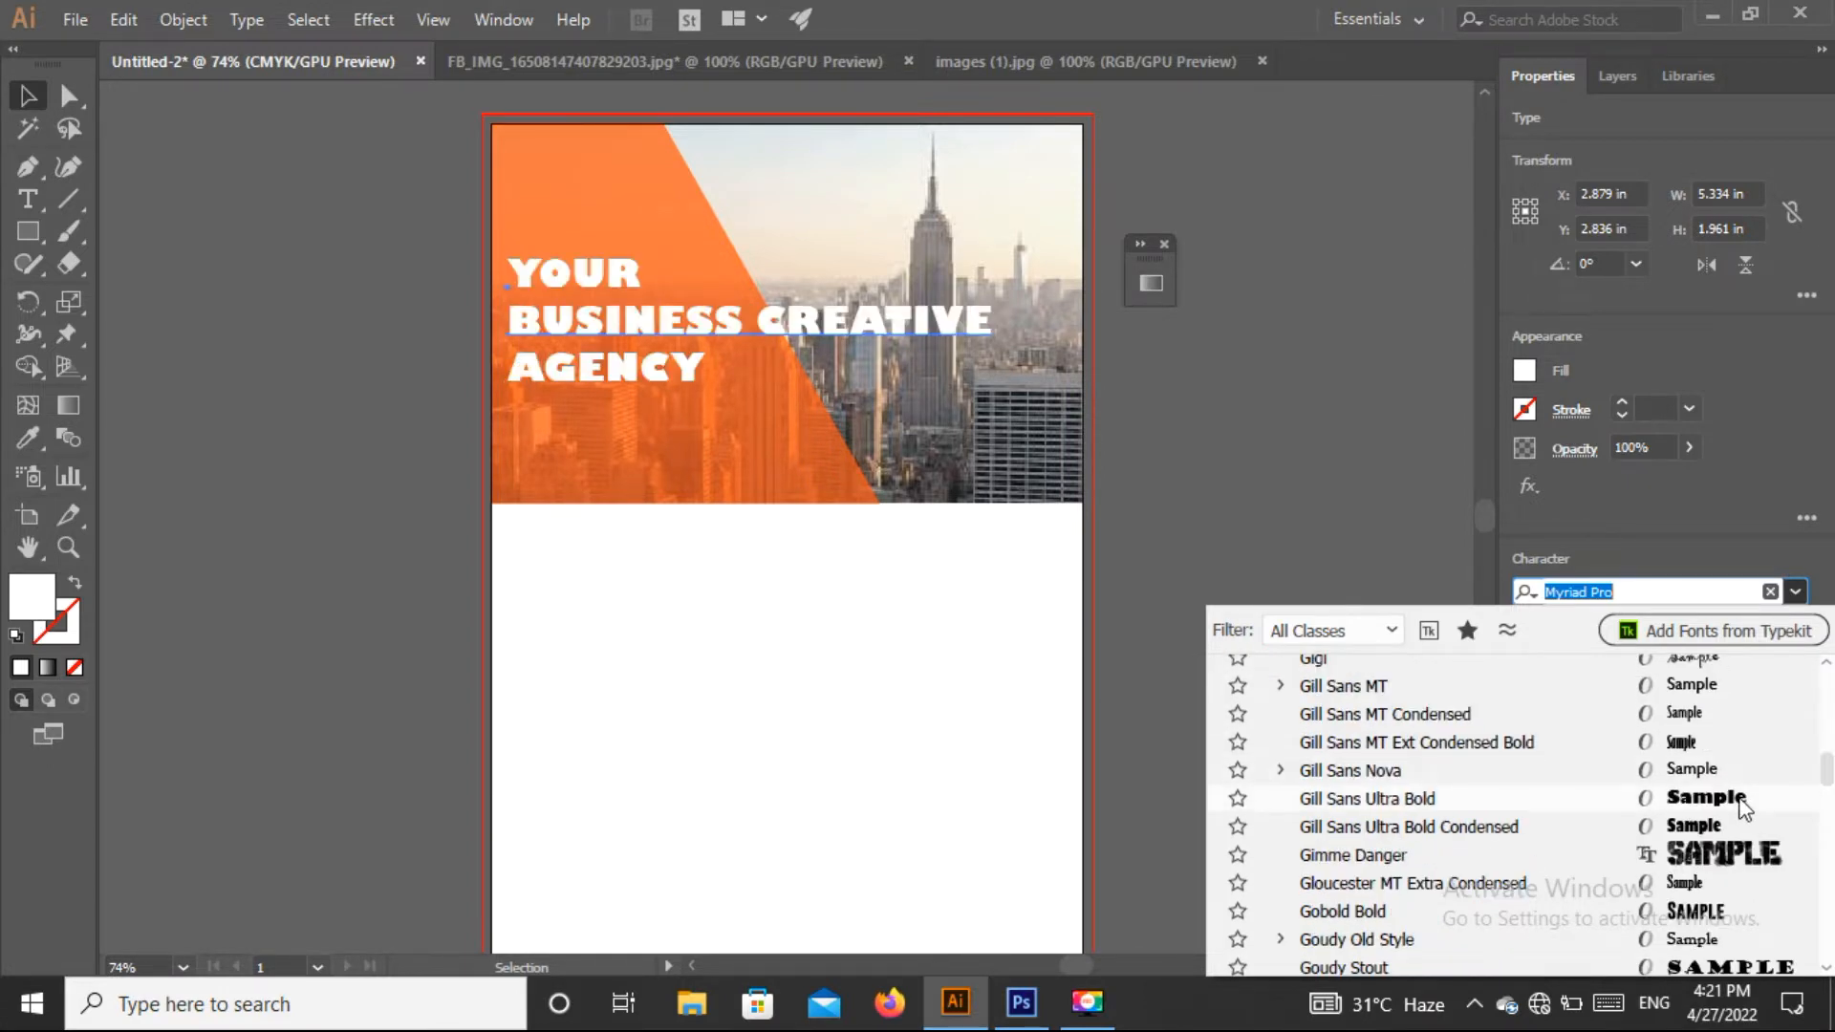
pyautogui.click(1724, 908)
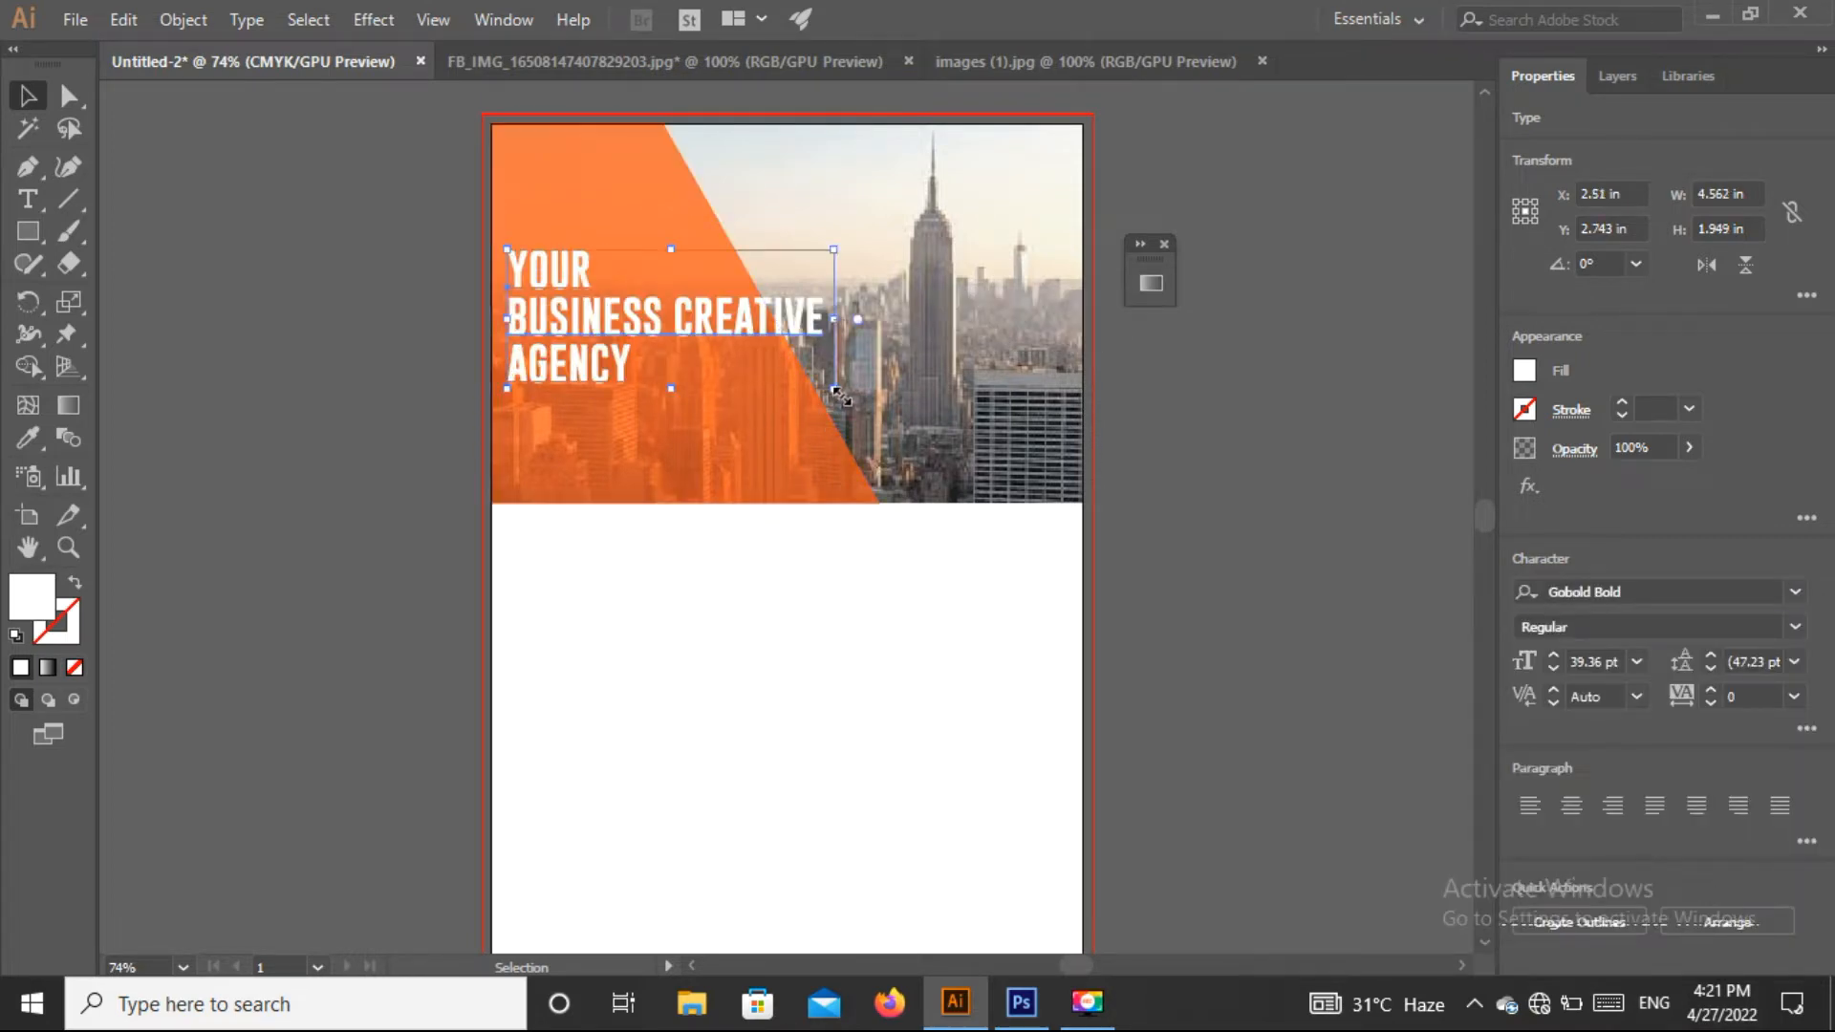
# Step: Enlarge the headline to about 53 pt and shift it slightly higher over the header
pyautogui.moveTo(837, 392); pyautogui.dragTo(945, 436)
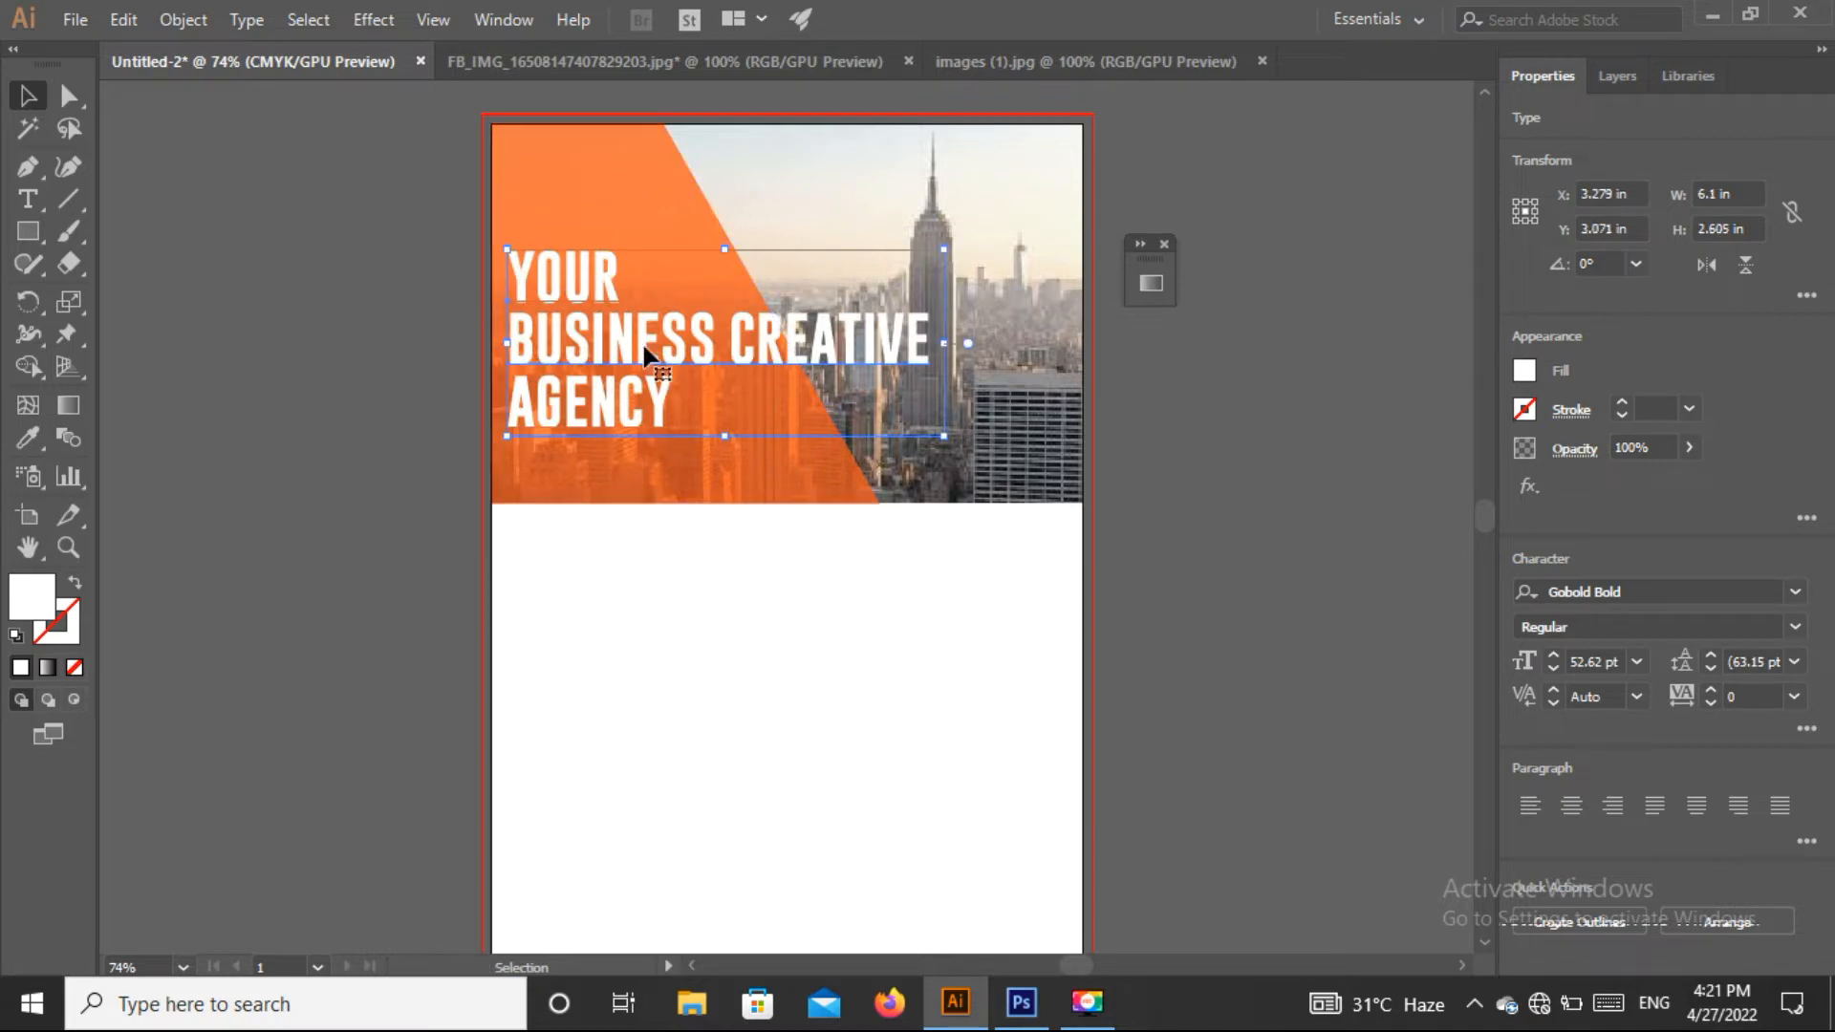
pyautogui.moveTo(642, 341); pyautogui.dragTo(631, 318)
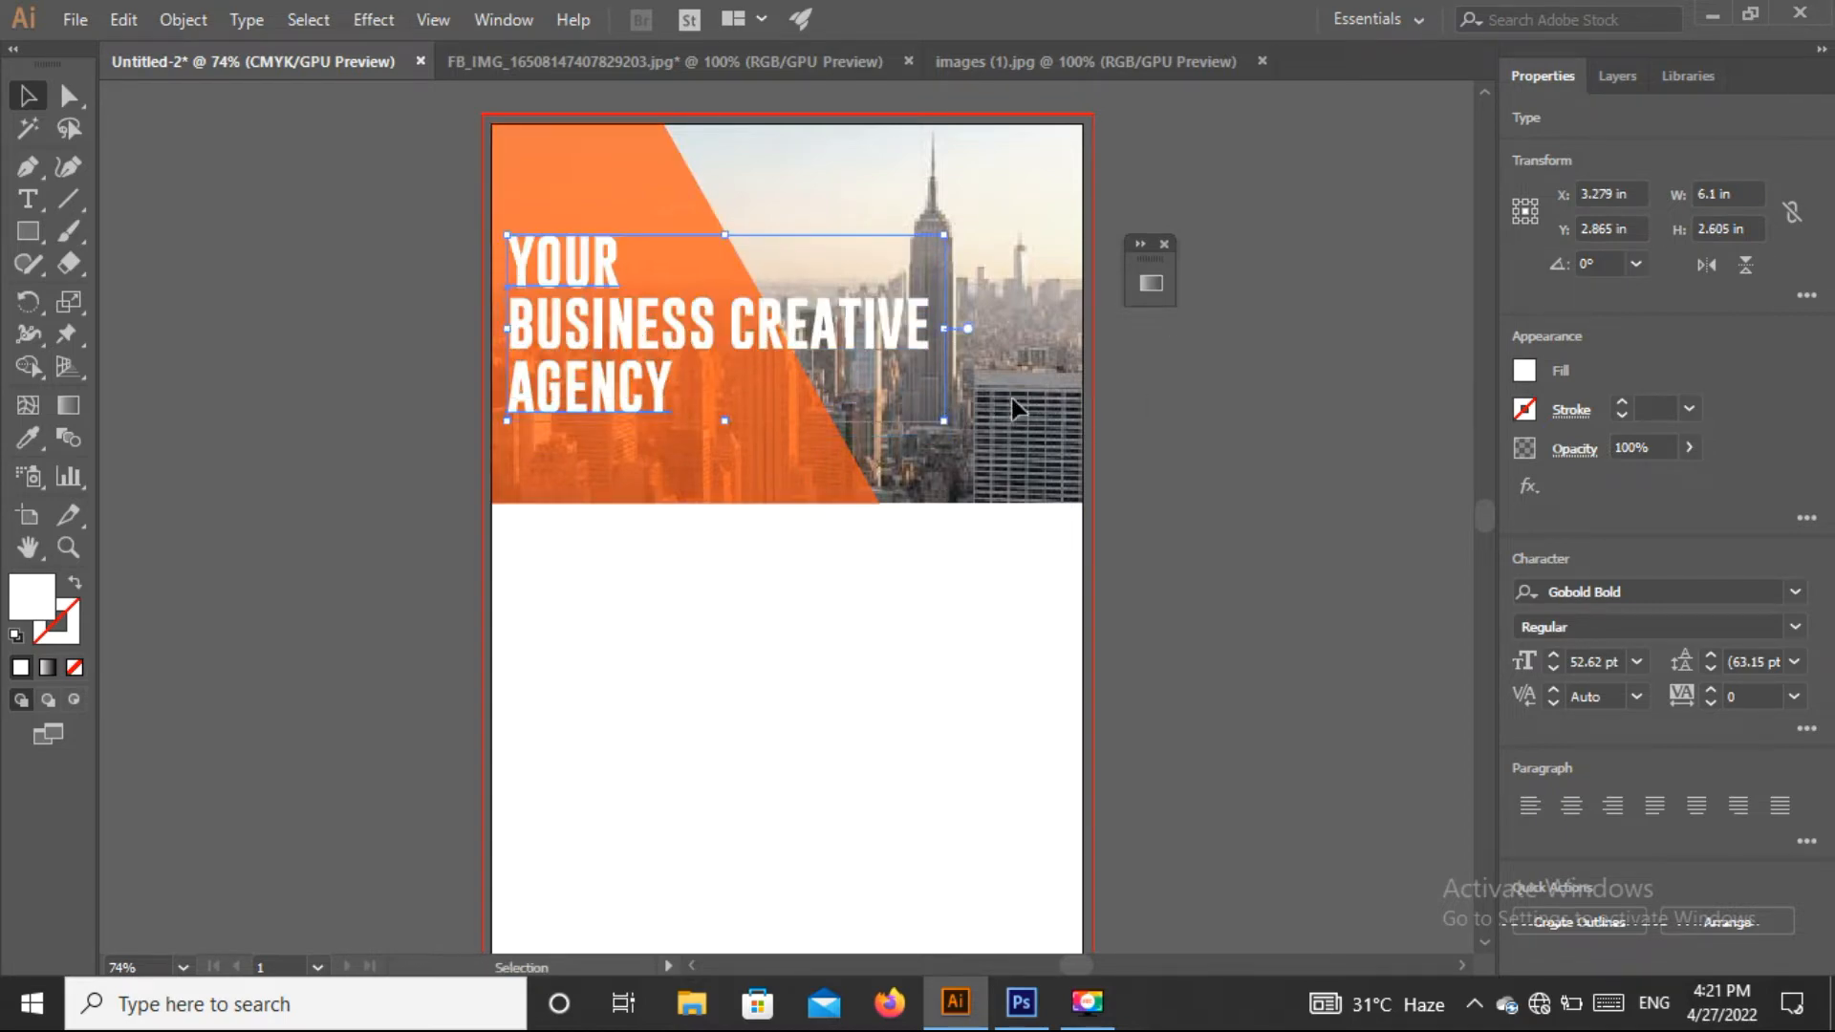
pyautogui.click(1796, 627)
pyautogui.click(1795, 627)
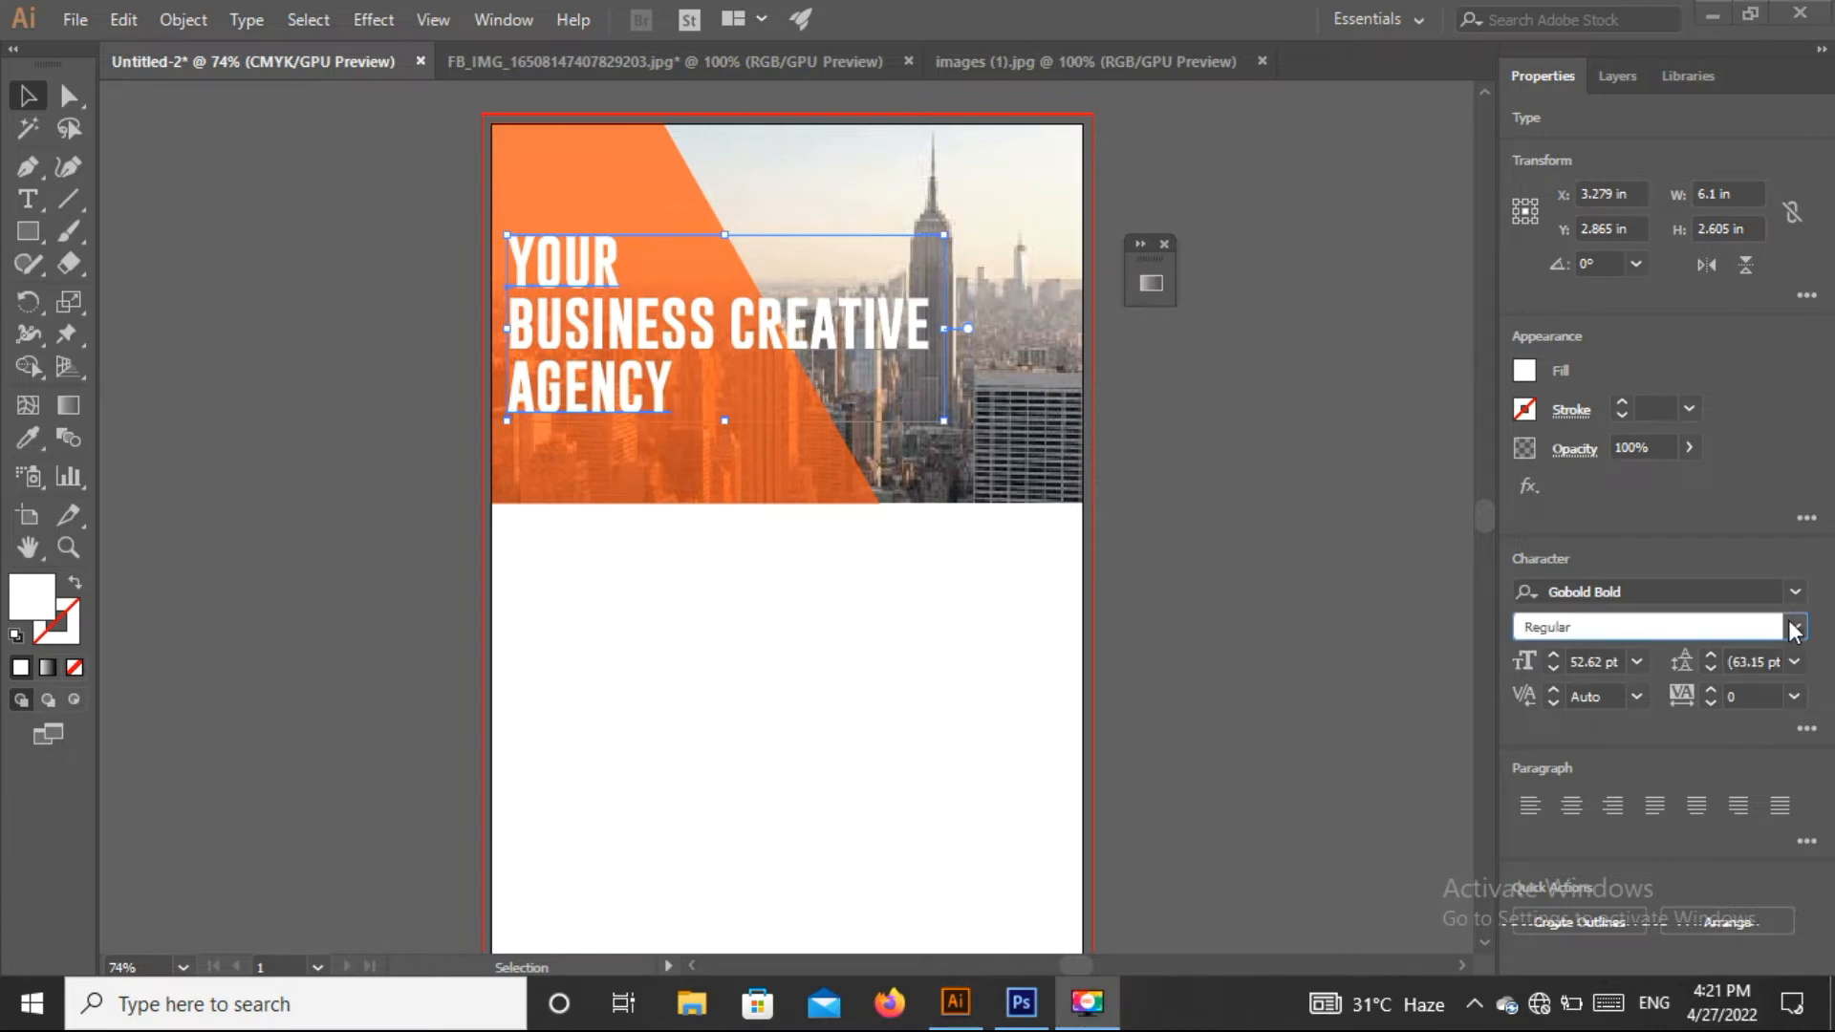
pyautogui.click(1171, 530)
pyautogui.click(1172, 530)
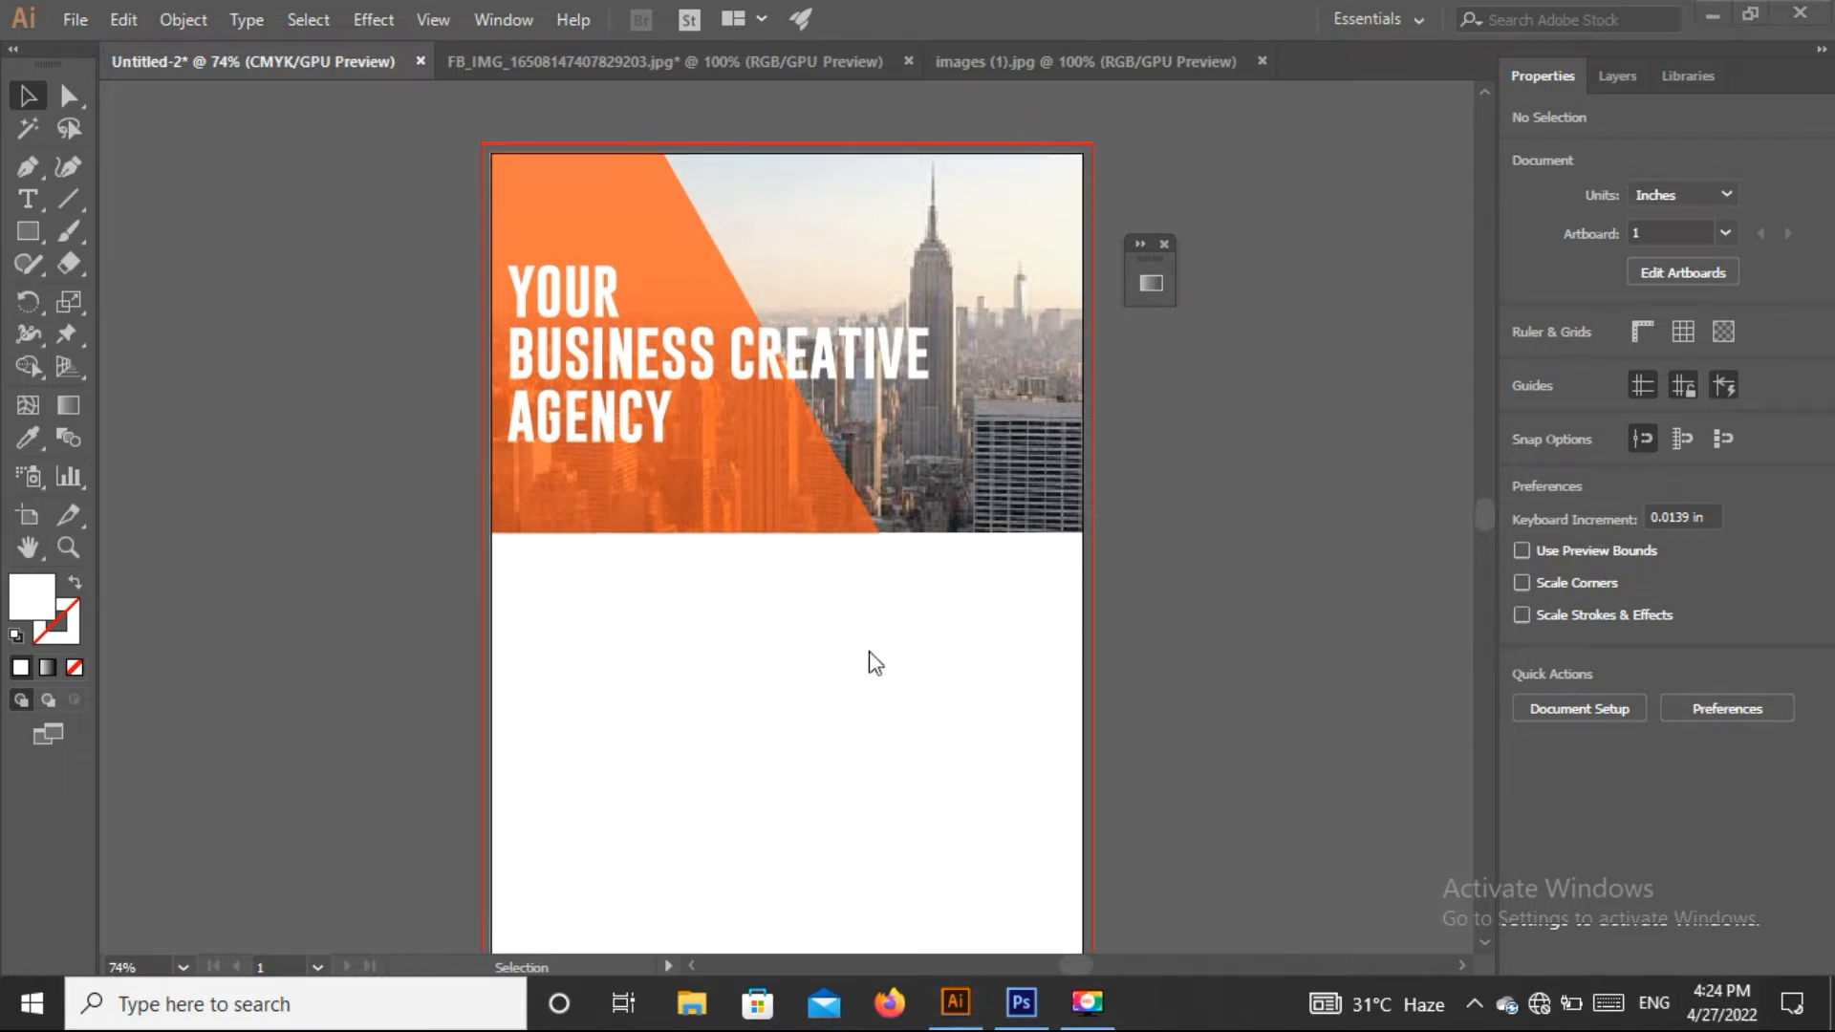
# Step: Copy the magnifier, clipboard and RSS icons from the icon document into the flyer's white area
pyautogui.click(755, 63)
pyautogui.moveTo(475, 293); pyautogui.dragTo(604, 646)
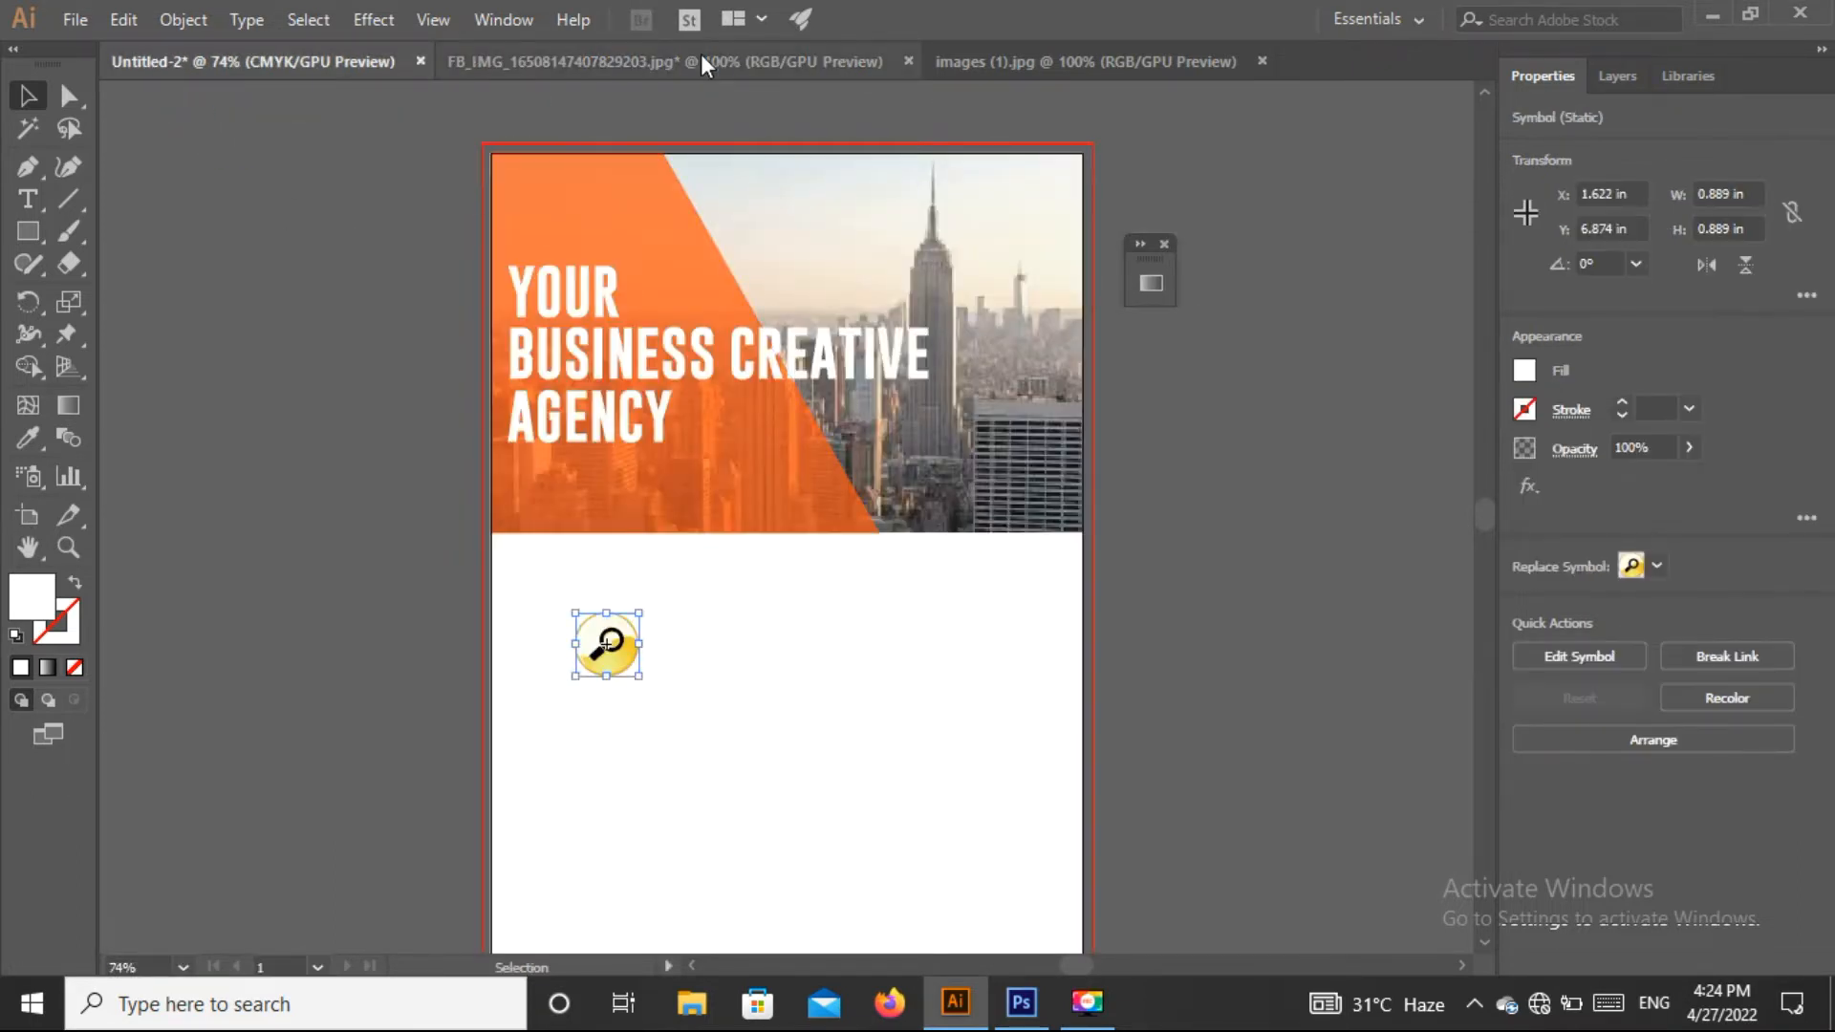
pyautogui.click(704, 62)
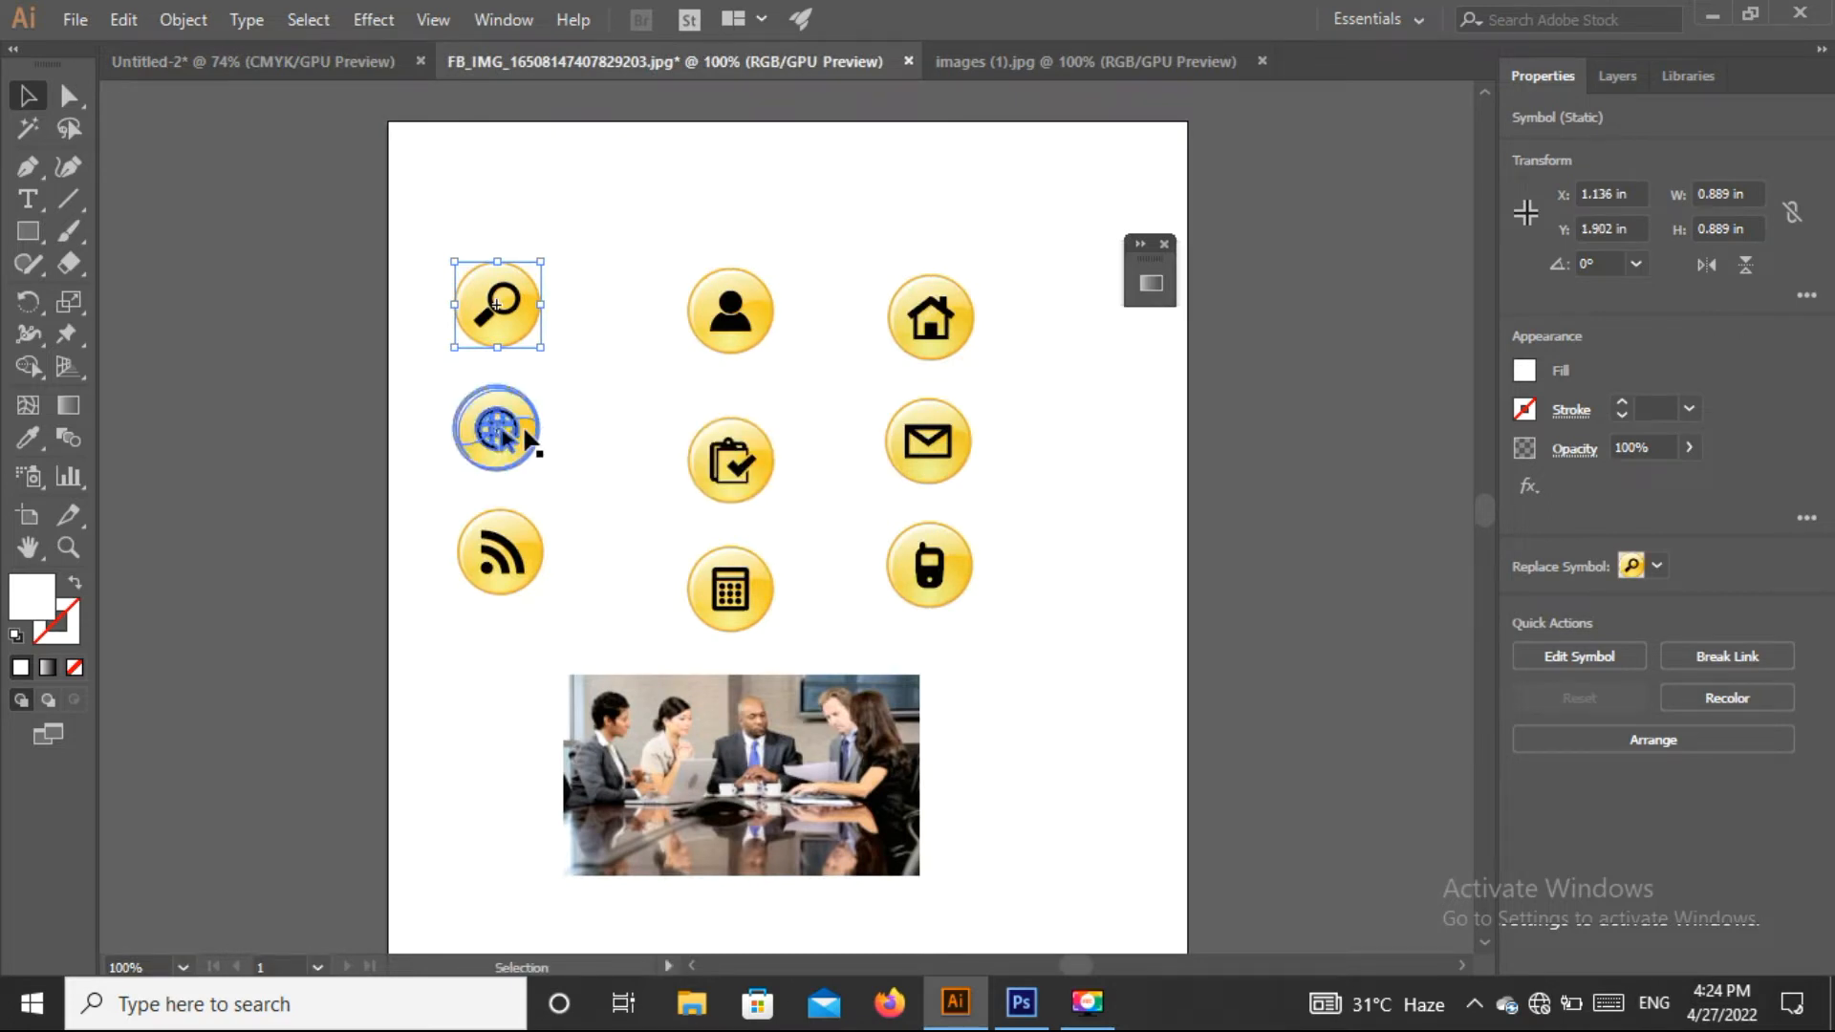
pyautogui.moveTo(750, 479); pyautogui.dragTo(744, 669)
pyautogui.click(604, 59)
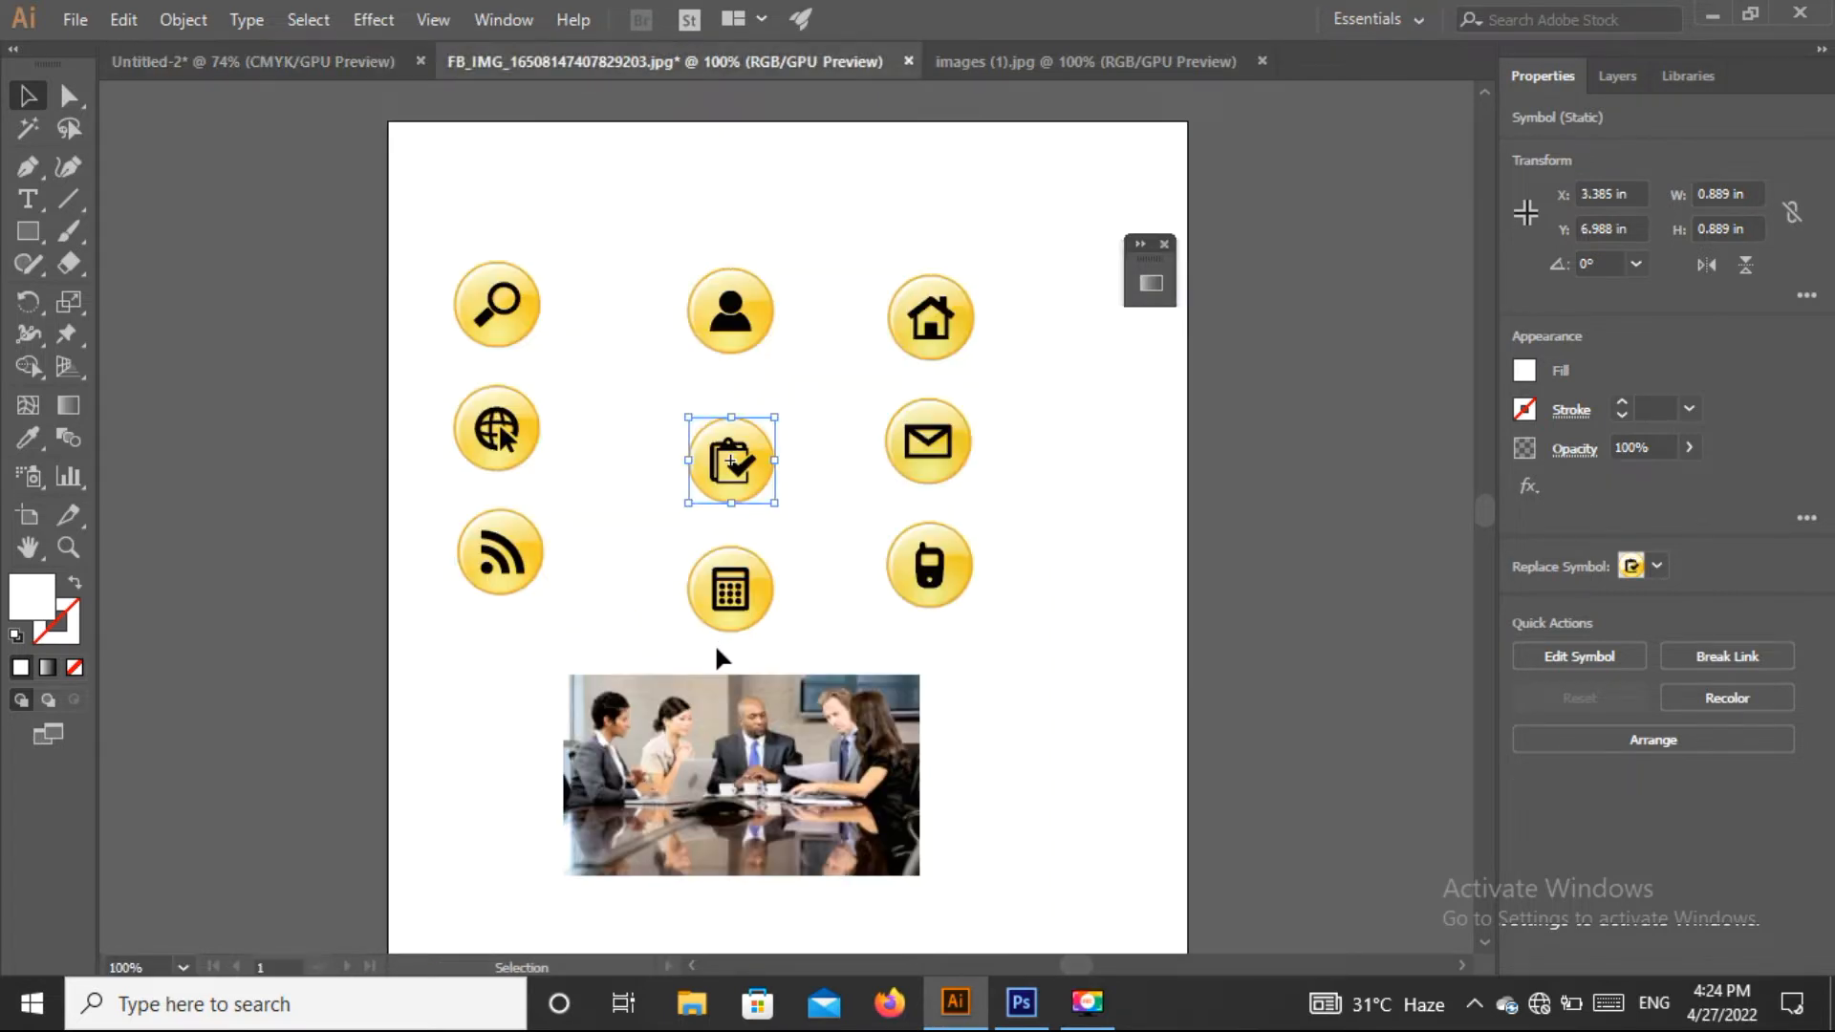
pyautogui.moveTo(499, 553); pyautogui.dragTo(606, 738)
# Step: Copy the calculator and house icons from the icon document into the flyer's white area
pyautogui.click(679, 72)
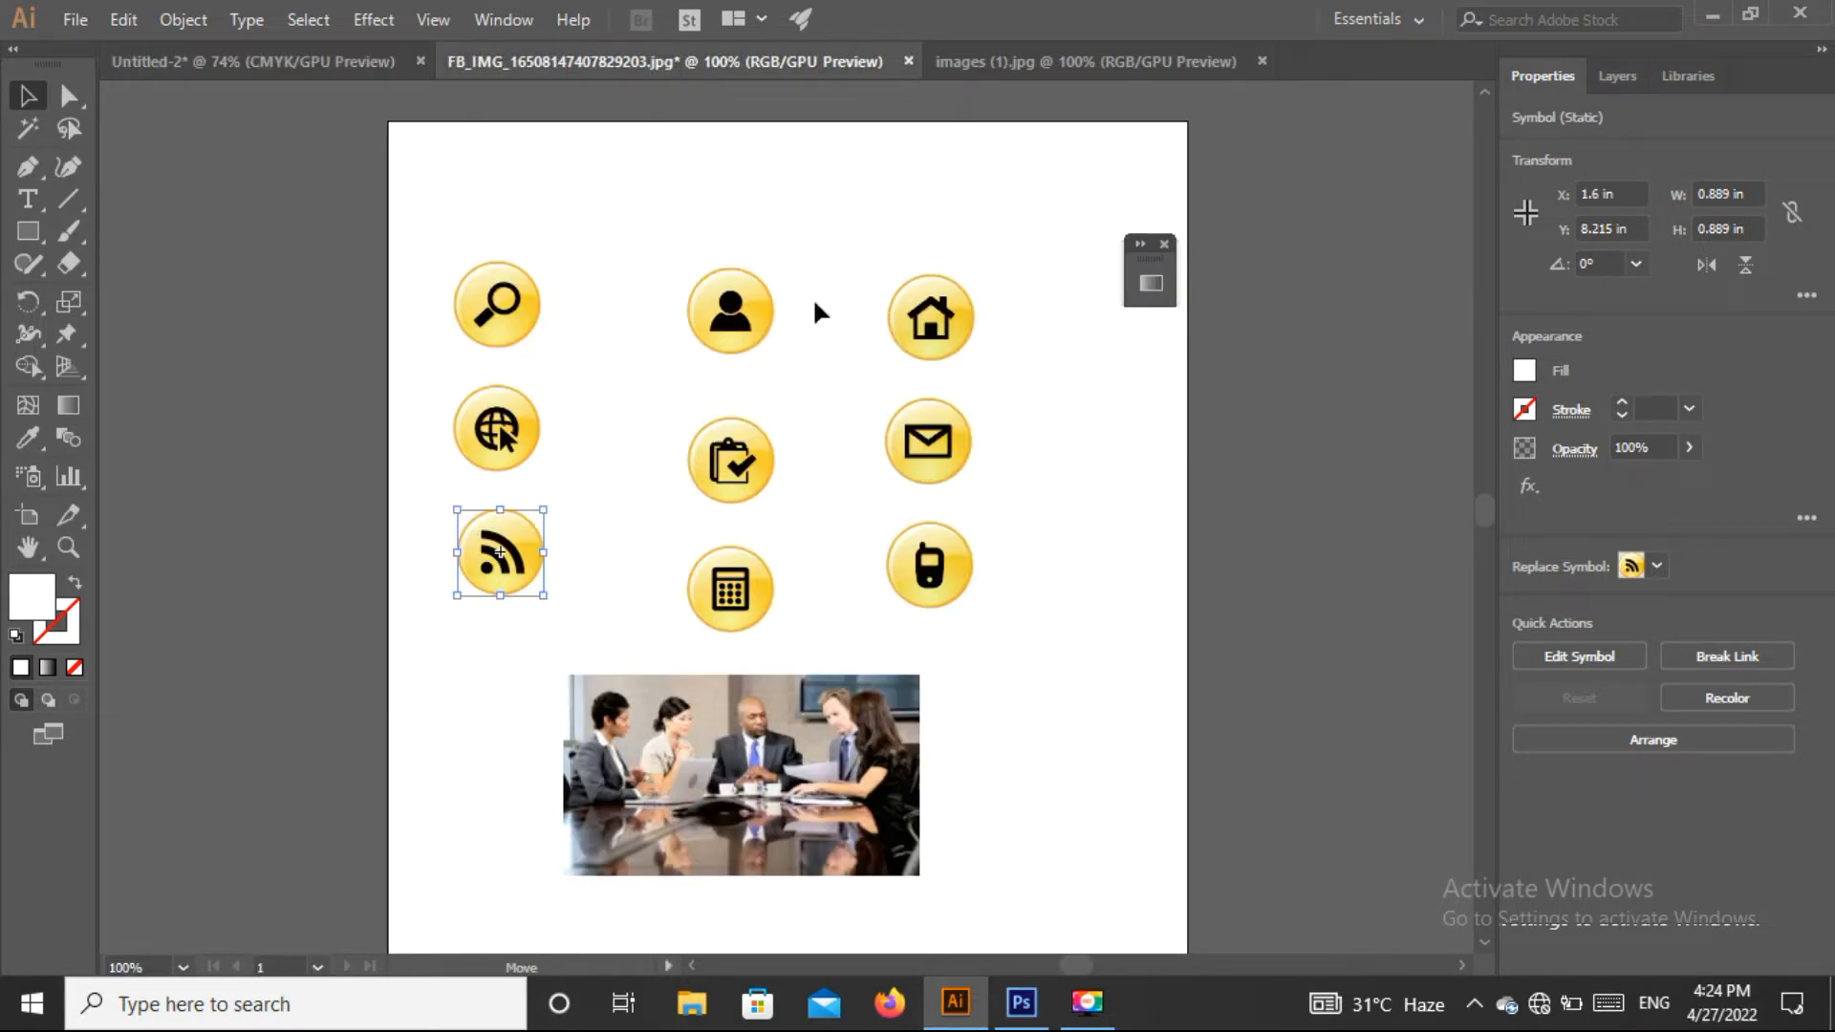
pyautogui.moveTo(562, 363); pyautogui.dragTo(708, 575)
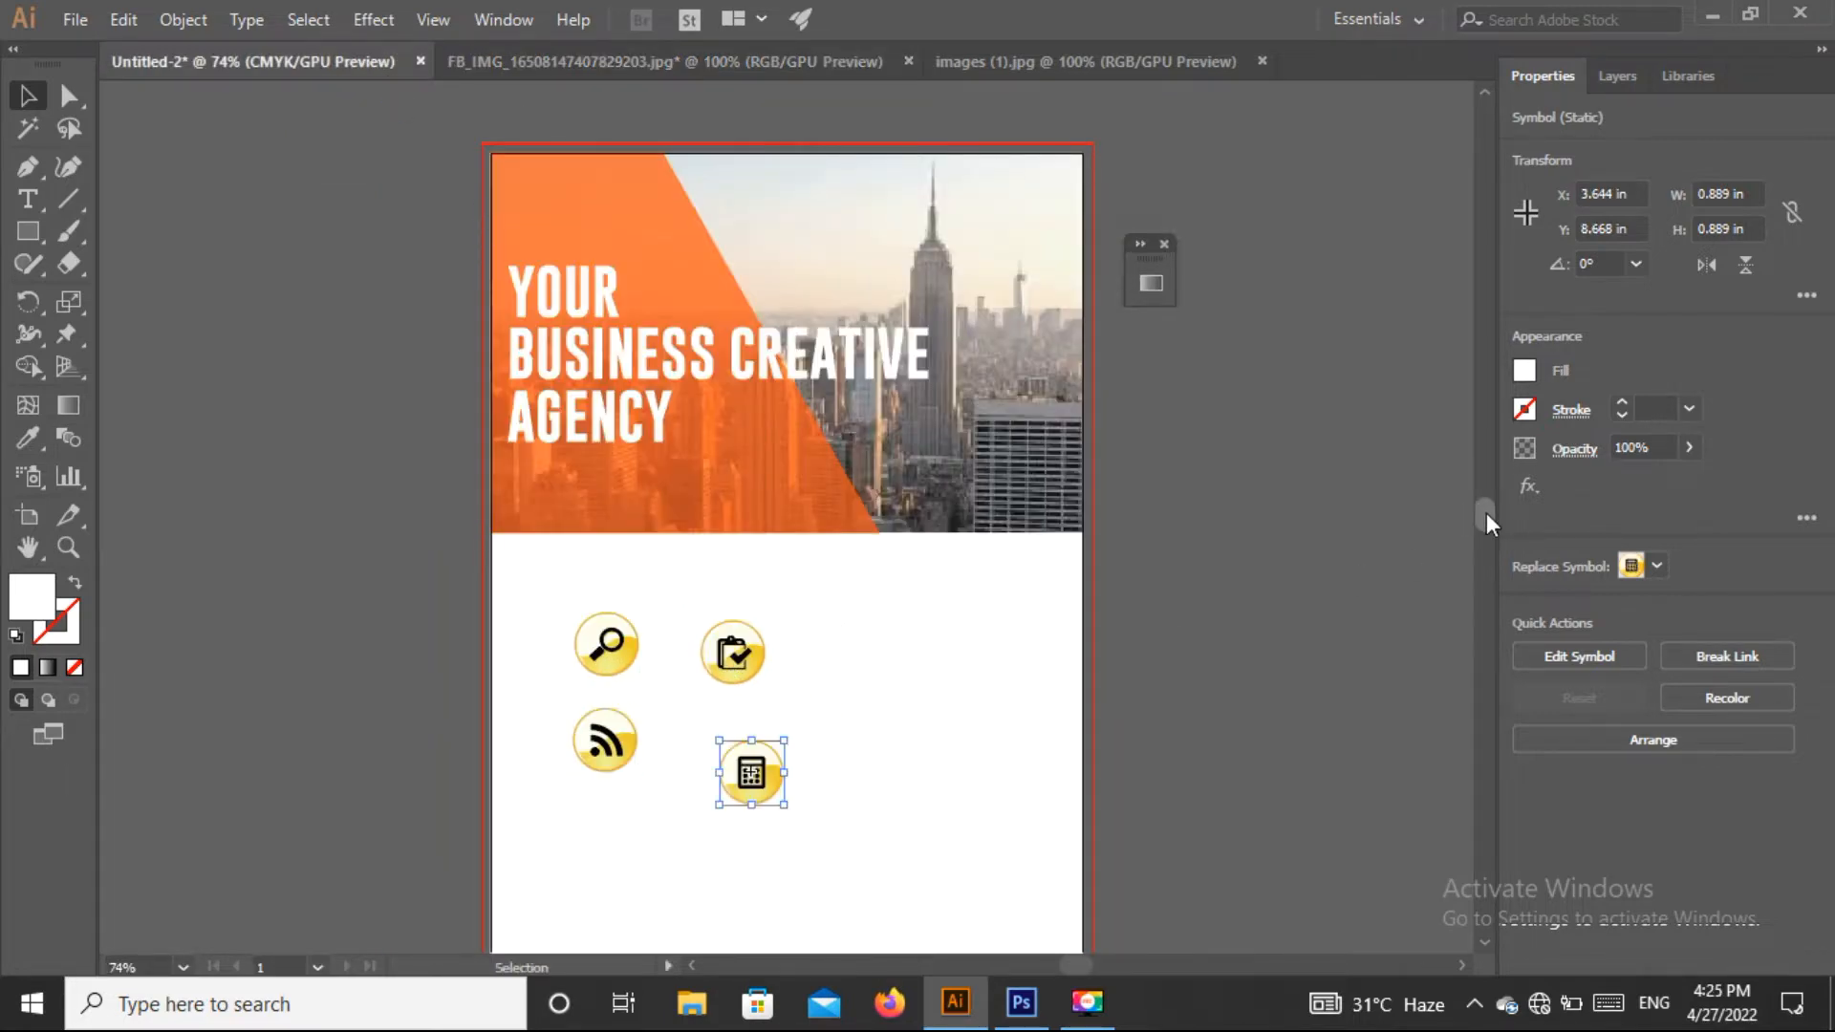
pyautogui.scroll(-2, 1487, 512)
pyautogui.click(693, 59)
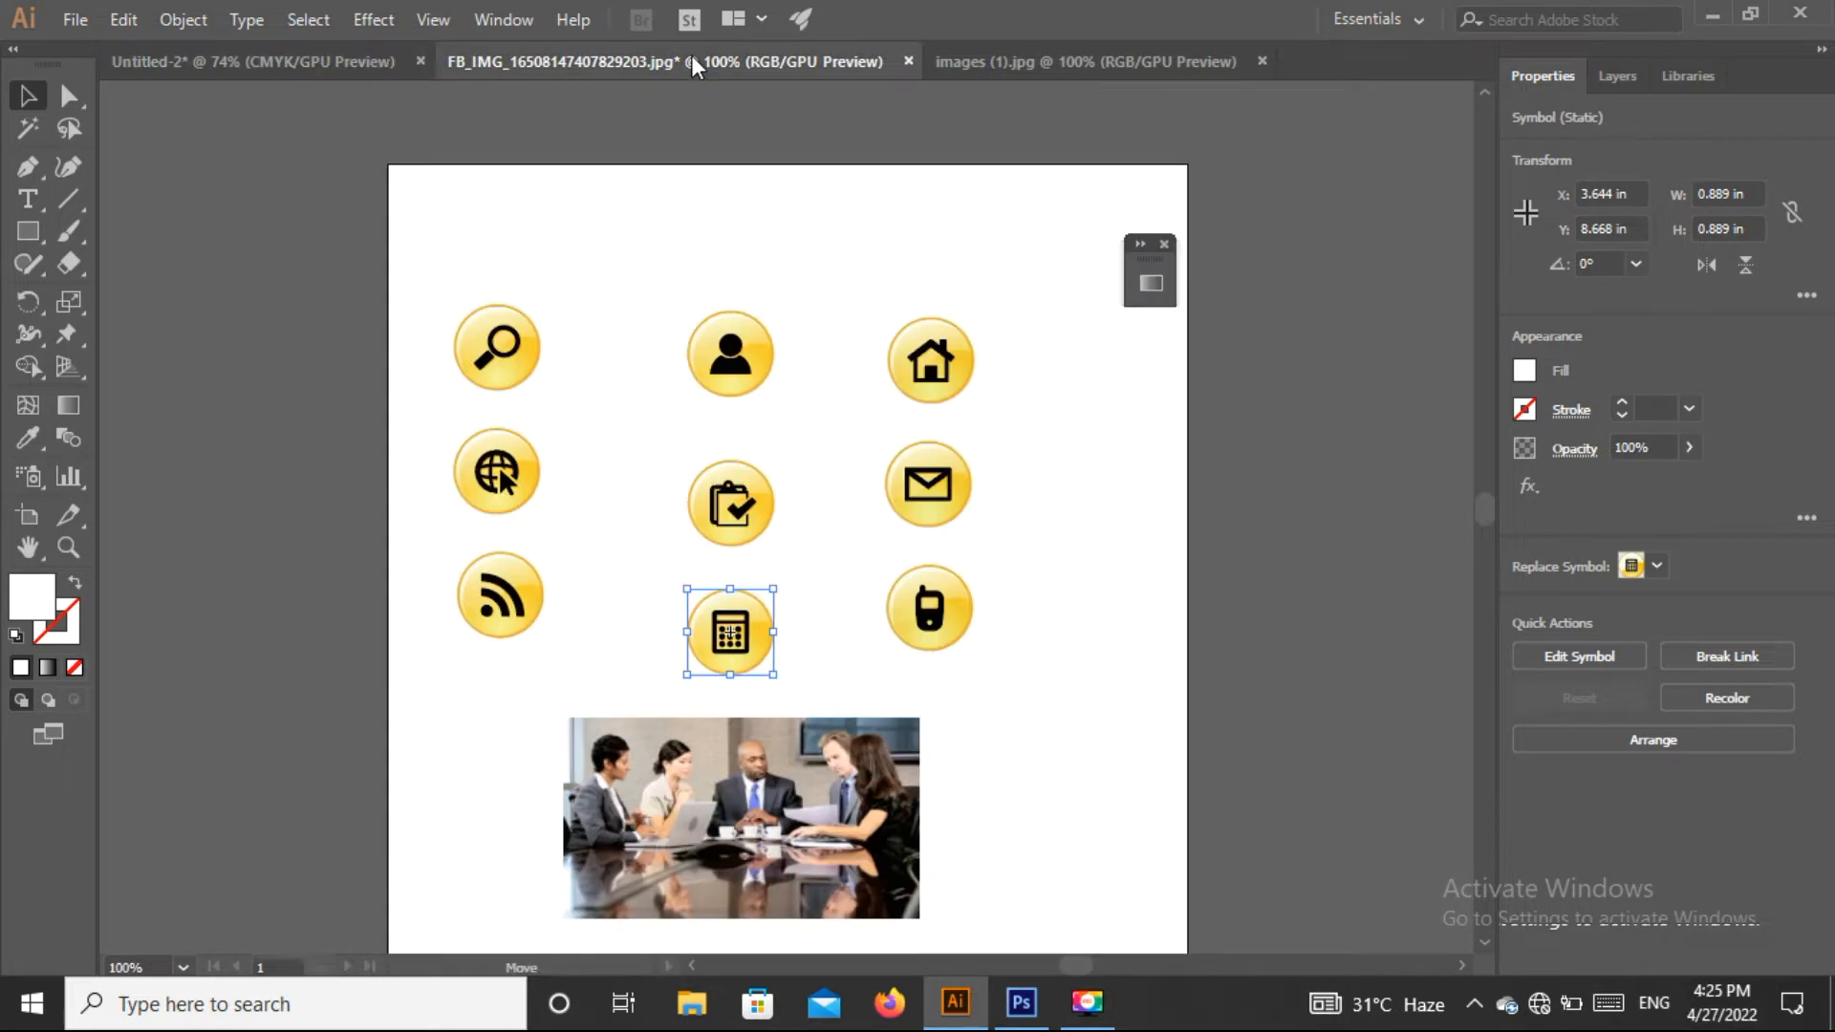
pyautogui.moveTo(929, 362); pyautogui.dragTo(218, 46)
pyautogui.moveTo(869, 670); pyautogui.dragTo(868, 672)
# Step: Arrange the magnifier, clipboard and RSS icons in a column along the left side of the white area
pyautogui.moveTo(629, 560)
pyautogui.mouseDown()
pyautogui.moveTo(650, 612)
pyautogui.moveTo(598, 563)
pyautogui.mouseUp()
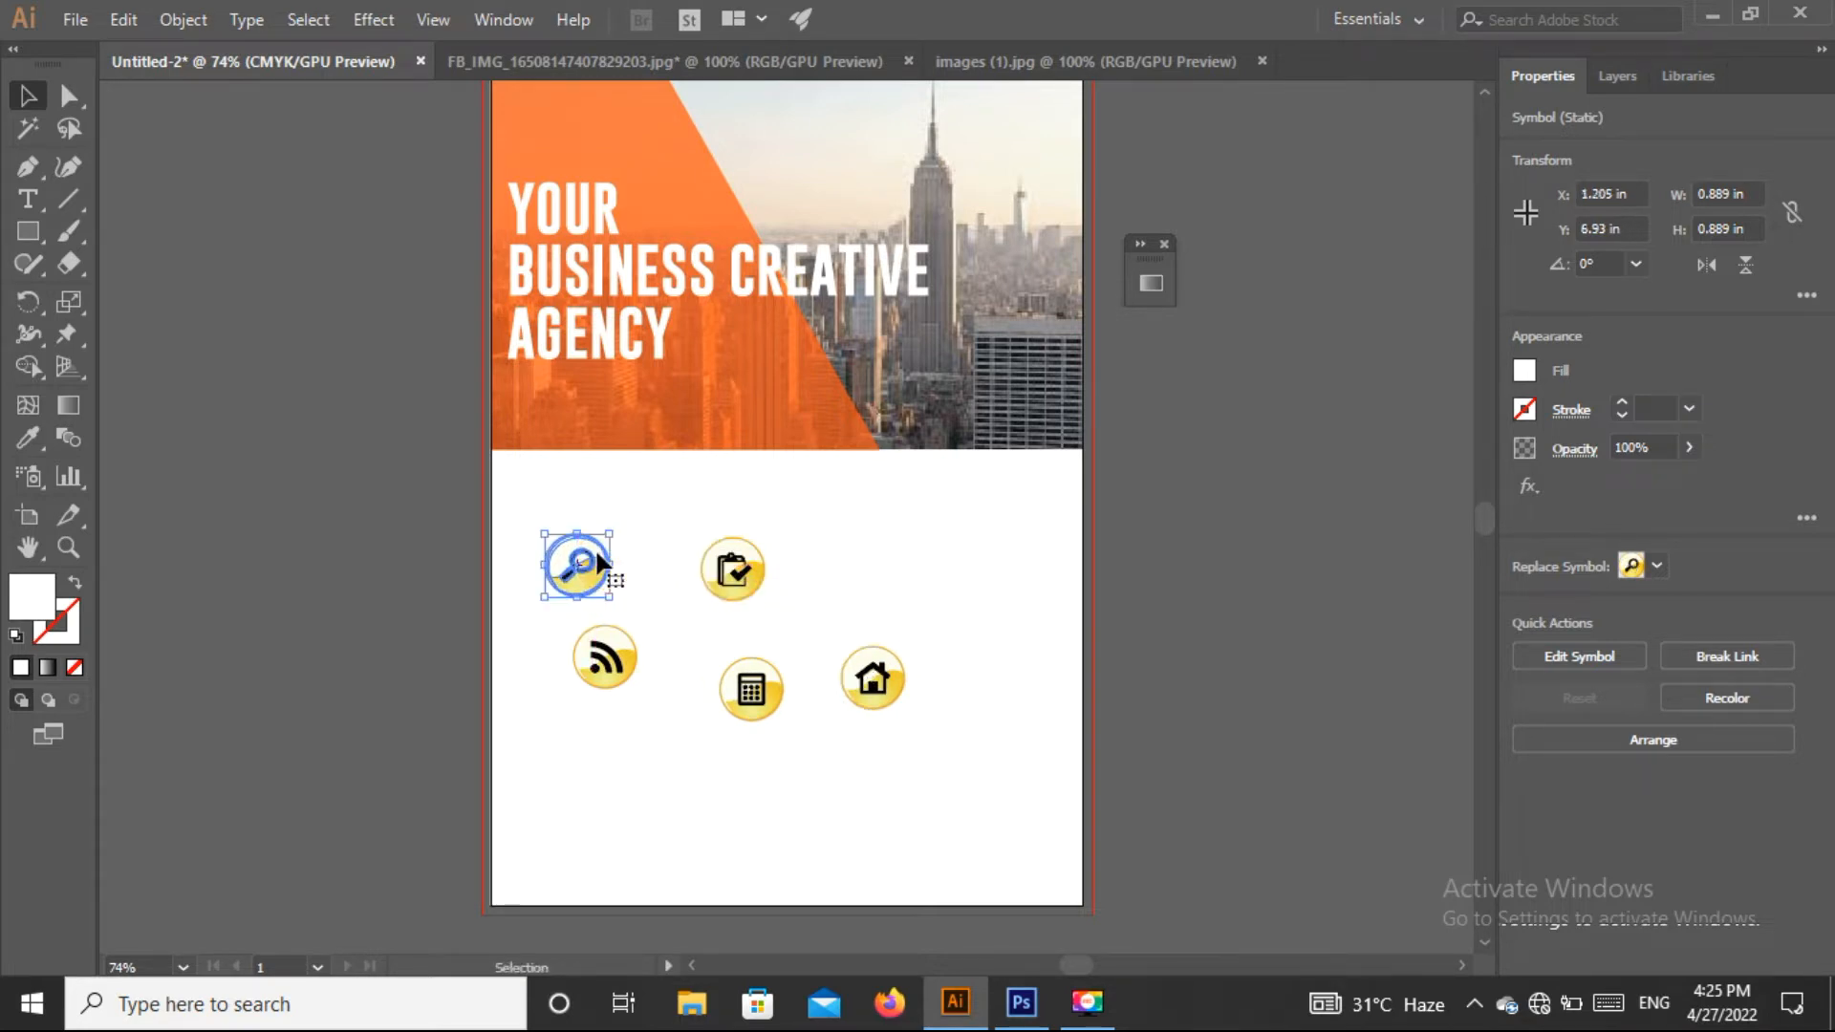
pyautogui.moveTo(613, 661); pyautogui.dragTo(584, 764)
pyautogui.moveTo(734, 581); pyautogui.dragTo(572, 685)
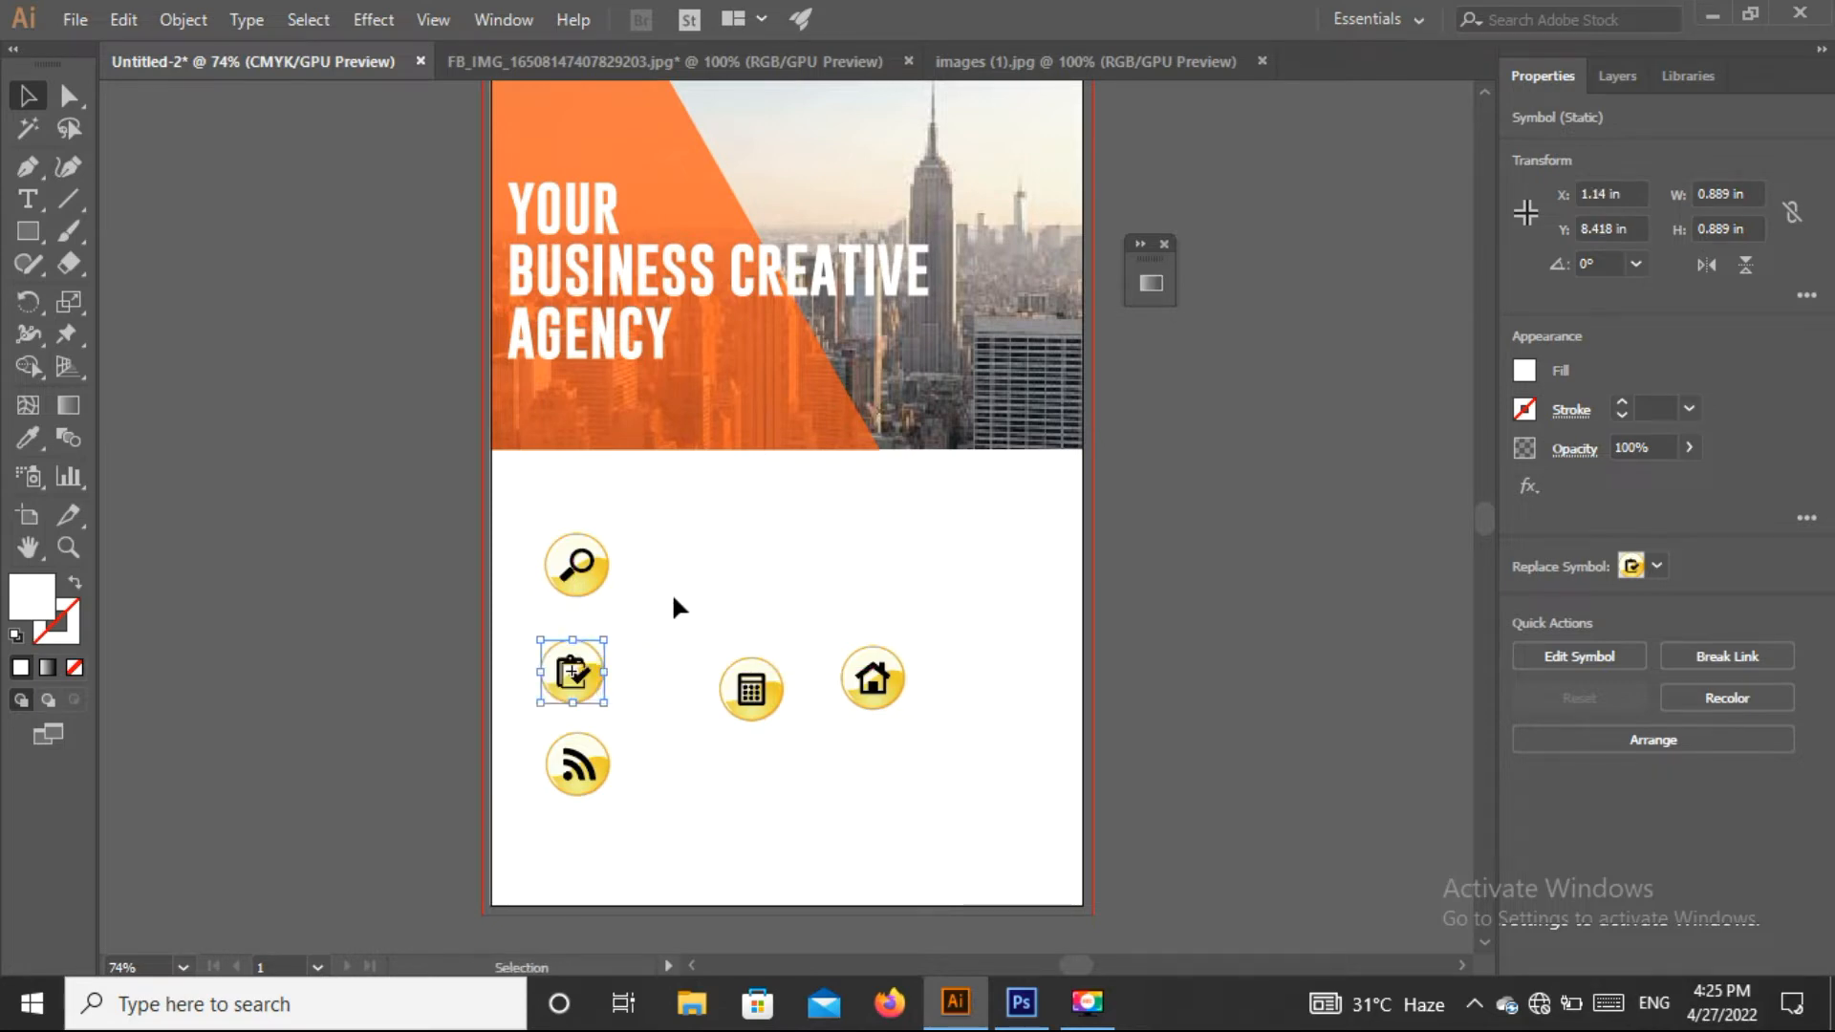
pyautogui.click(630, 661)
pyautogui.moveTo(570, 690); pyautogui.dragTo(572, 668)
pyautogui.click(655, 638)
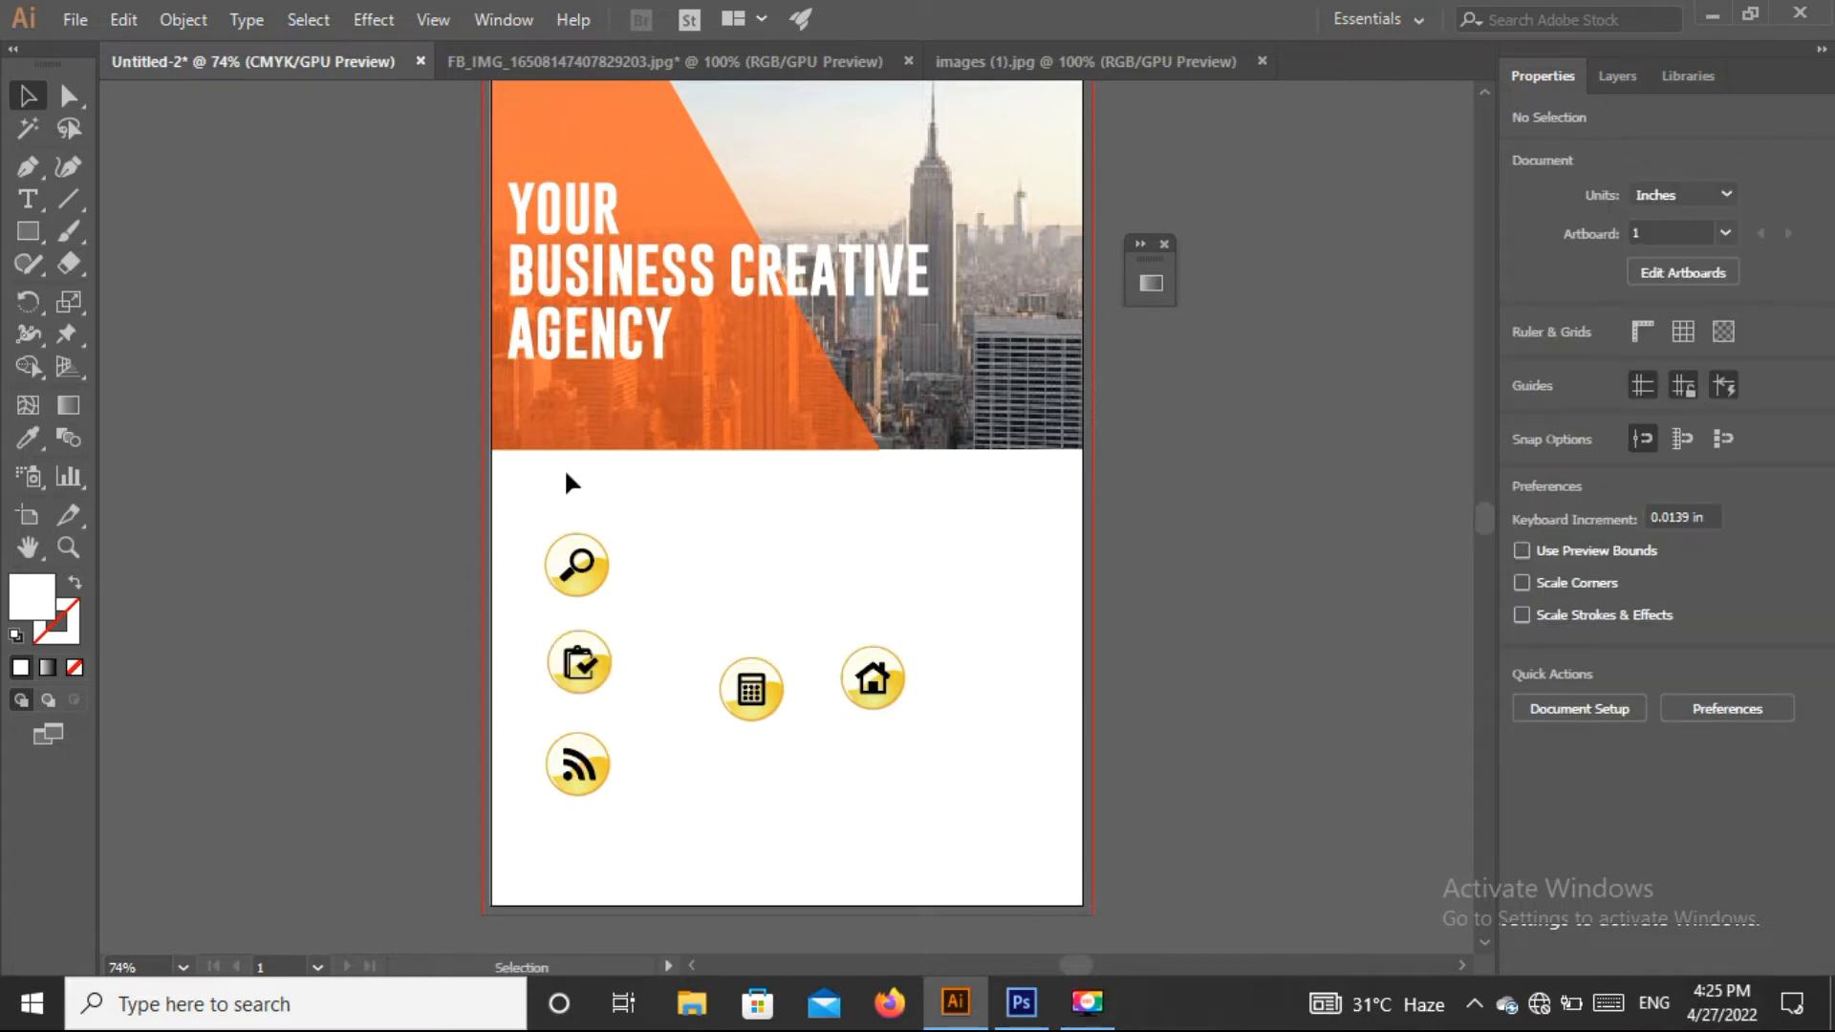
# Step: Align the three icons of the left column on their horizontal centres
pyautogui.moveTo(565, 472); pyautogui.dragTo(601, 803)
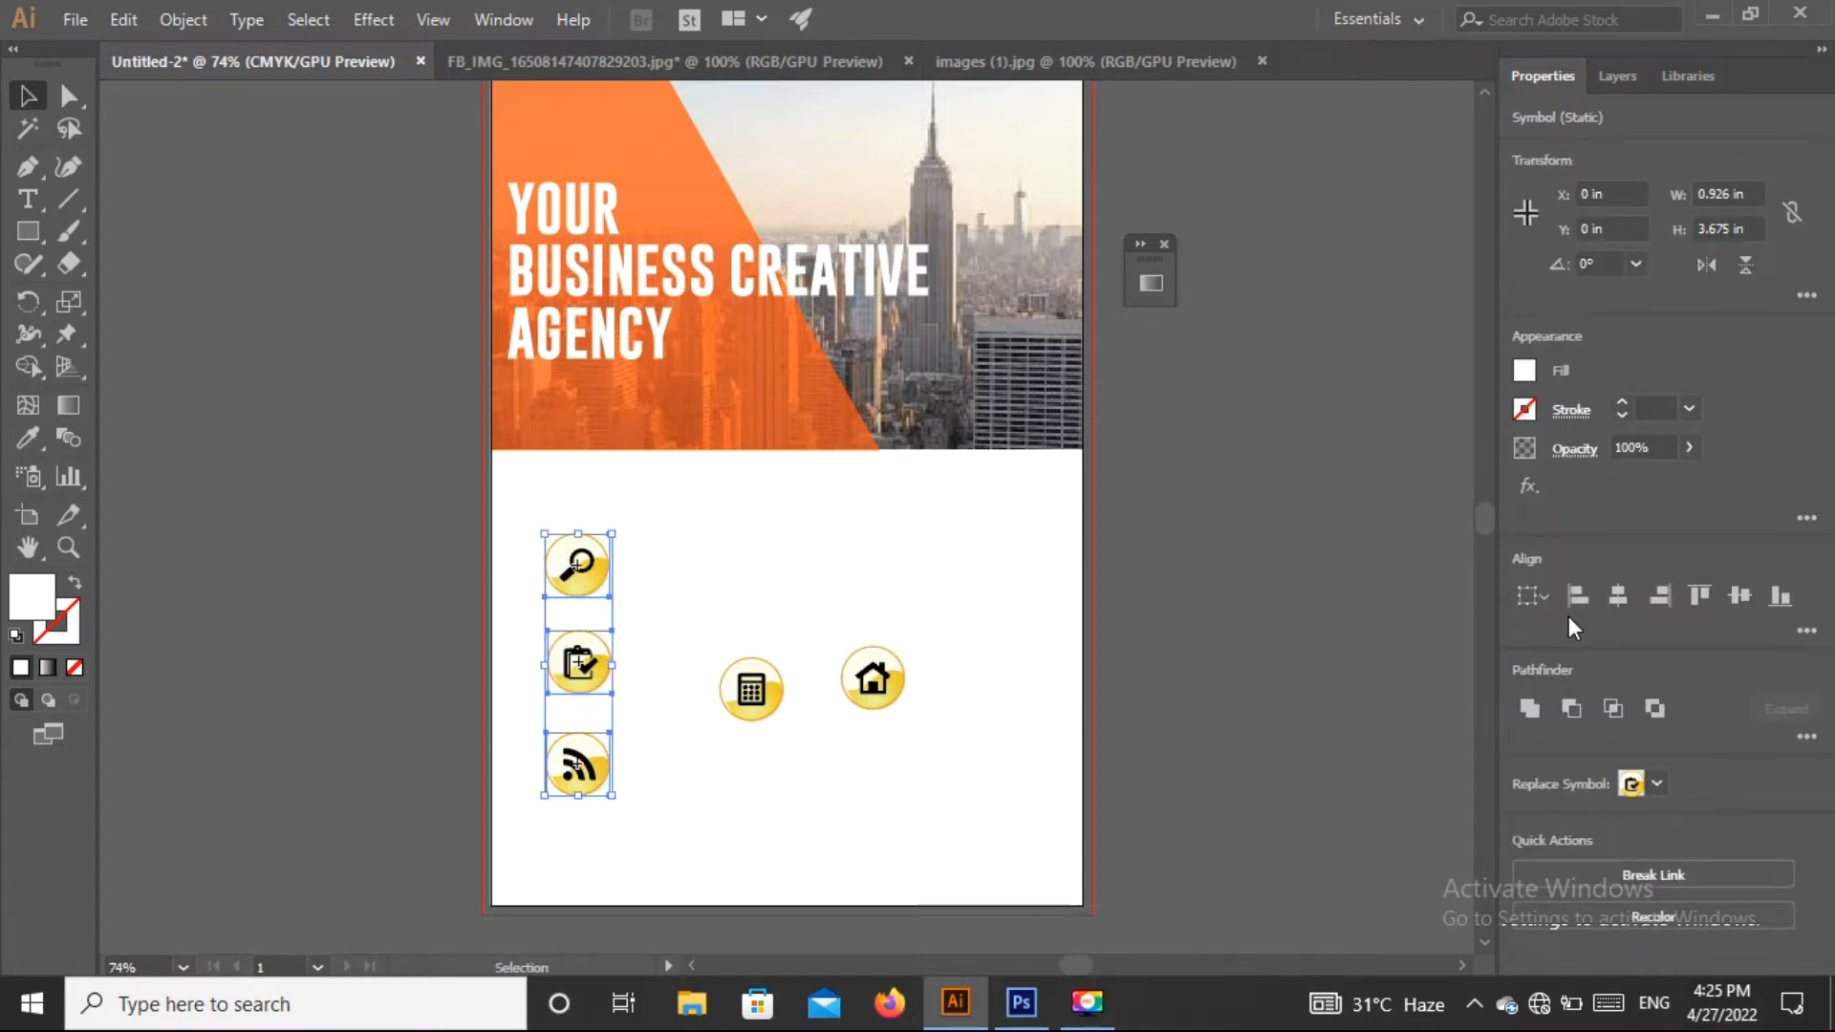
pyautogui.click(1616, 609)
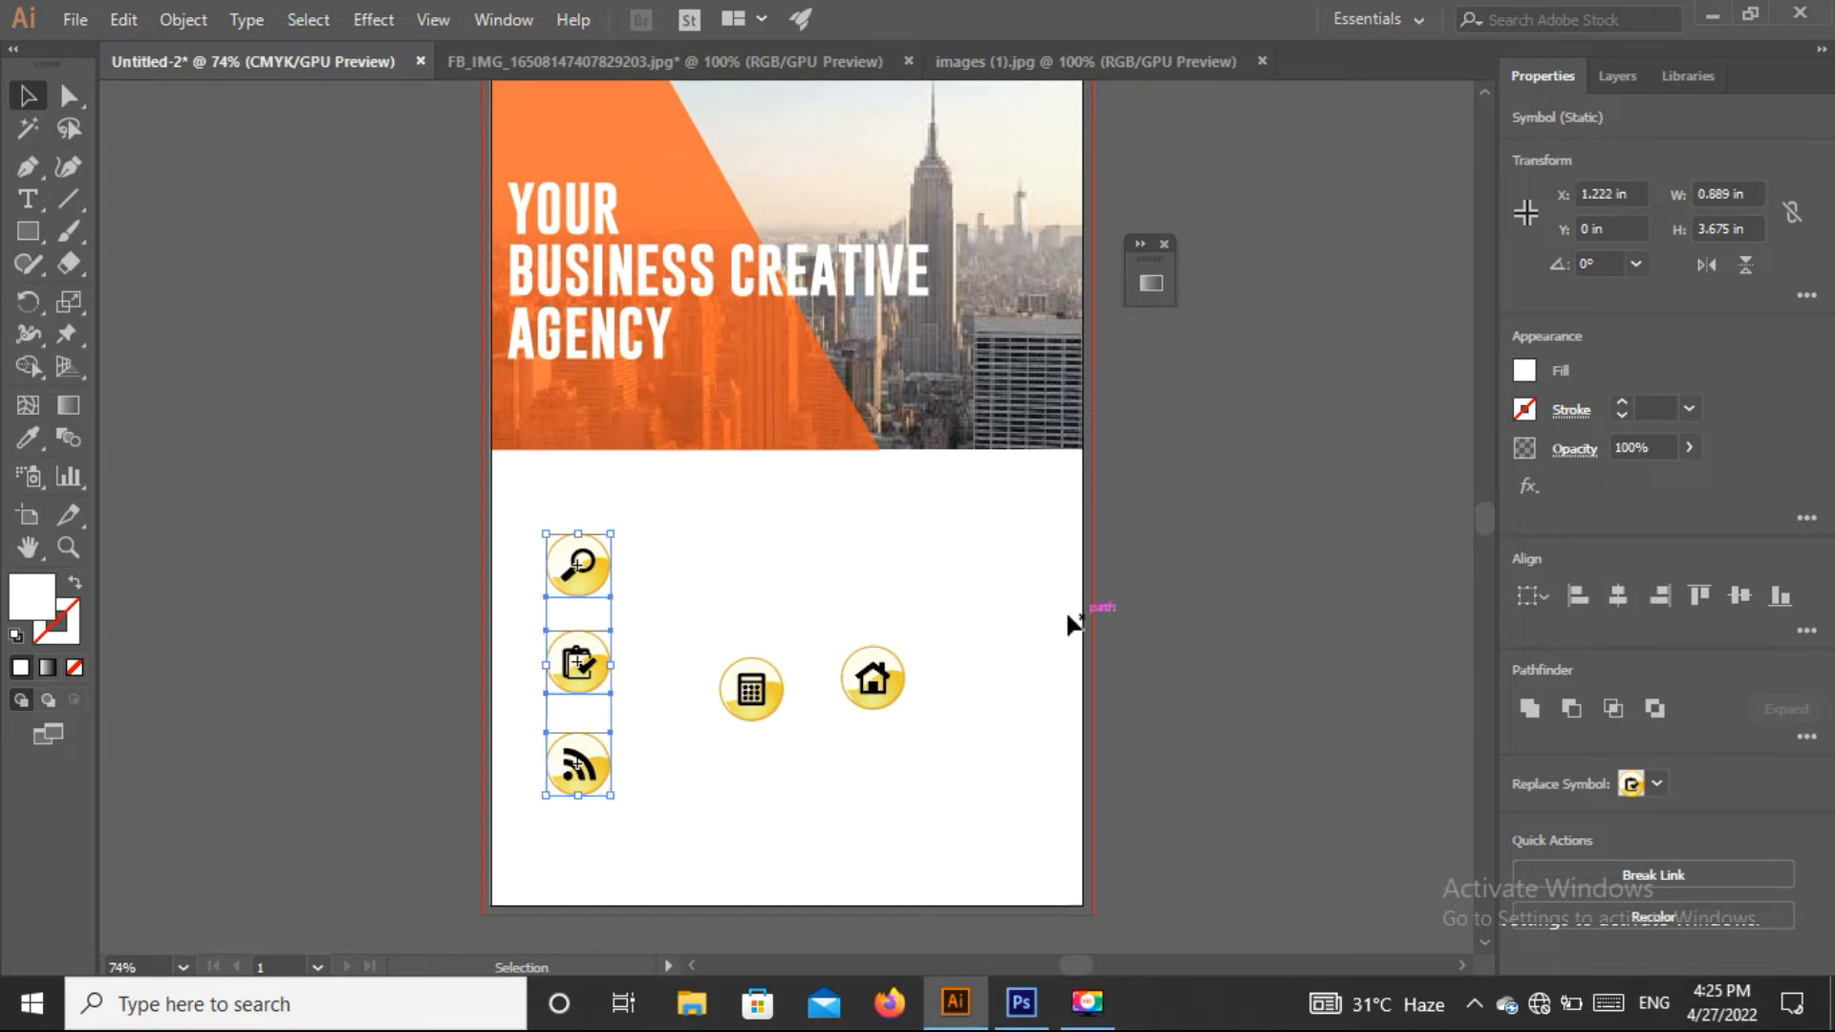
pyautogui.click(1002, 628)
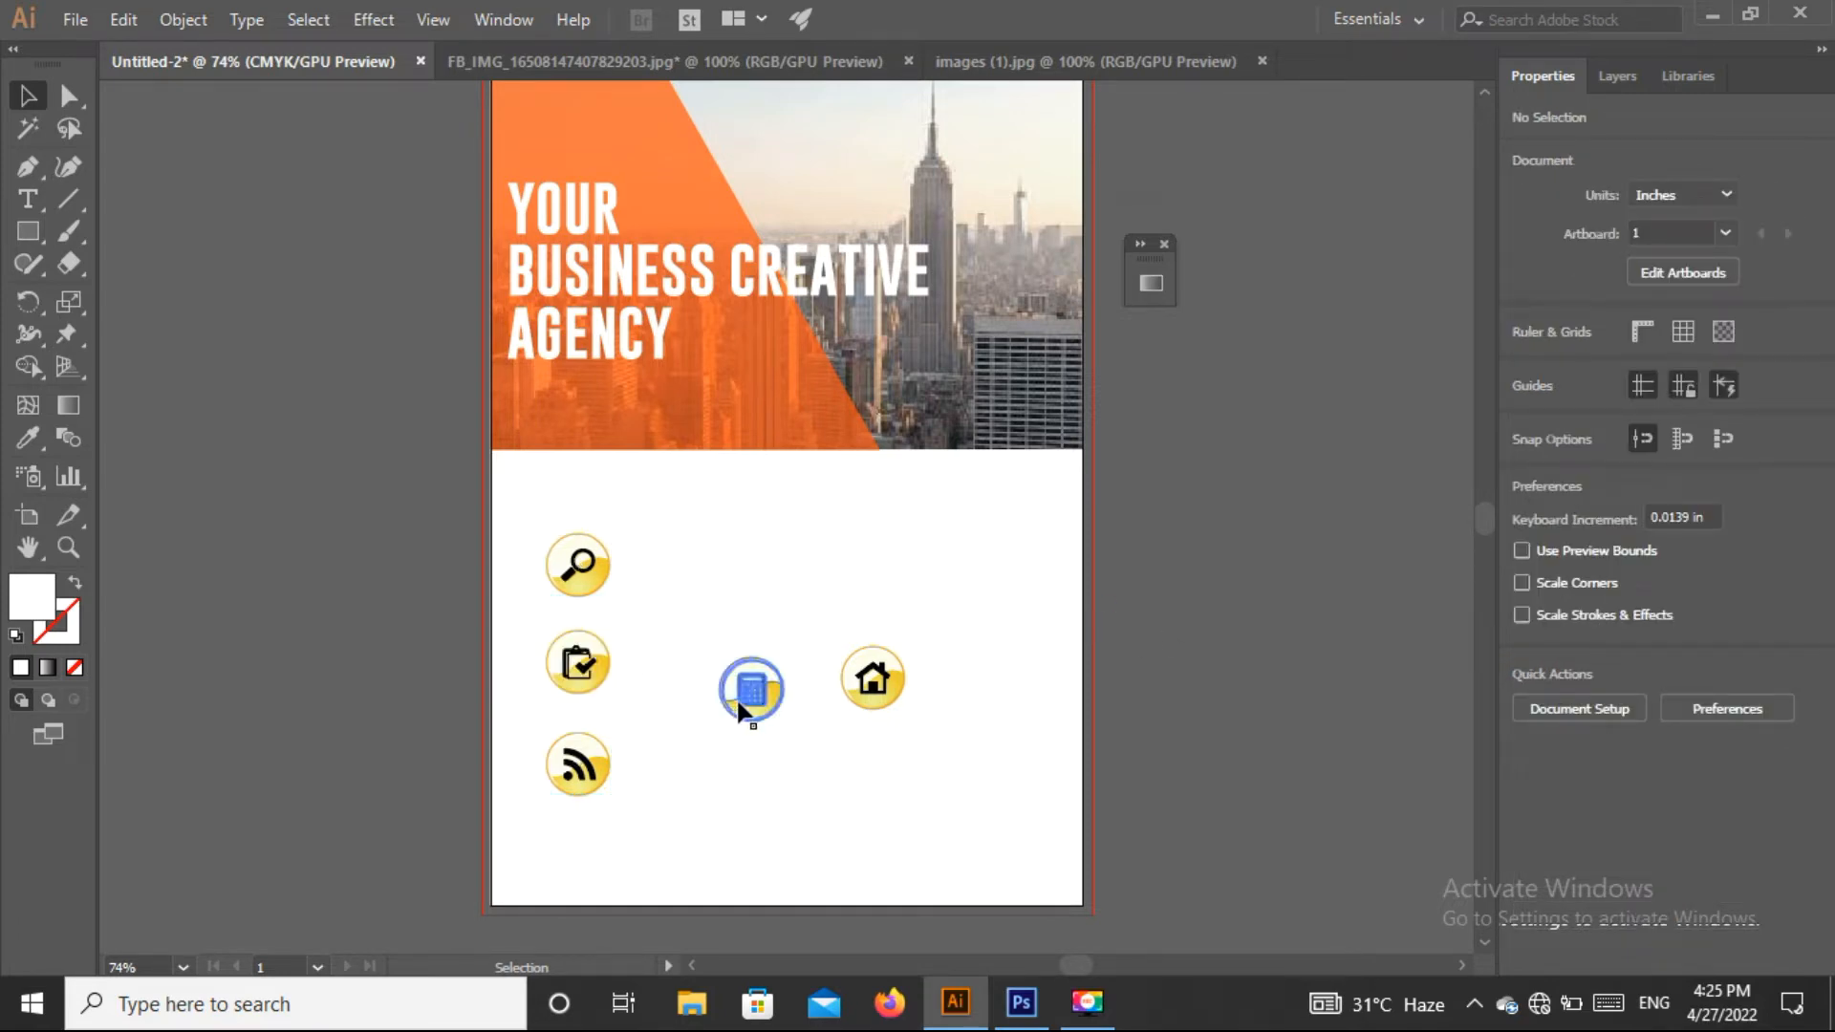
# Step: Stack the calculator and house icons in a second column and shrink the three left icons to about 0.56 in
pyautogui.moveTo(736, 696); pyautogui.dragTo(835, 574)
pyautogui.moveTo(872, 681); pyautogui.dragTo(852, 670)
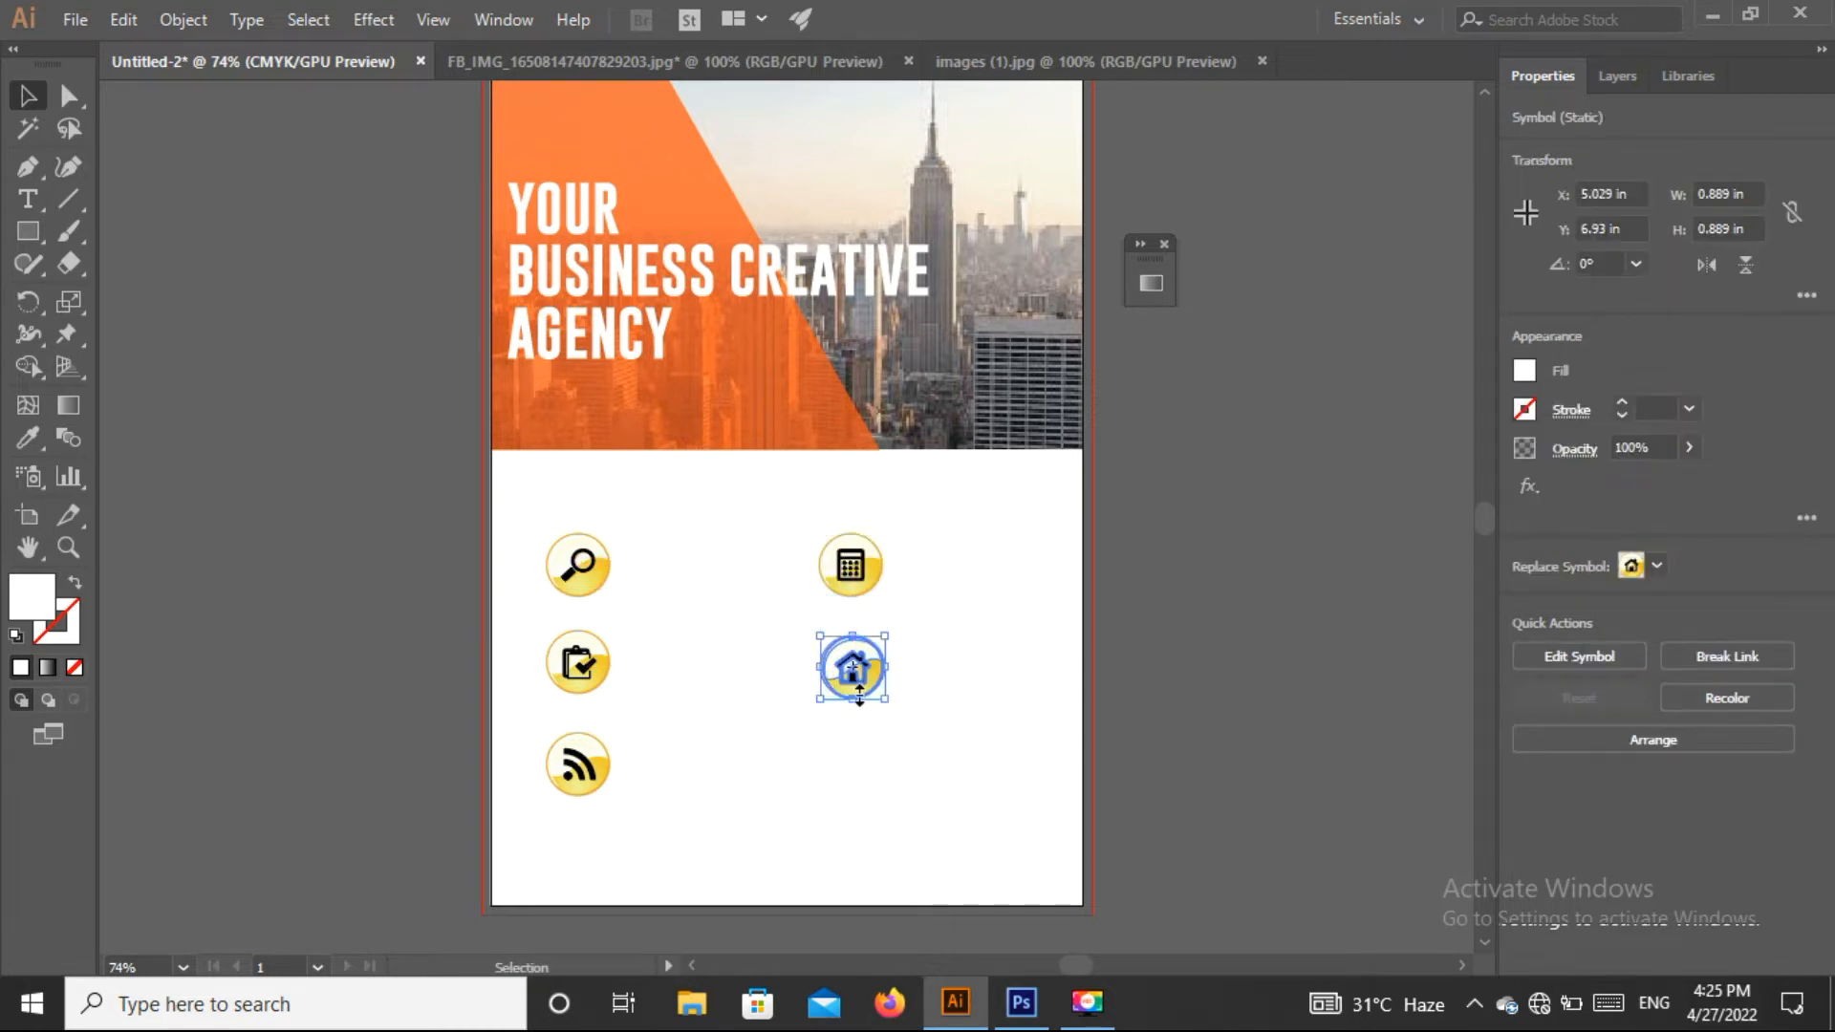
pyautogui.moveTo(535, 504); pyautogui.dragTo(585, 753)
pyautogui.click(703, 547)
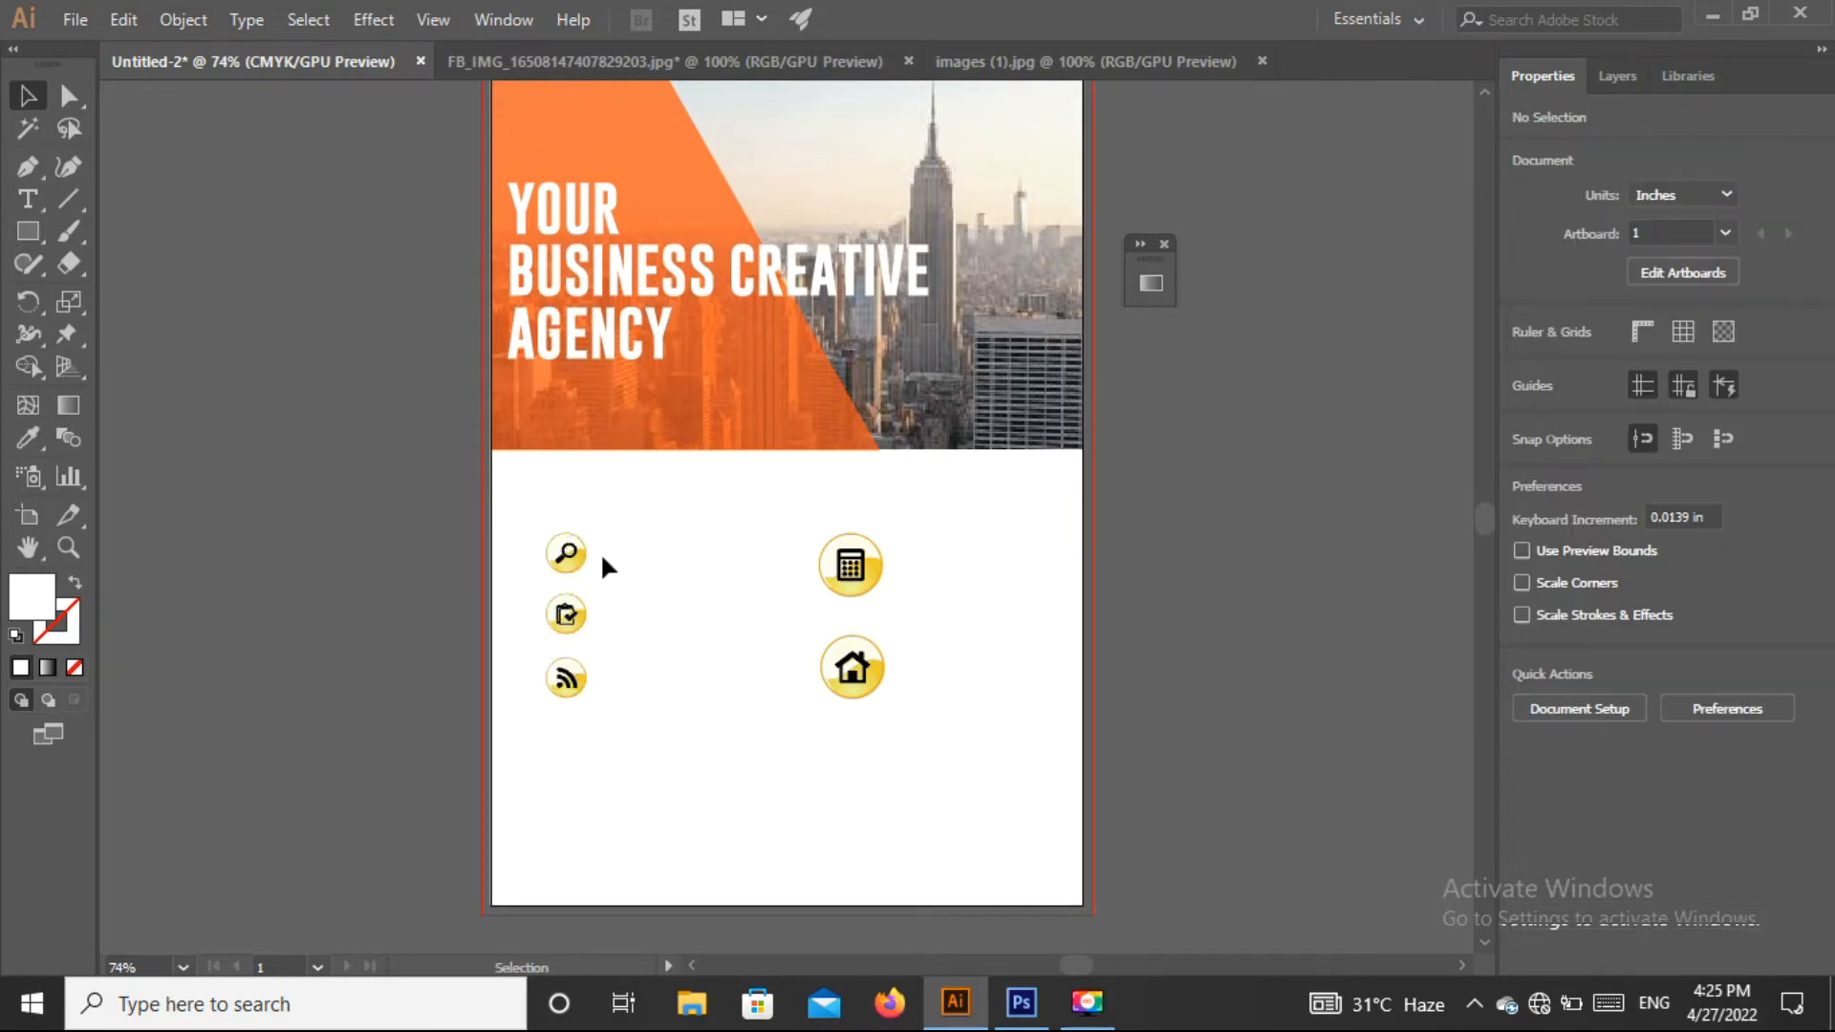
# Step: Space the magnifier, clipboard and RSS icons farther apart down the left column
pyautogui.moveTo(570, 690); pyautogui.dragTo(569, 793)
pyautogui.click(579, 712)
pyautogui.moveTo(564, 612); pyautogui.dragTo(564, 682)
pyautogui.click(652, 660)
pyautogui.moveTo(566, 555); pyautogui.dragTo(564, 552)
pyautogui.moveTo(575, 688); pyautogui.dragTo(578, 677)
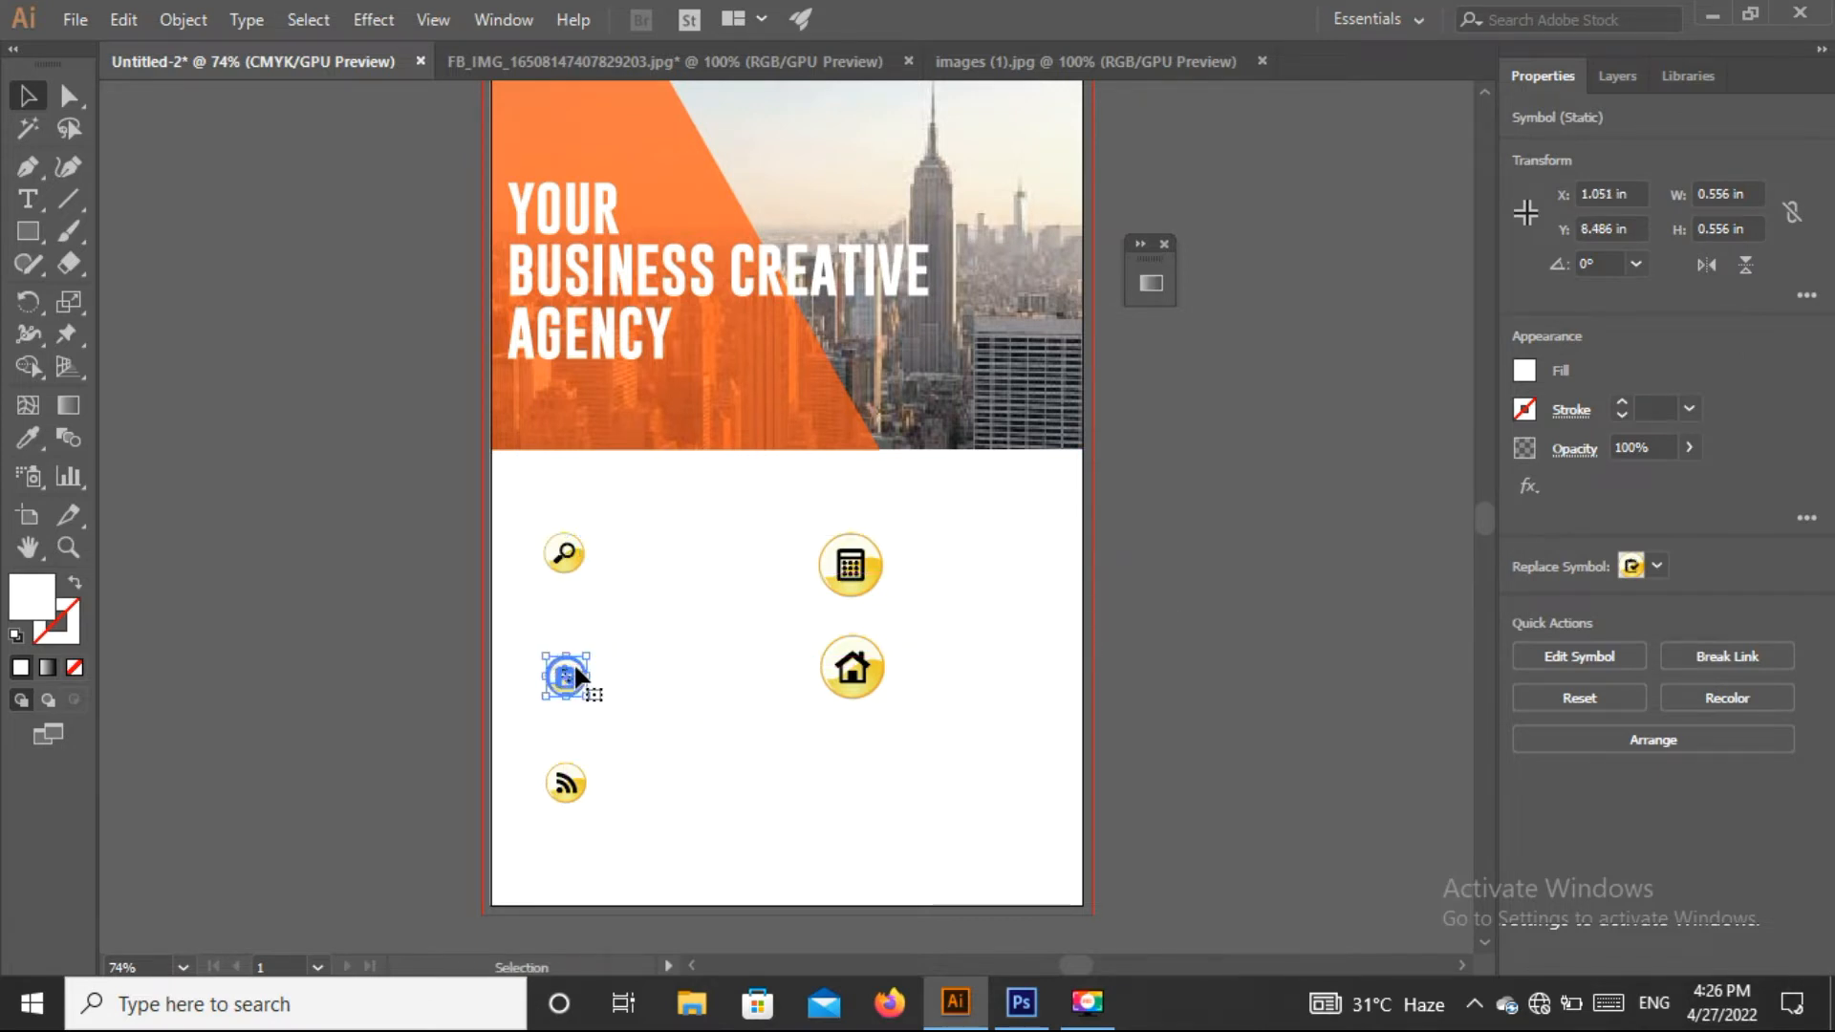
pyautogui.click(692, 675)
pyautogui.moveTo(565, 780); pyautogui.dragTo(571, 789)
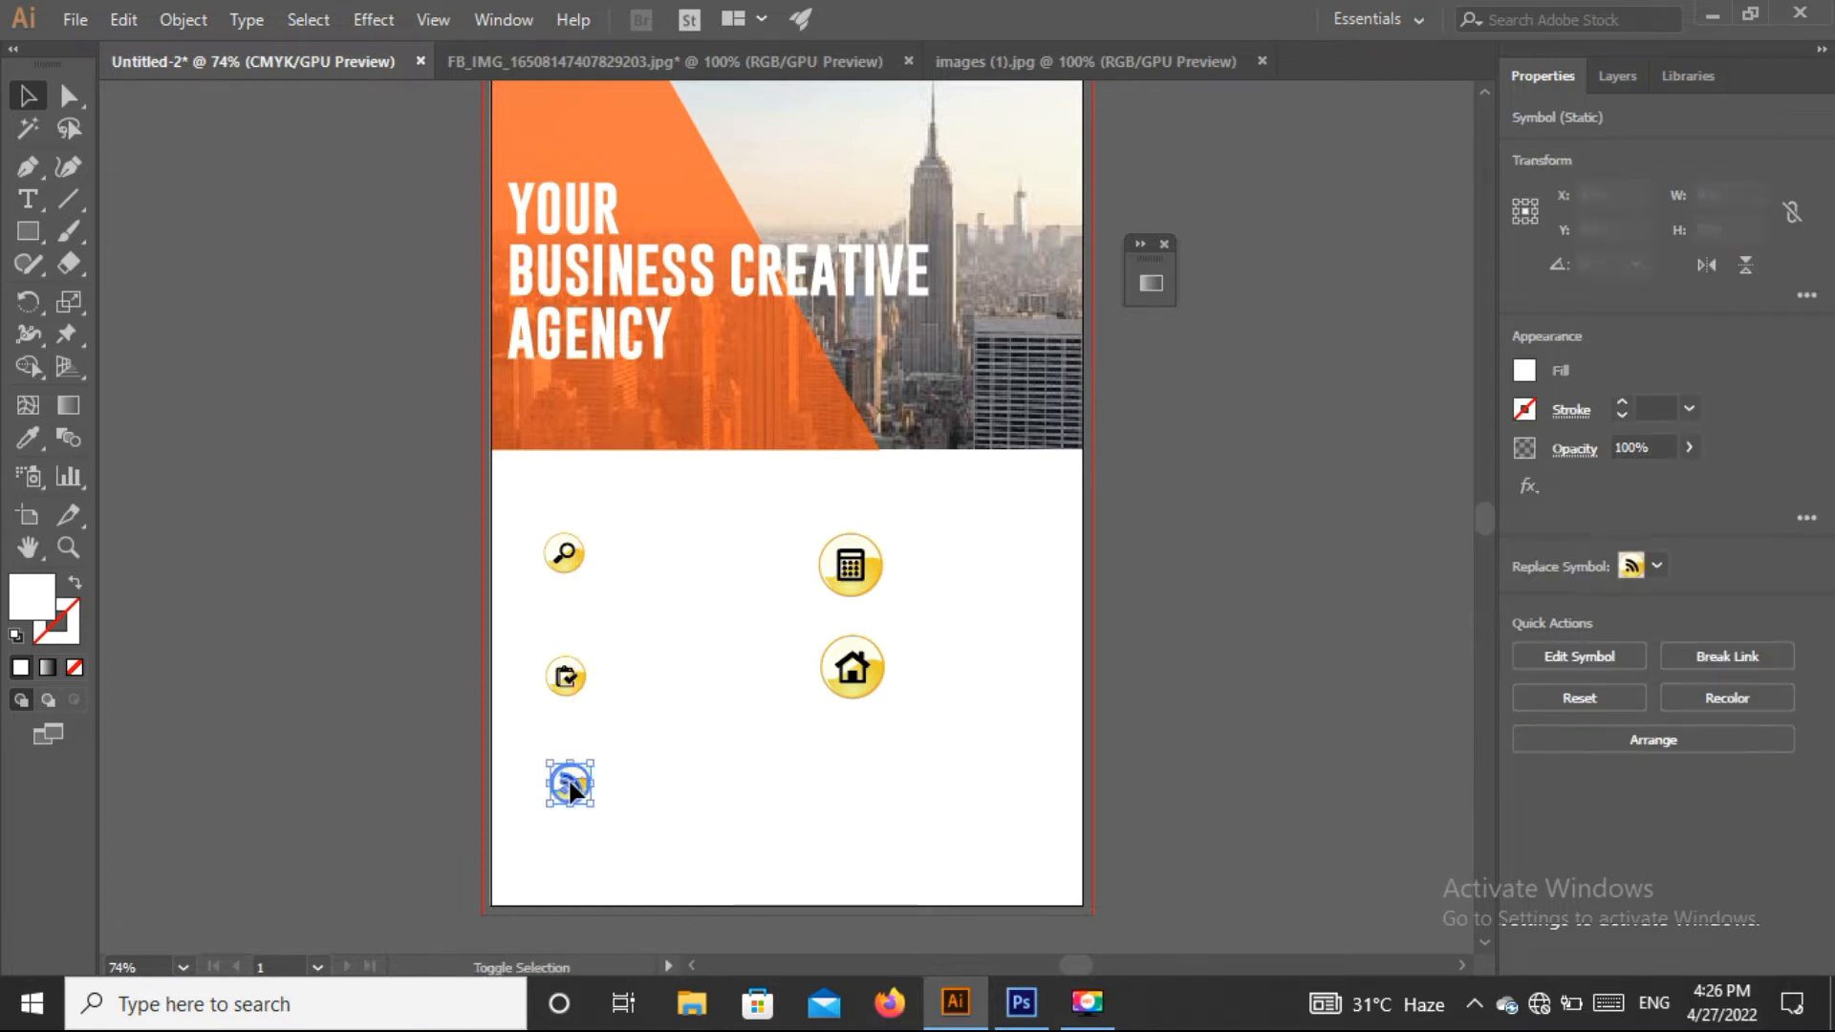
# Step: Move the calculator and house icons off the artboard, just past its right edge
pyautogui.click(653, 757)
pyautogui.moveTo(824, 486); pyautogui.dragTo(884, 685)
pyautogui.moveTo(848, 569); pyautogui.dragTo(1126, 564)
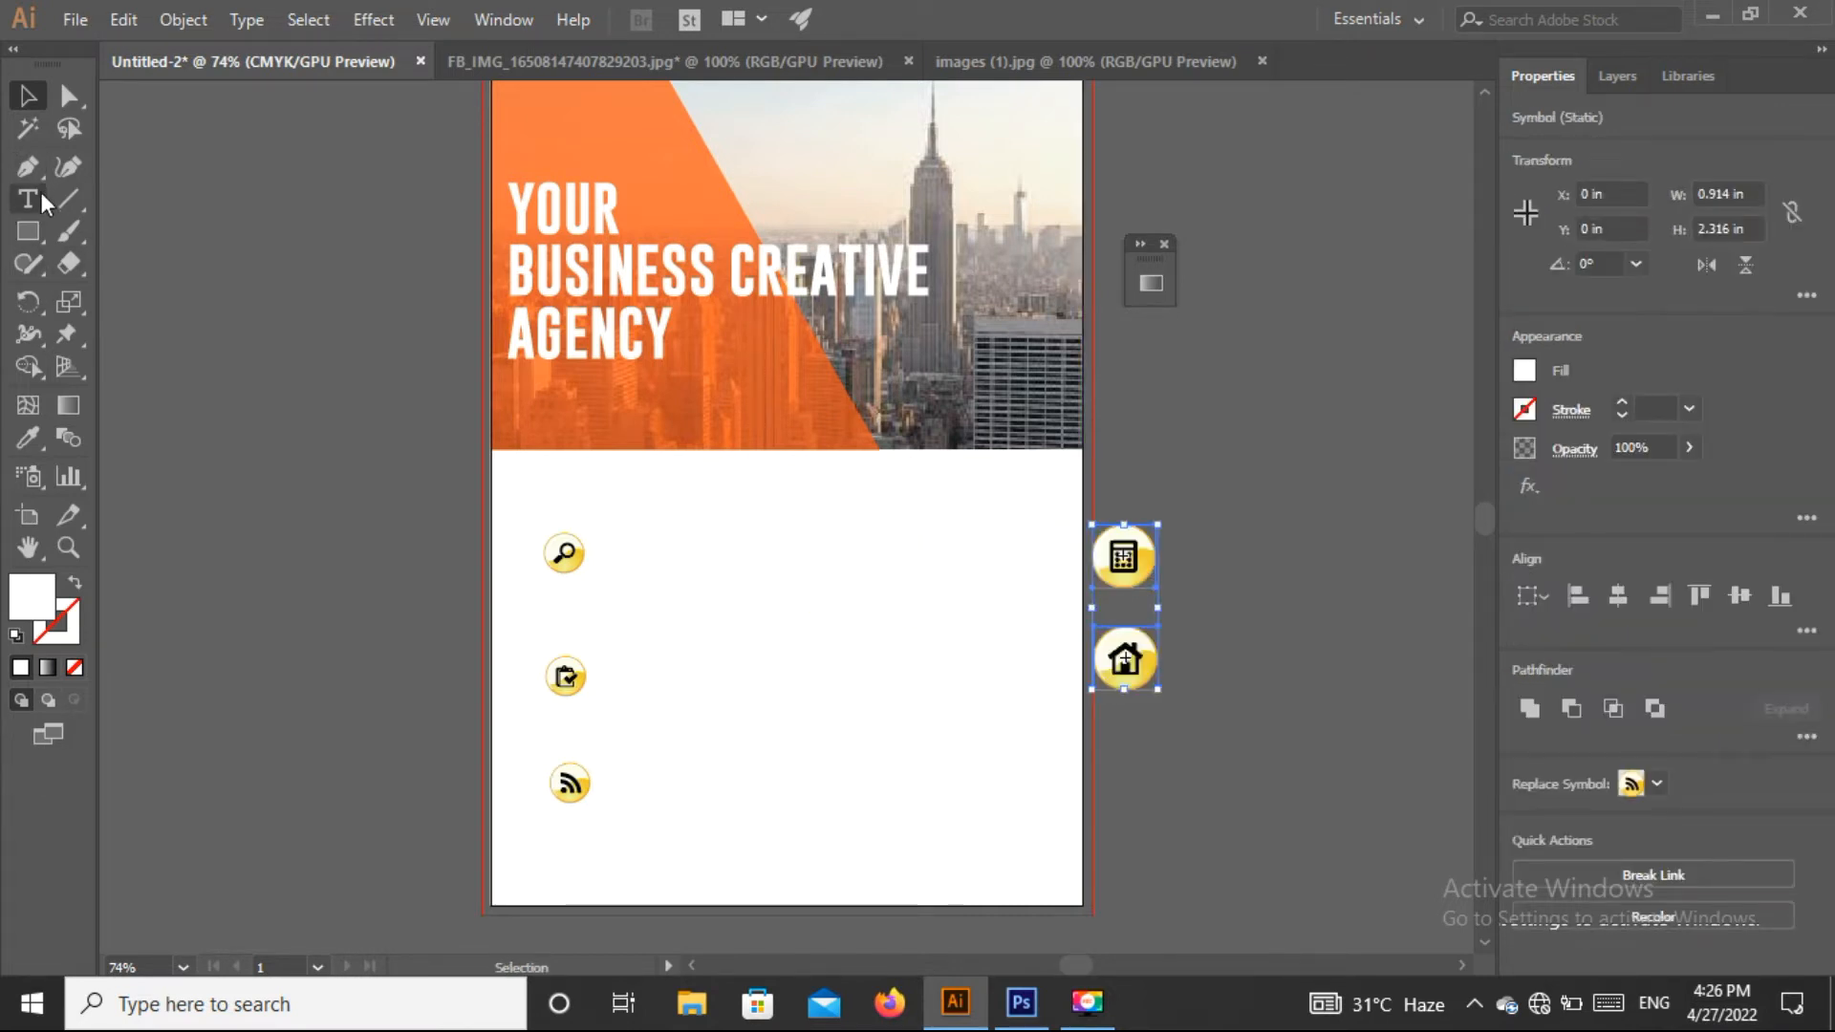
# Step: Add the text "Research" beside the magnifier icon and scale it to about 34 pt
pyautogui.click(42, 195)
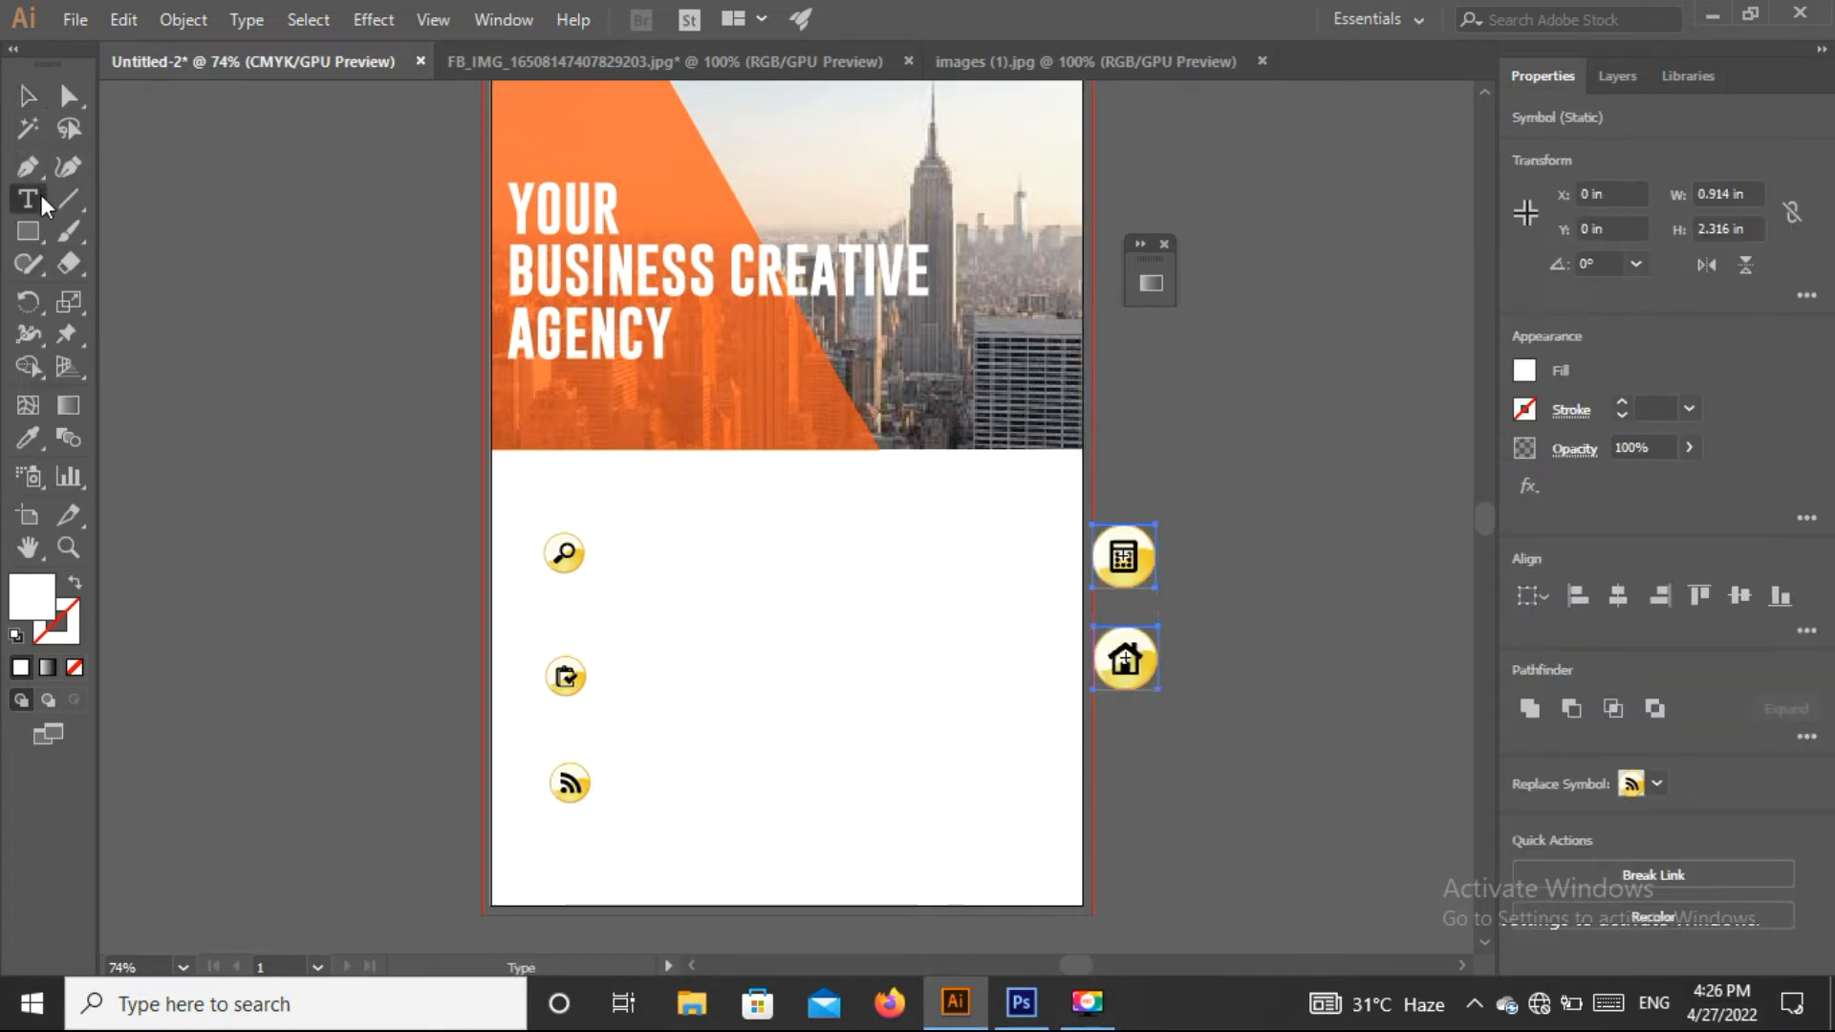
pyautogui.click(598, 541)
pyautogui.press('BackSpace')
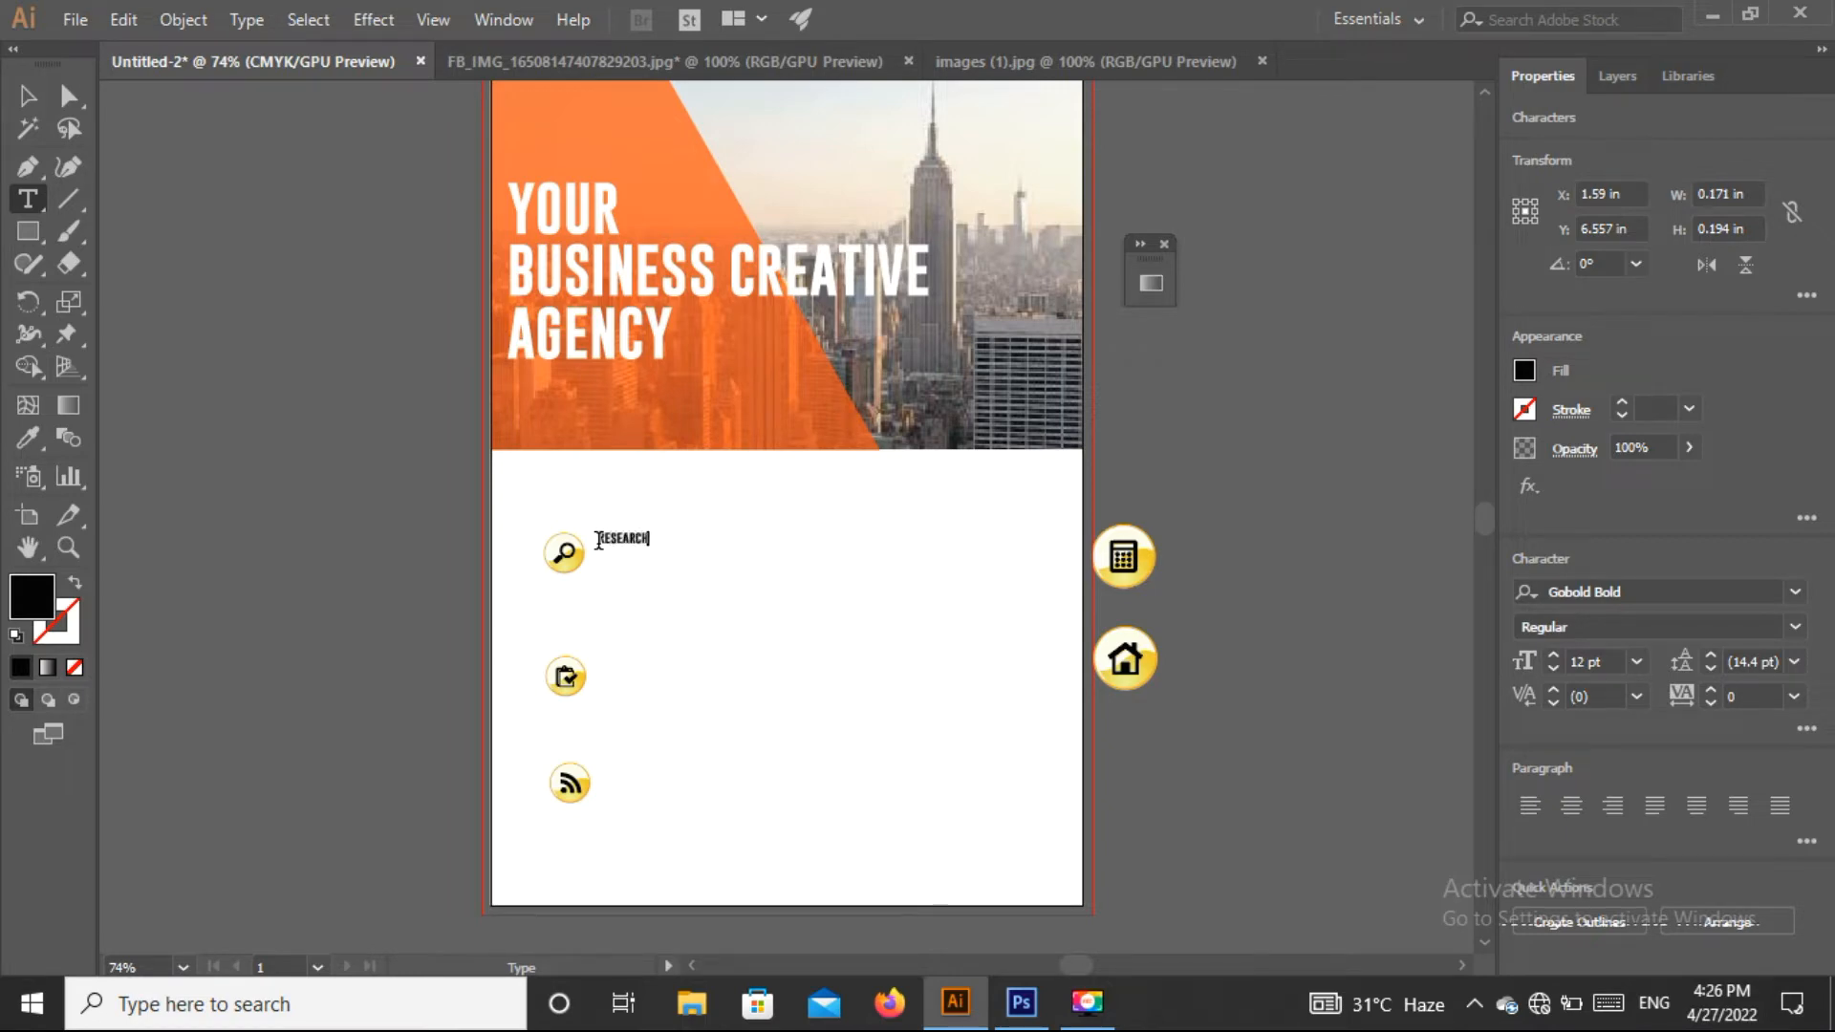
pyautogui.click(27, 96)
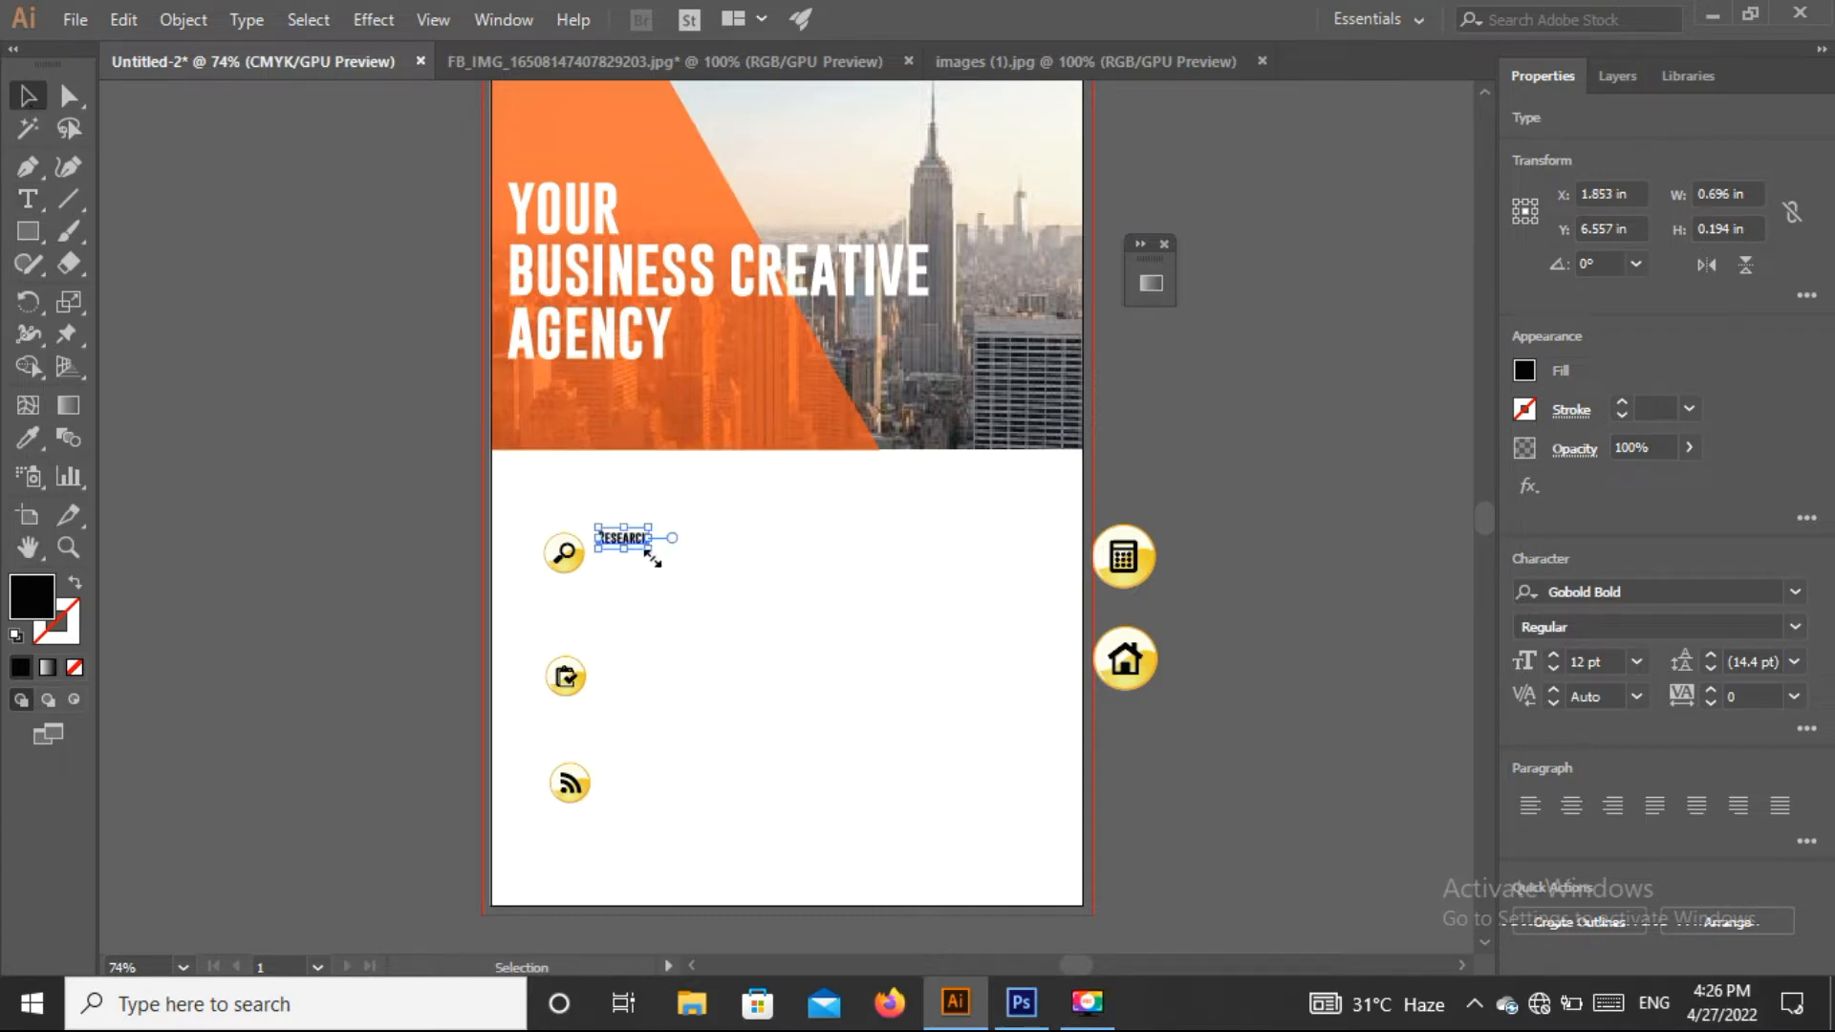
pyautogui.moveTo(652, 554); pyautogui.dragTo(710, 553)
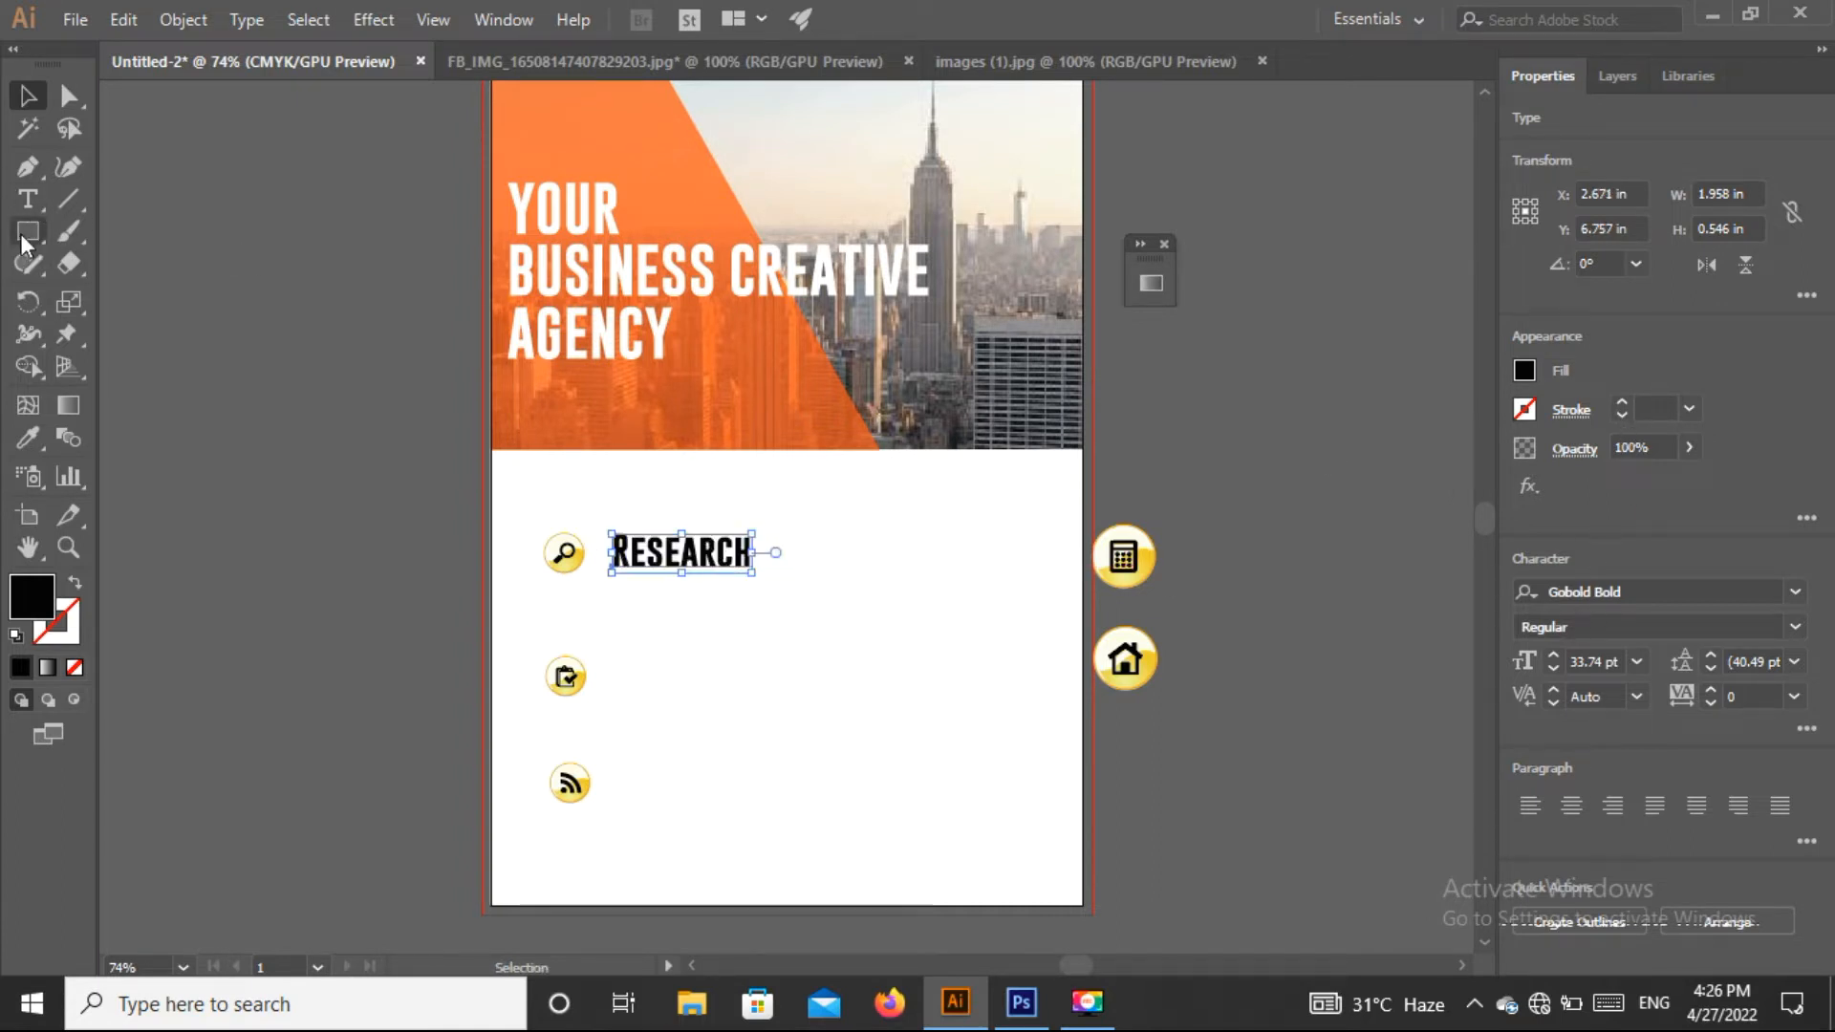
# Step: Reduce the "Research" heading's font size to 8 pt
pyautogui.click(23, 207)
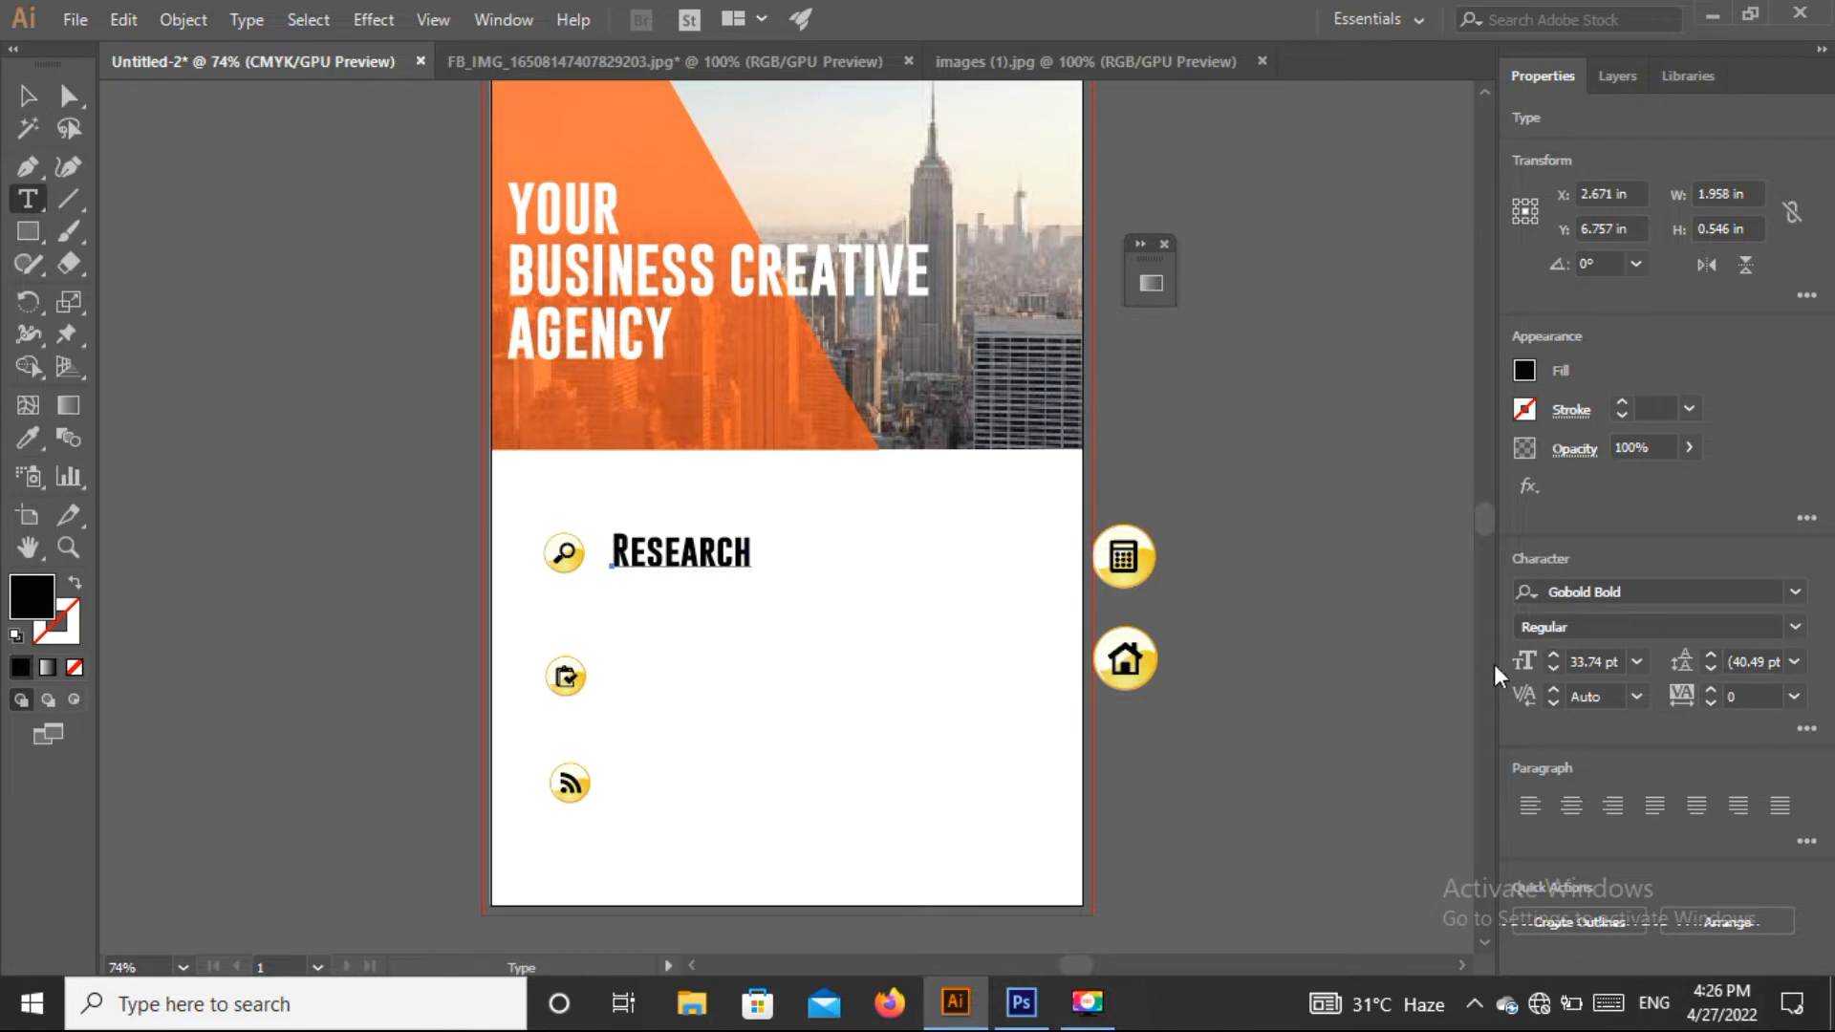
pyautogui.click(1551, 667)
pyautogui.click(1550, 667)
pyautogui.click(1551, 667)
pyautogui.click(1551, 667)
pyautogui.click(1550, 668)
pyautogui.click(1551, 667)
pyautogui.click(1551, 667)
pyautogui.click(1550, 667)
pyautogui.click(1552, 653)
pyautogui.click(1552, 653)
pyautogui.click(1552, 654)
pyautogui.click(1553, 654)
pyautogui.click(1552, 654)
pyautogui.click(1552, 654)
pyautogui.click(1552, 654)
pyautogui.click(1552, 653)
pyautogui.click(1551, 664)
pyautogui.click(1550, 665)
pyautogui.click(1550, 664)
pyautogui.click(1550, 665)
pyautogui.click(1550, 664)
# Step: Add a placeholder text area about 2.3 by 0.8 in directly below the "Research" heading
pyautogui.moveTo(588, 577); pyautogui.dragTo(754, 629)
pyautogui.doubleClick(25, 98)
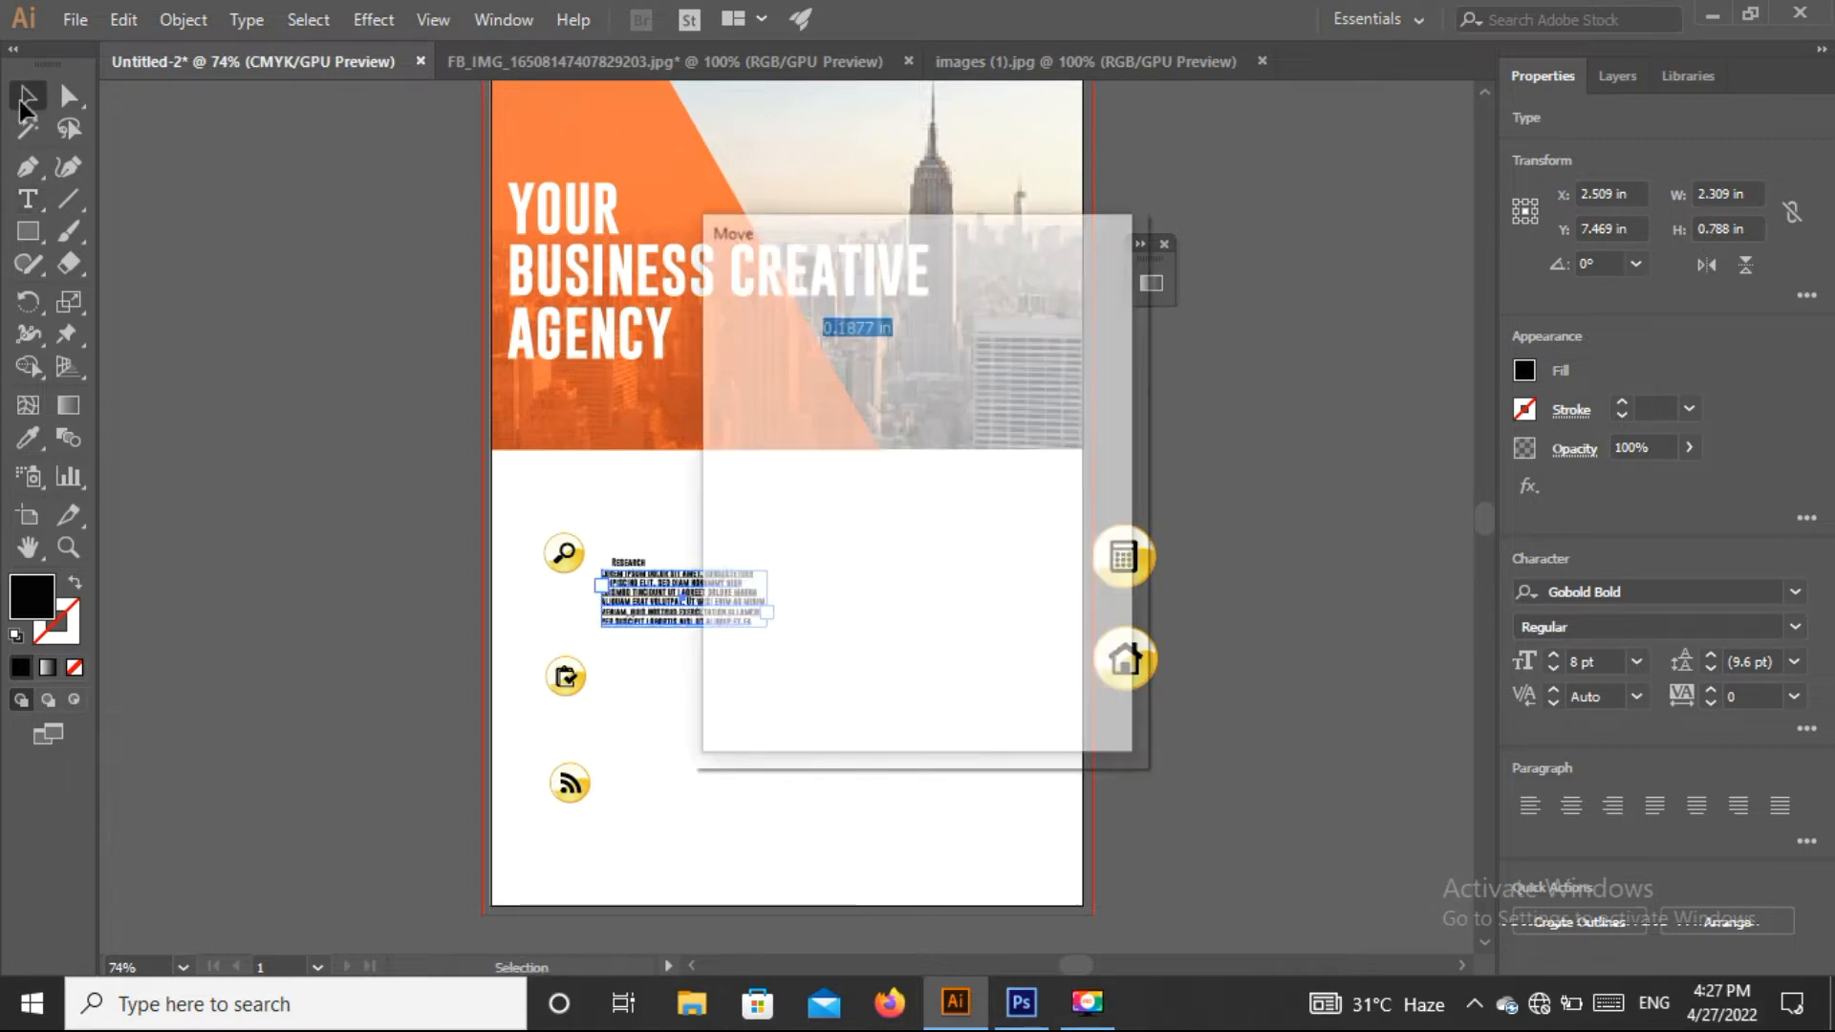
pyautogui.click(1040, 698)
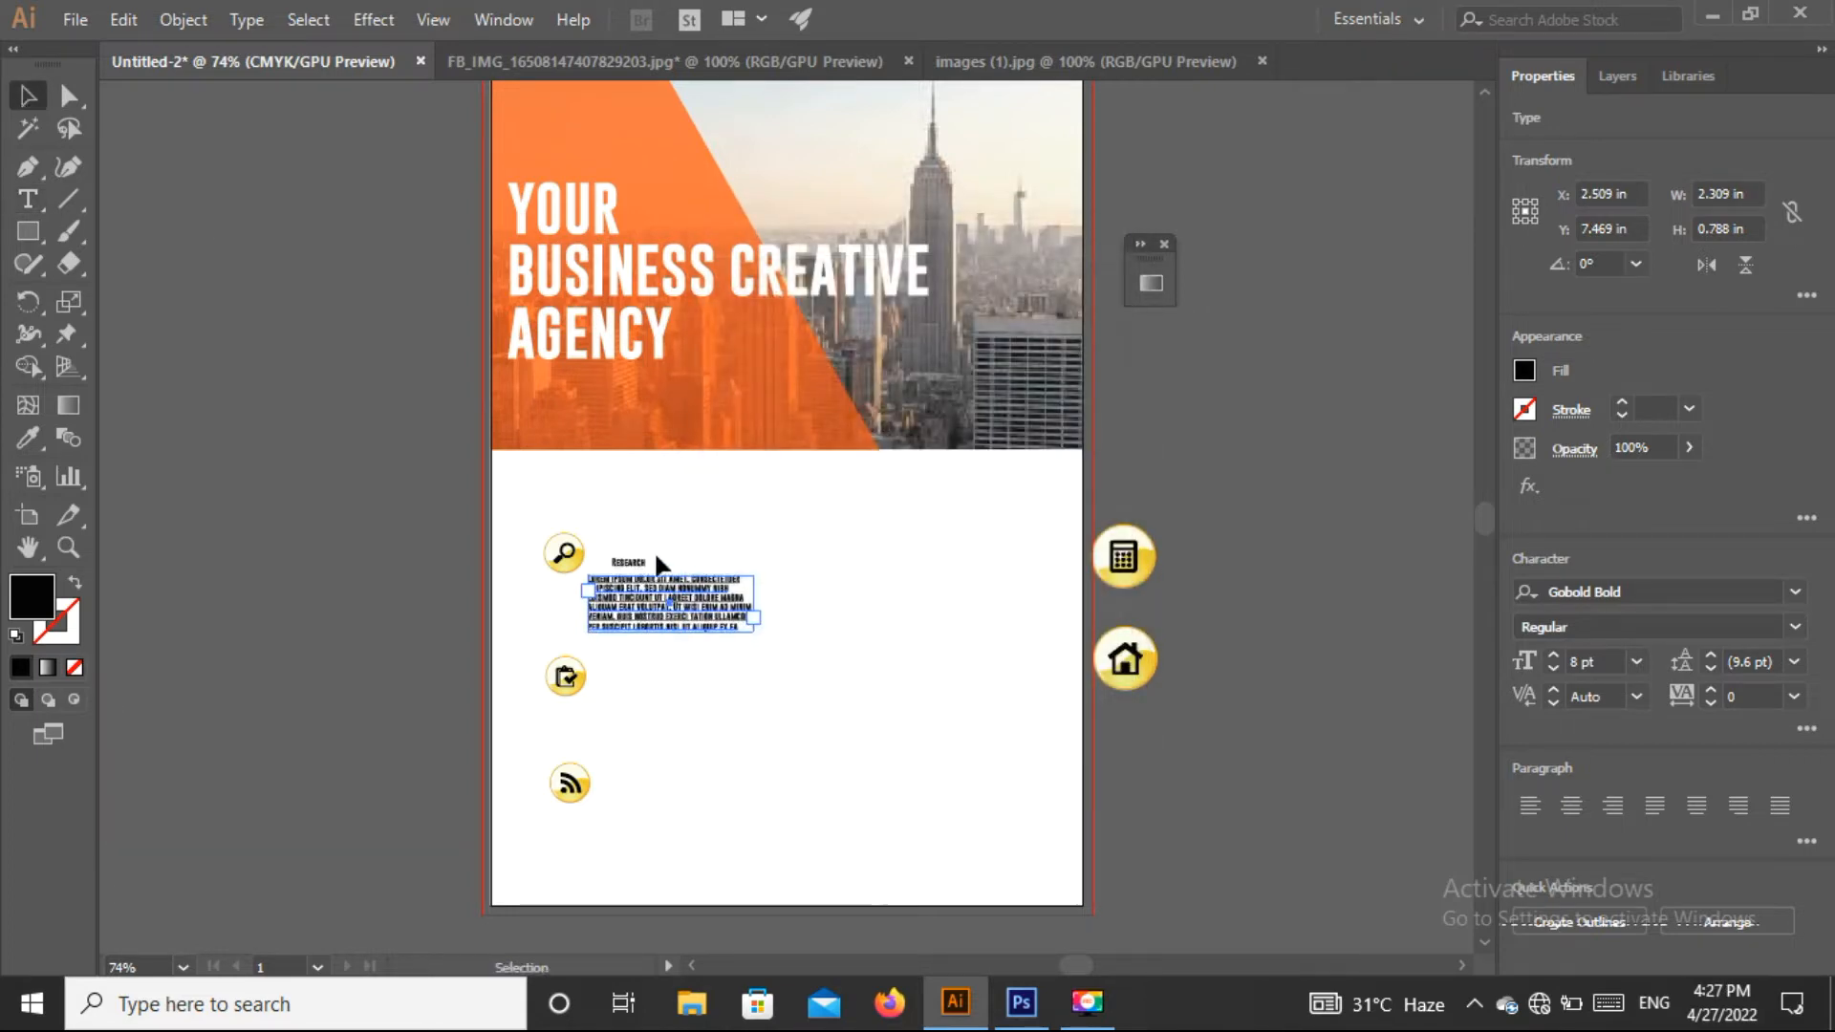
pyautogui.click(633, 566)
pyautogui.moveTo(629, 553); pyautogui.dragTo(631, 542)
pyautogui.hotkey('ctrl', 'z')
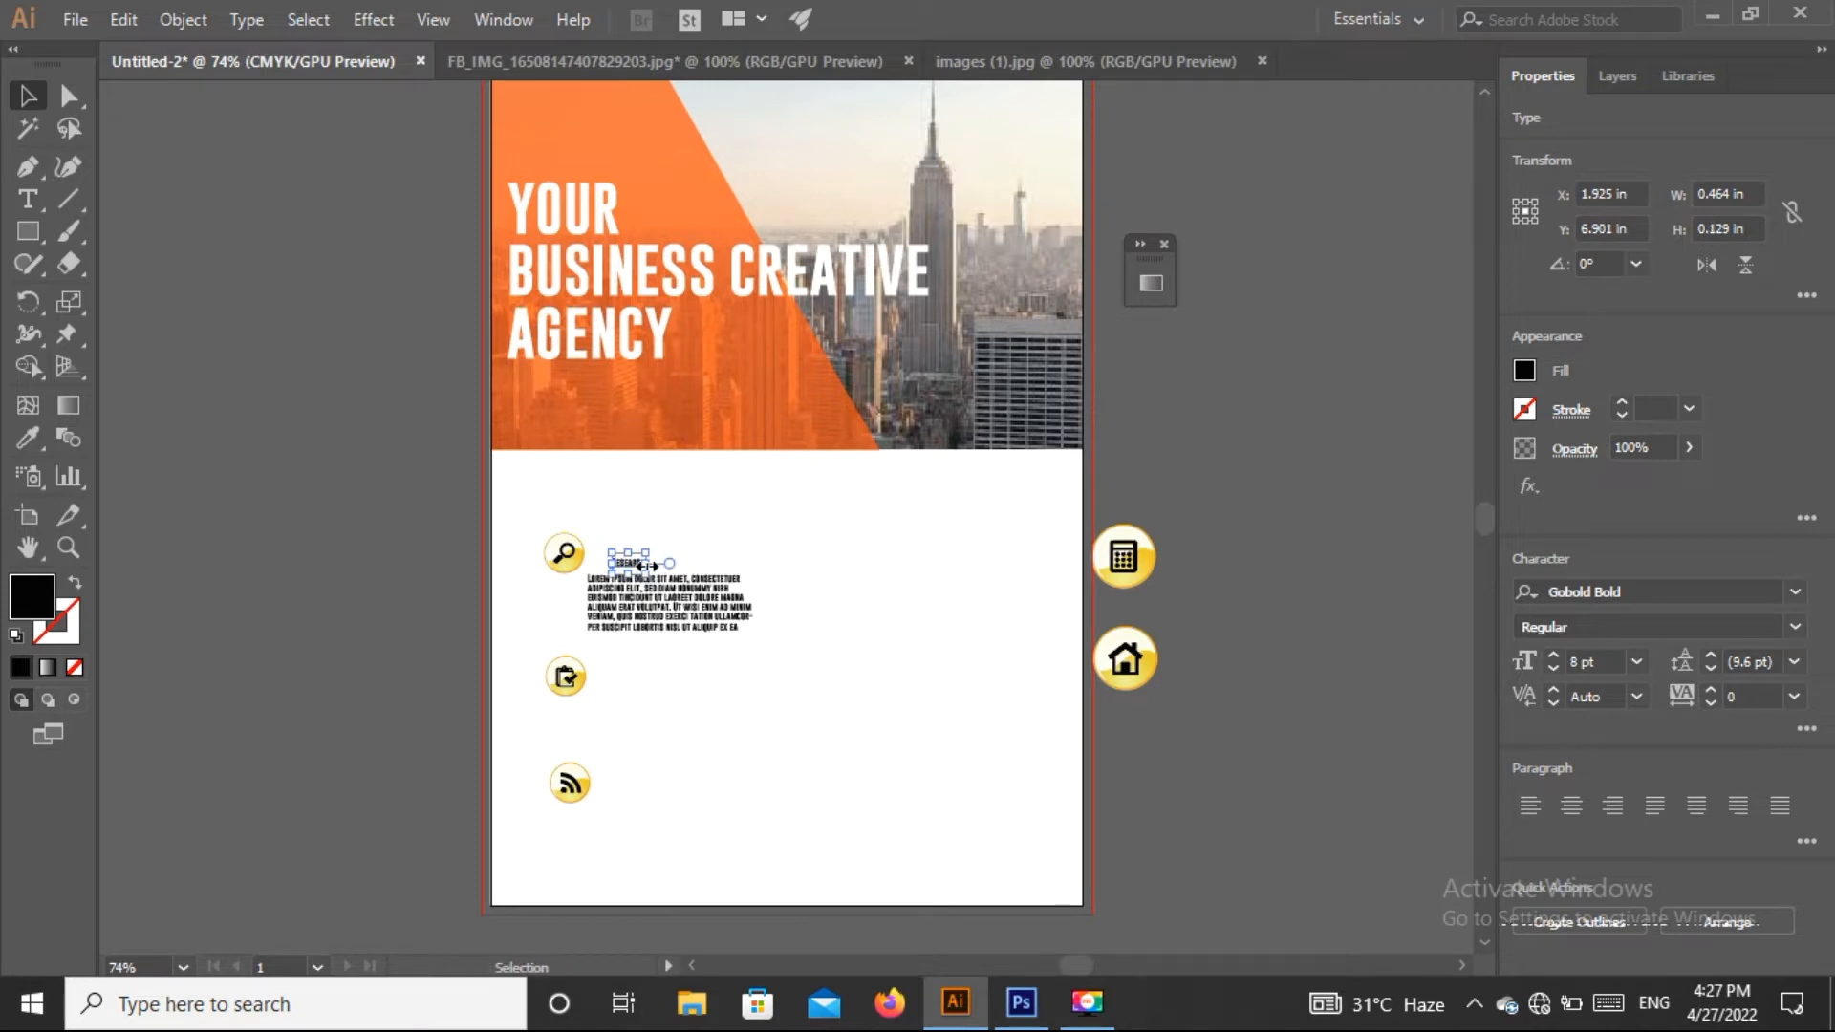
# Step: Scale the "Research" heading to about 36 pt beside the magnifier icon and shift the placeholder text area down below it
pyautogui.moveTo(645, 572); pyautogui.dragTo(829, 643)
pyautogui.moveTo(712, 604); pyautogui.dragTo(733, 688)
pyautogui.moveTo(718, 606); pyautogui.dragTo(721, 558)
pyautogui.moveTo(765, 718); pyautogui.dragTo(725, 629)
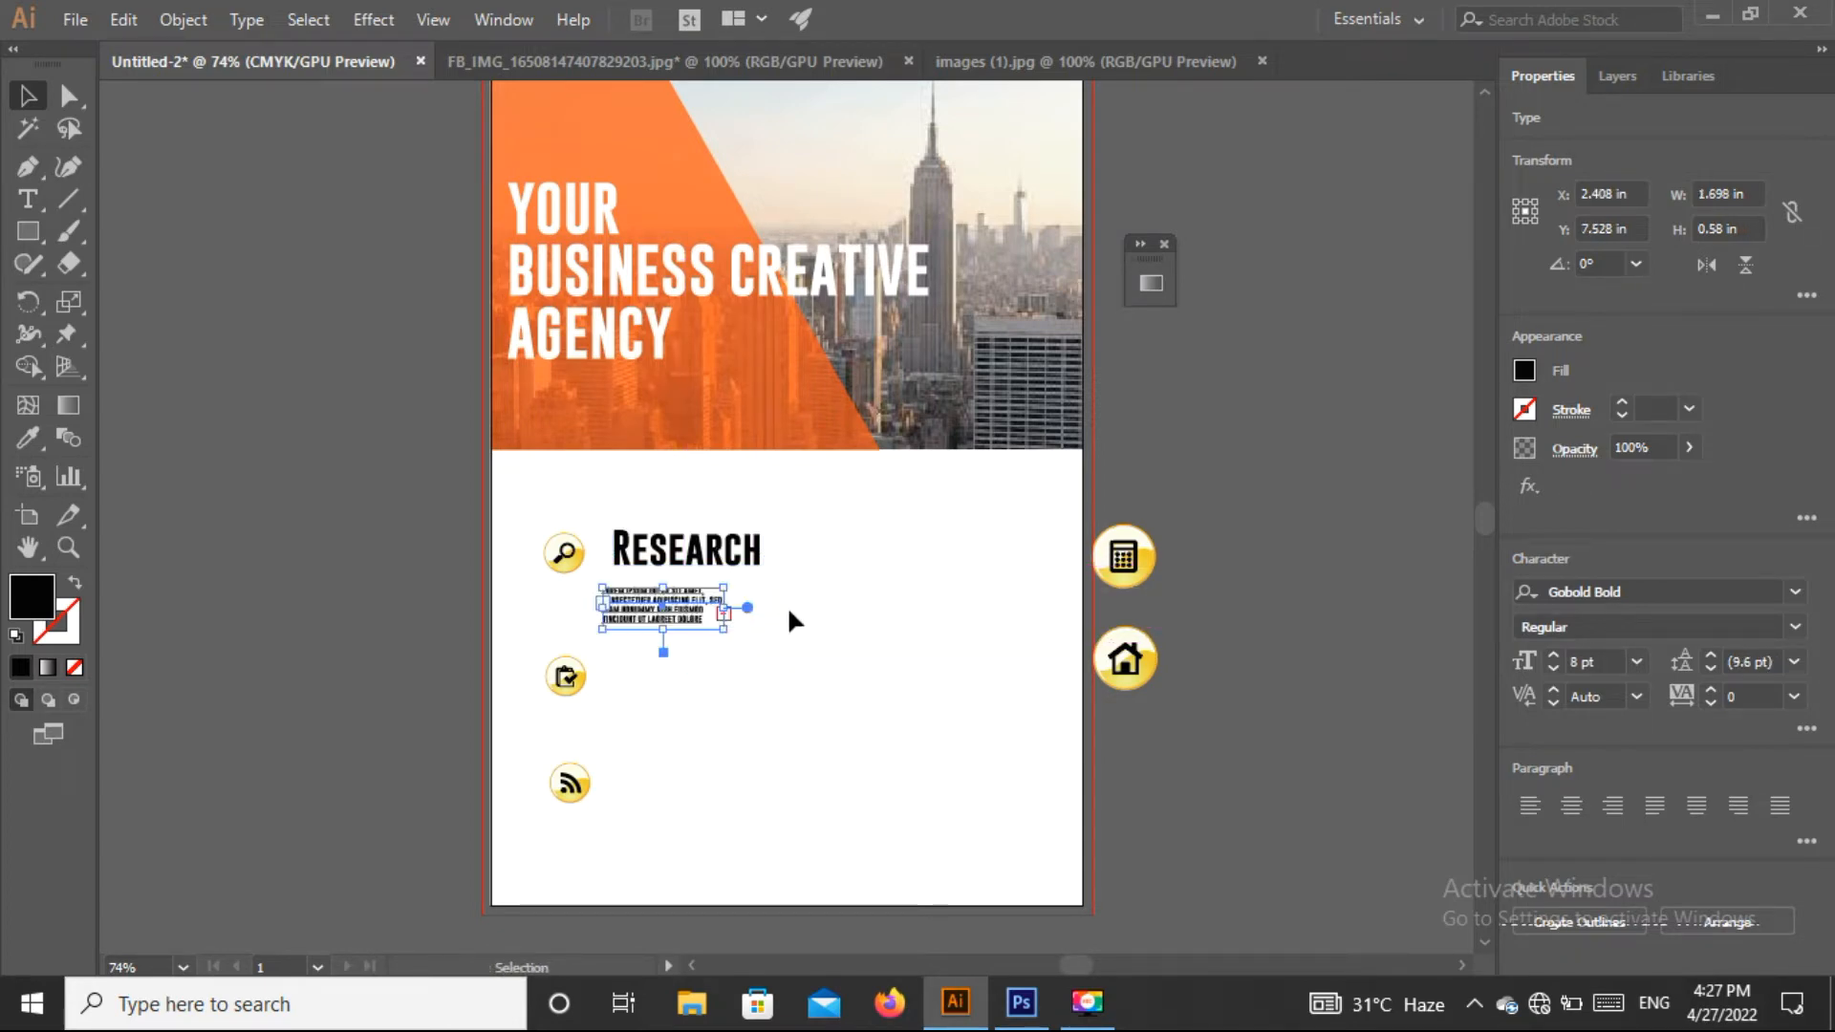
pyautogui.click(799, 604)
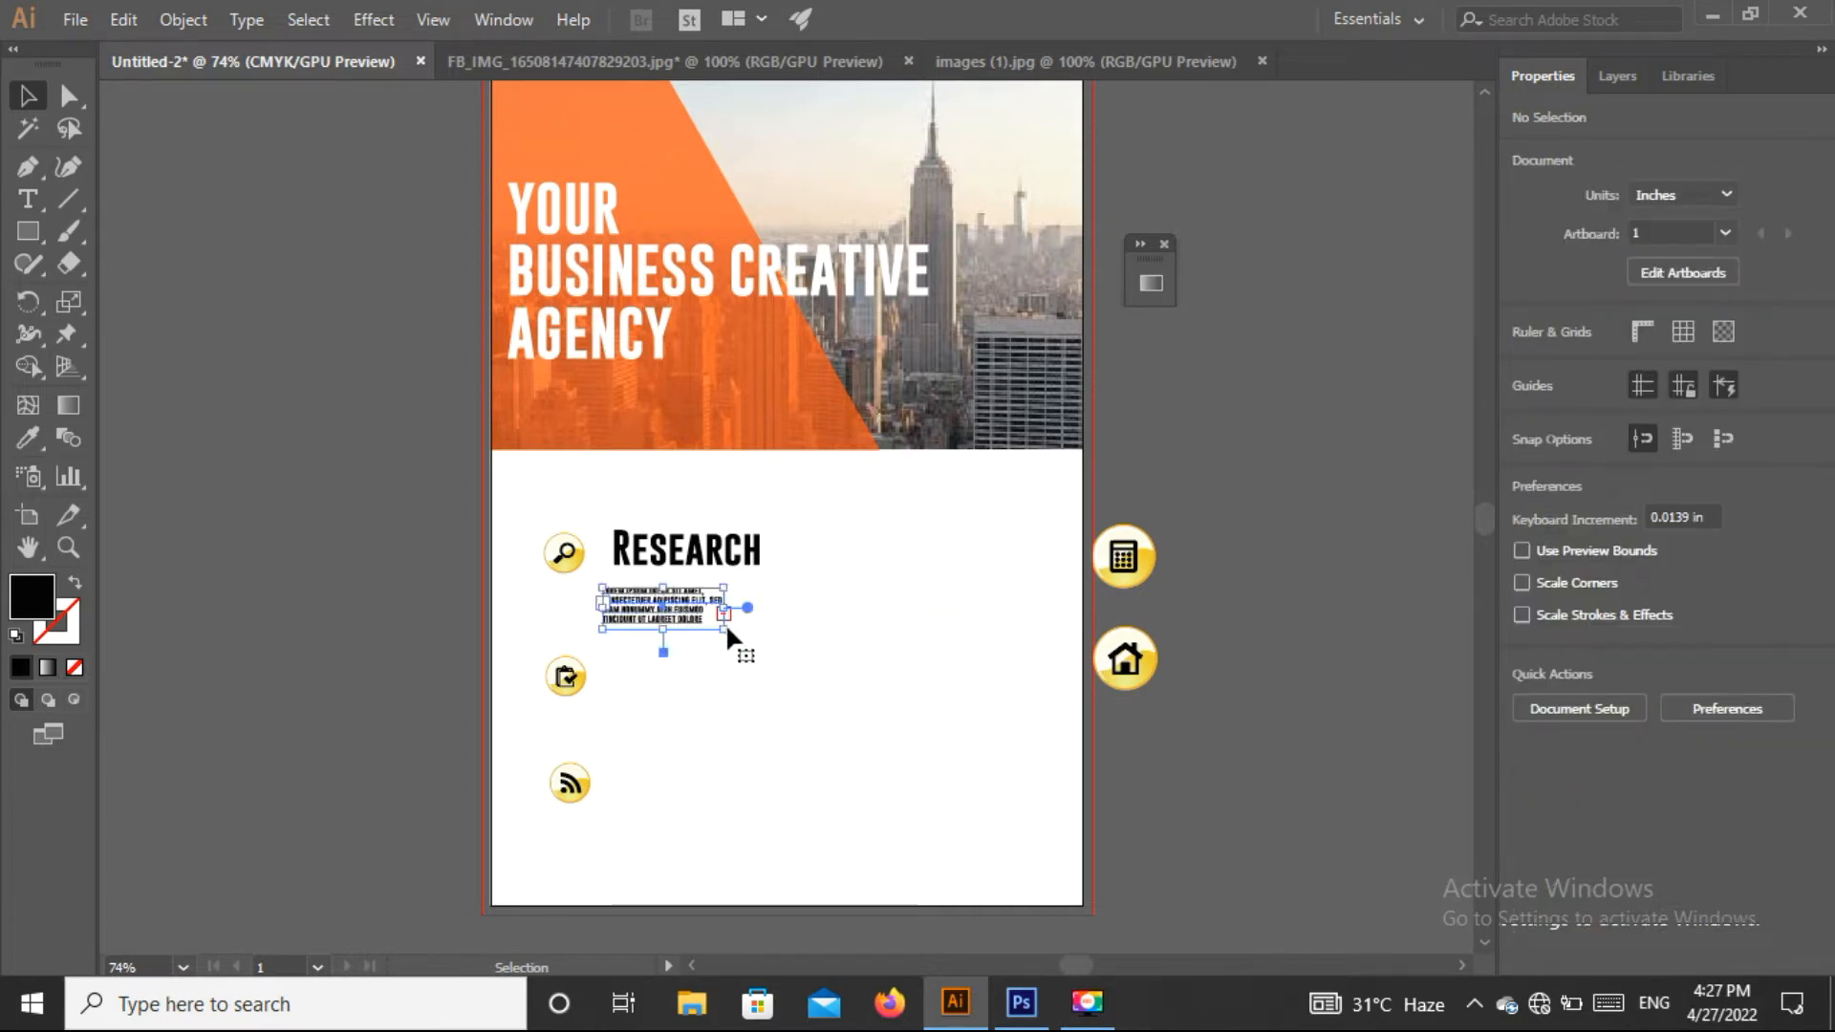
# Step: Enlarge the placeholder text area below "Research" to about 2.3 by 0.9 in and tighten the gap to the heading
pyautogui.click(725, 624)
pyautogui.moveTo(726, 627); pyautogui.dragTo(705, 552)
pyautogui.click(708, 557)
pyautogui.click(683, 612)
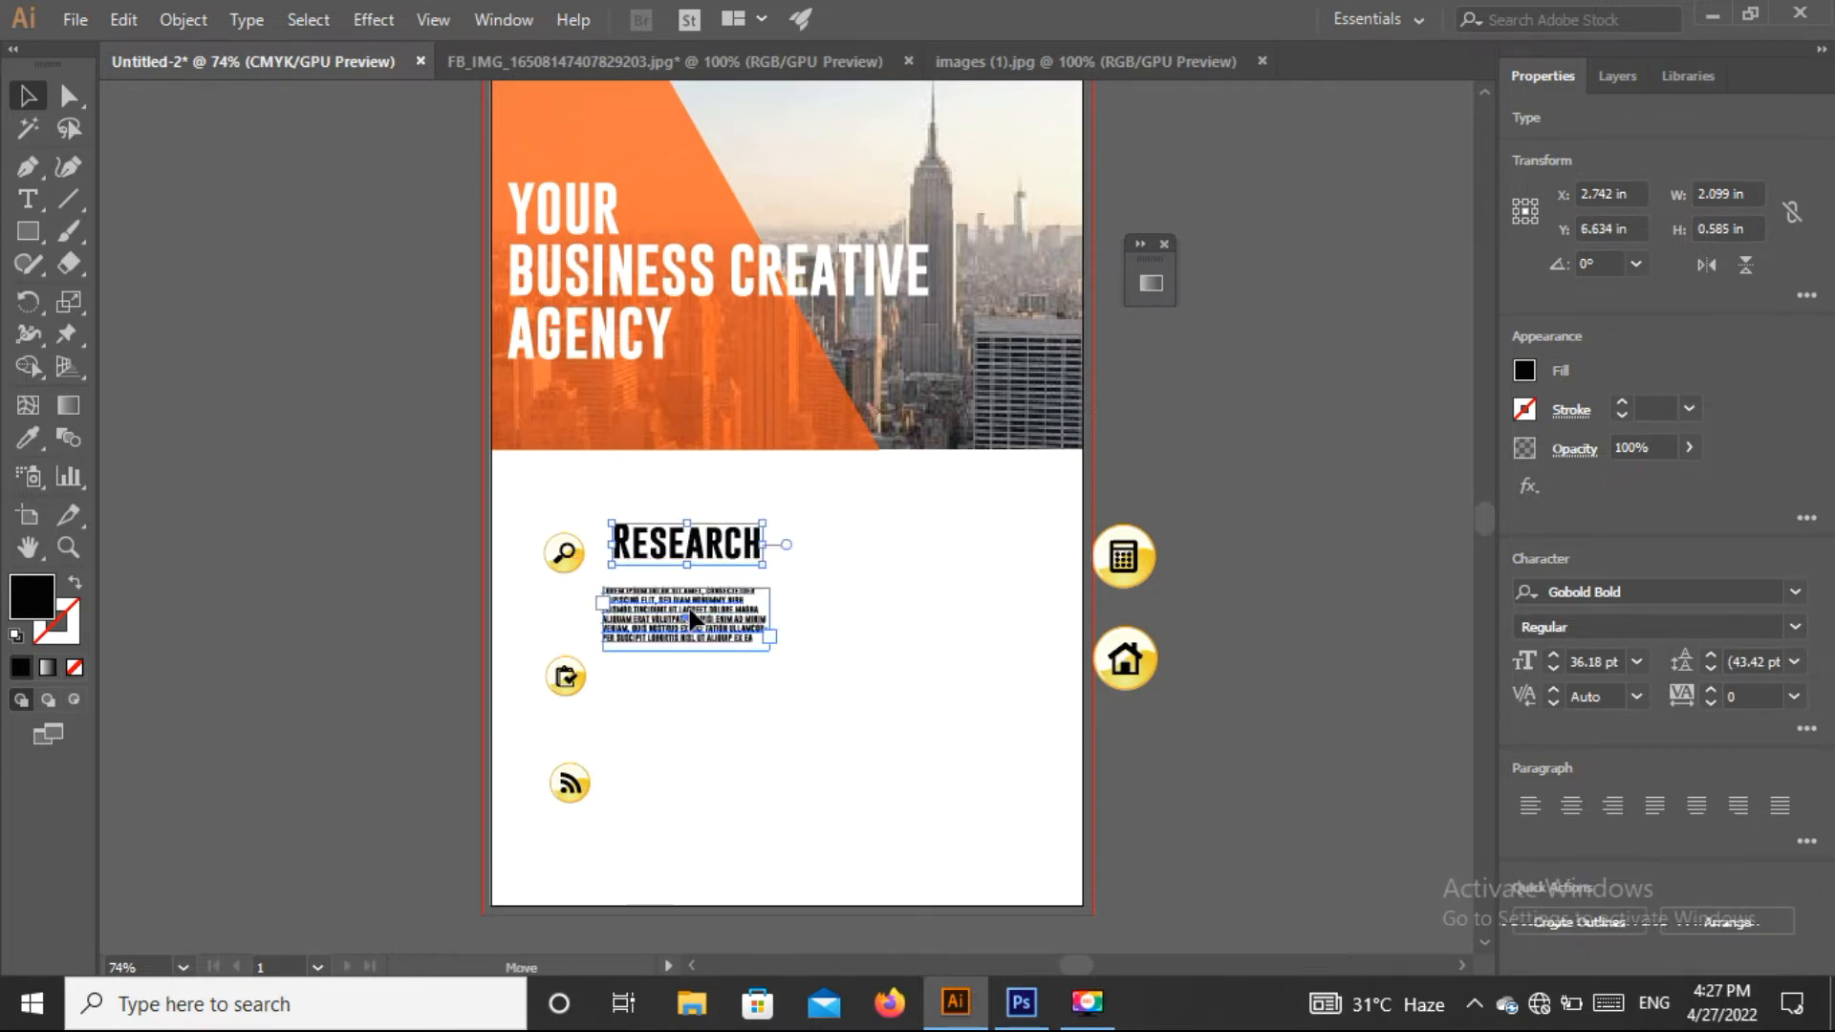
# Step: Change the "Research" heading's font family to Bahnschrift
pyautogui.click(855, 603)
pyautogui.click(736, 550)
pyautogui.click(1797, 592)
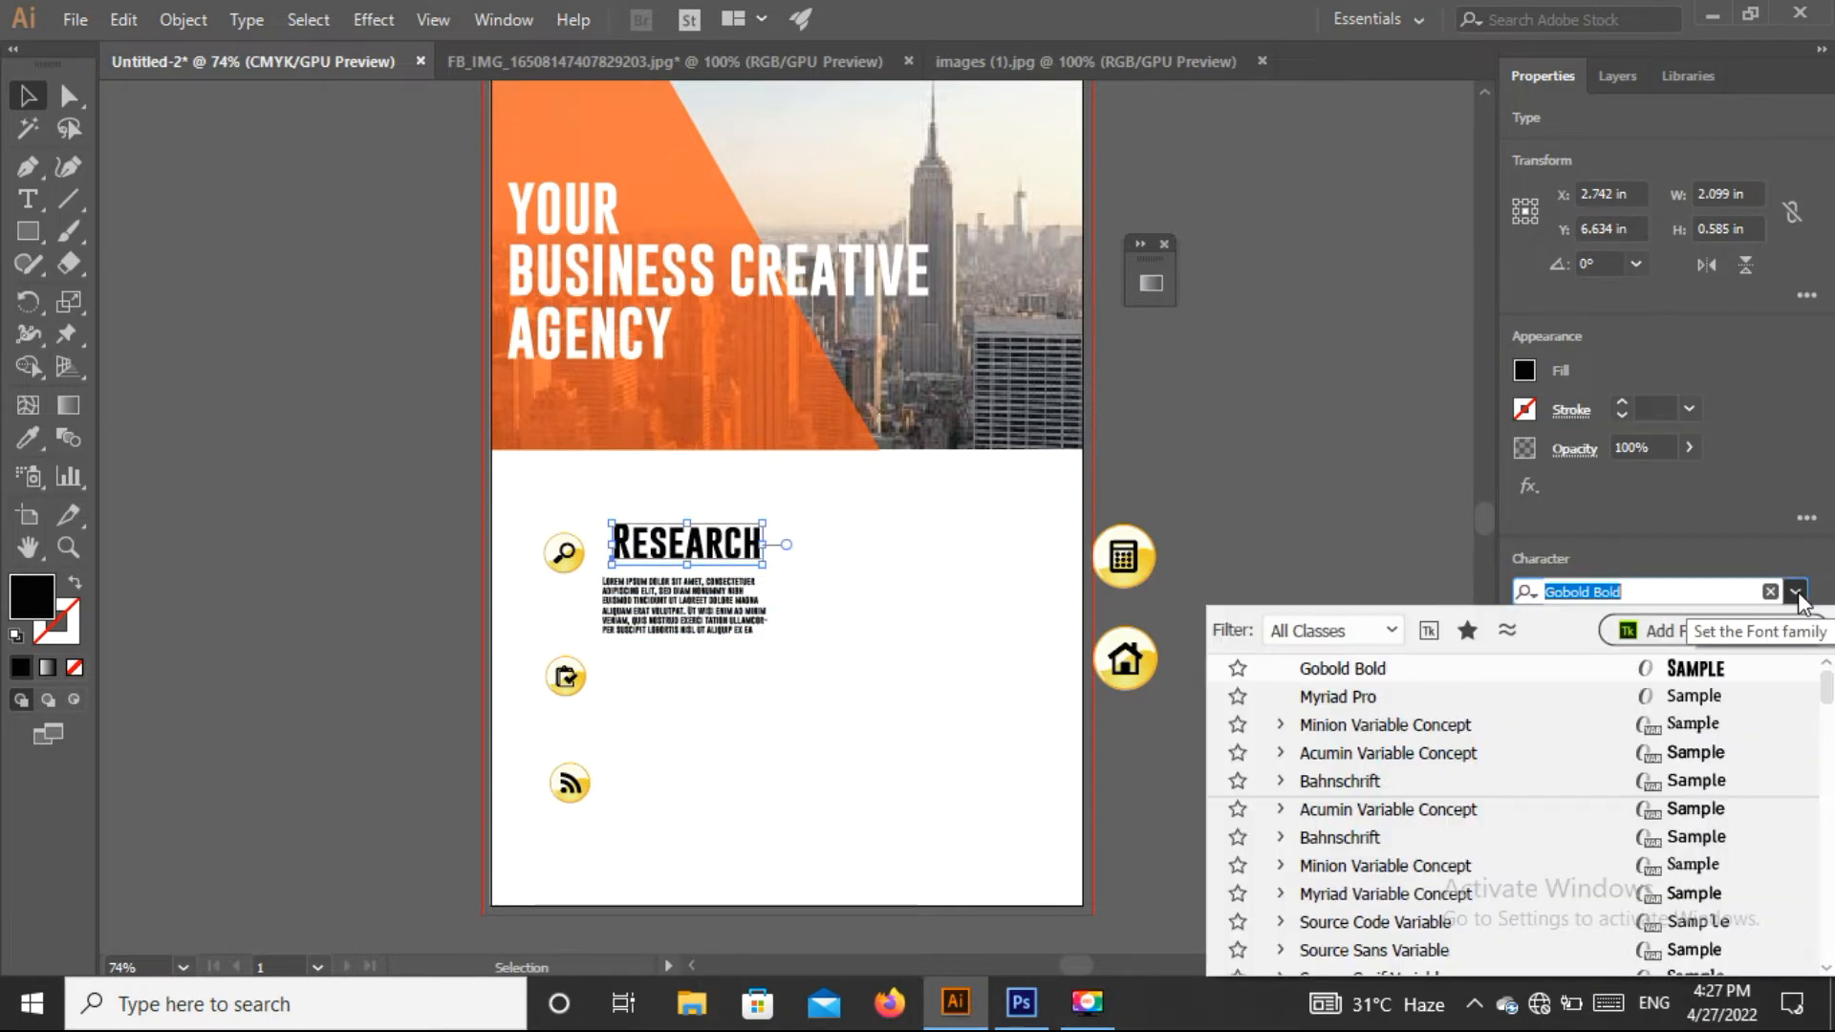
pyautogui.click(1763, 775)
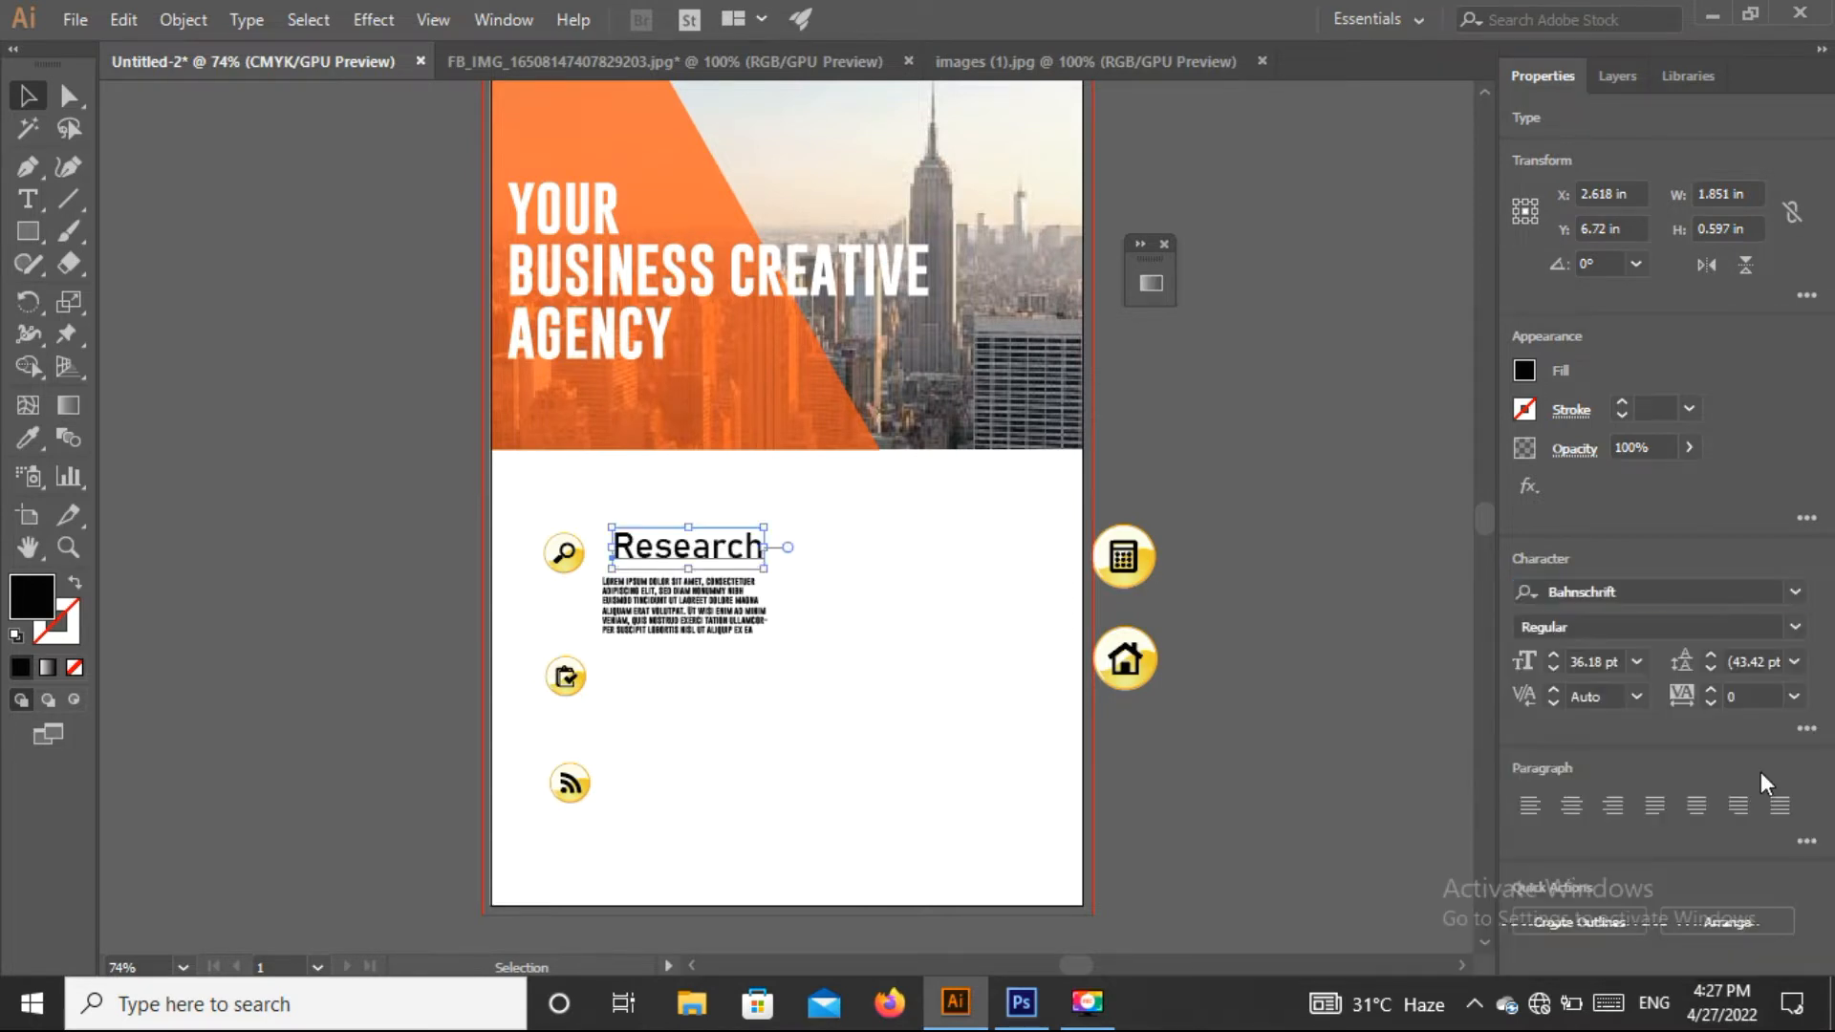
# Step: Fill the placeholder text below "Research" with an orange-red swatch
pyautogui.click(882, 664)
pyautogui.click(703, 620)
pyautogui.click(1524, 373)
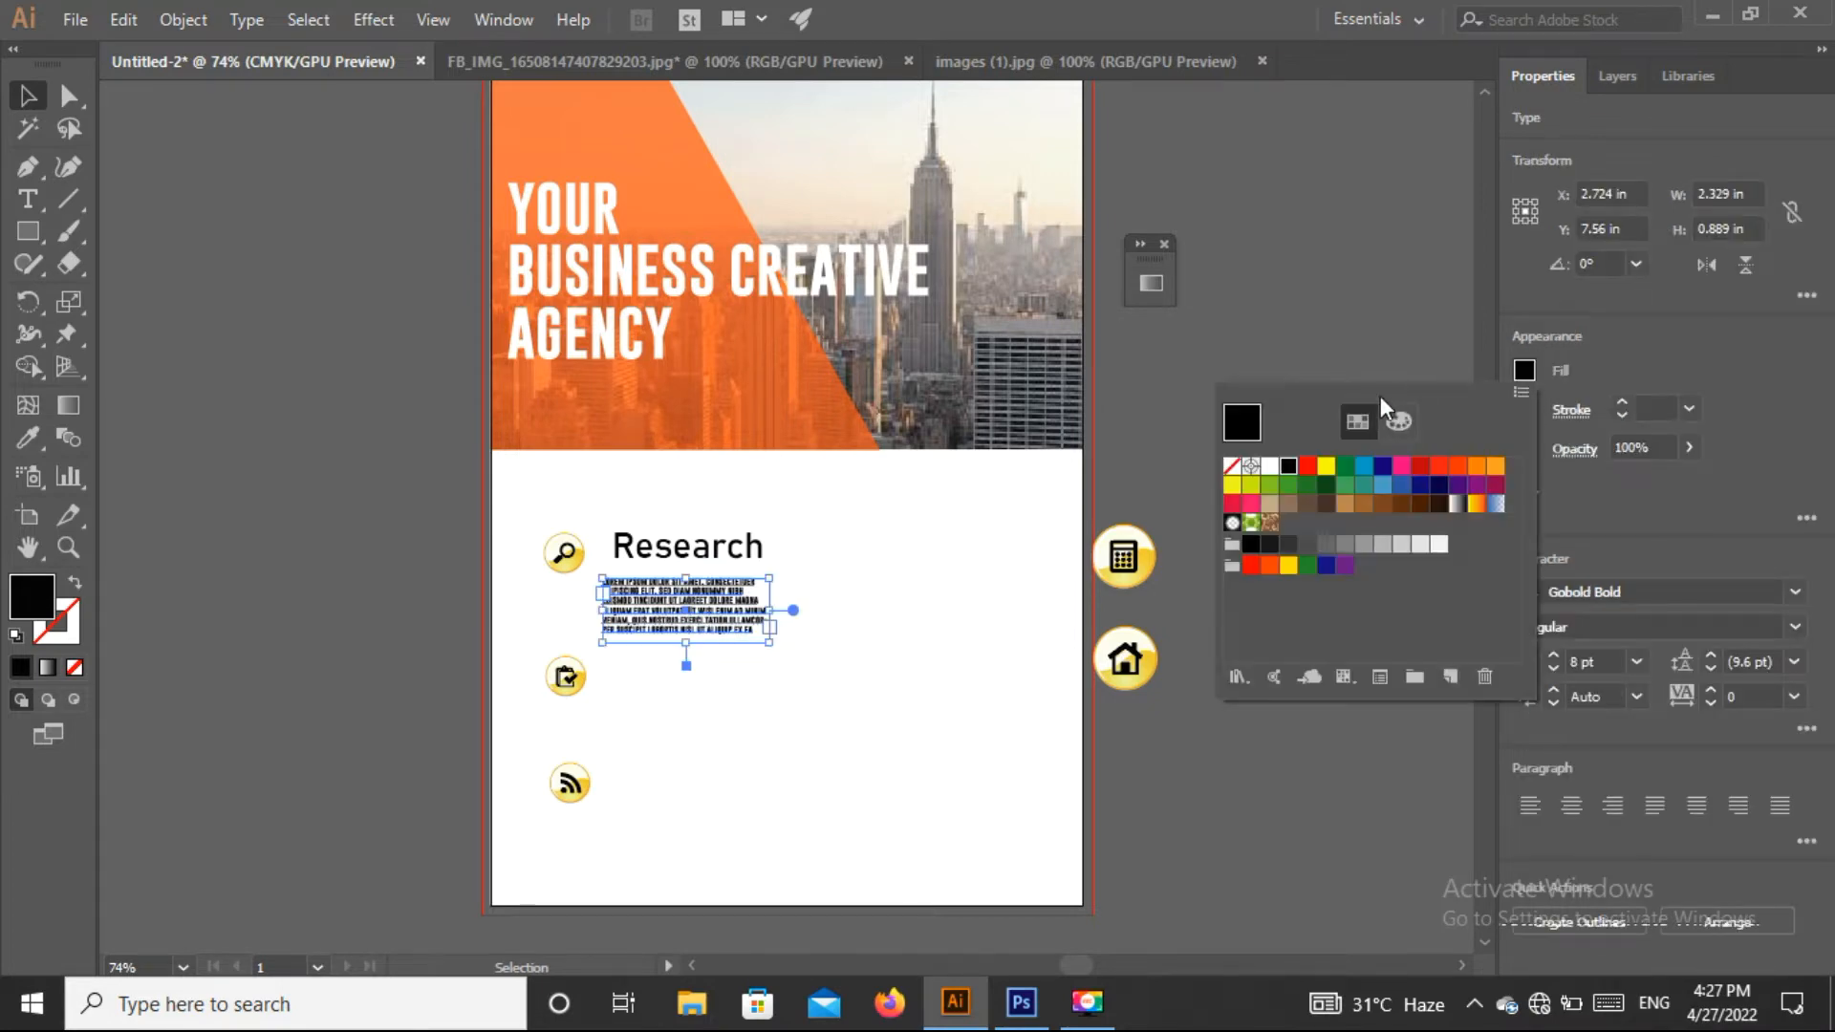
pyautogui.click(1456, 466)
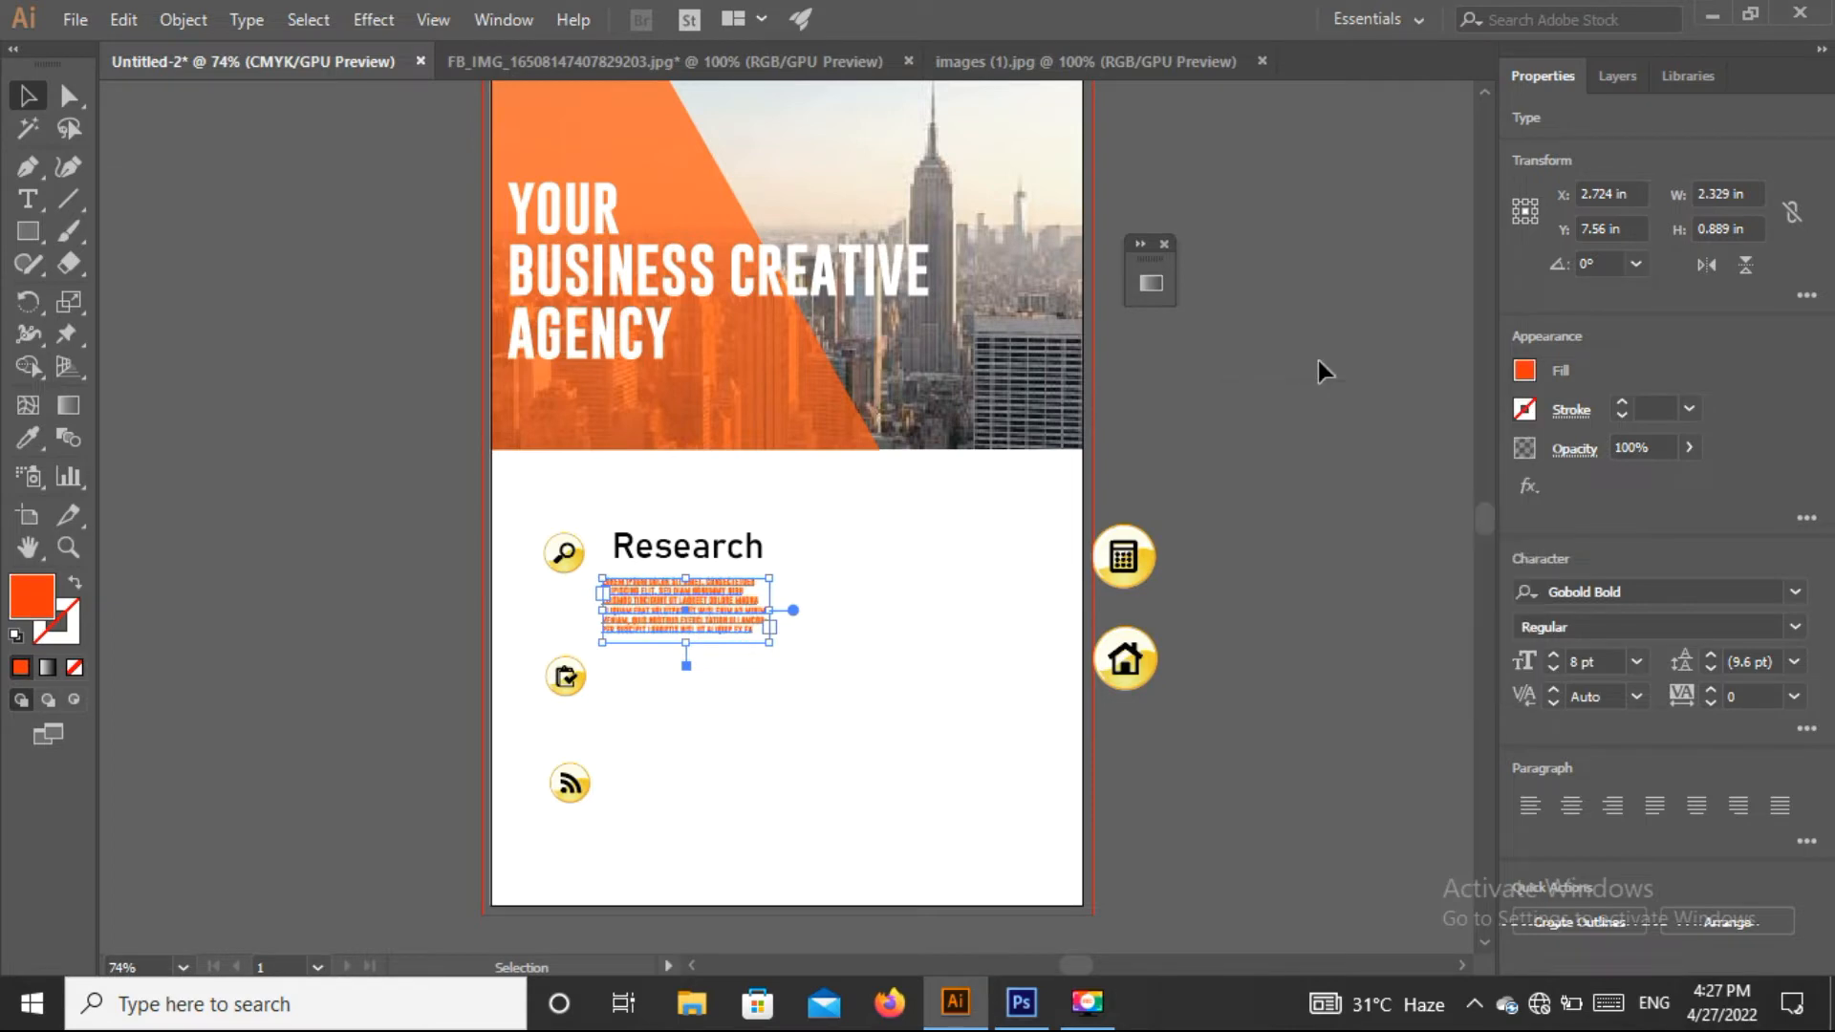
pyautogui.click(1213, 384)
# Step: Line up the "Research" heading with the left edge of the placeholder text and nudge that text slightly upward
pyautogui.moveTo(732, 558); pyautogui.dragTo(724, 559)
pyautogui.click(837, 554)
pyautogui.click(719, 601)
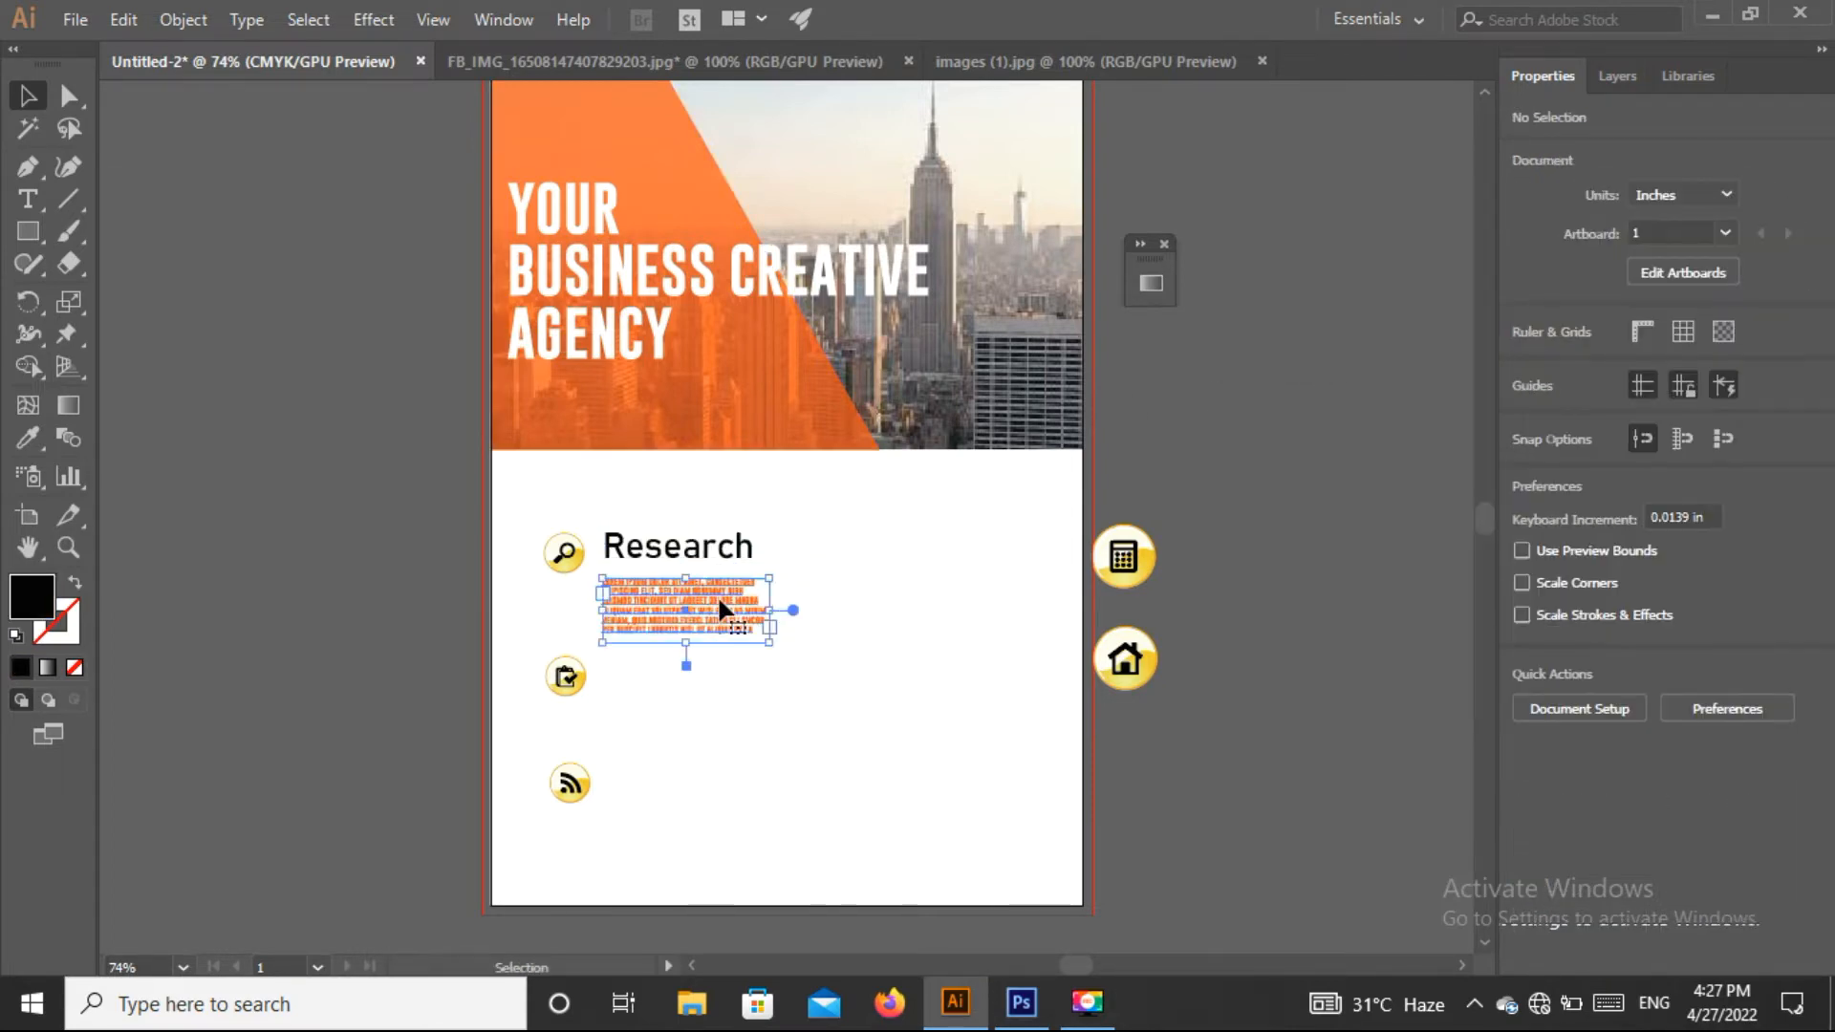
pyautogui.click(880, 626)
# Step: Add a black "Progress" heading beside the clipboard icon, scaled to about 38 pt and aligned under "Research"
pyautogui.click(28, 199)
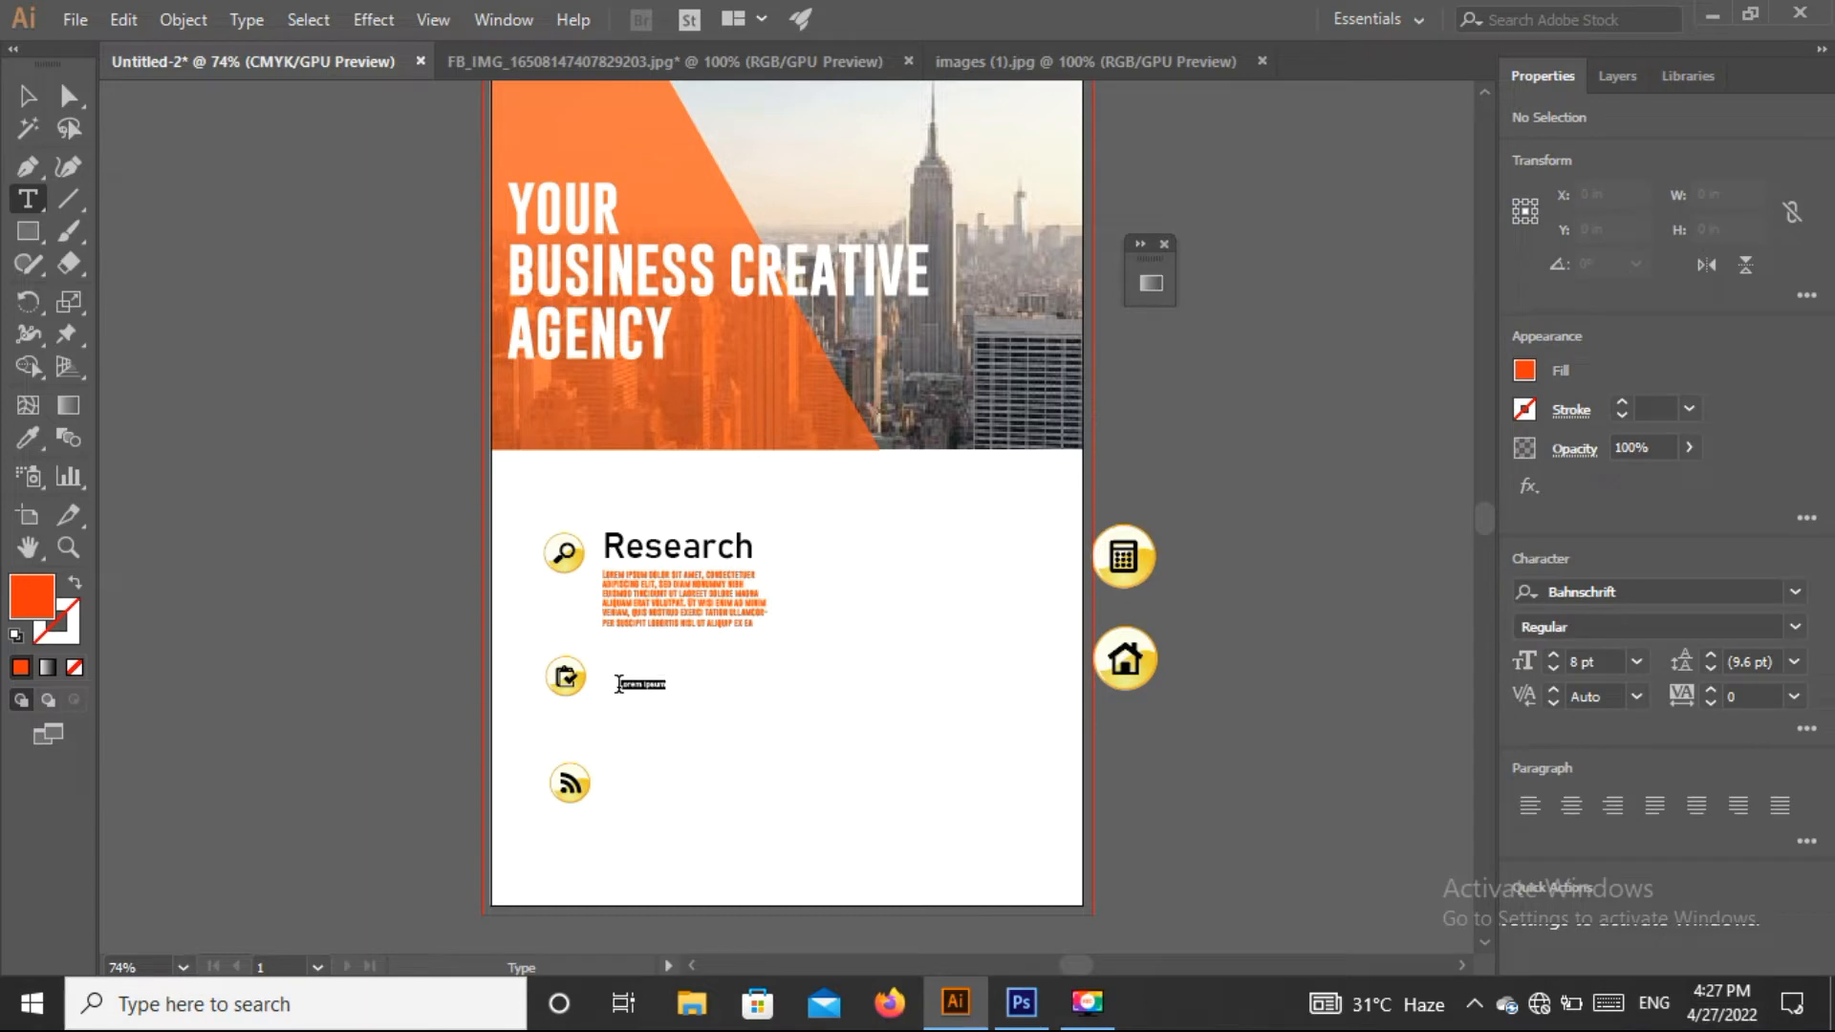
pyautogui.click(619, 684)
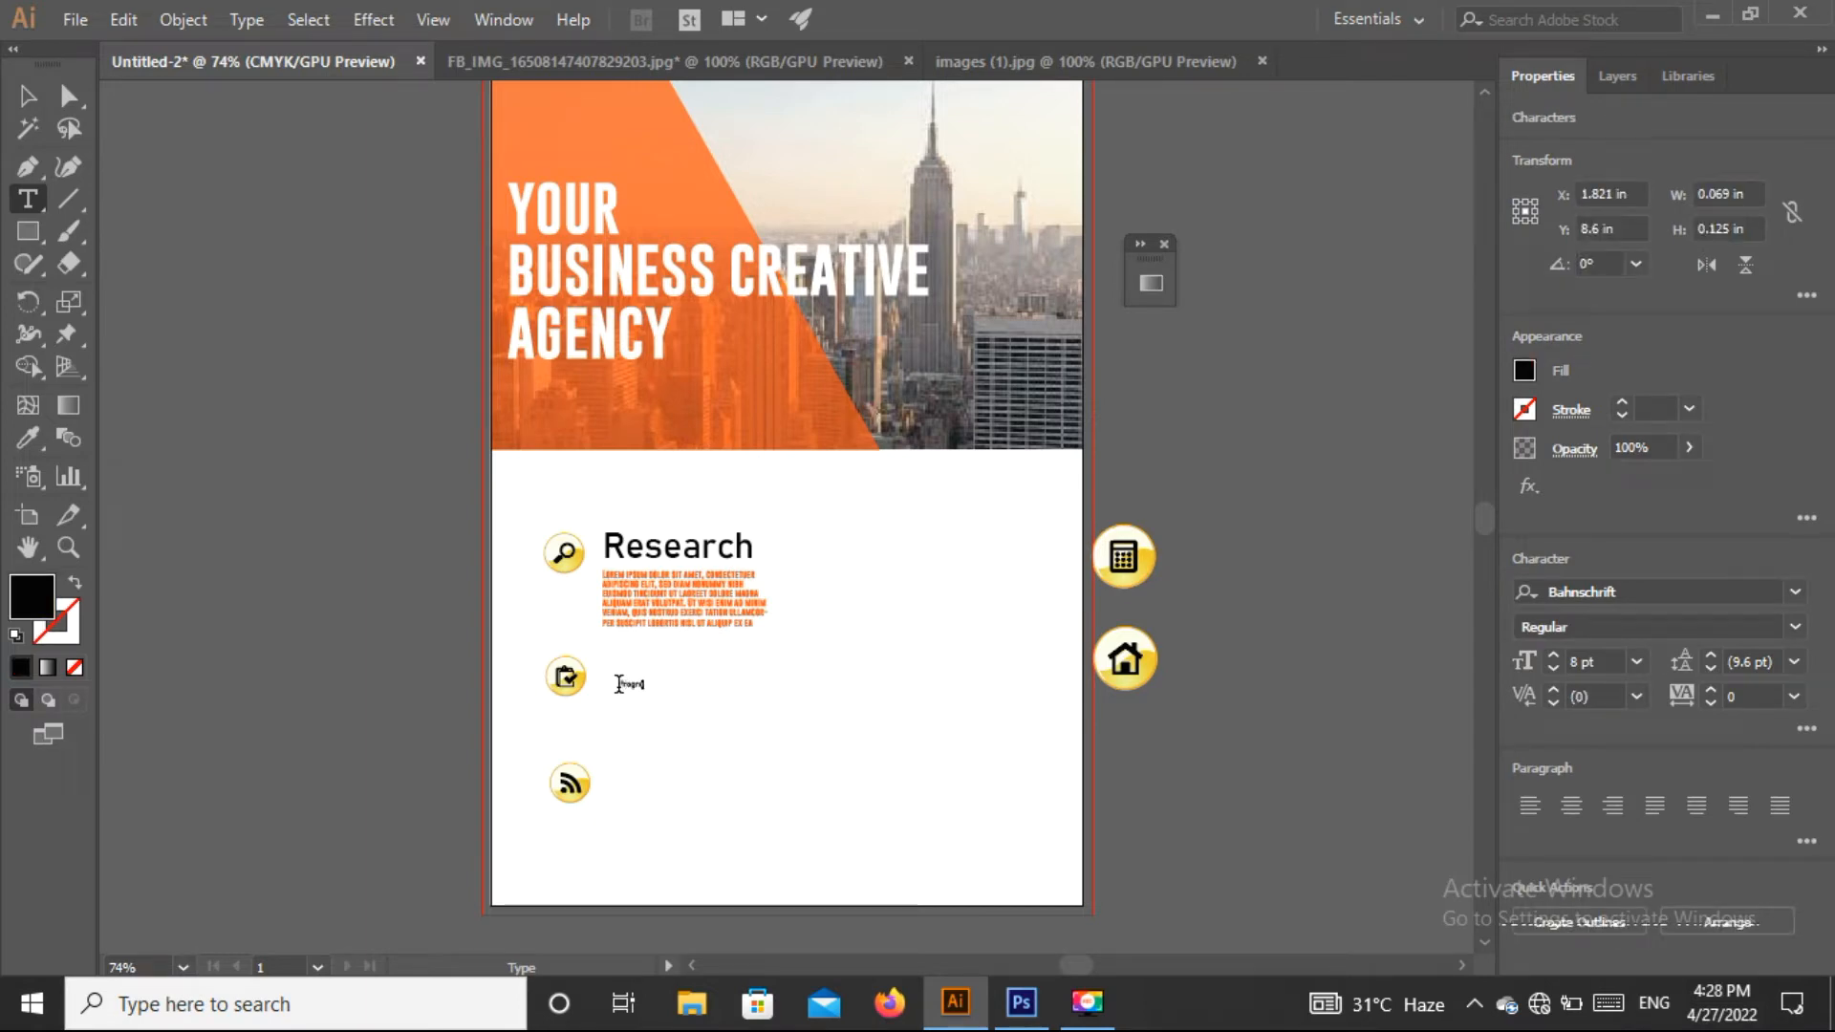
pyautogui.click(29, 96)
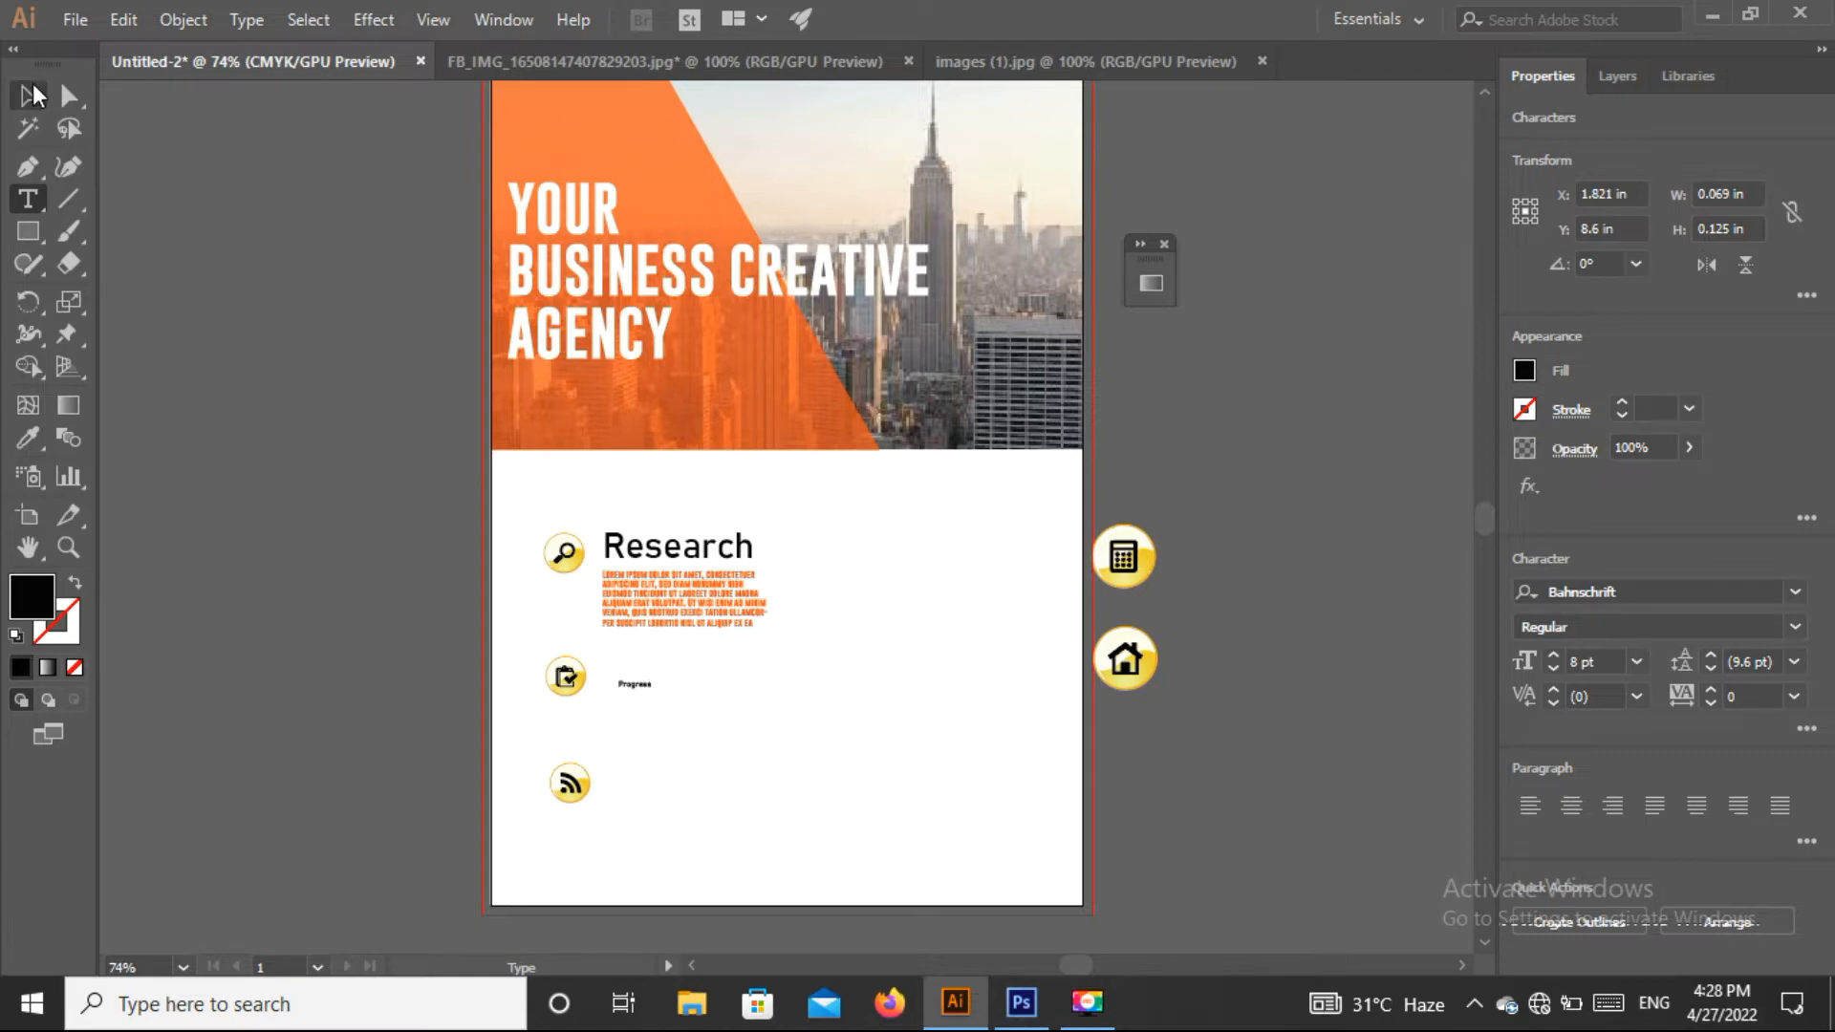
pyautogui.moveTo(653, 698); pyautogui.dragTo(685, 679)
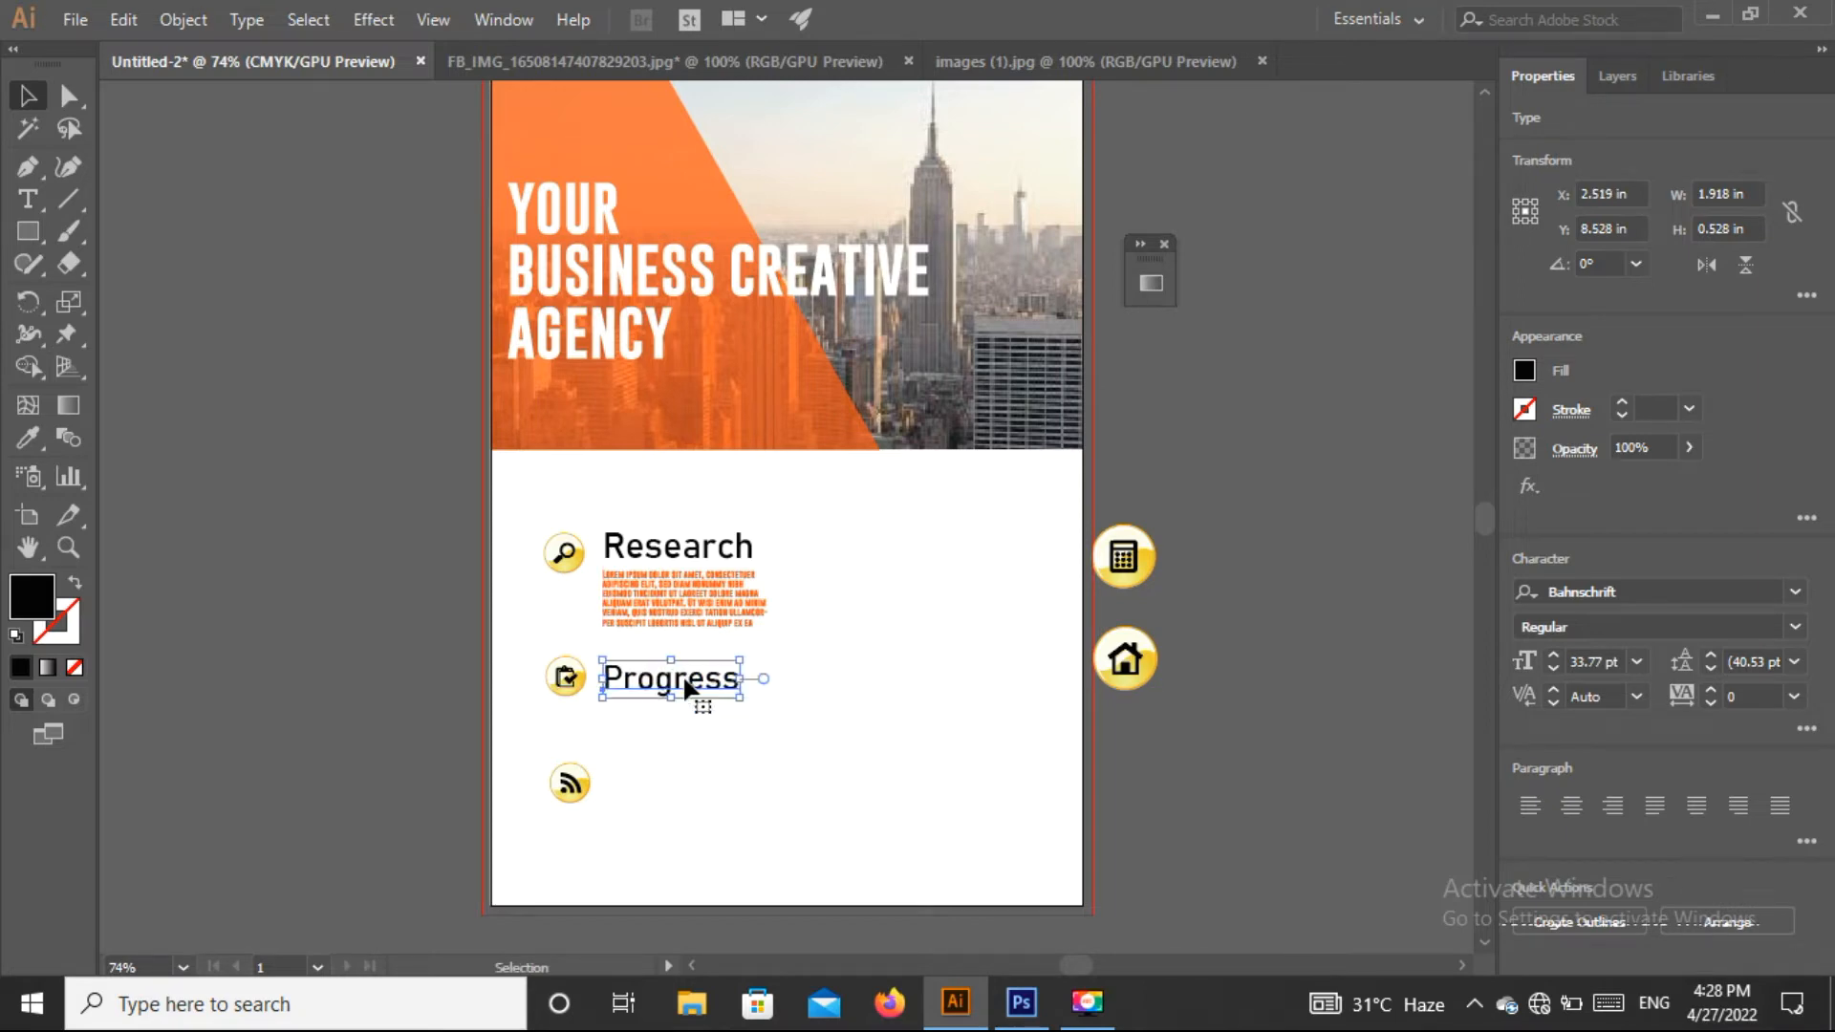
pyautogui.moveTo(755, 705); pyautogui.dragTo(679, 690)
pyautogui.click(892, 669)
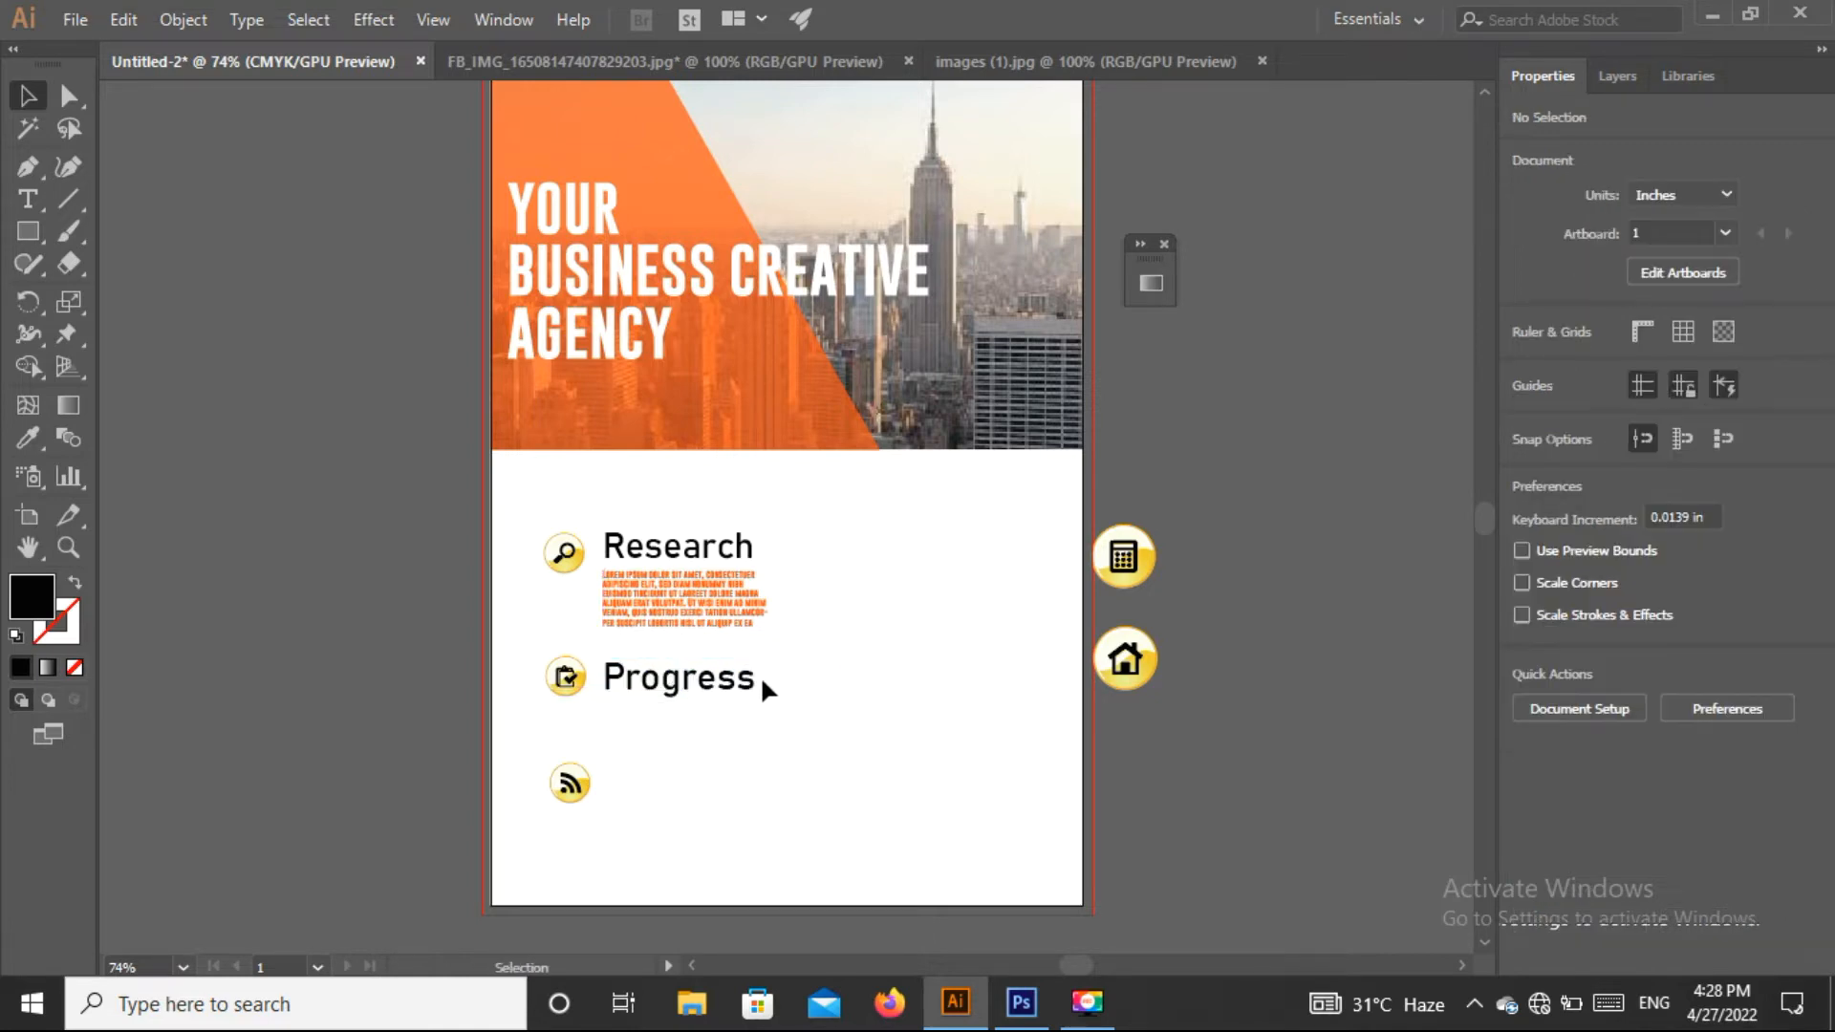
pyautogui.click(710, 684)
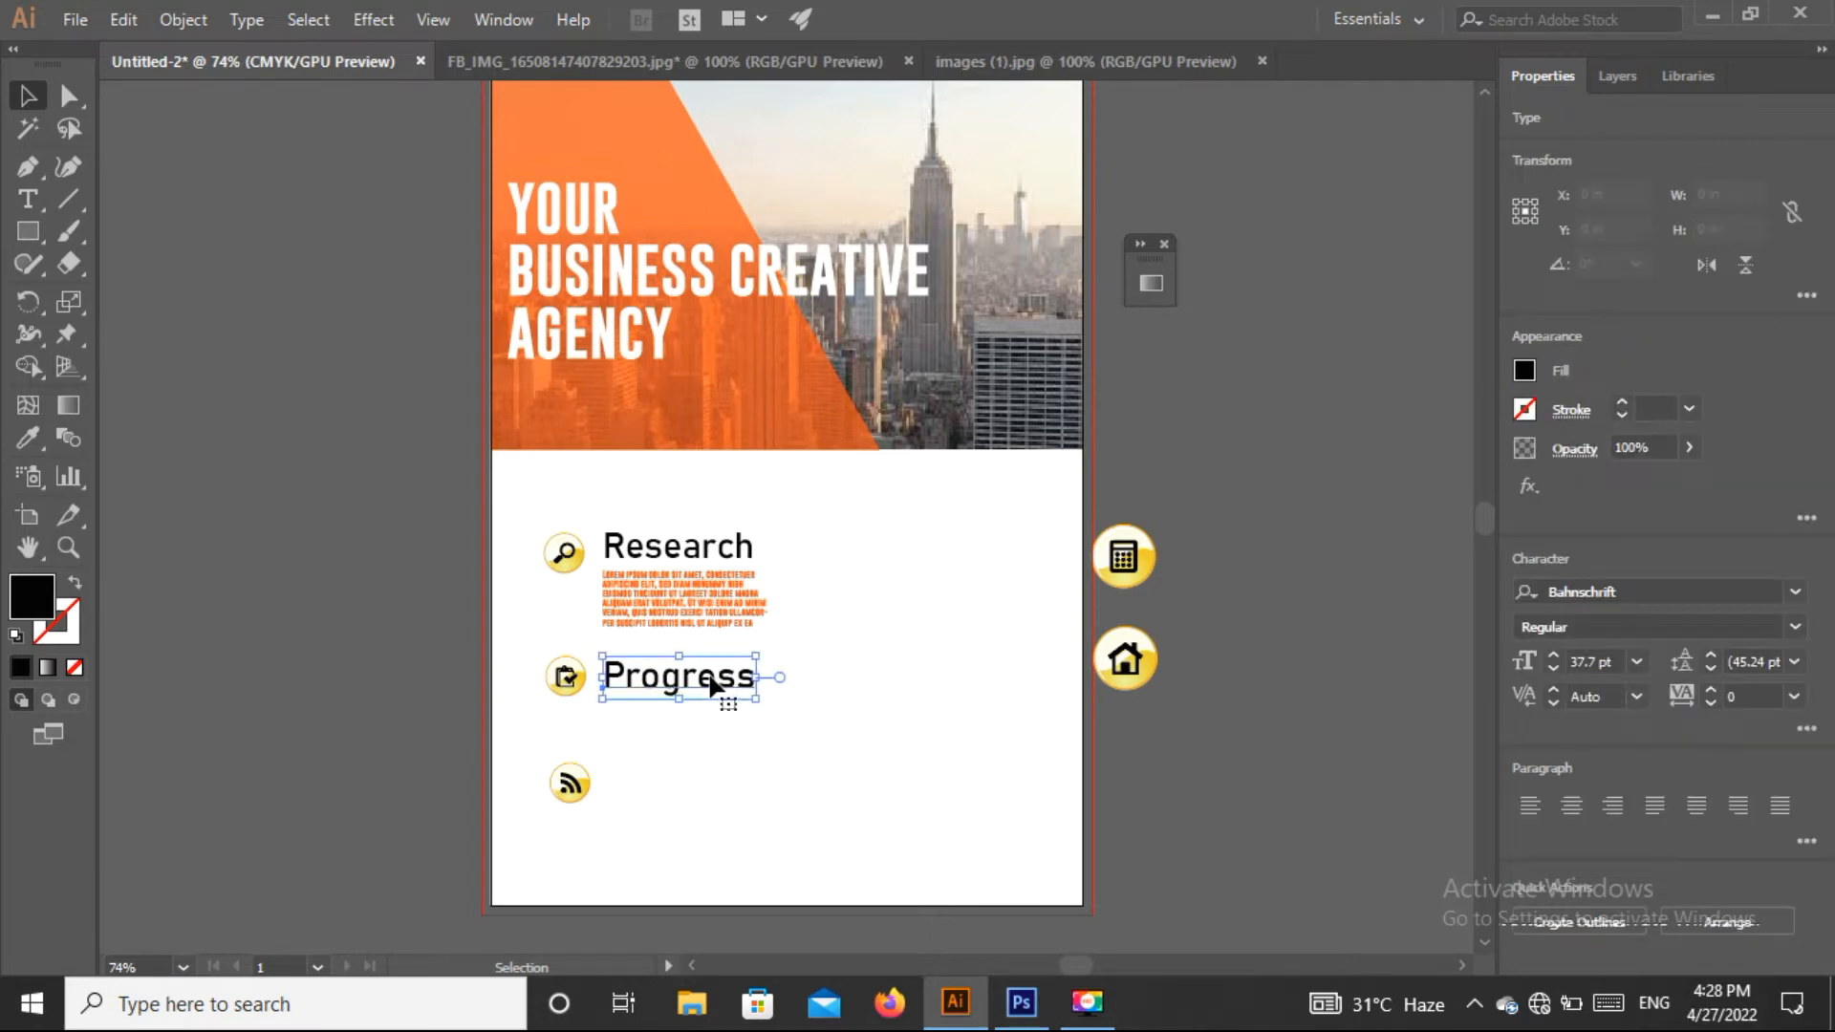
pyautogui.click(807, 681)
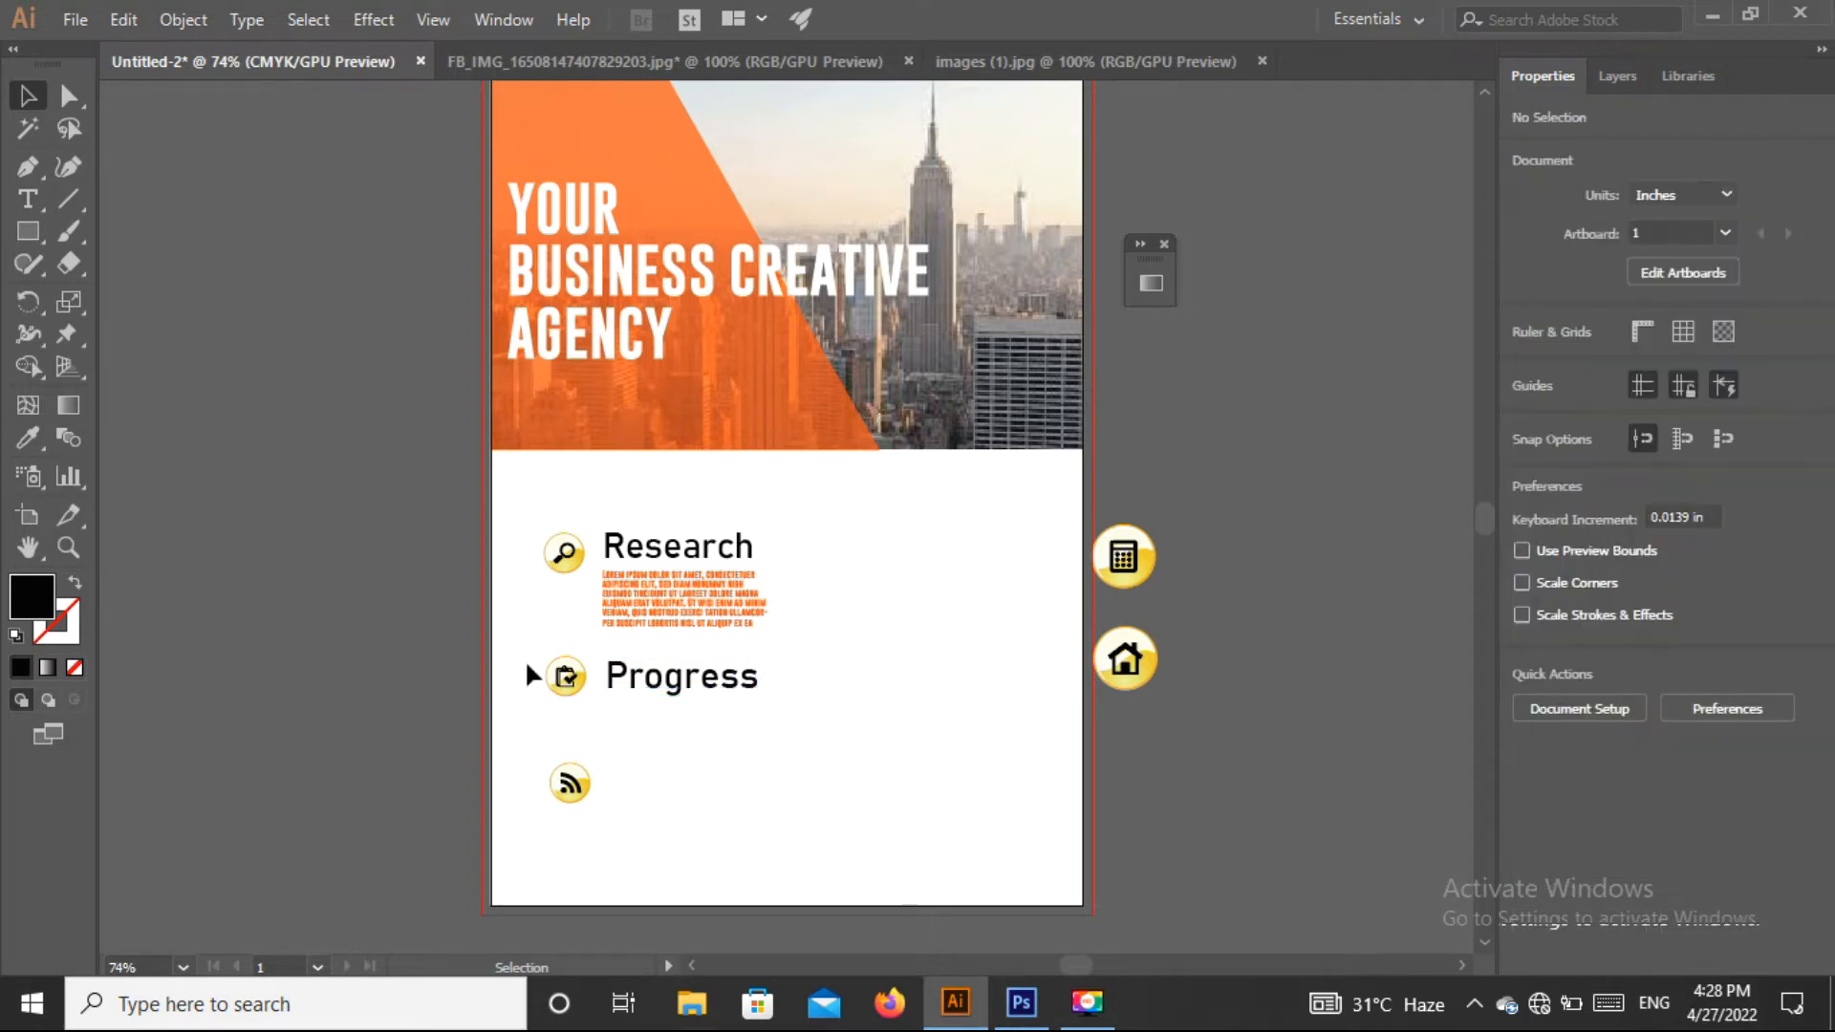
# Step: Add a placeholder text area about 2.3 by 0.7 in directly below the "Progress" heading
pyautogui.click(27, 198)
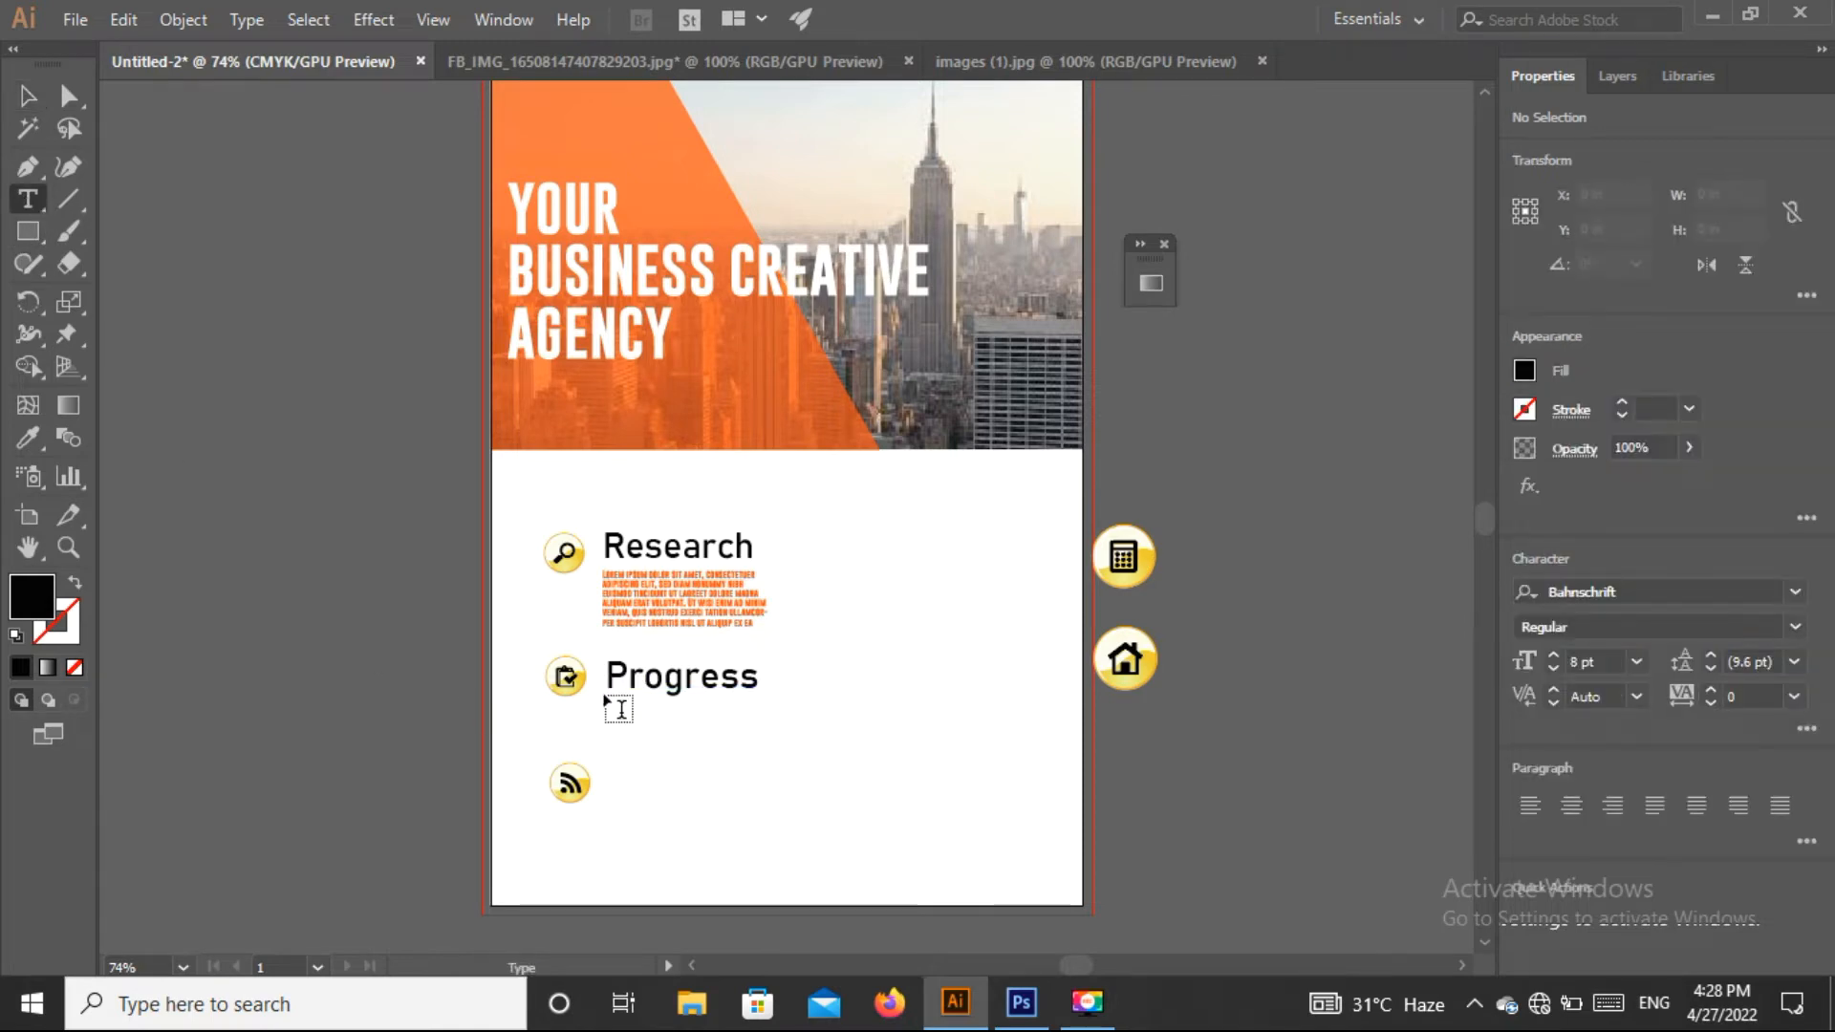
pyautogui.moveTo(604, 702); pyautogui.dragTo(769, 753)
pyautogui.click(29, 99)
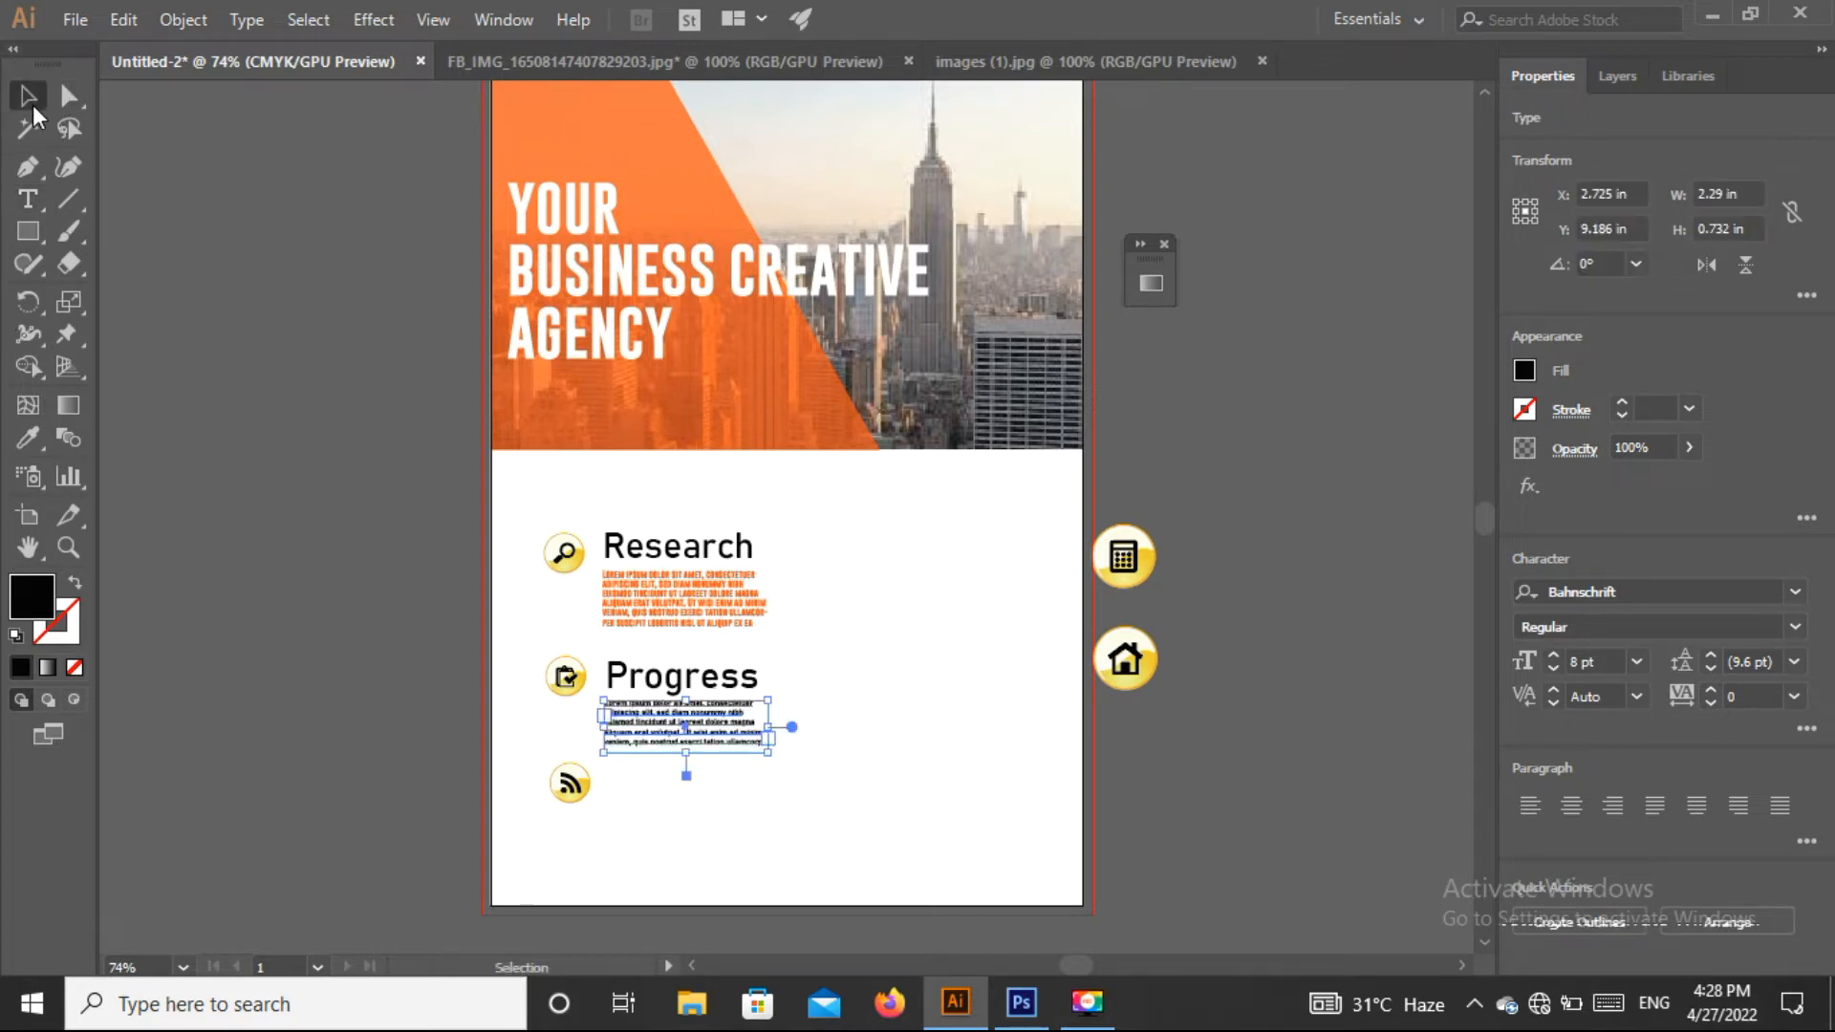
pyautogui.click(1384, 462)
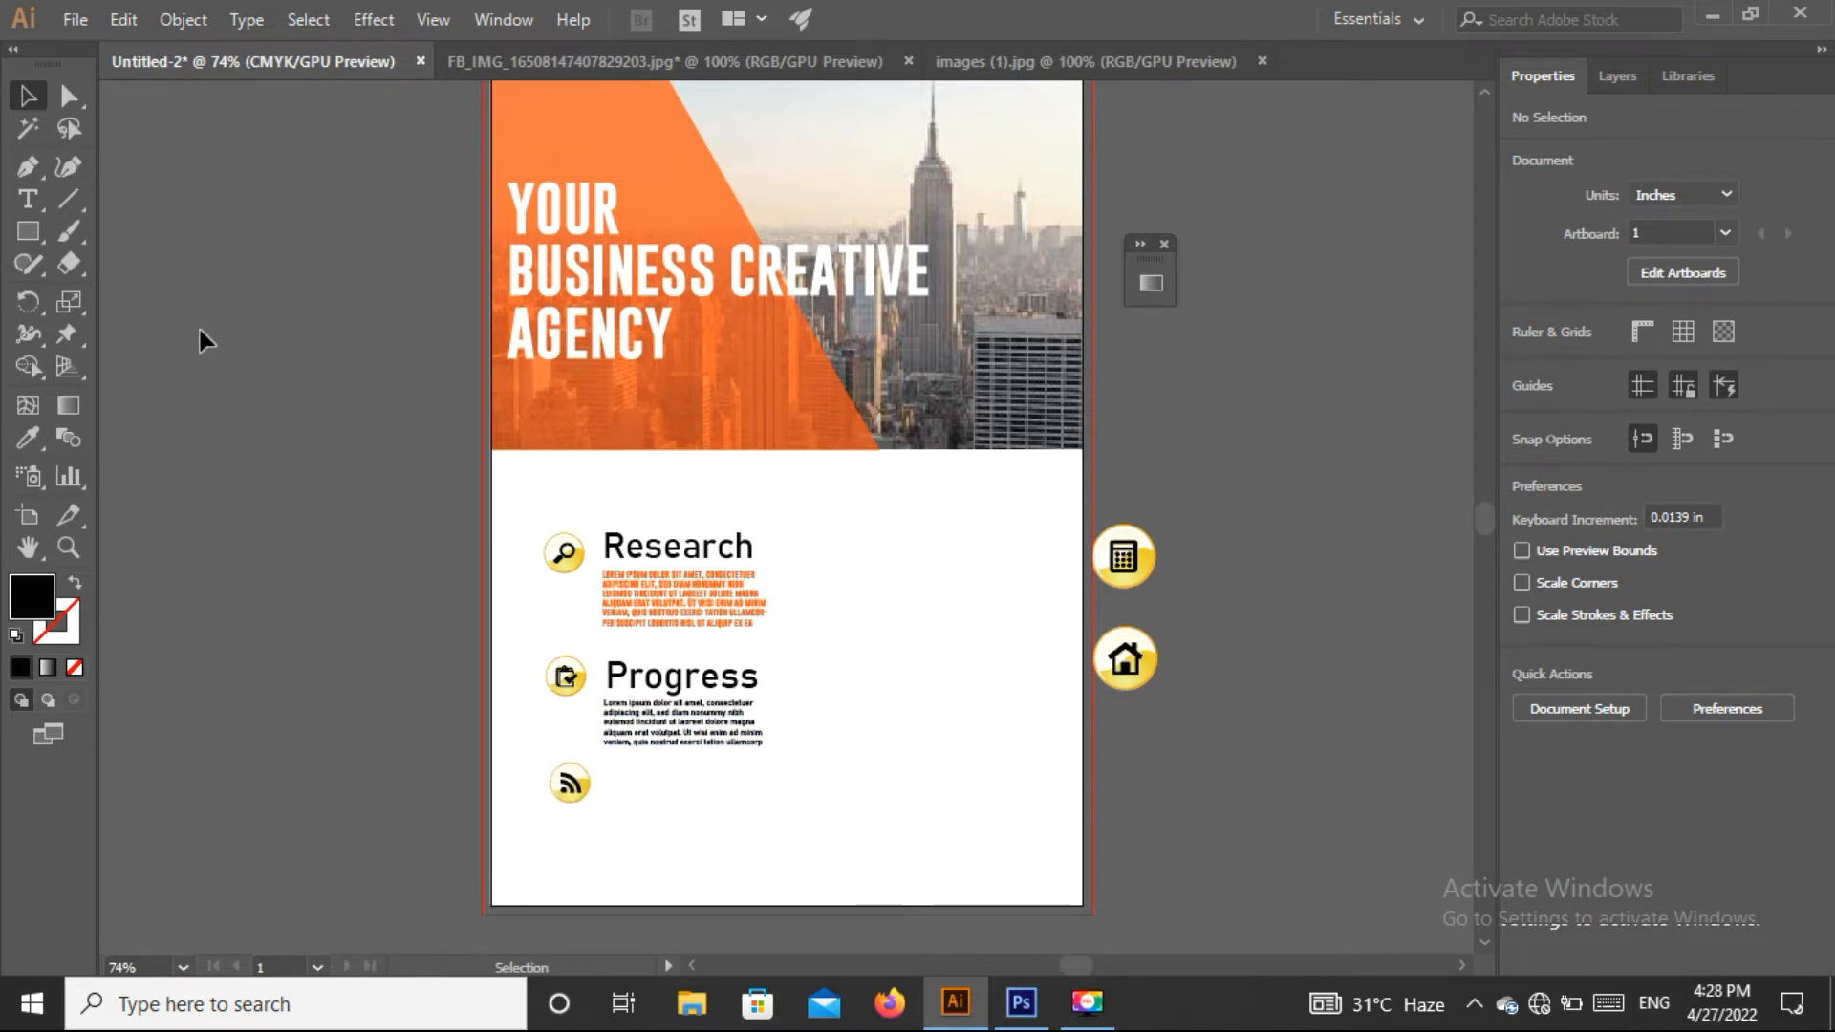
# Step: Add an "Ideas" heading beside the RSS icon and scale it to about 48 pt
pyautogui.click(32, 191)
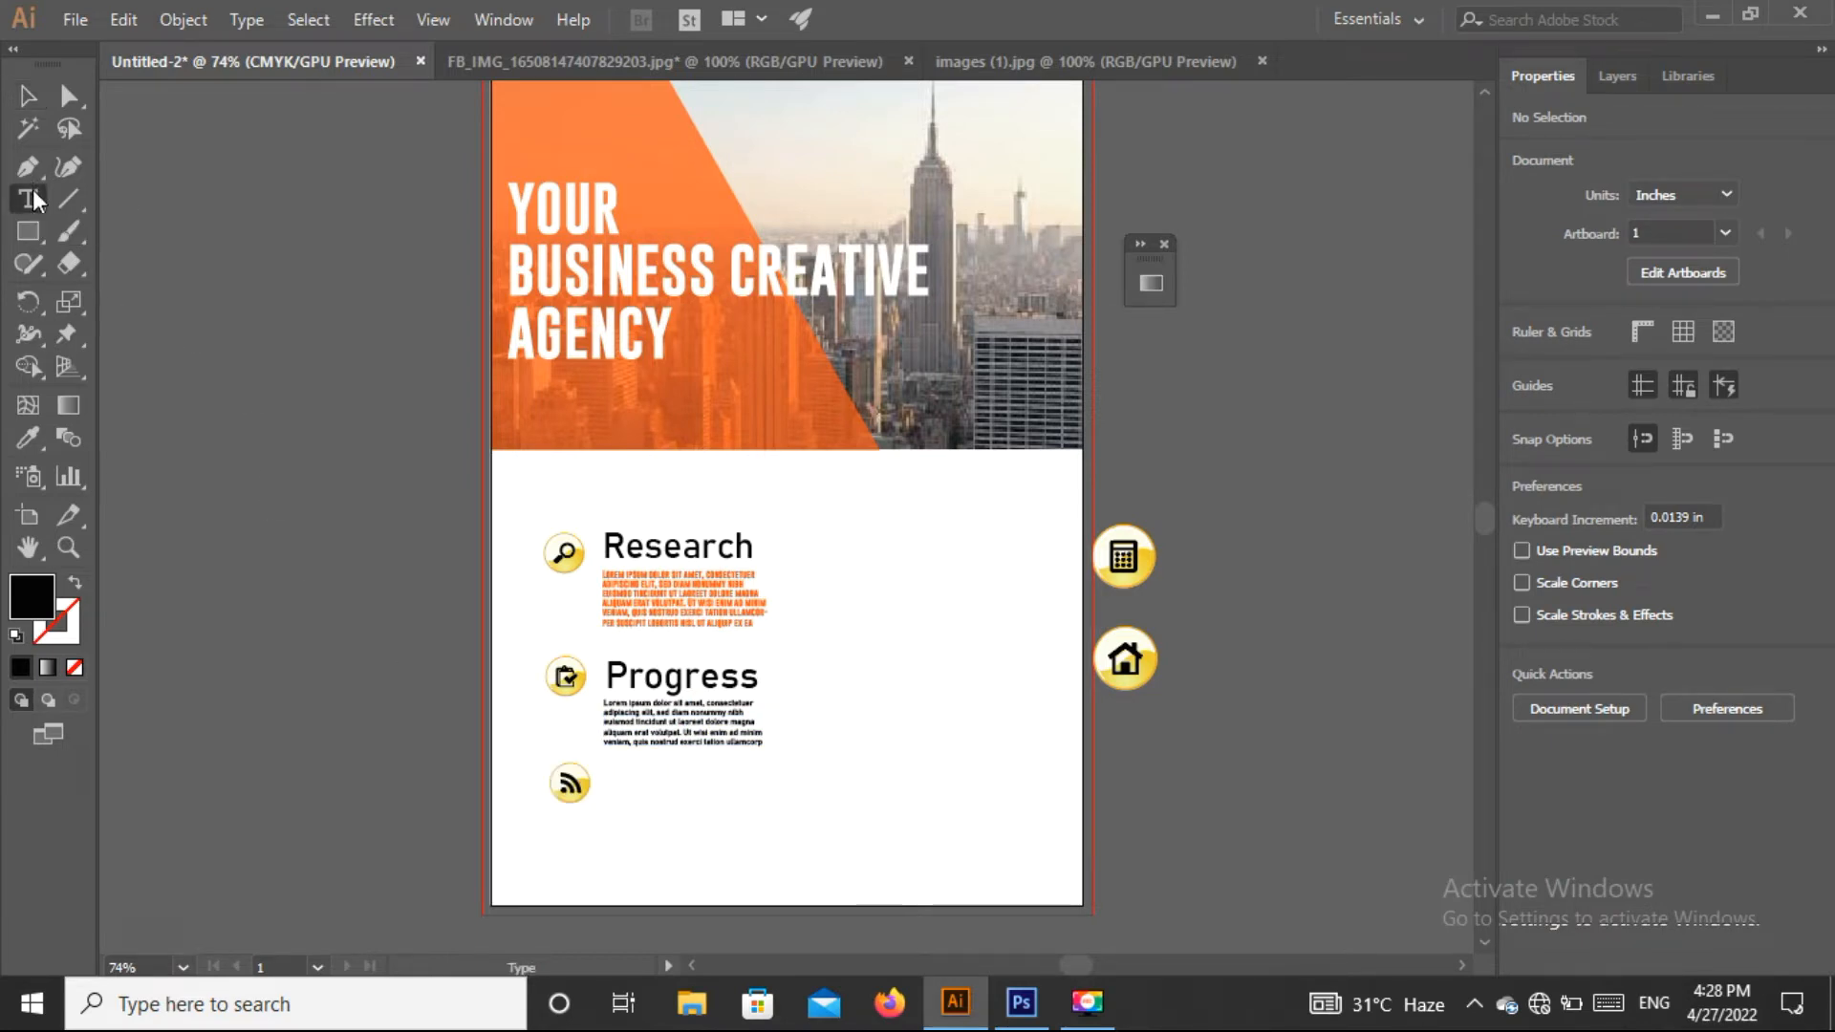
pyautogui.click(622, 790)
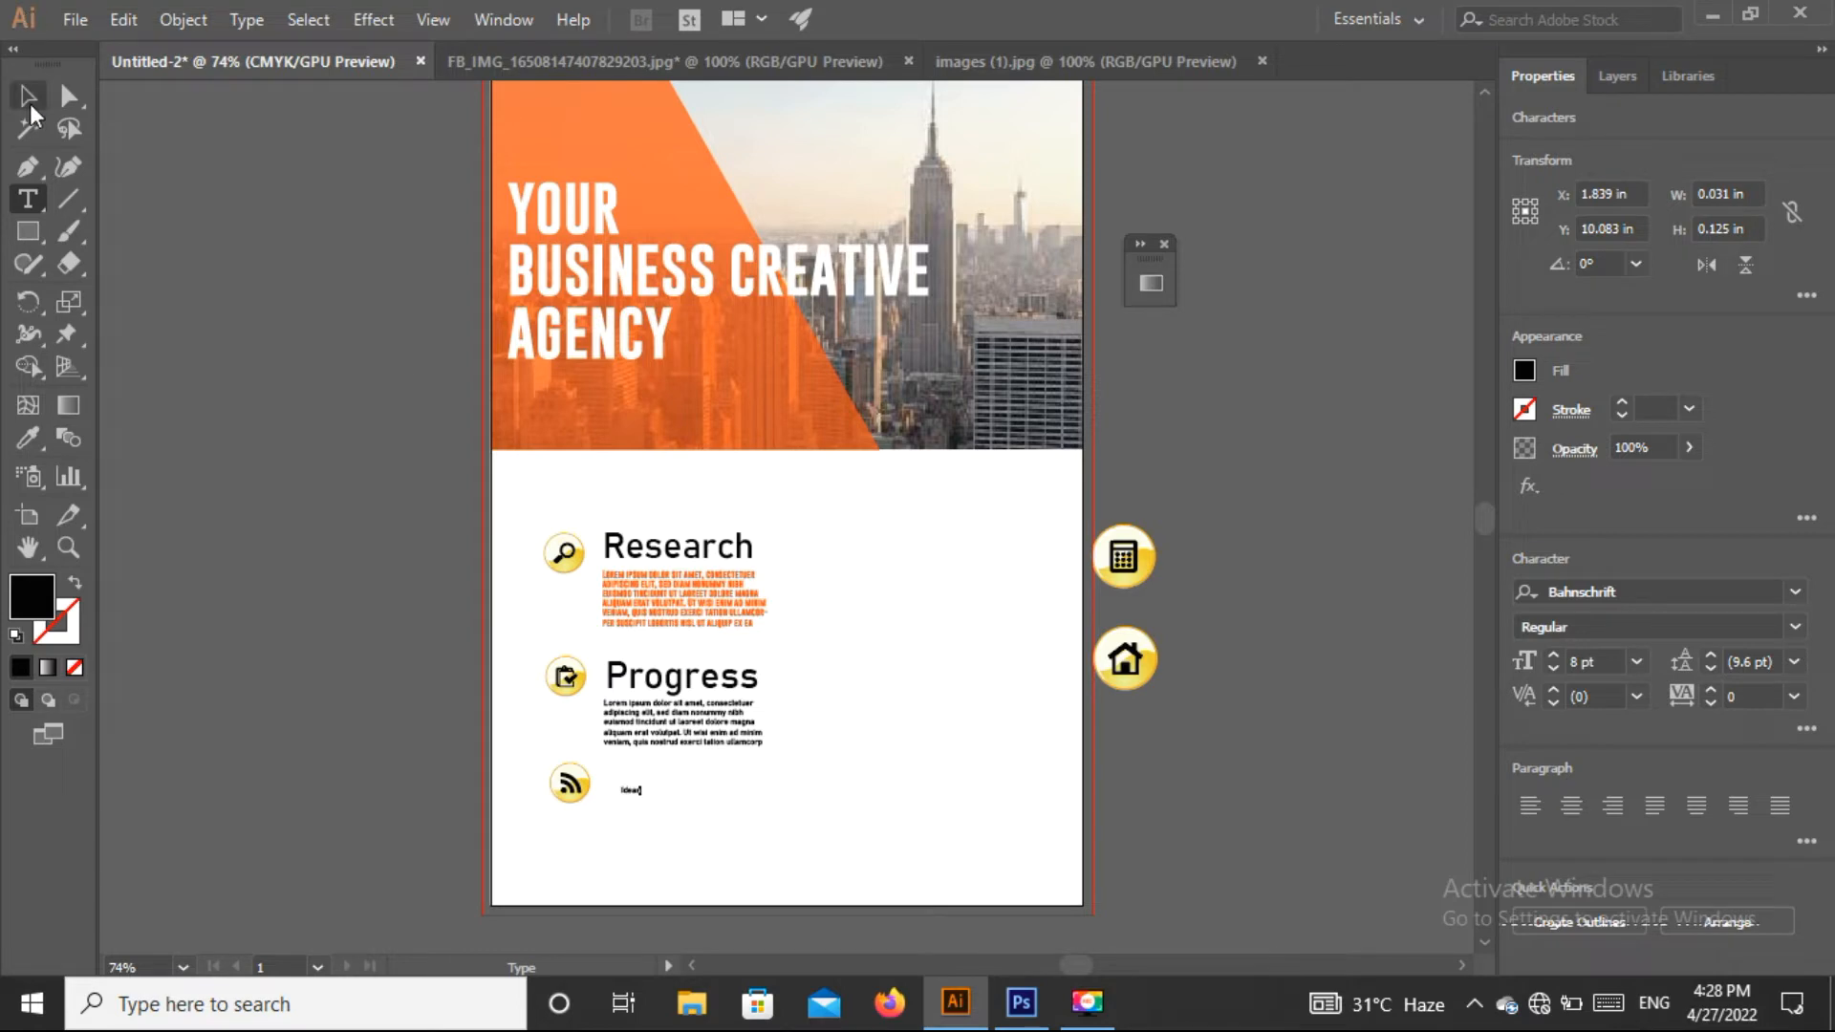
pyautogui.click(29, 101)
pyautogui.moveTo(646, 806); pyautogui.dragTo(723, 817)
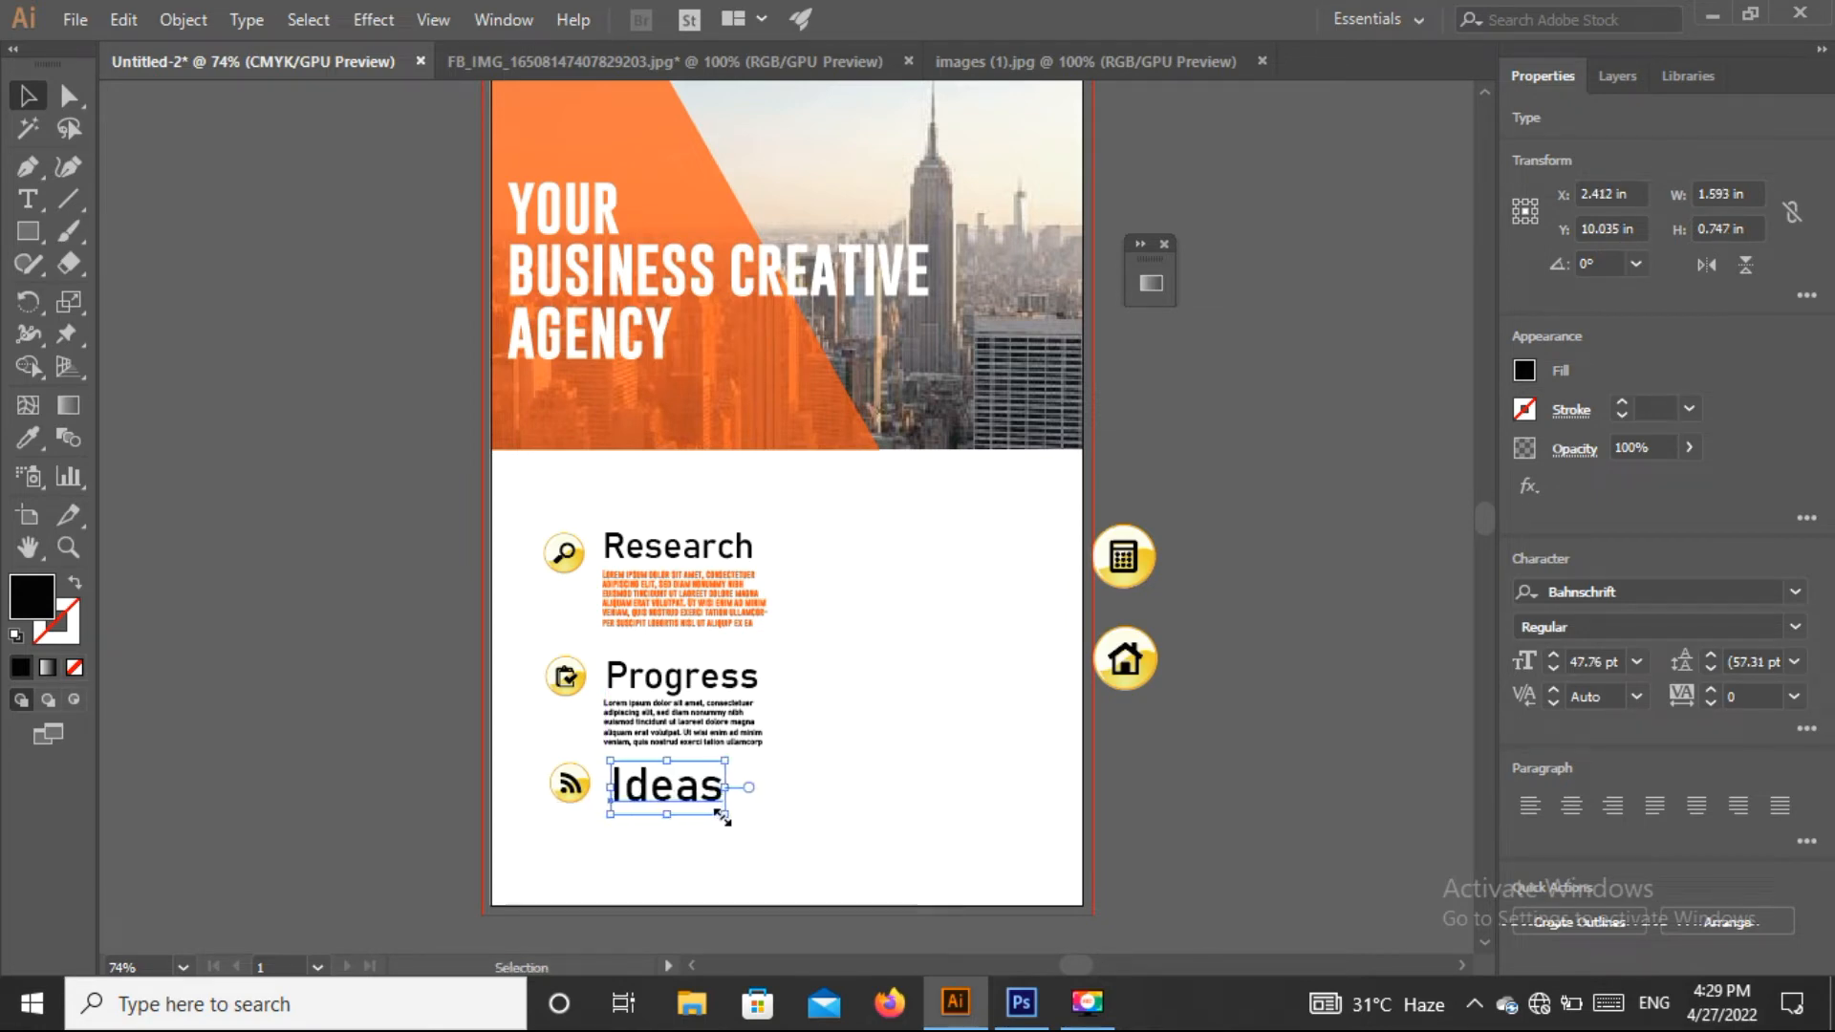
pyautogui.click(958, 692)
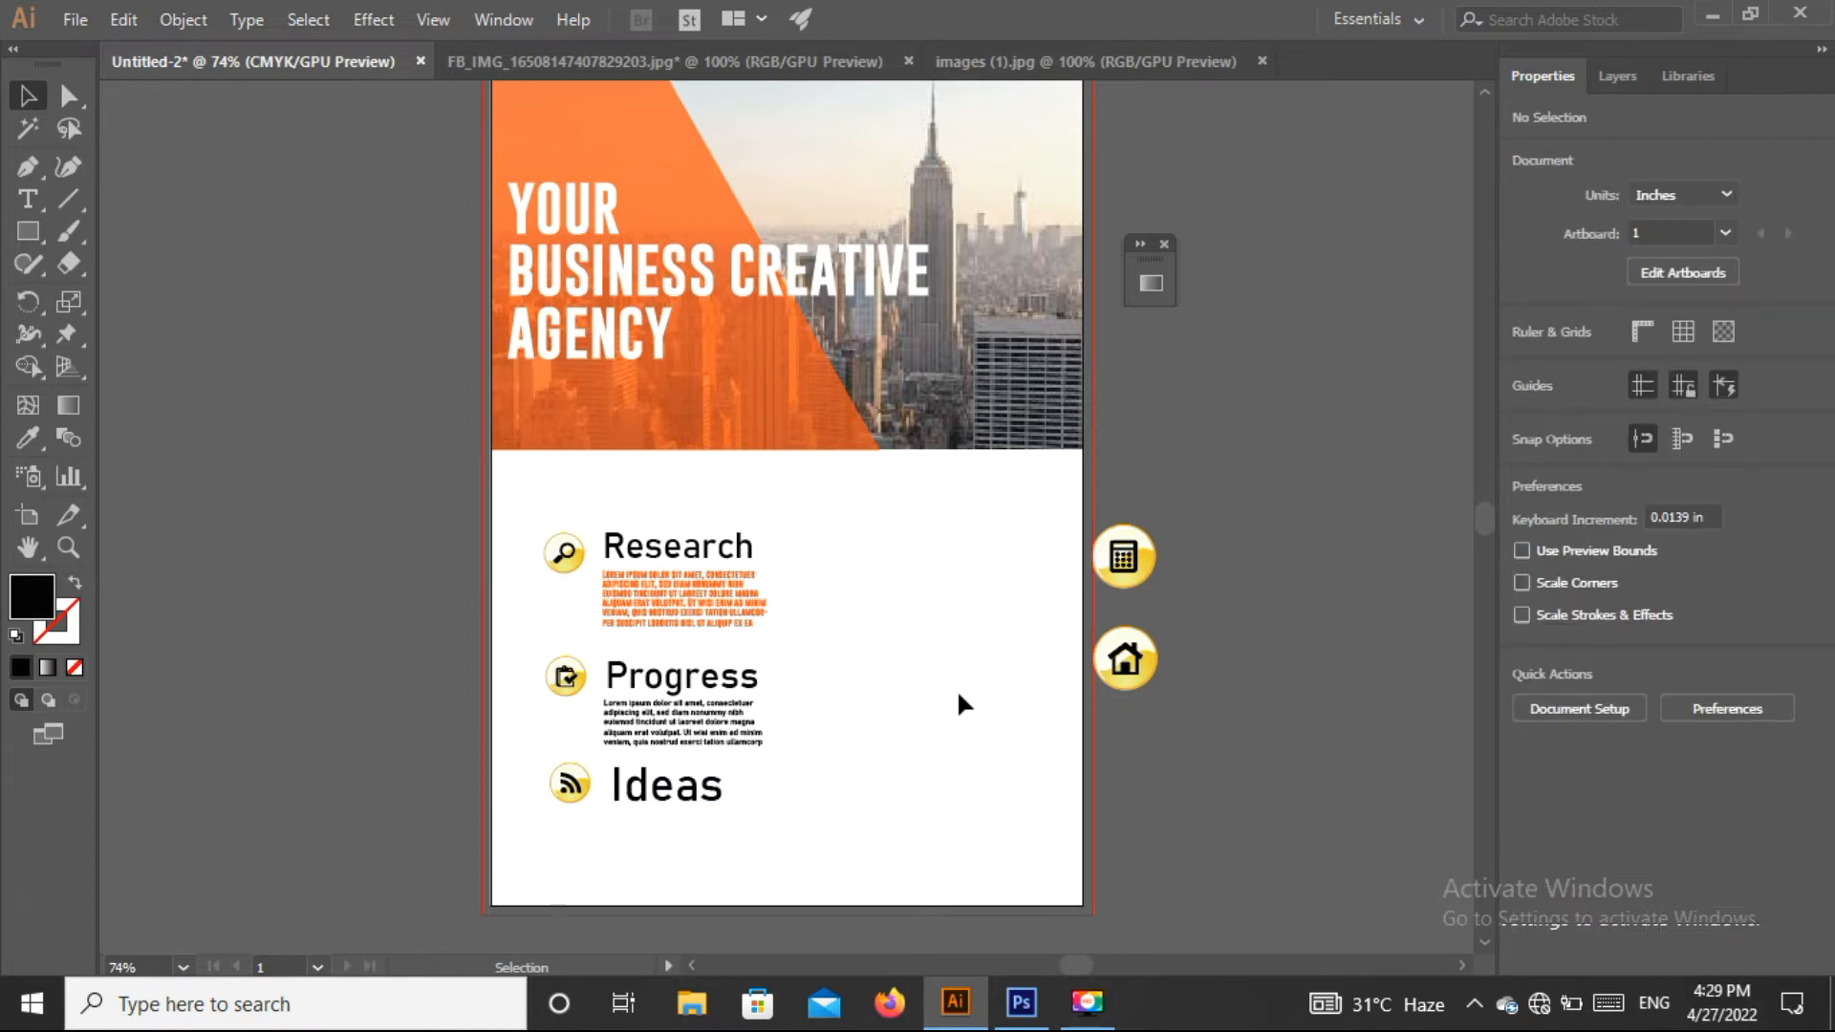
# Step: Add a placeholder text area about 2 by 0.8 in directly below the "Ideas" heading
pyautogui.click(29, 200)
pyautogui.moveTo(605, 817); pyautogui.dragTo(750, 876)
pyautogui.click(25, 97)
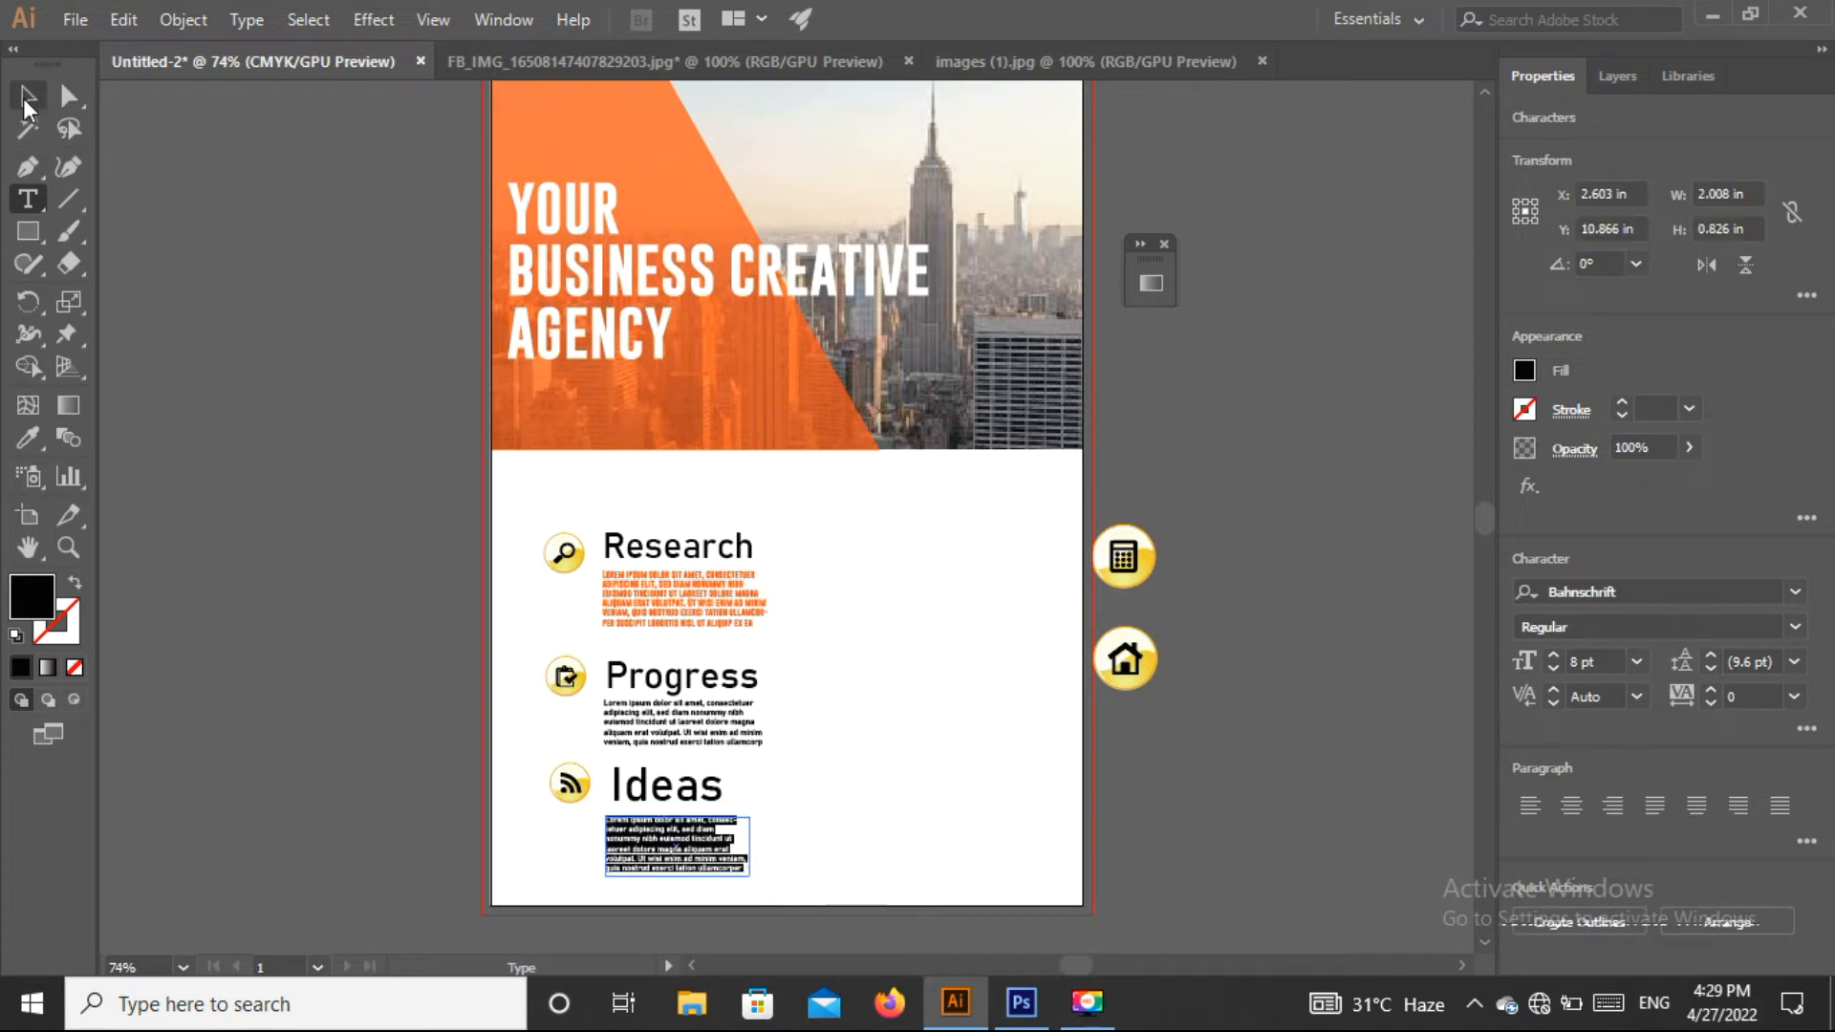
# Step: Replace the orange placeholder text below "Research" with a black Bahnschrift text area about 2.1 by 0.8 in, leaving a small gap under the heading
pyautogui.click(723, 586)
pyautogui.press('Delete')
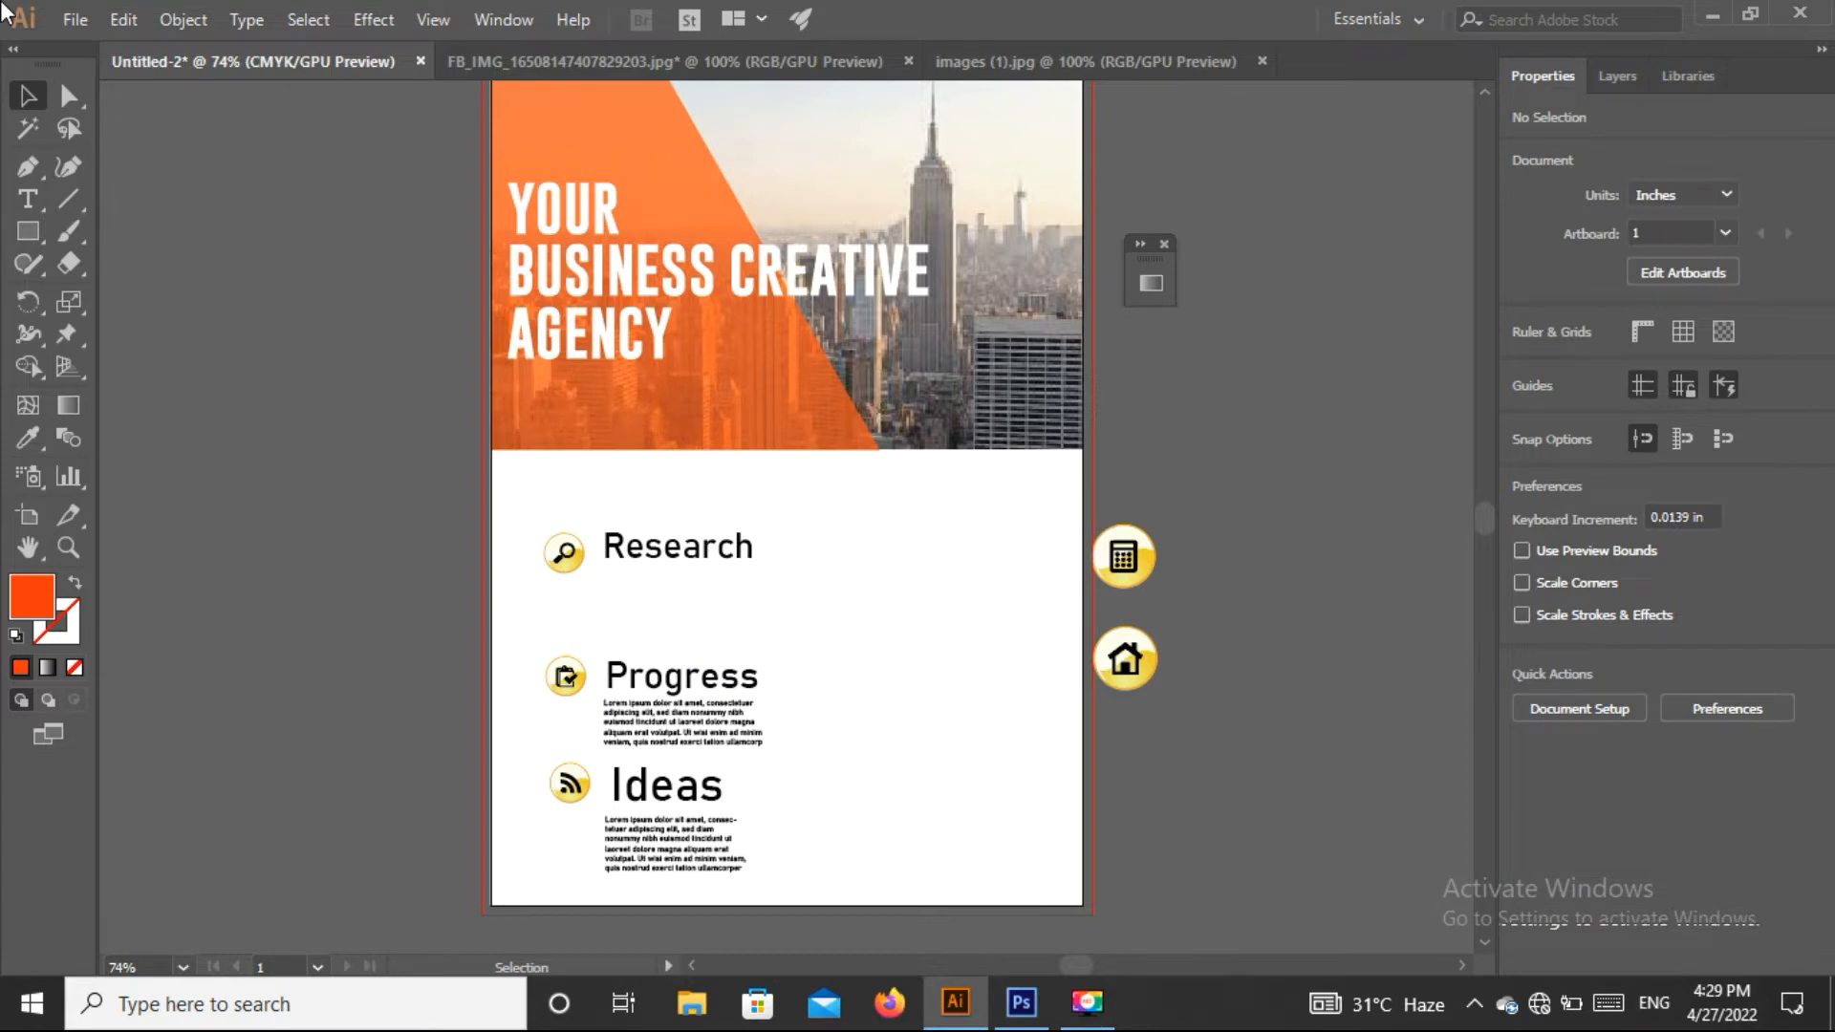
pyautogui.click(35, 193)
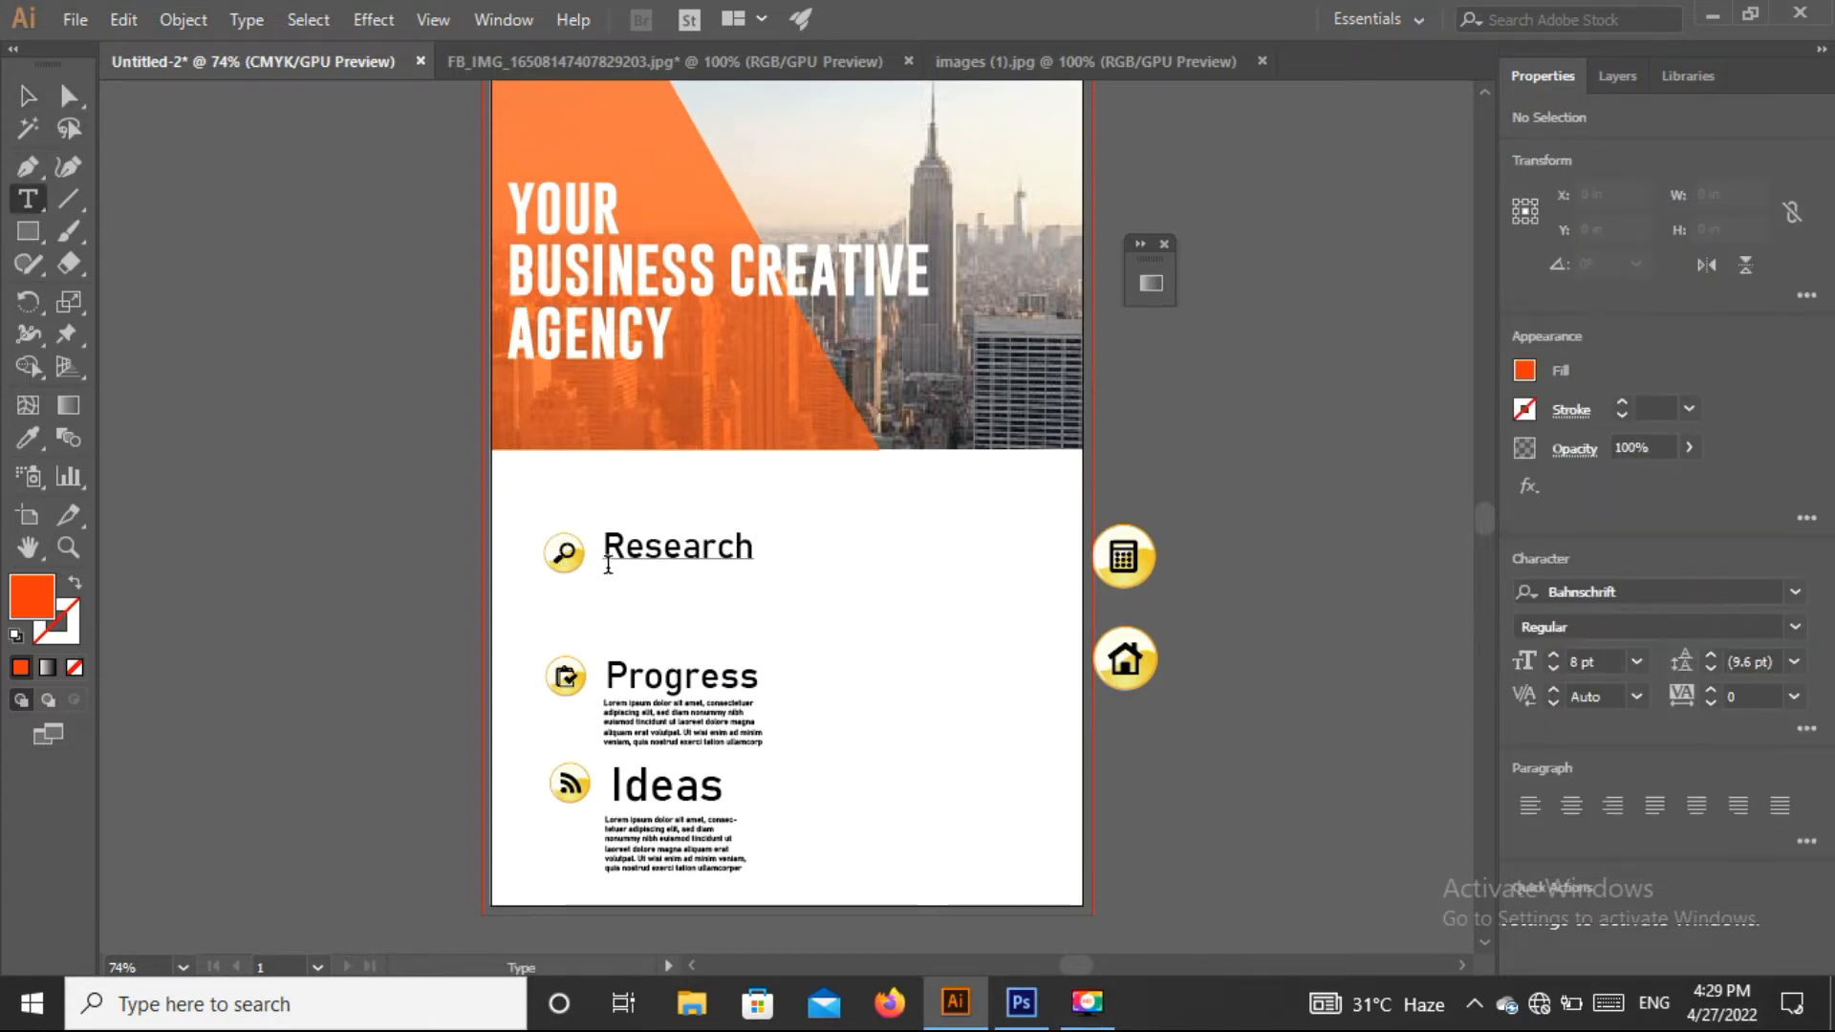
pyautogui.moveTo(602, 569); pyautogui.dragTo(753, 623)
pyautogui.click(27, 96)
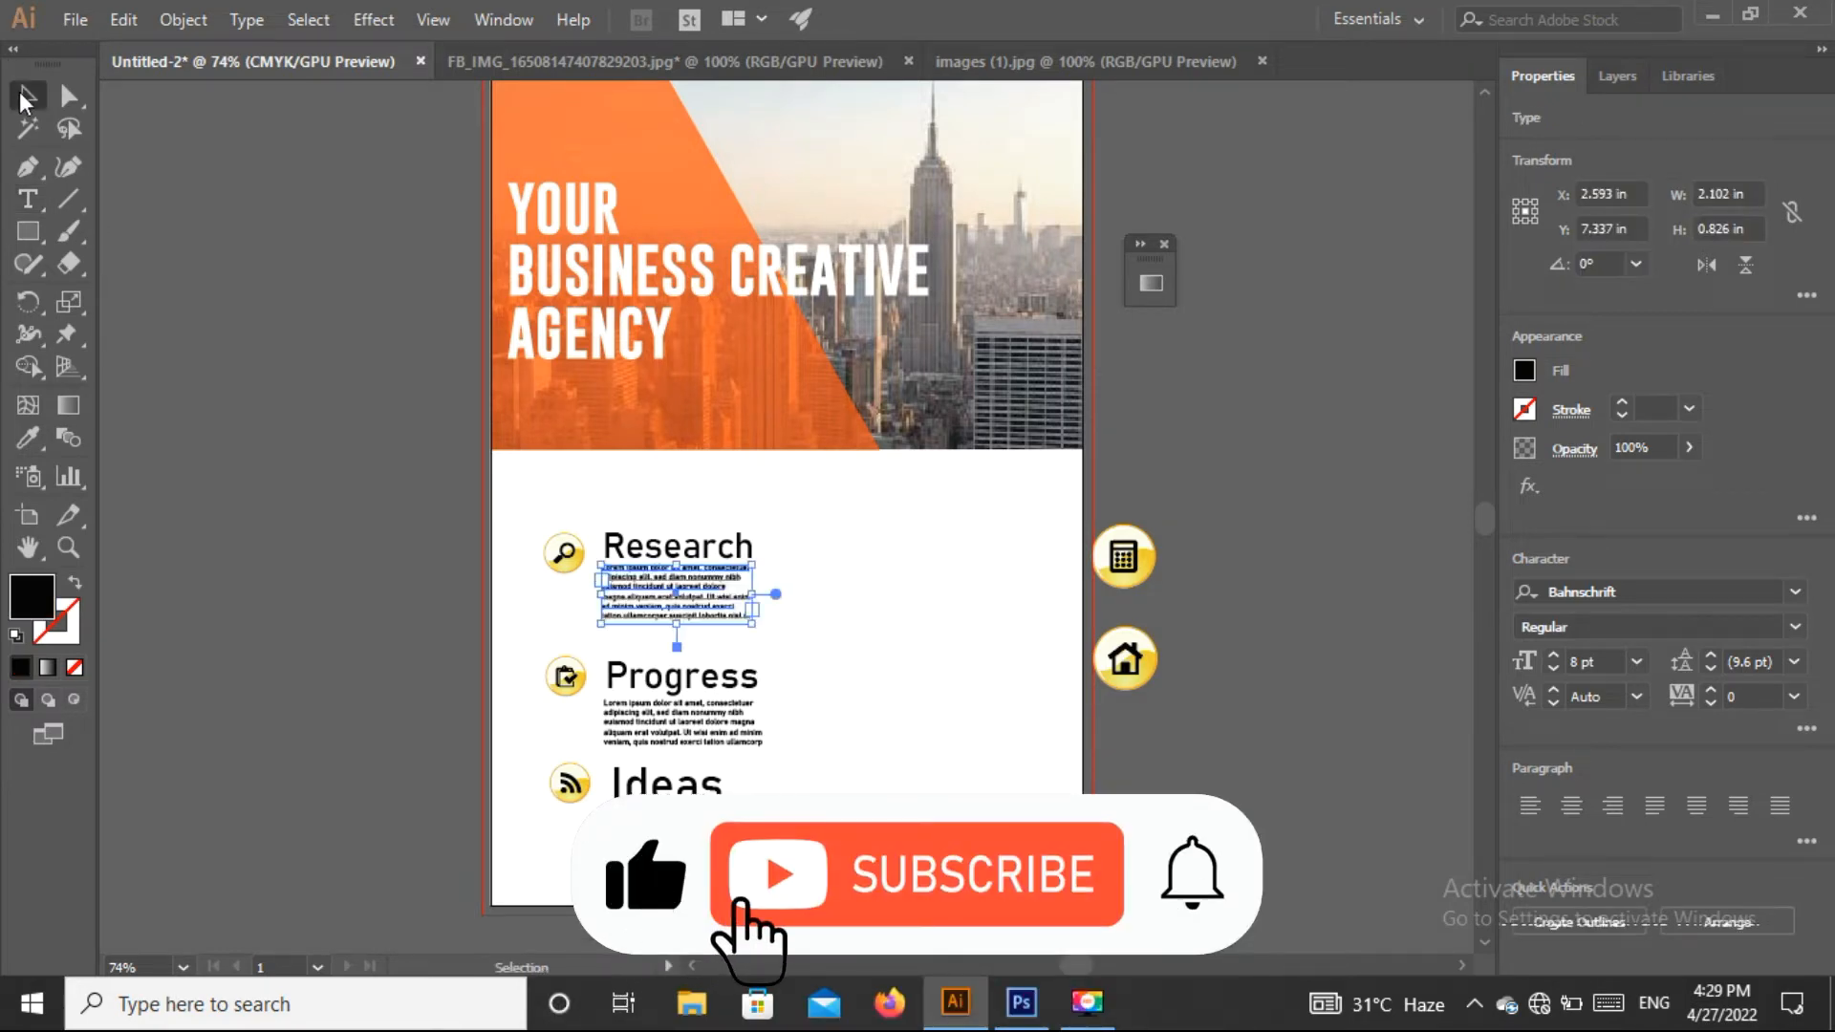
pyautogui.click(866, 512)
pyautogui.moveTo(709, 598); pyautogui.dragTo(737, 614)
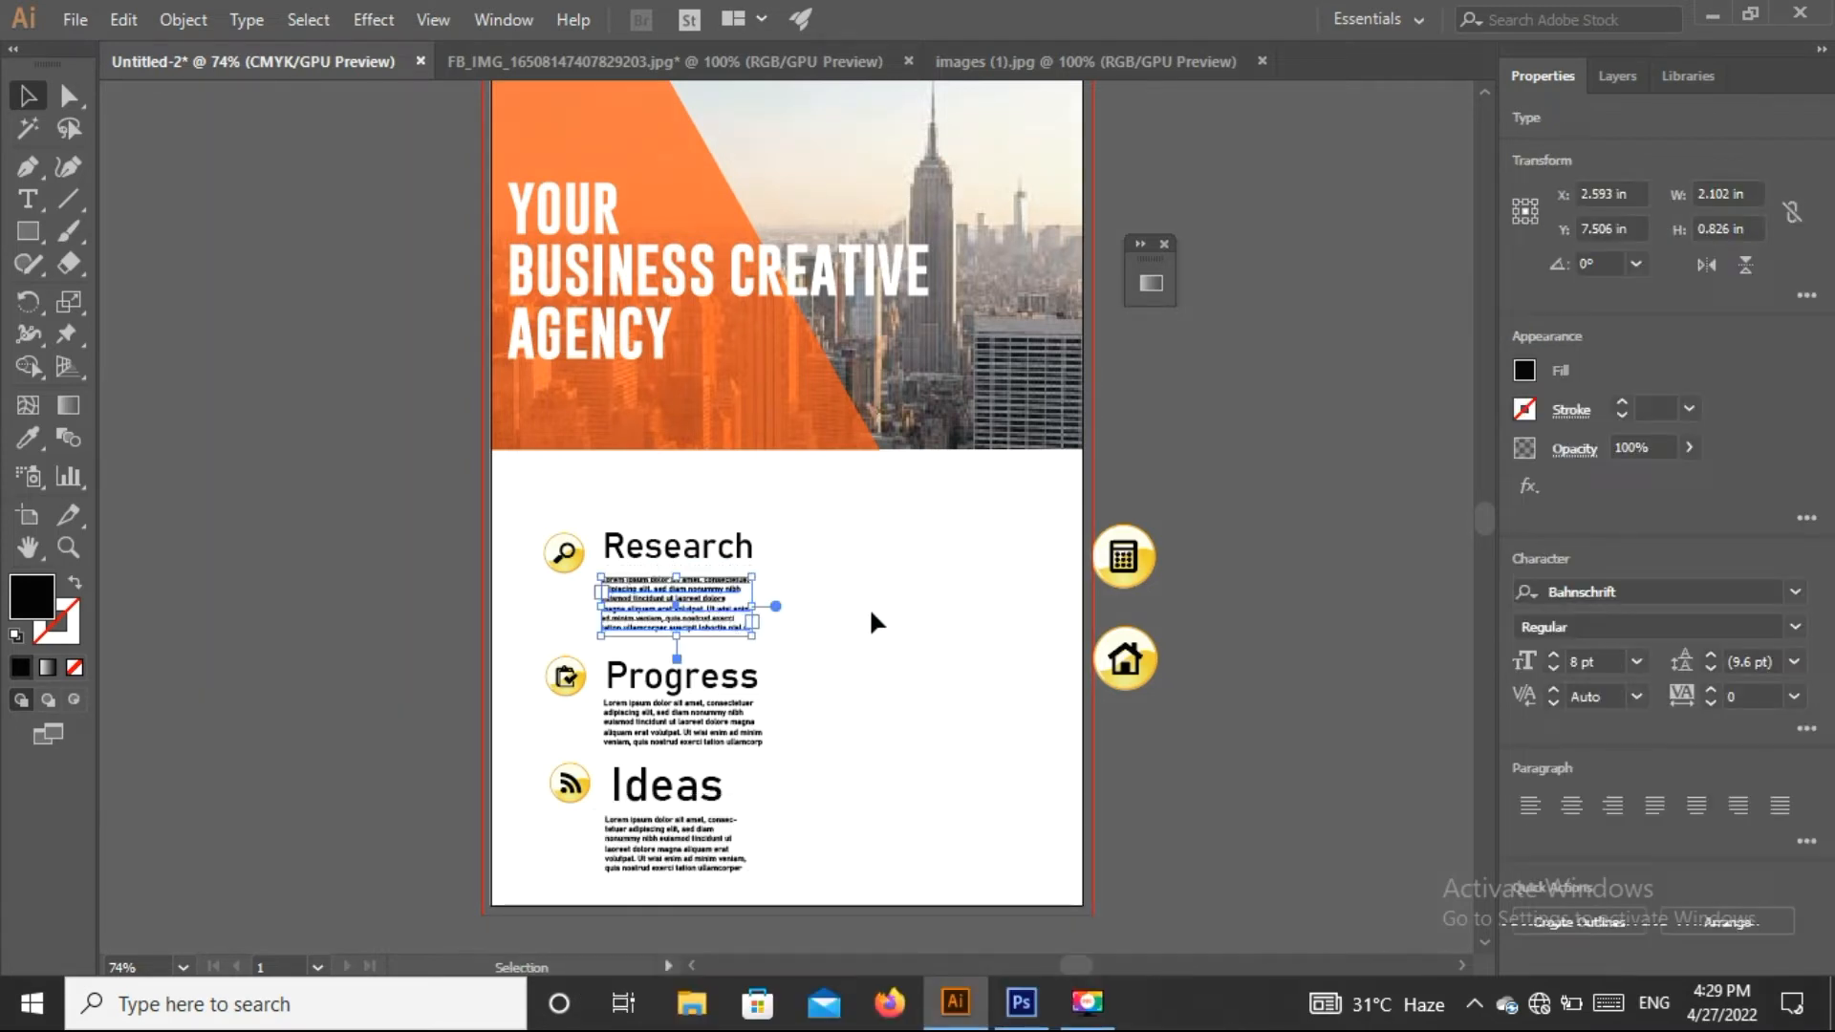
pyautogui.click(784, 650)
# Step: Nudge the "Progress" heading slightly up and its placeholder text slightly down to open the gap between them
pyautogui.click(695, 690)
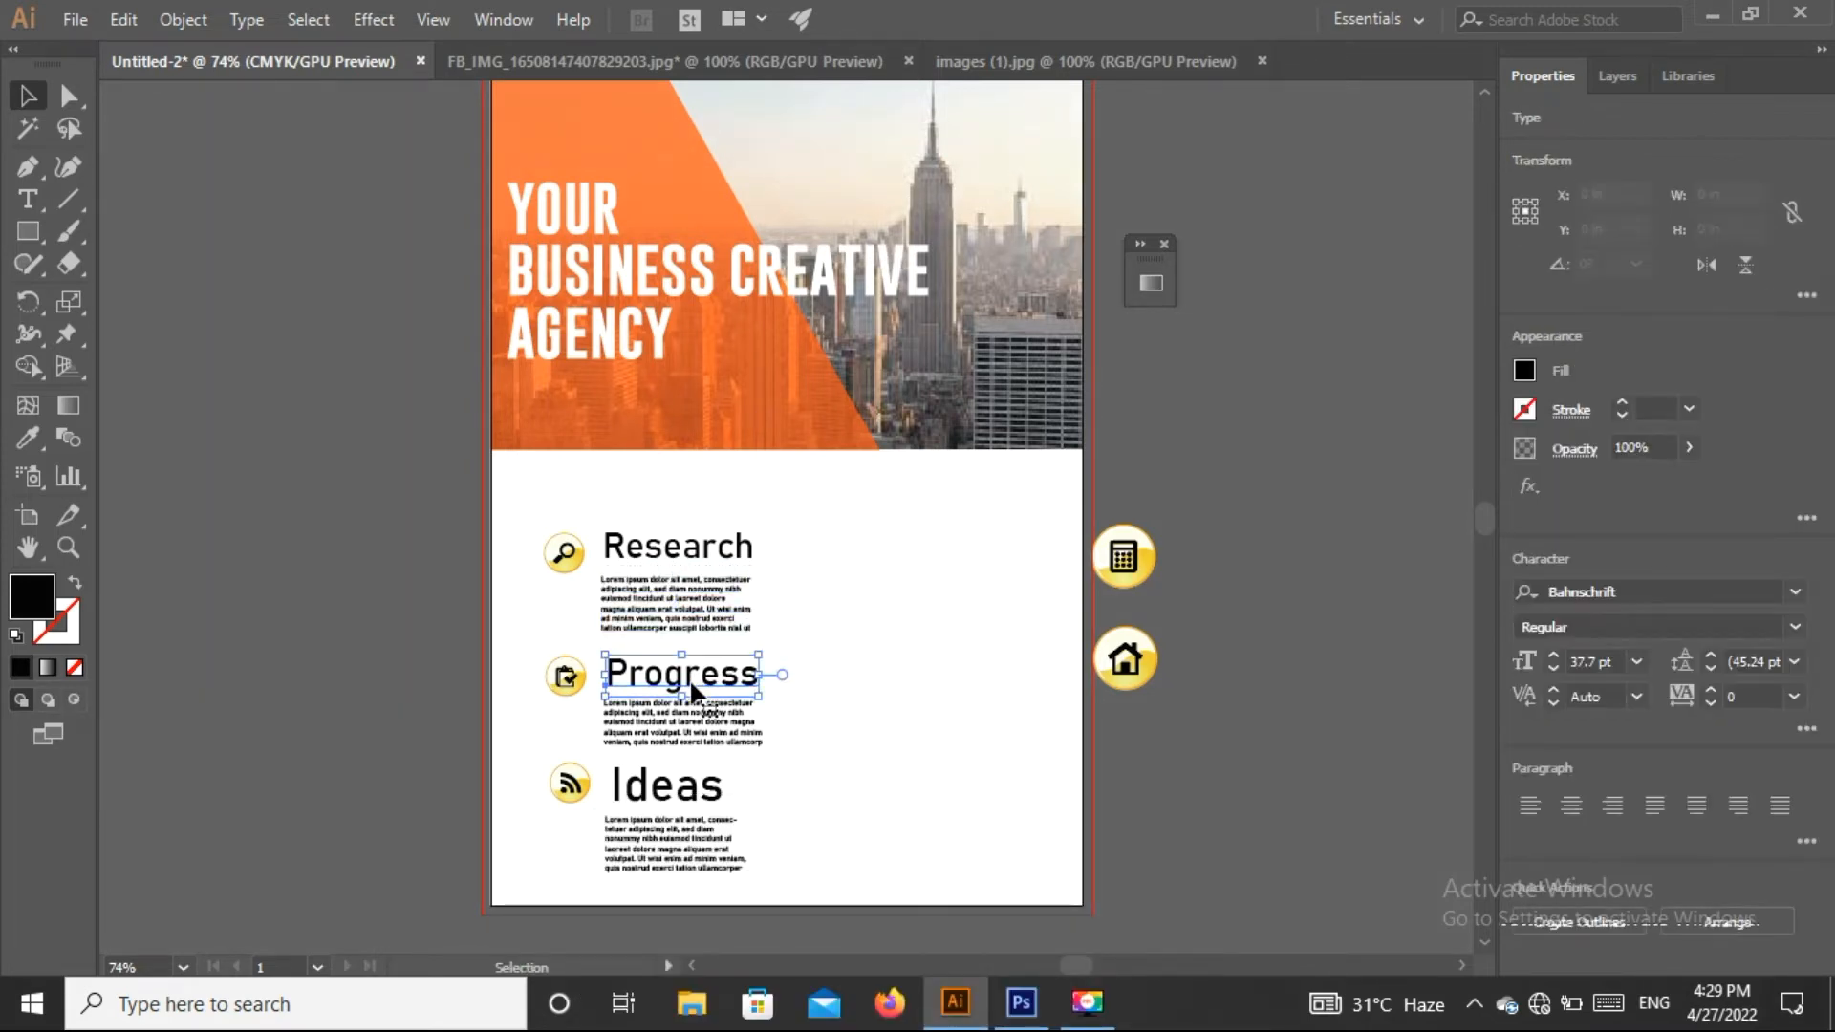
pyautogui.click(841, 686)
pyautogui.click(612, 730)
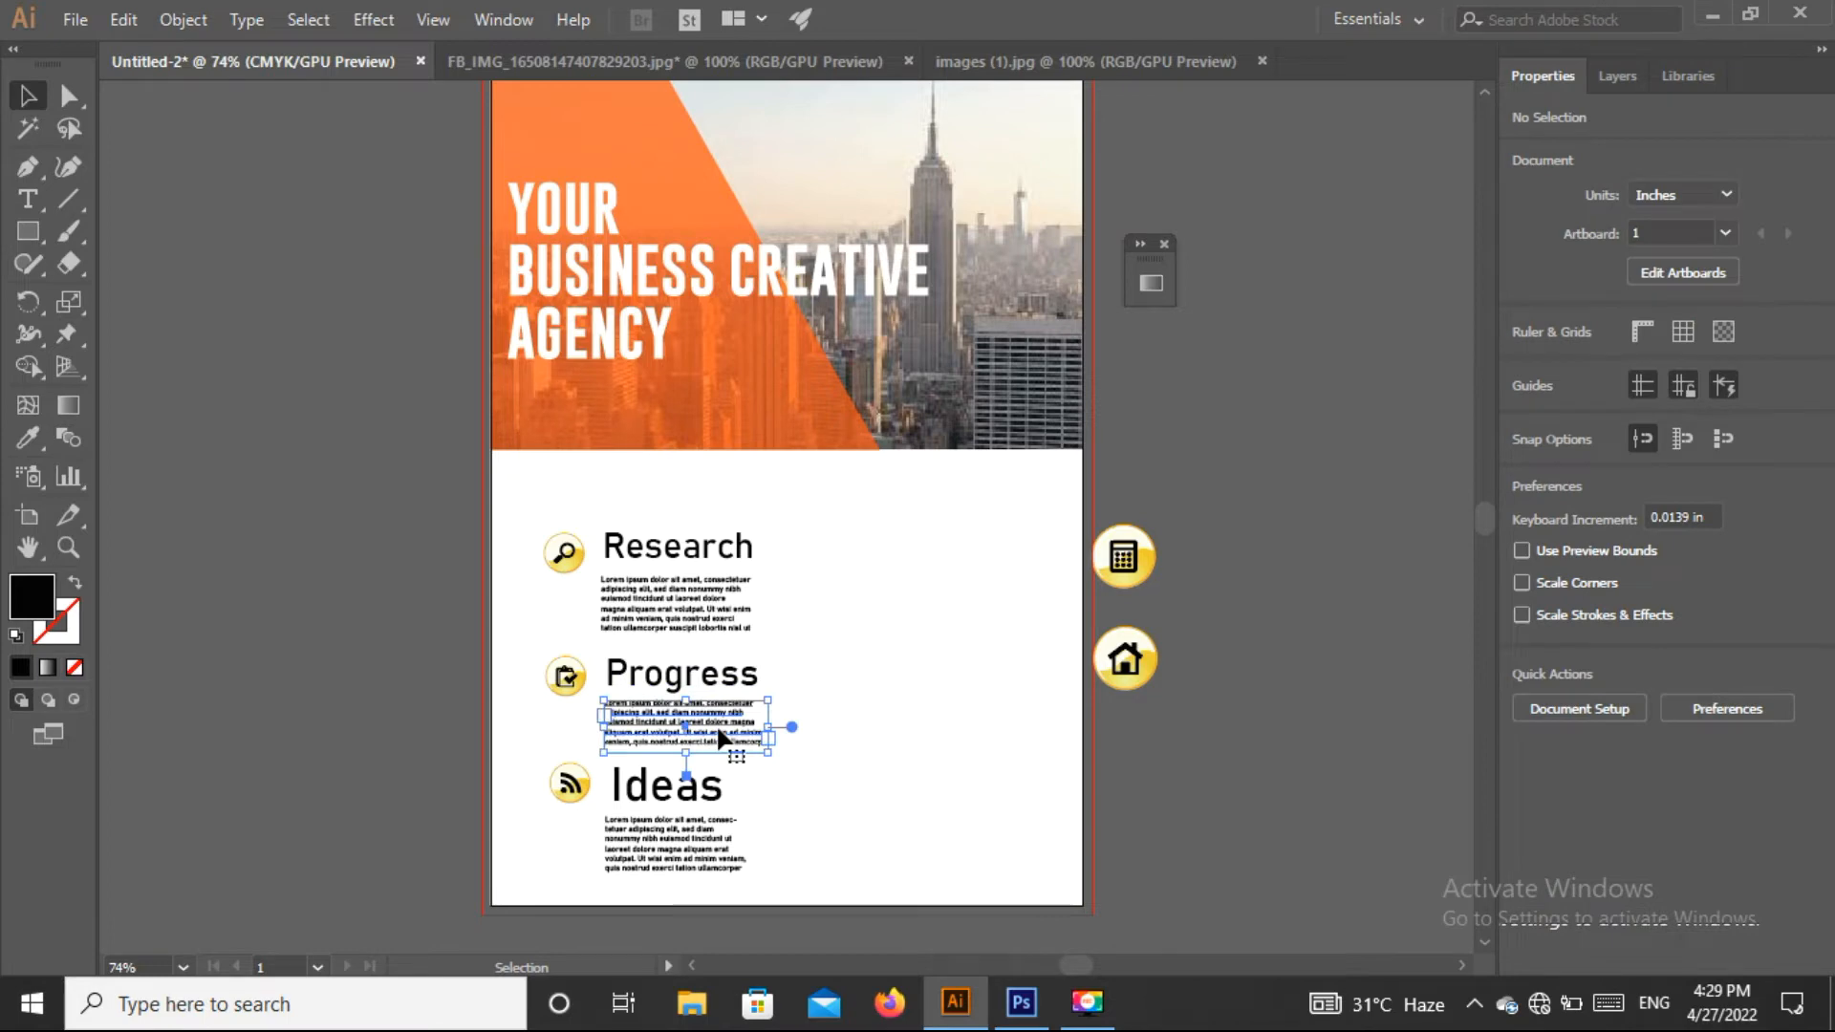
pyautogui.click(888, 741)
# Step: Nudge the "Ideas" heading slightly up and shift its placeholder text right to align with the heading's left edge
pyautogui.click(667, 799)
pyautogui.moveTo(667, 798); pyautogui.dragTo(667, 795)
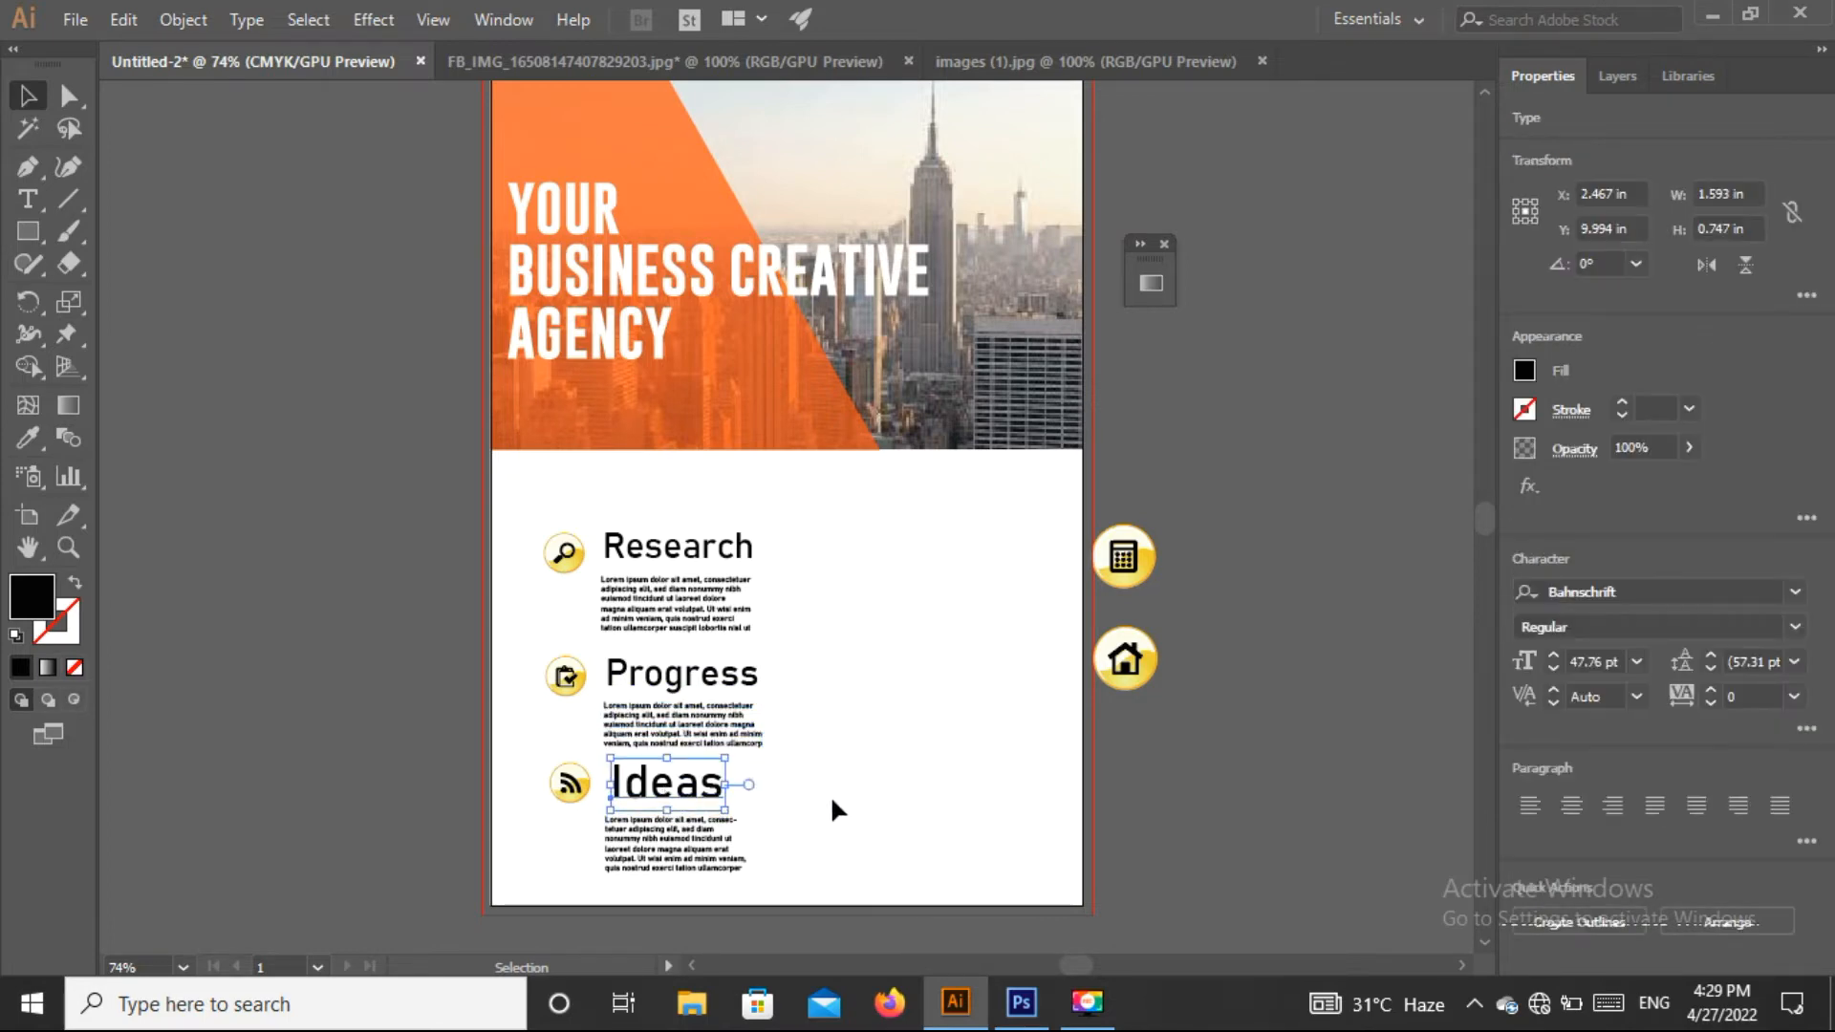
pyautogui.click(688, 837)
pyautogui.click(864, 785)
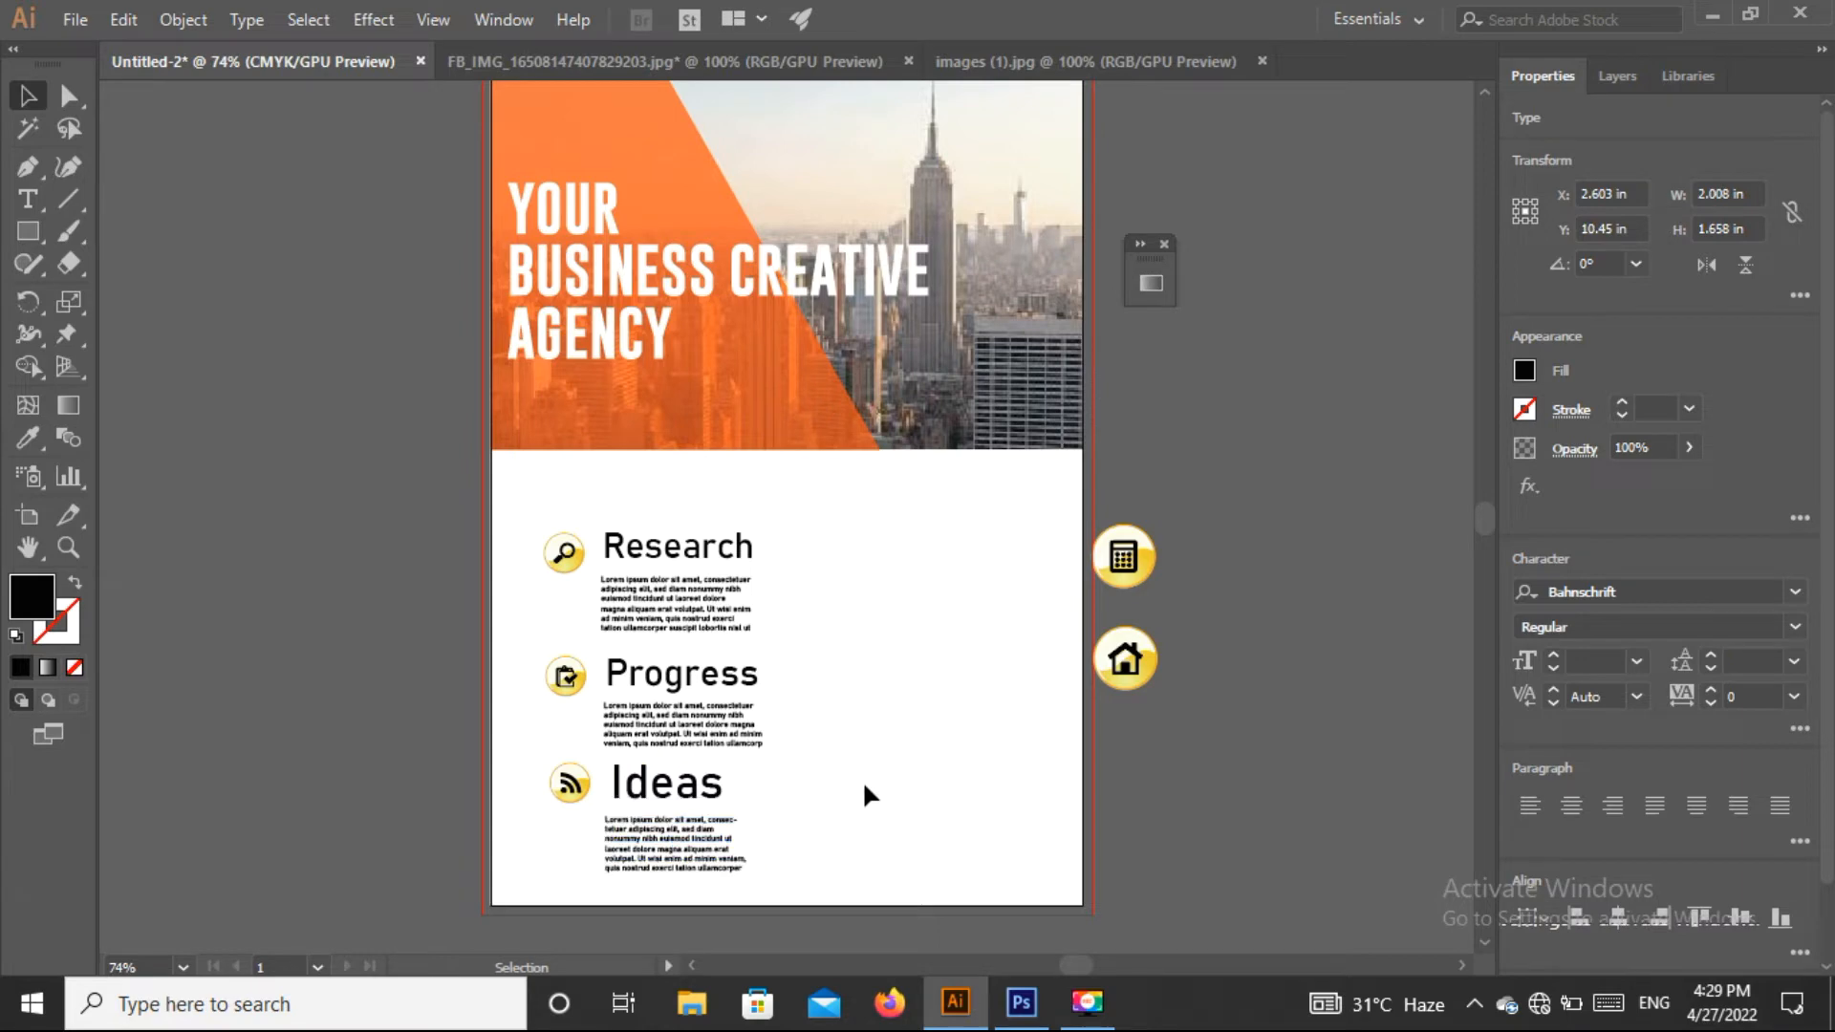
pyautogui.click(647, 858)
pyautogui.moveTo(649, 850); pyautogui.dragTo(651, 853)
pyautogui.click(822, 803)
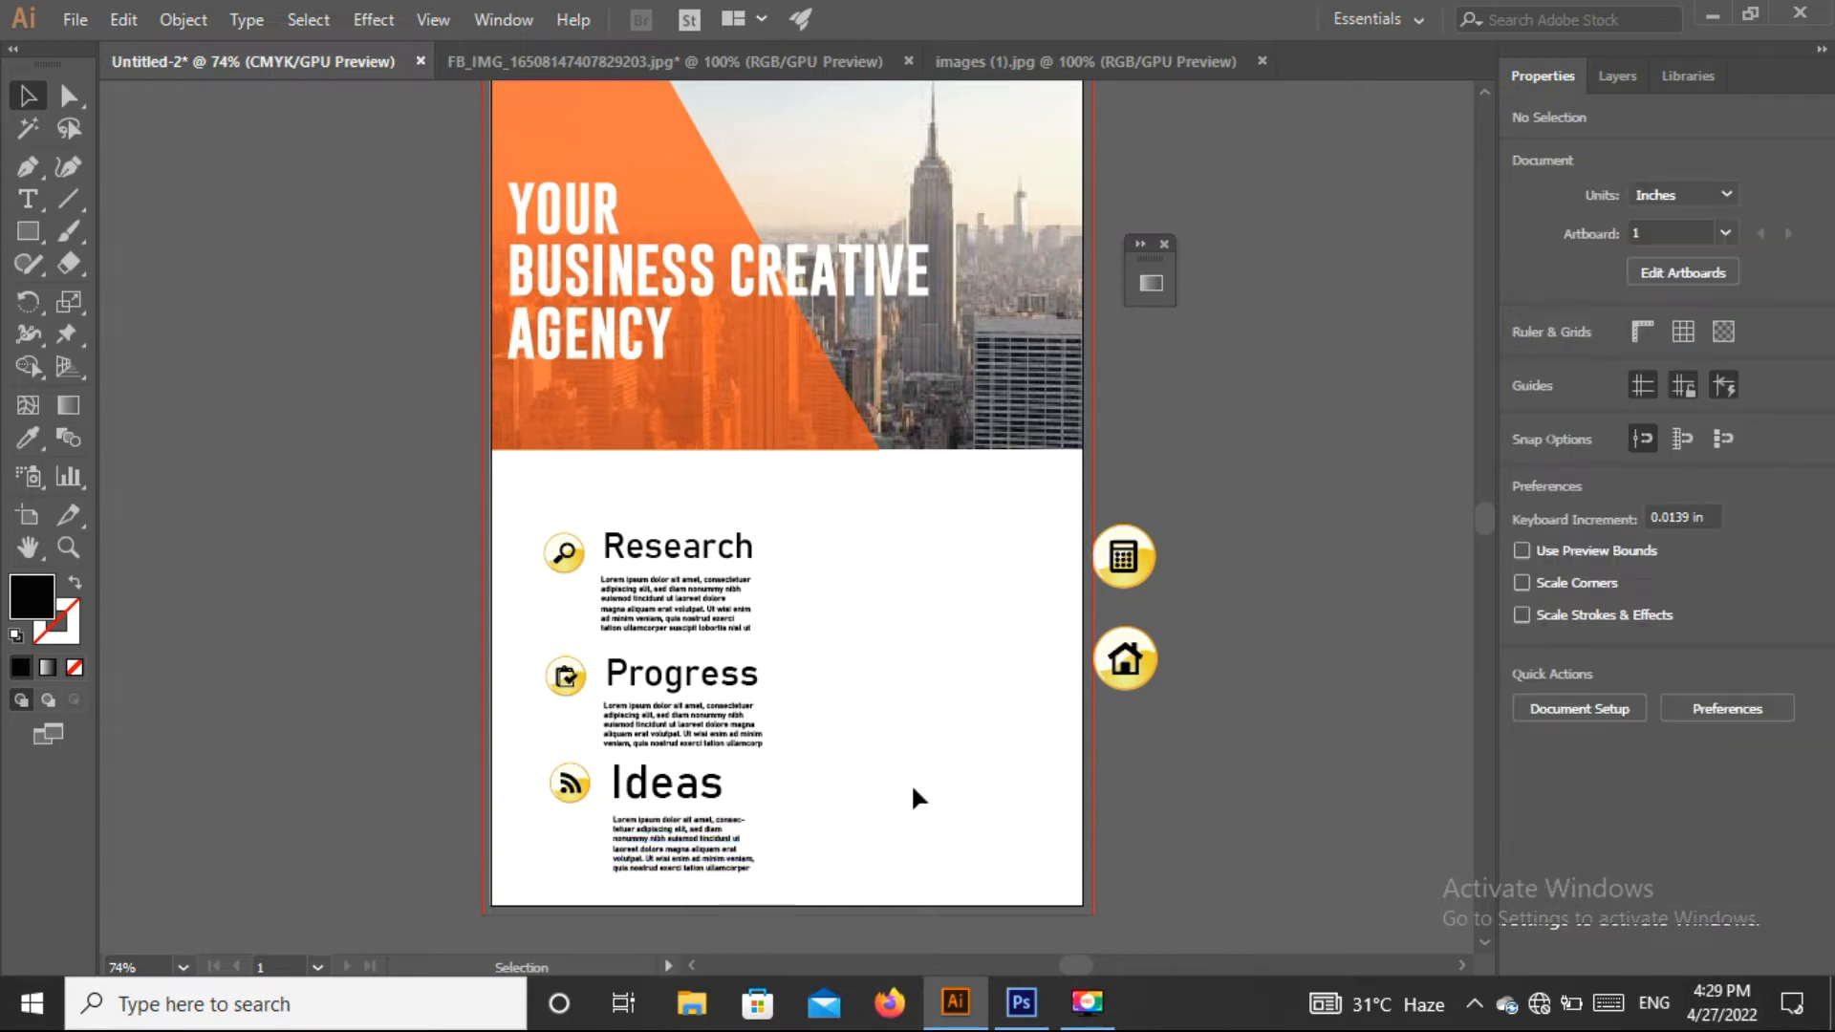
# Step: Move the calculator icon onto the artboard to the right of the "Research" heading and shrink it to match the other service icons
pyautogui.moveTo(1109, 543); pyautogui.dragTo(897, 579)
pyautogui.click(931, 579)
pyautogui.click(873, 573)
pyautogui.moveTo(899, 583); pyautogui.dragTo(917, 596)
pyautogui.click(881, 587)
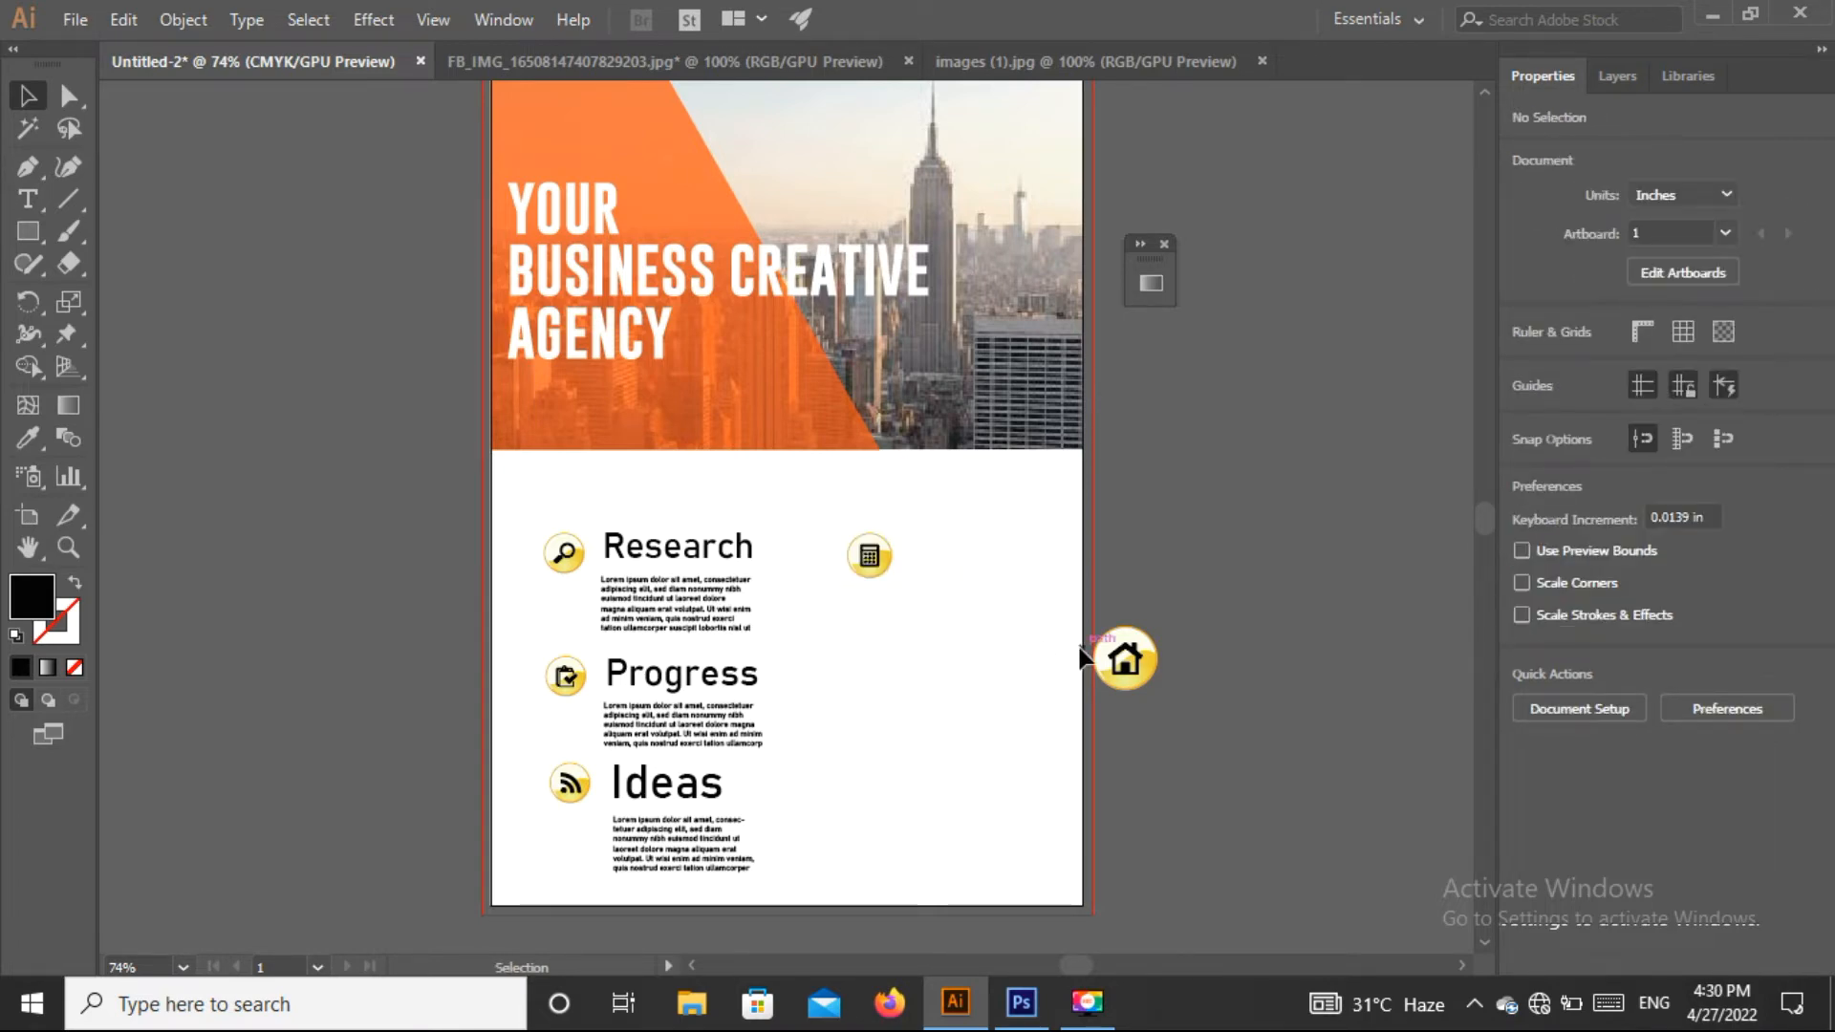
# Step: Move the house icon onto the artboard below the calculator icon, level with "Progress", and scale it down
pyautogui.moveTo(1123, 678); pyautogui.dragTo(877, 707)
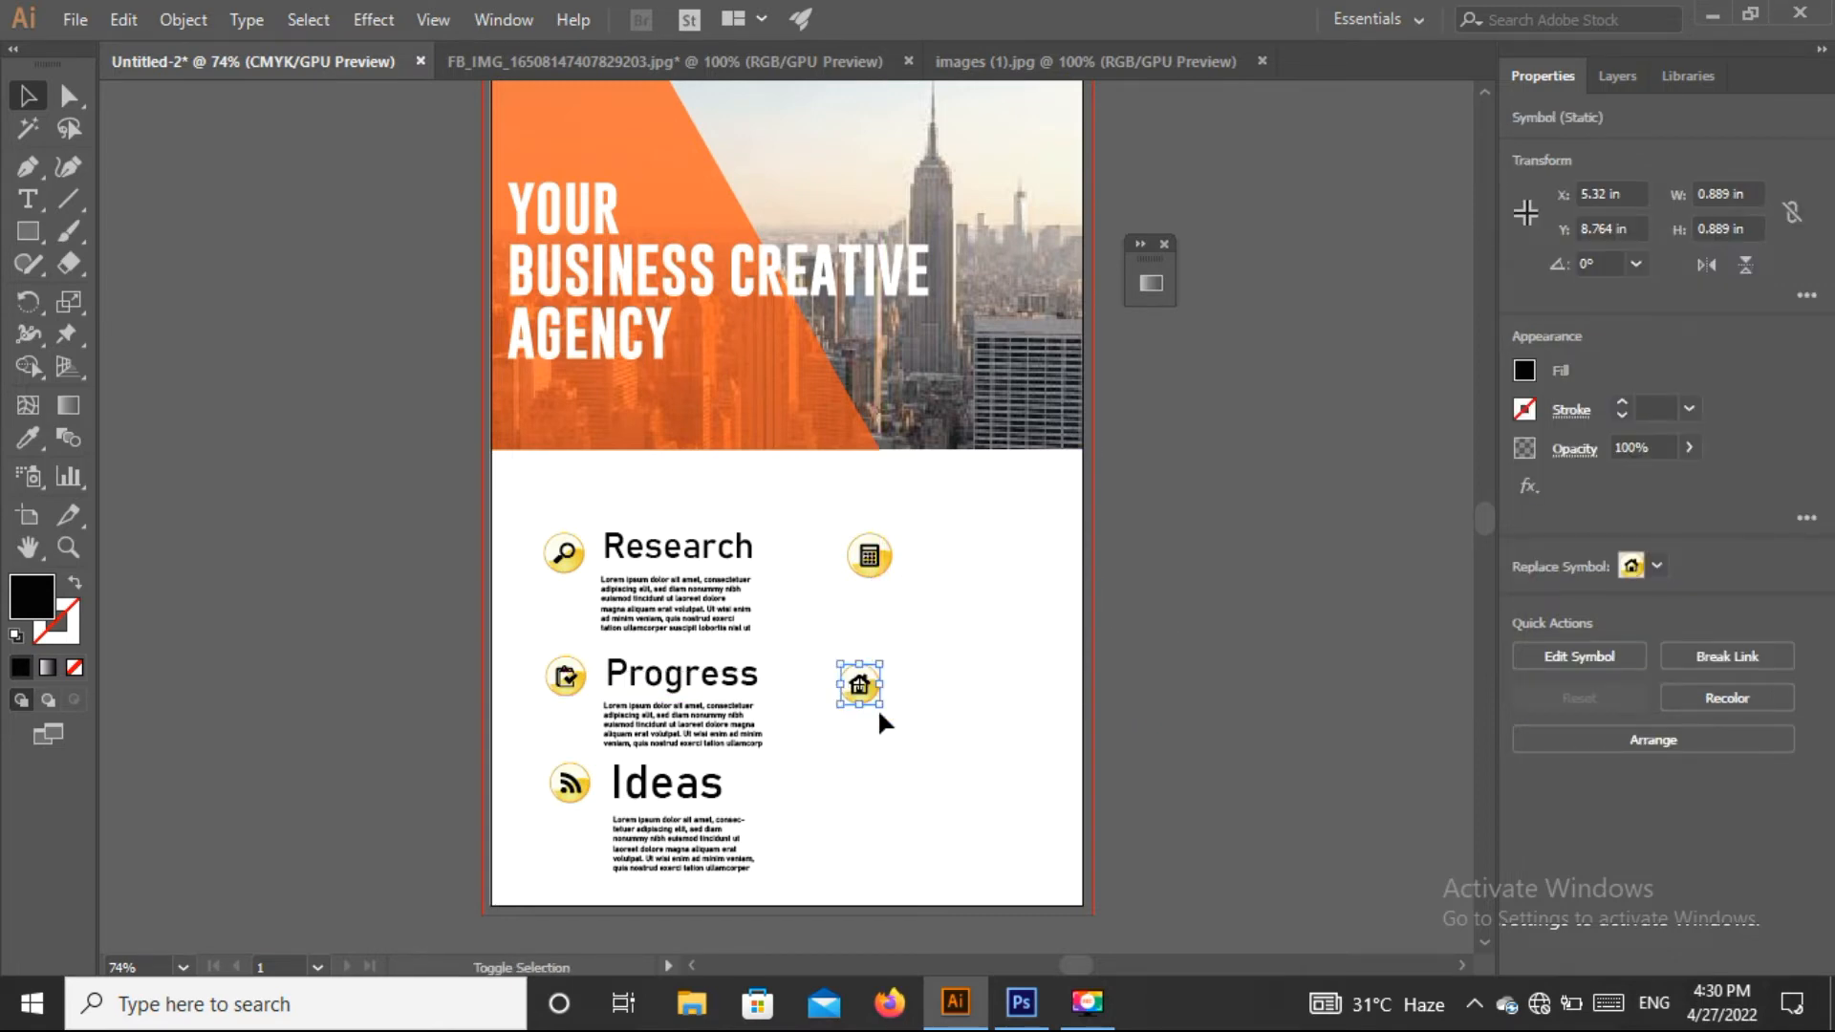
pyautogui.click(875, 702)
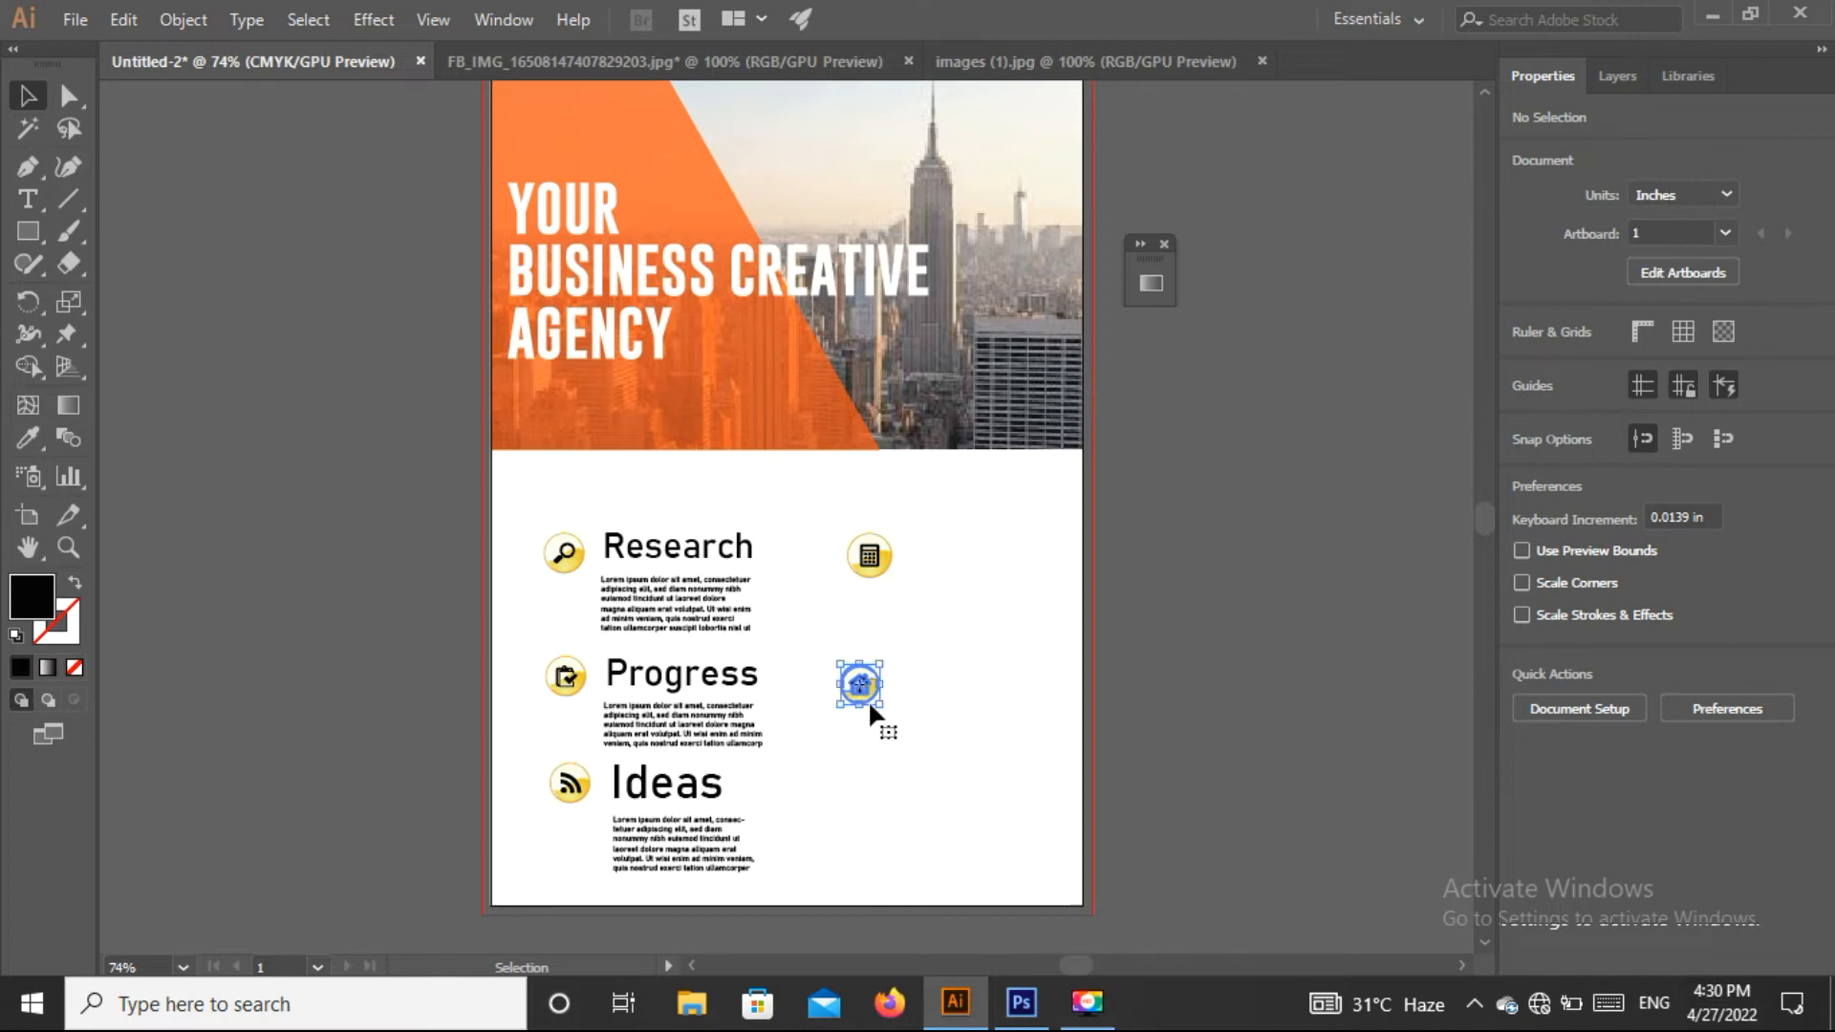
# Step: Nudge the house icon slightly right so it lines up directly below the calculator icon
pyautogui.click(862, 694)
pyautogui.moveTo(862, 694); pyautogui.dragTo(875, 686)
pyautogui.click(916, 704)
pyautogui.click(981, 667)
# Step: Add the heading "Plans" beside the calculator icon and scale it up to about 30 pt
pyautogui.click(28, 198)
pyautogui.click(909, 556)
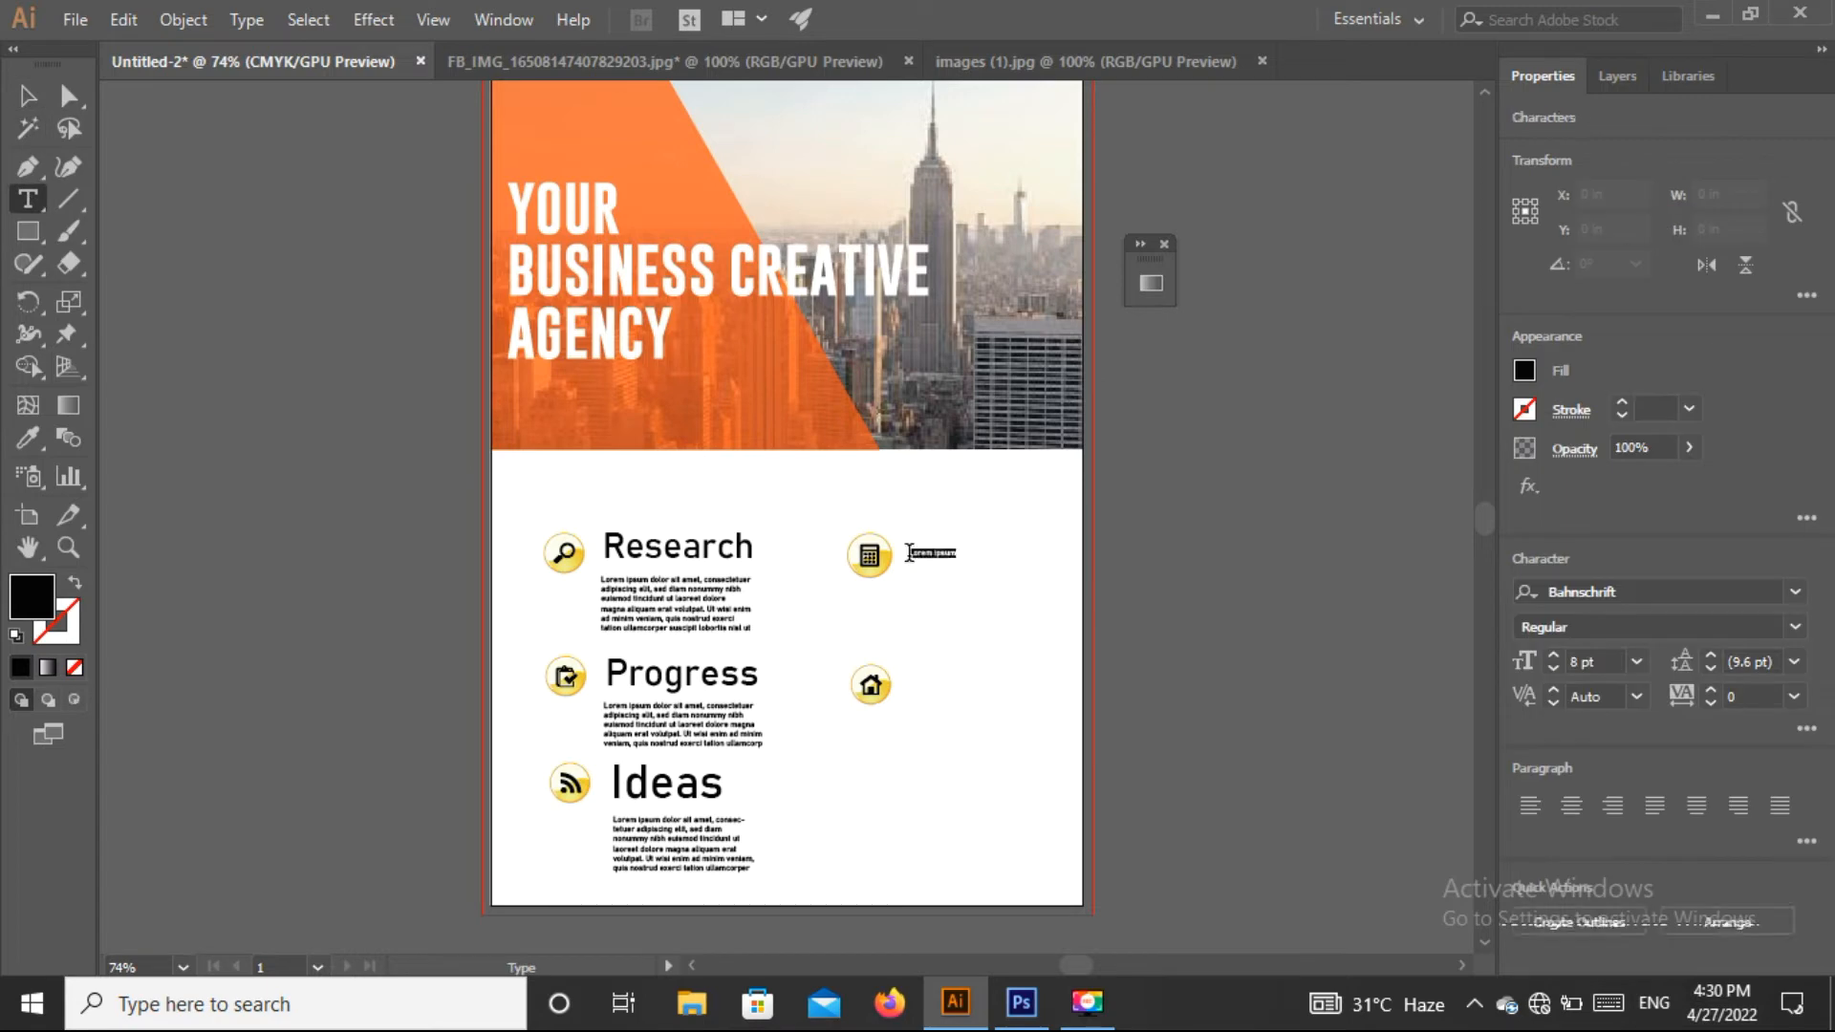
pyautogui.press('BackSpace')
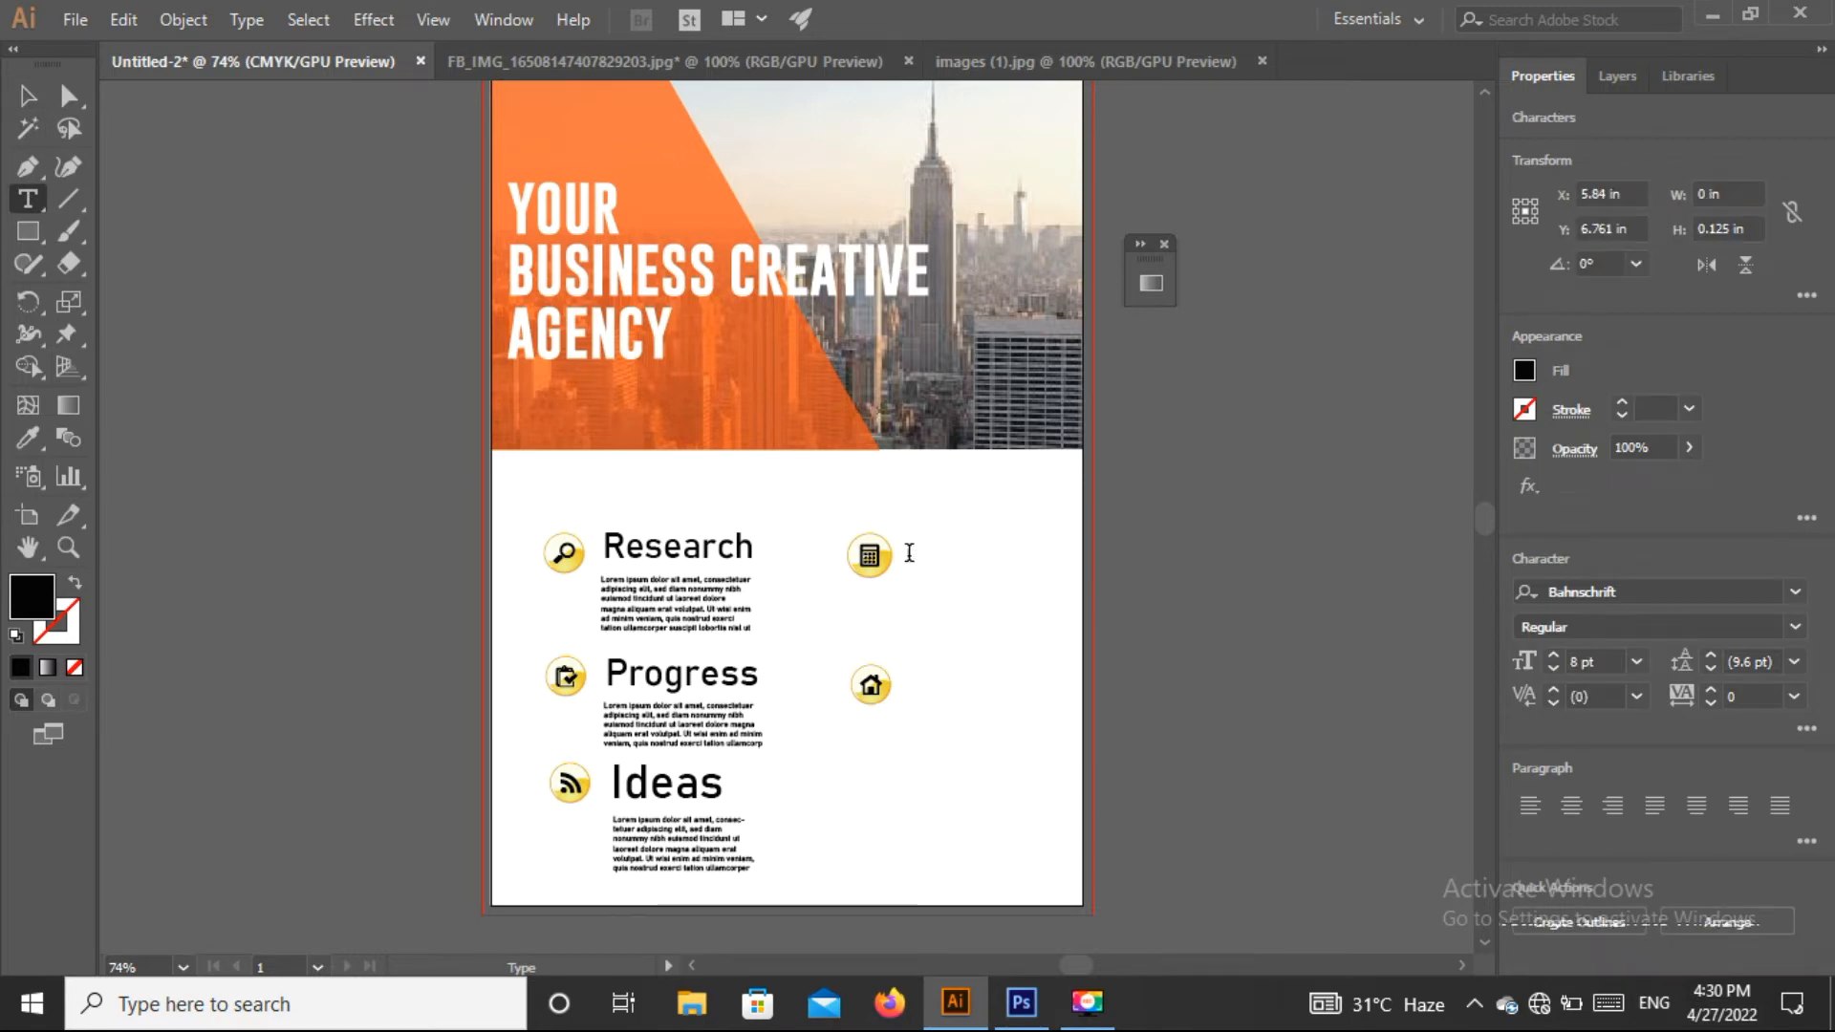
pyautogui.write('Plan')
pyautogui.click(28, 95)
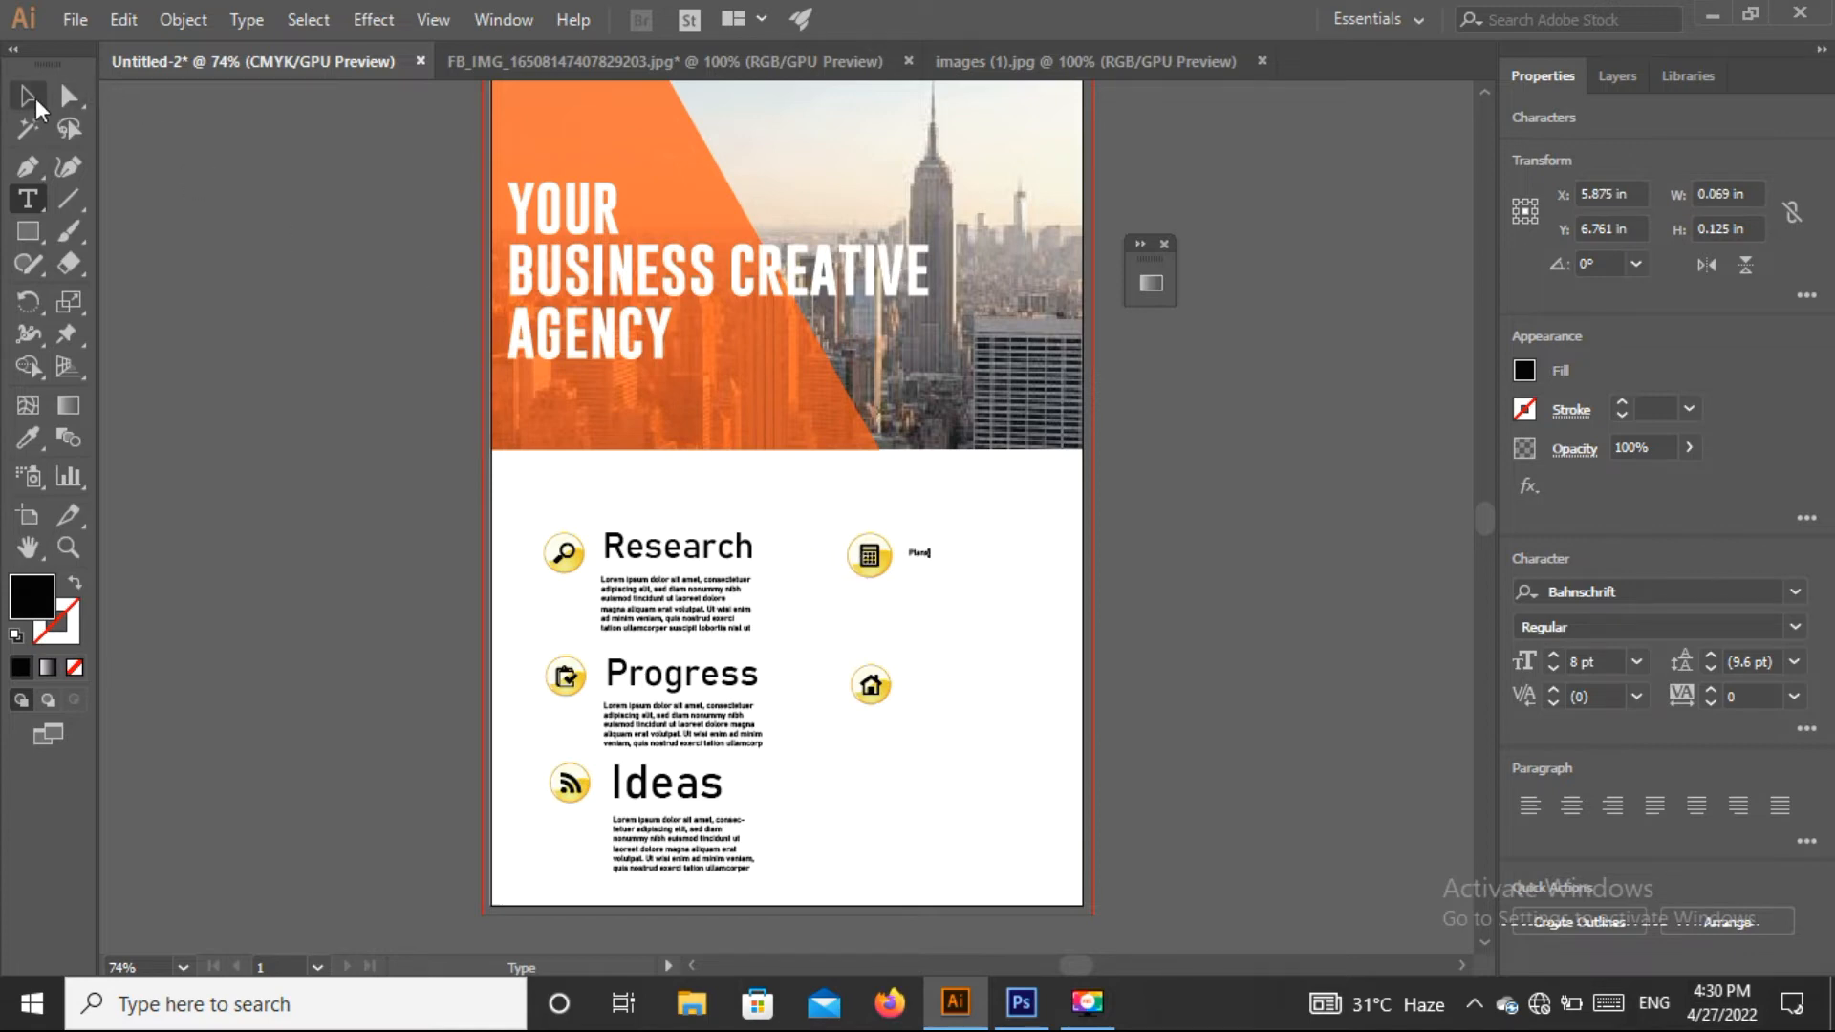
pyautogui.moveTo(935, 566); pyautogui.dragTo(971, 554)
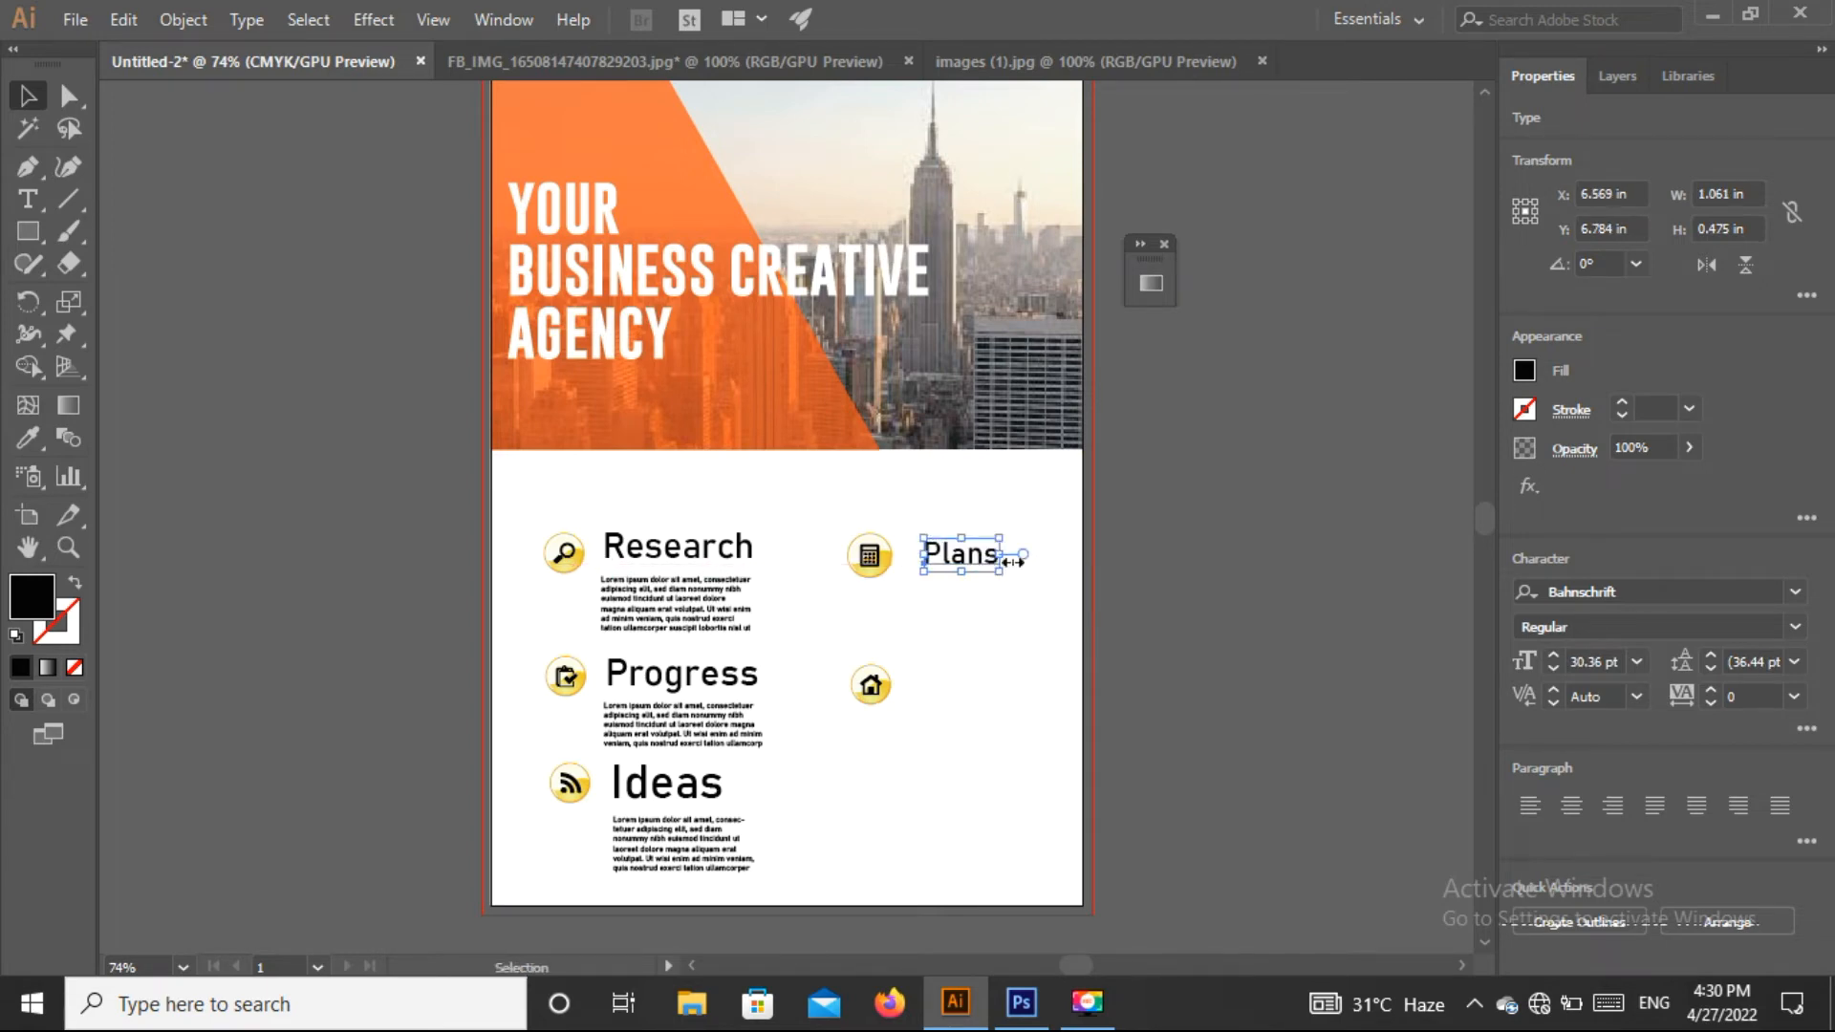
# Step: Enlarge the "Plans" heading to about 36 pt and nudge it slightly right and up
pyautogui.click(1272, 511)
pyautogui.moveTo(998, 570)
pyautogui.mouseDown()
pyautogui.moveTo(1044, 590)
pyautogui.moveTo(1028, 581)
pyautogui.mouseUp()
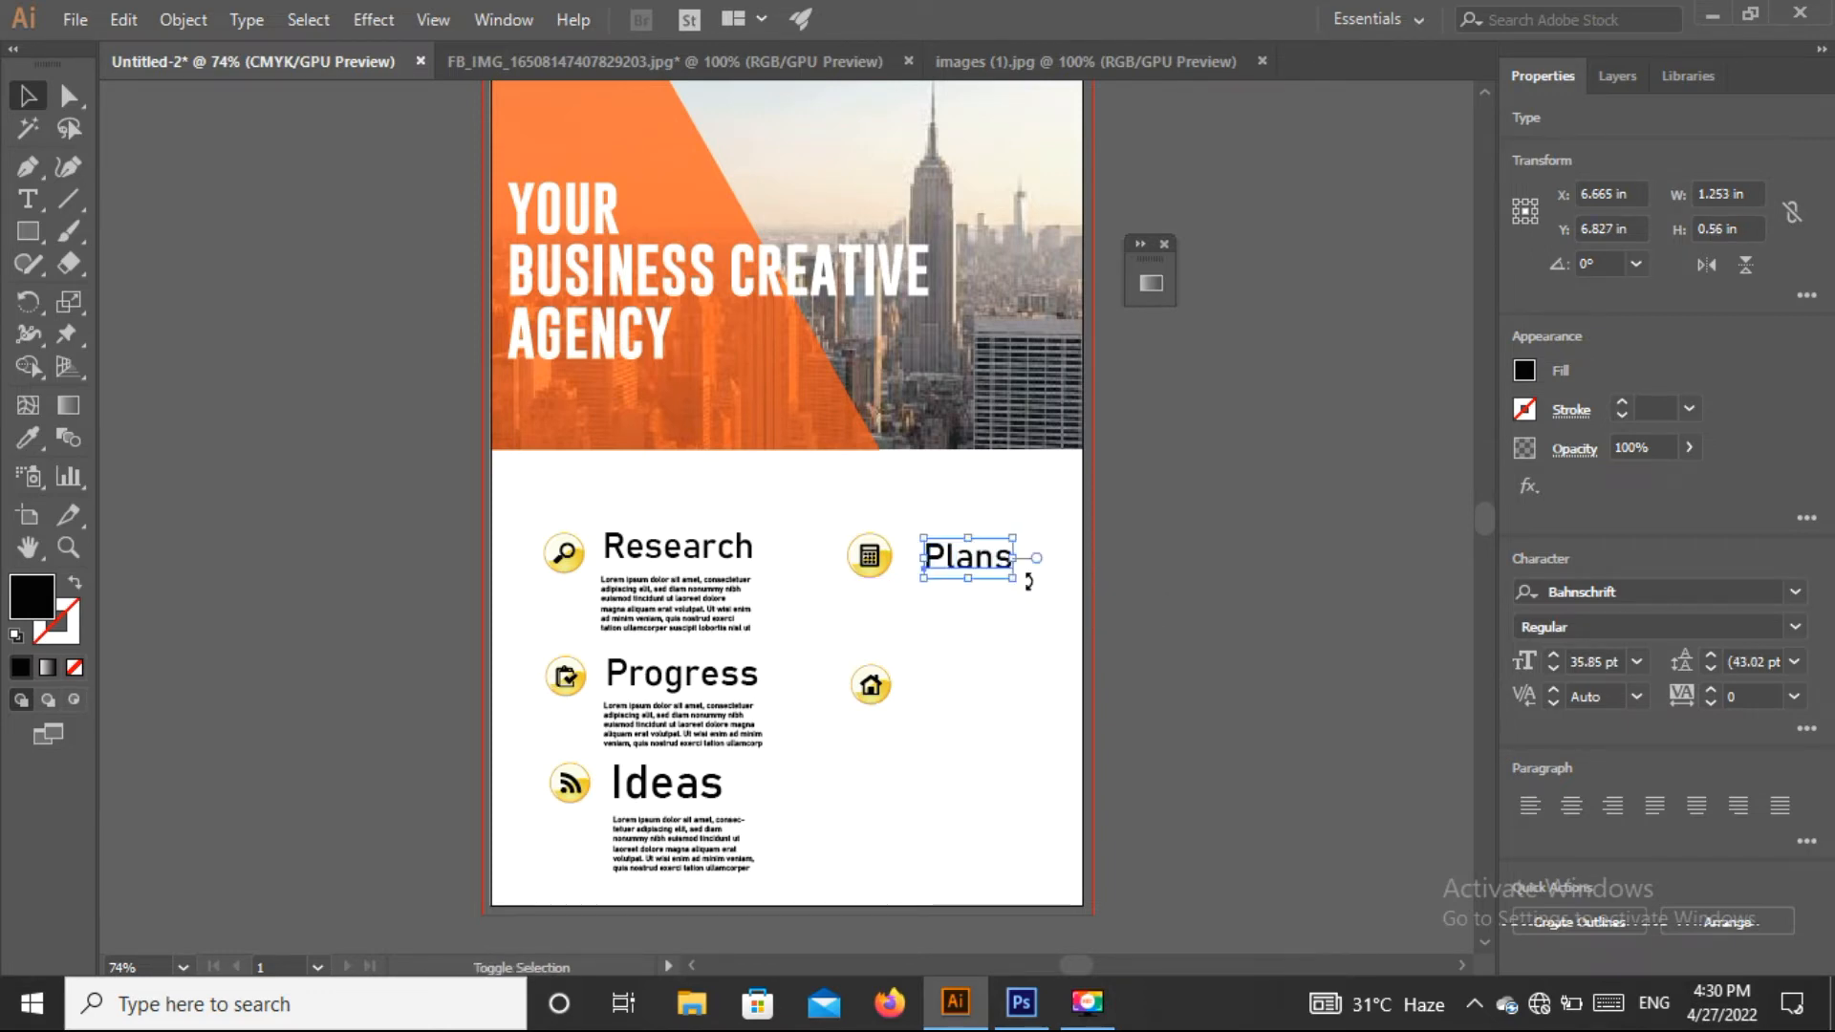
pyautogui.click(1175, 537)
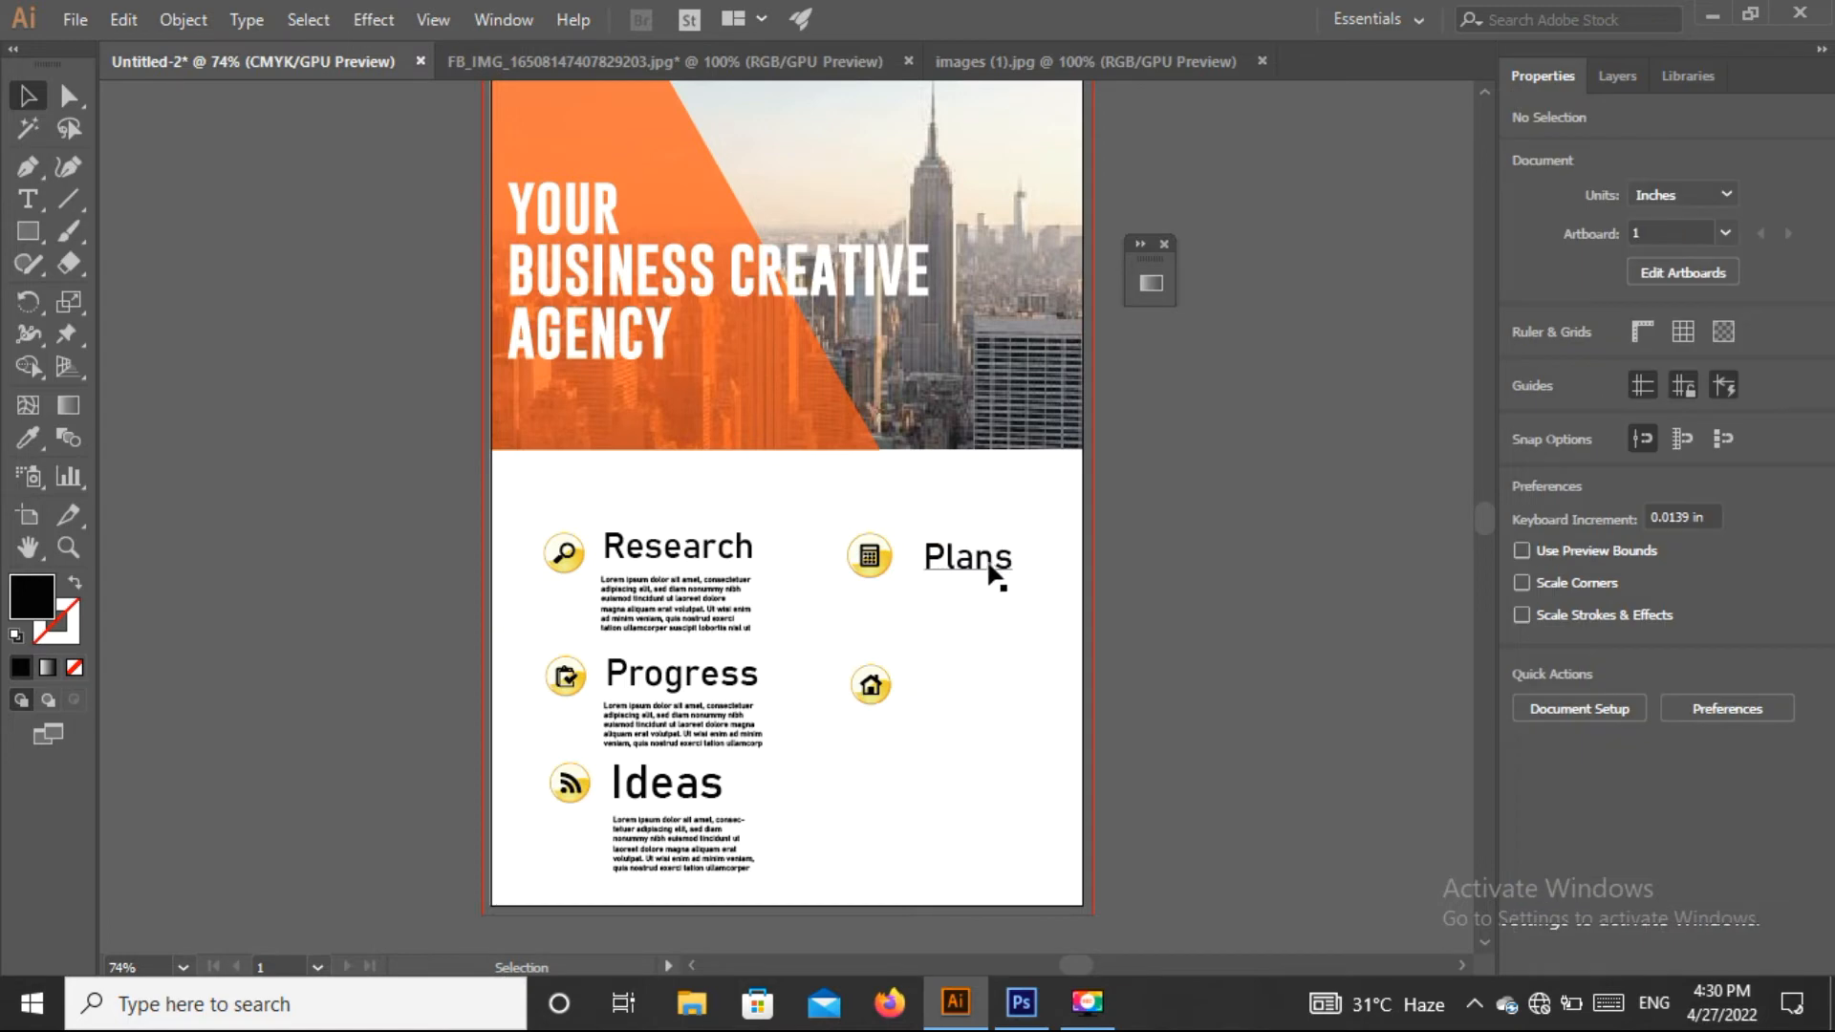
pyautogui.moveTo(990, 573); pyautogui.dragTo(1003, 572)
pyautogui.click(1119, 555)
# Step: Add an 8 pt placeholder paragraph below "Plans", then align the heading with its left edge and enlarge it to about 42 pt
pyautogui.click(28, 199)
pyautogui.moveTo(913, 582); pyautogui.dragTo(1051, 634)
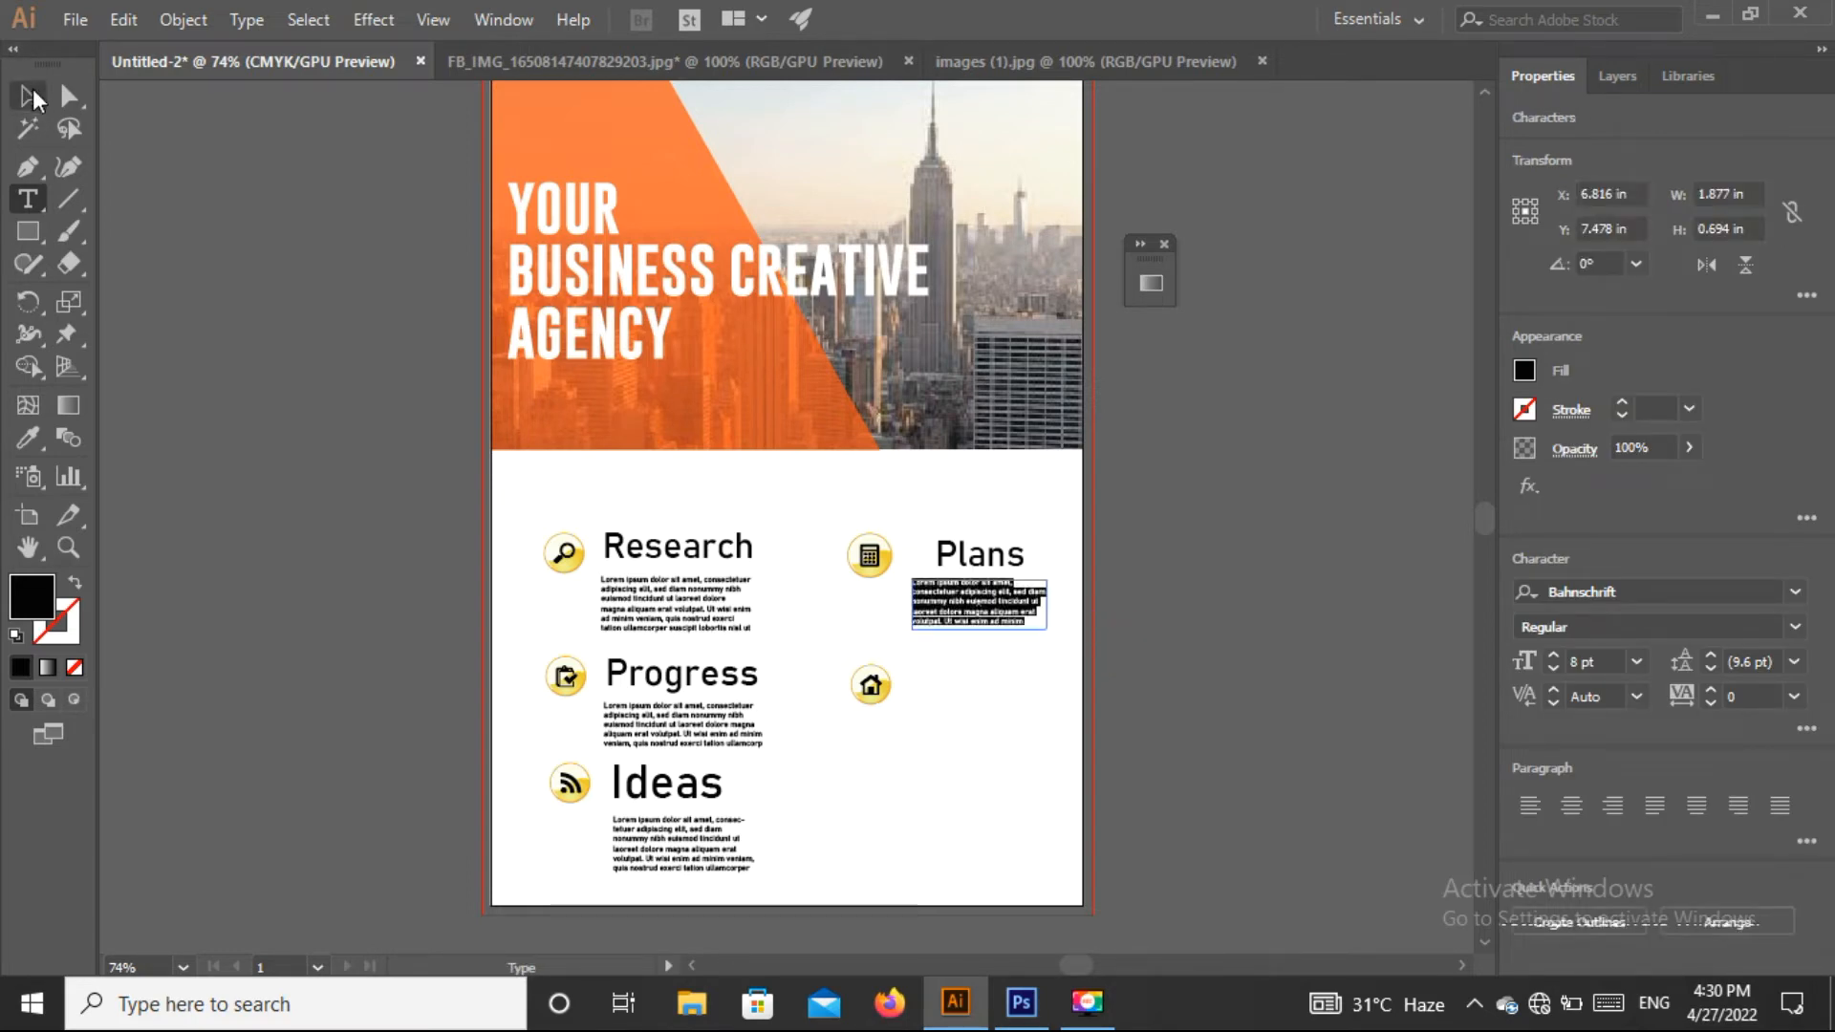
pyautogui.click(31, 98)
pyautogui.click(319, 323)
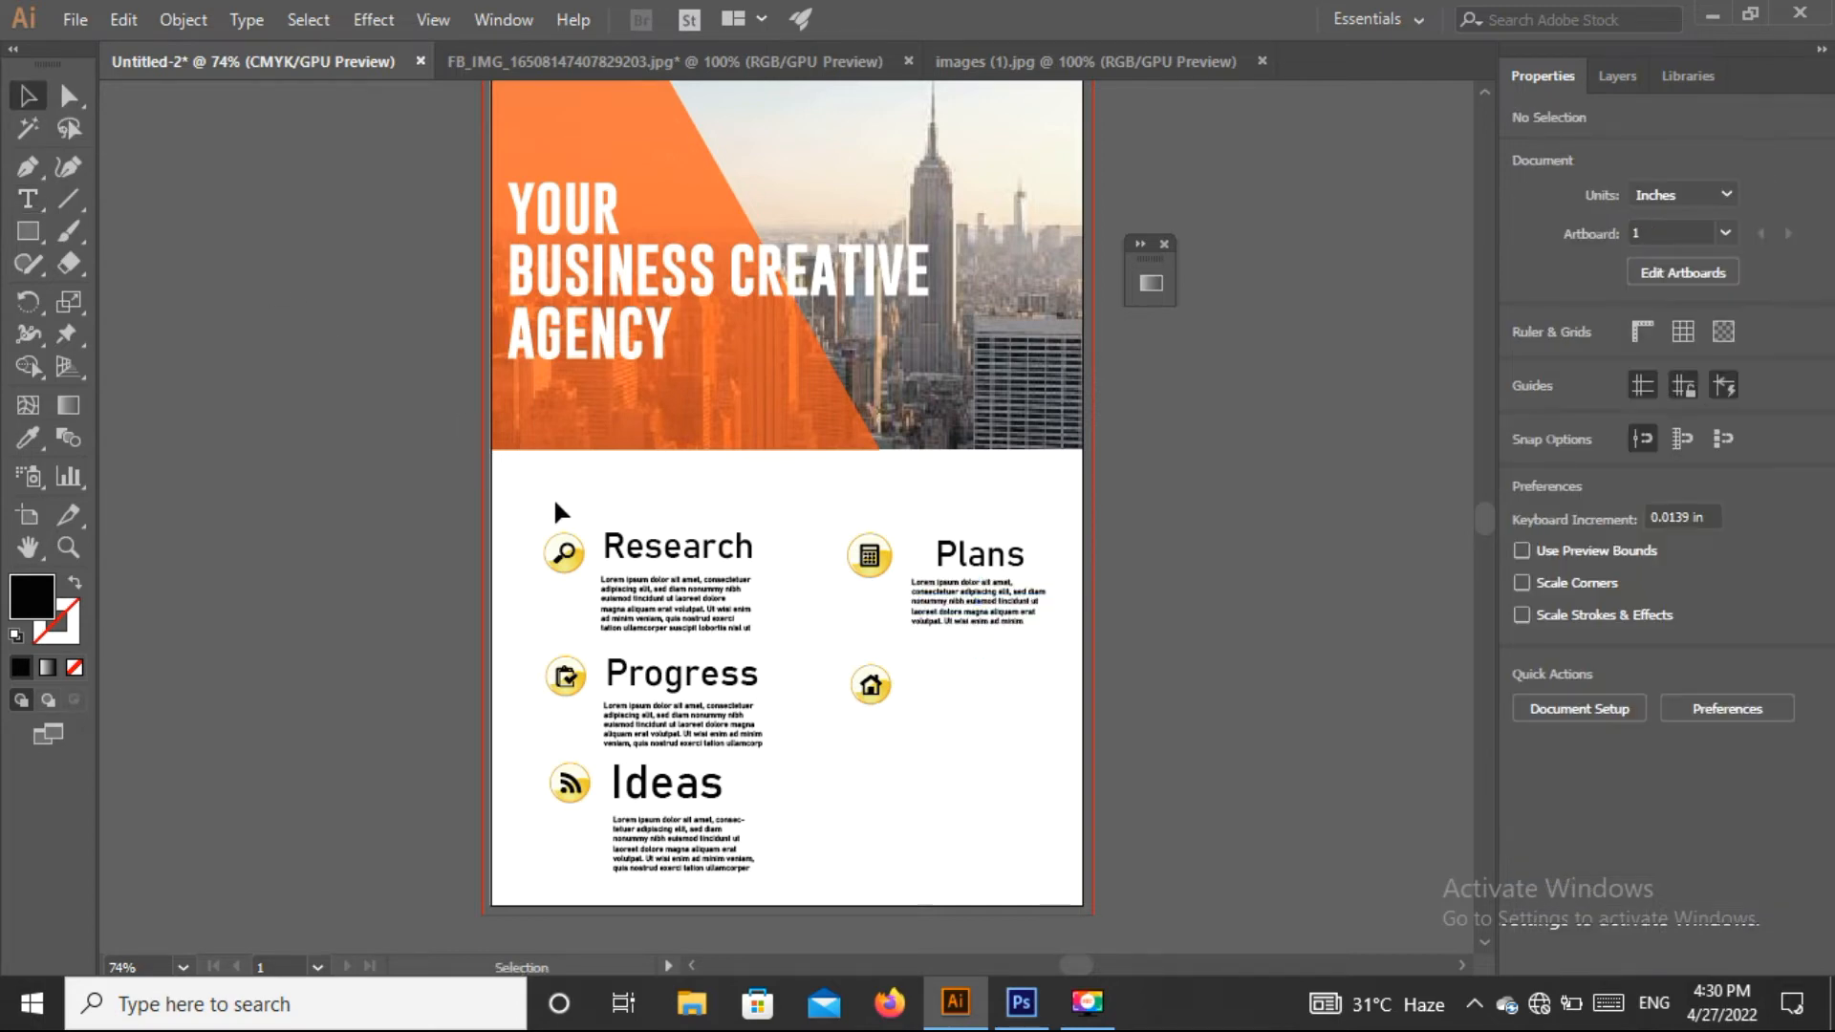
pyautogui.moveTo(990, 572); pyautogui.dragTo(1019, 529)
pyautogui.click(1161, 529)
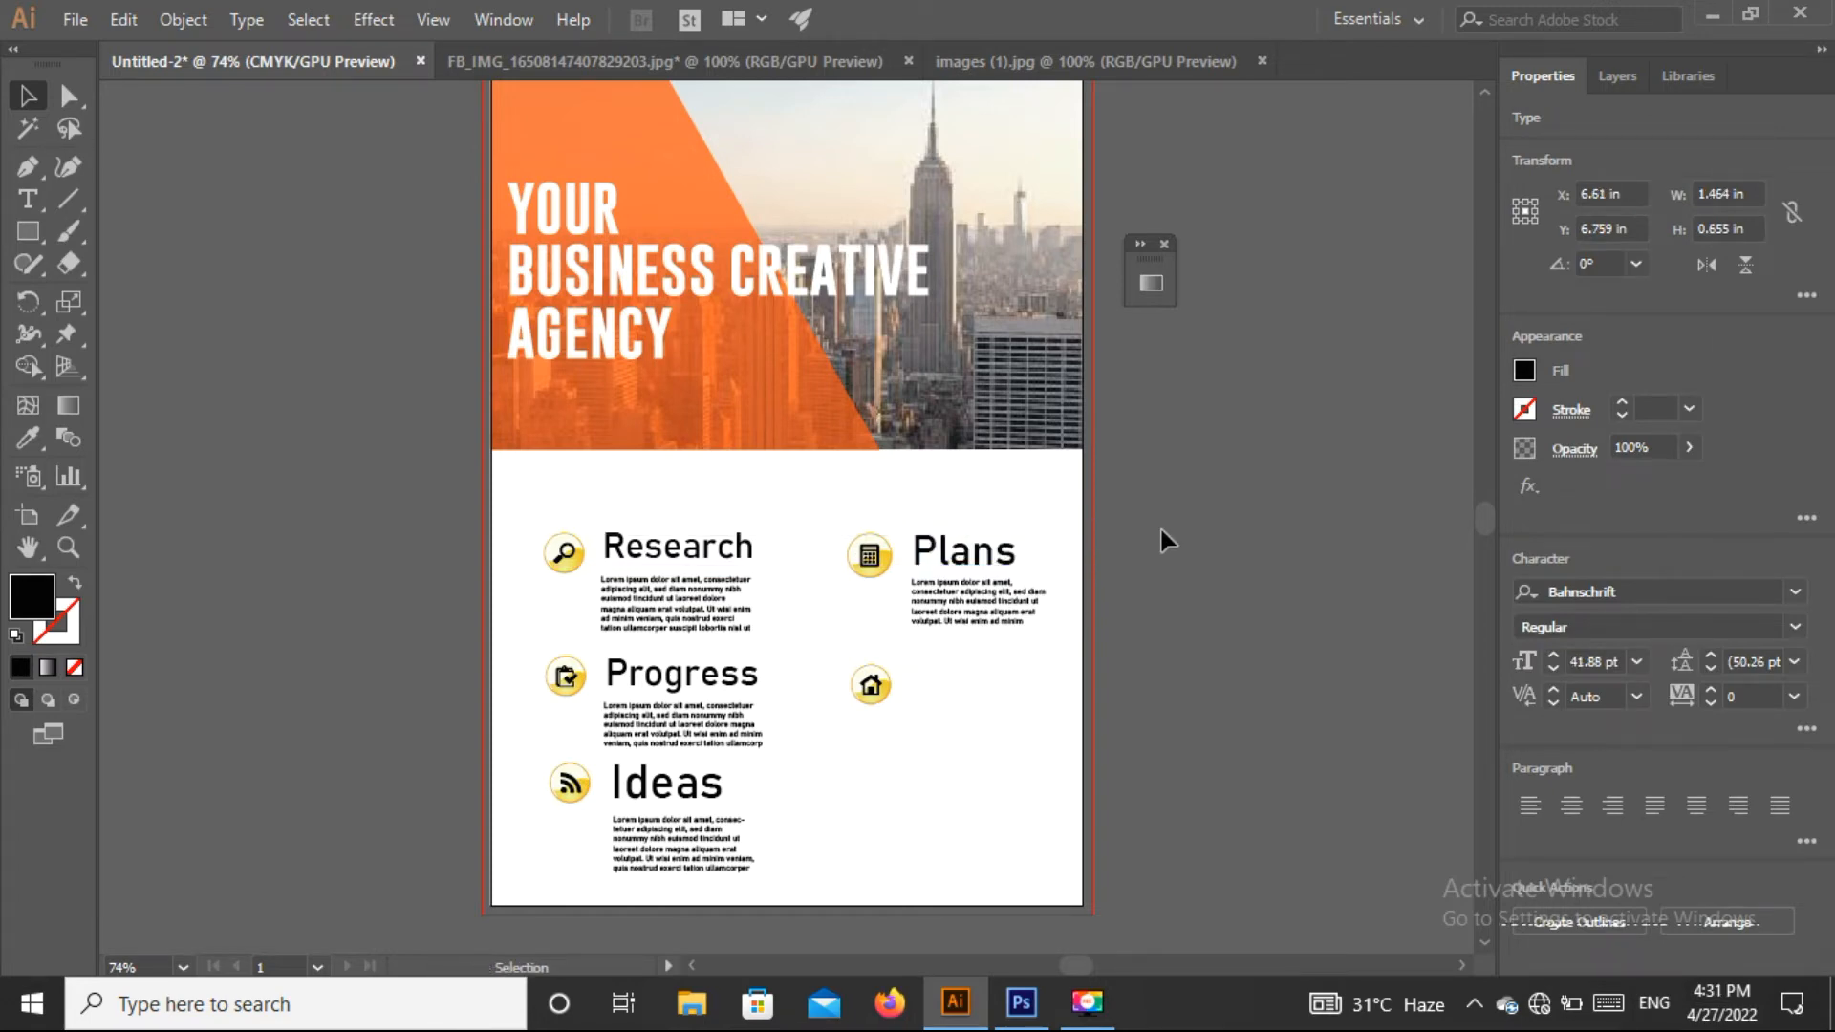
# Step: Add the heading "Meetings" beside the house icon, scaled to about 33 pt and left-aligned with the "Plans" heading
pyautogui.click(13, 199)
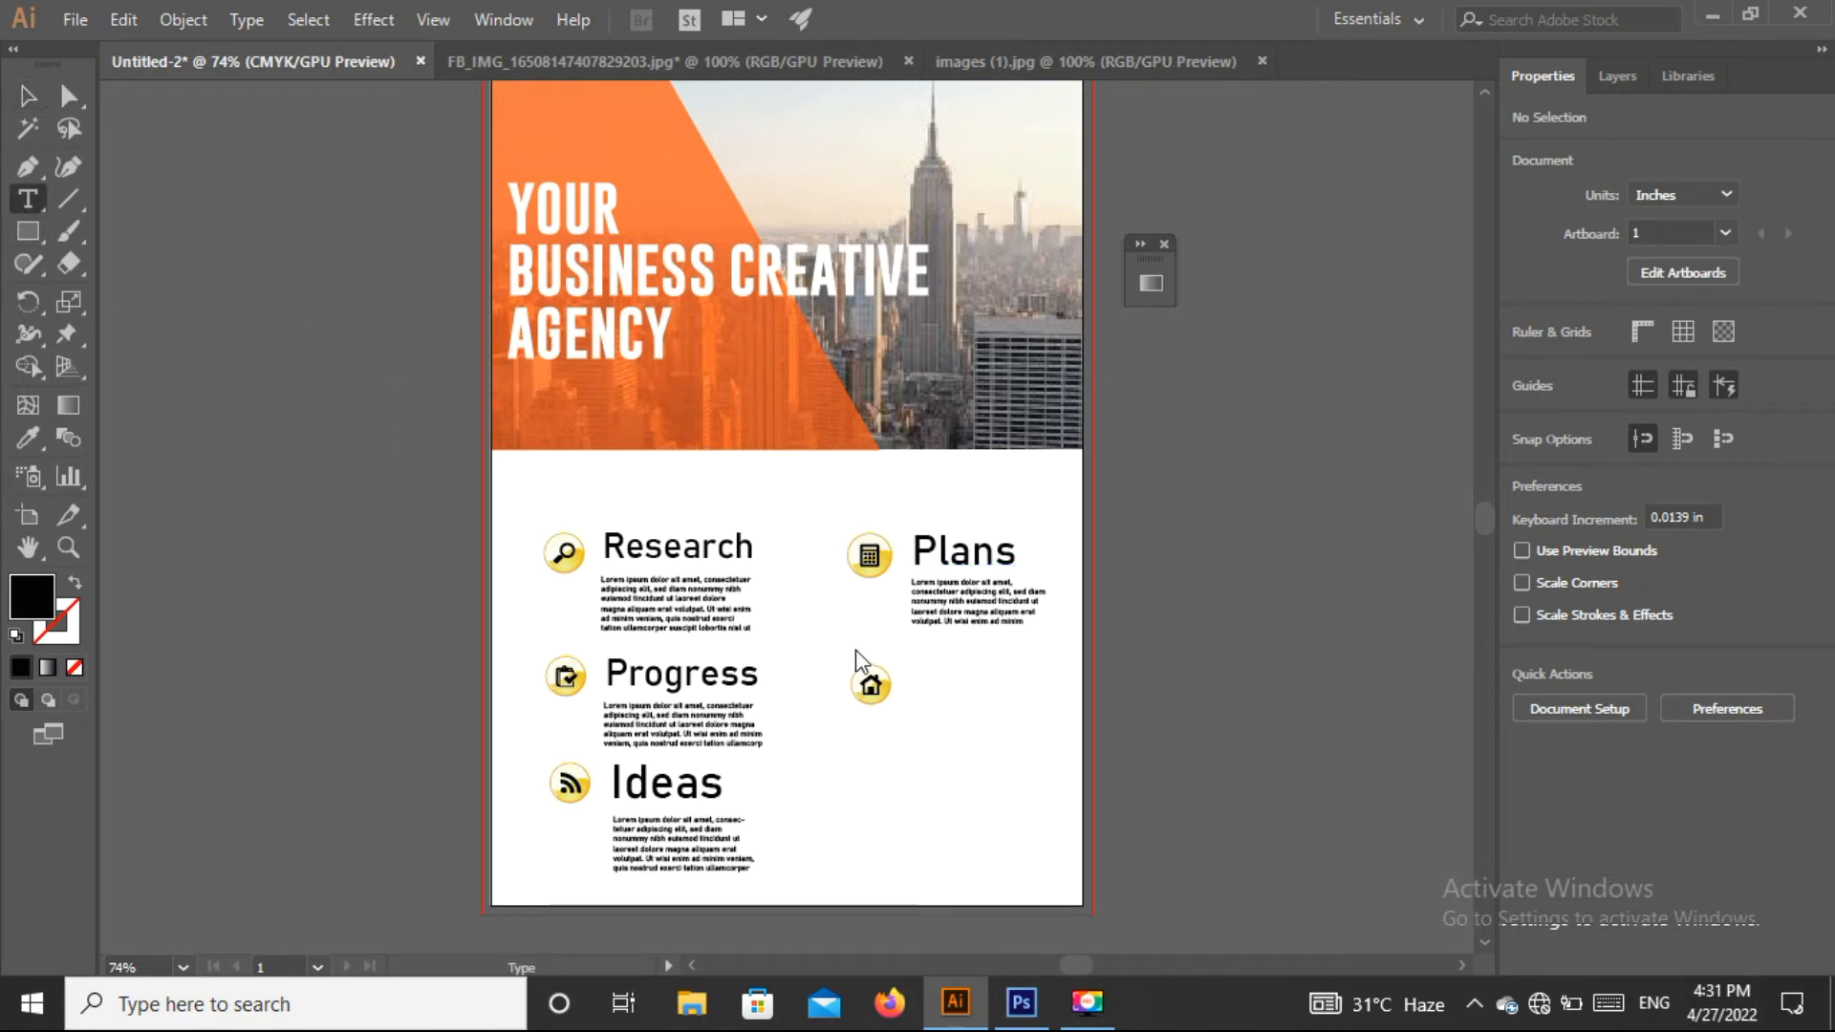
pyautogui.click(939, 707)
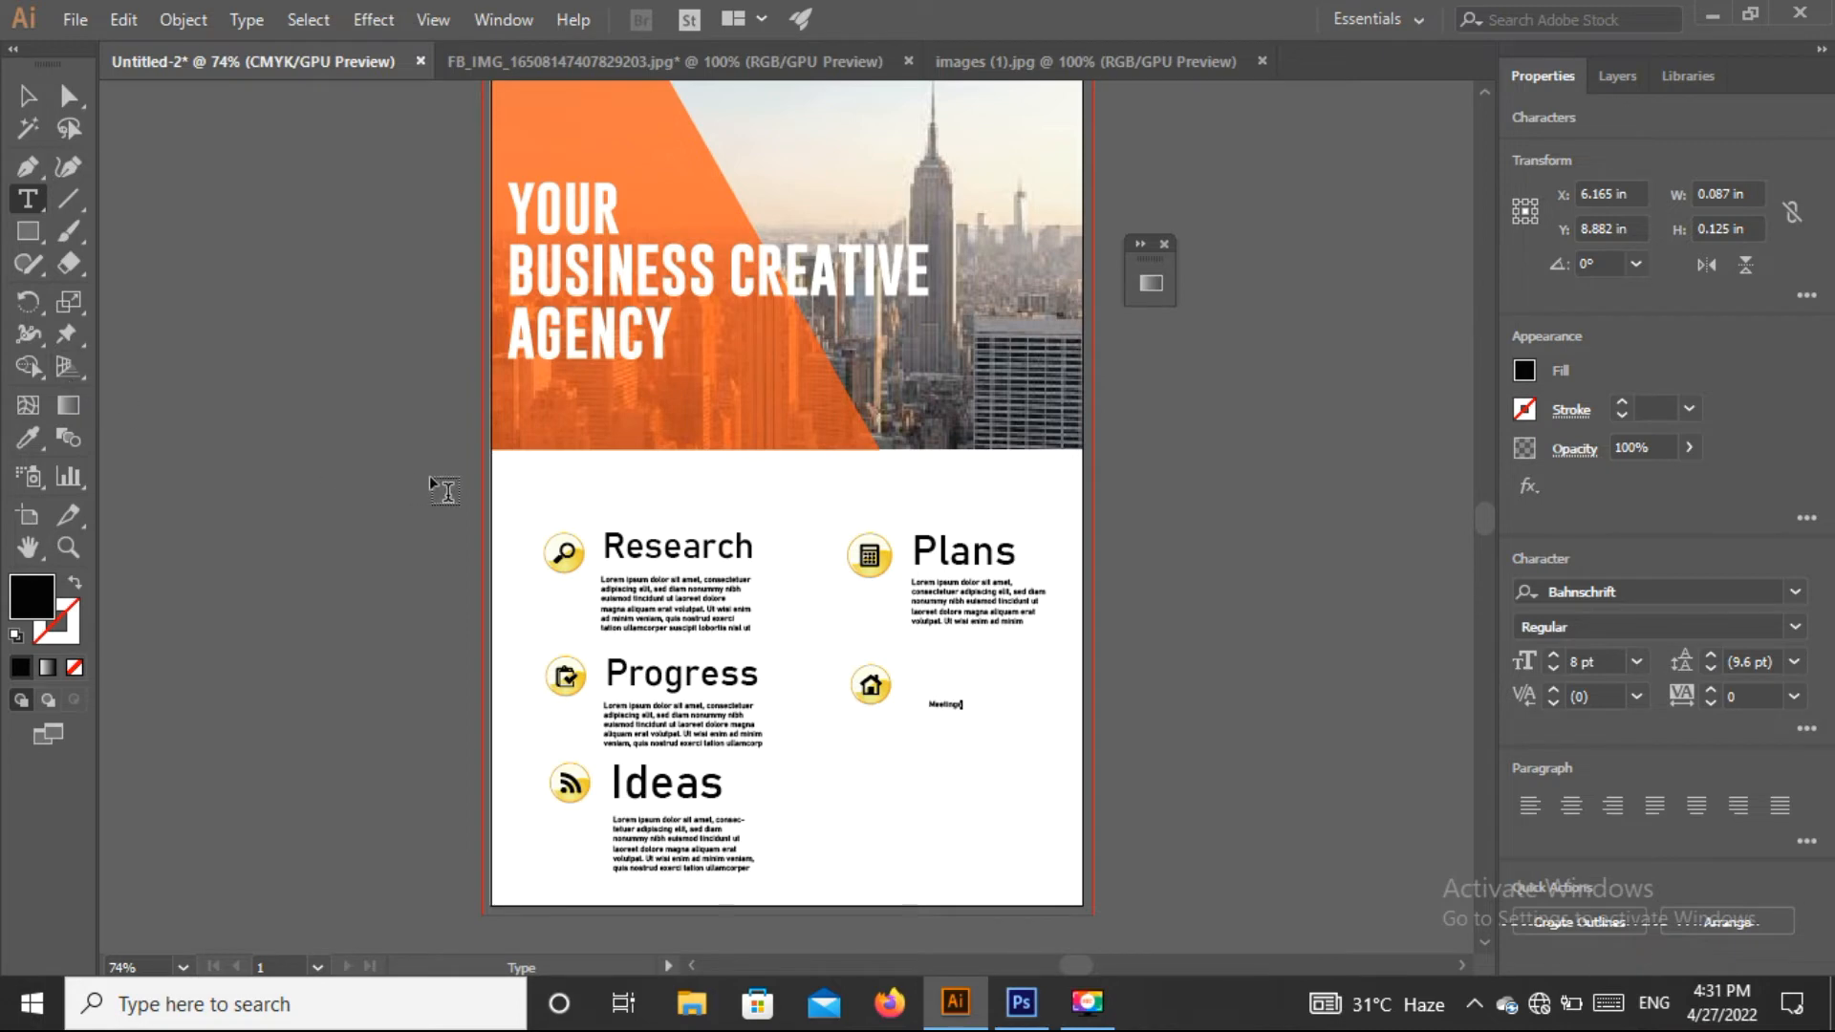
pyautogui.click(28, 96)
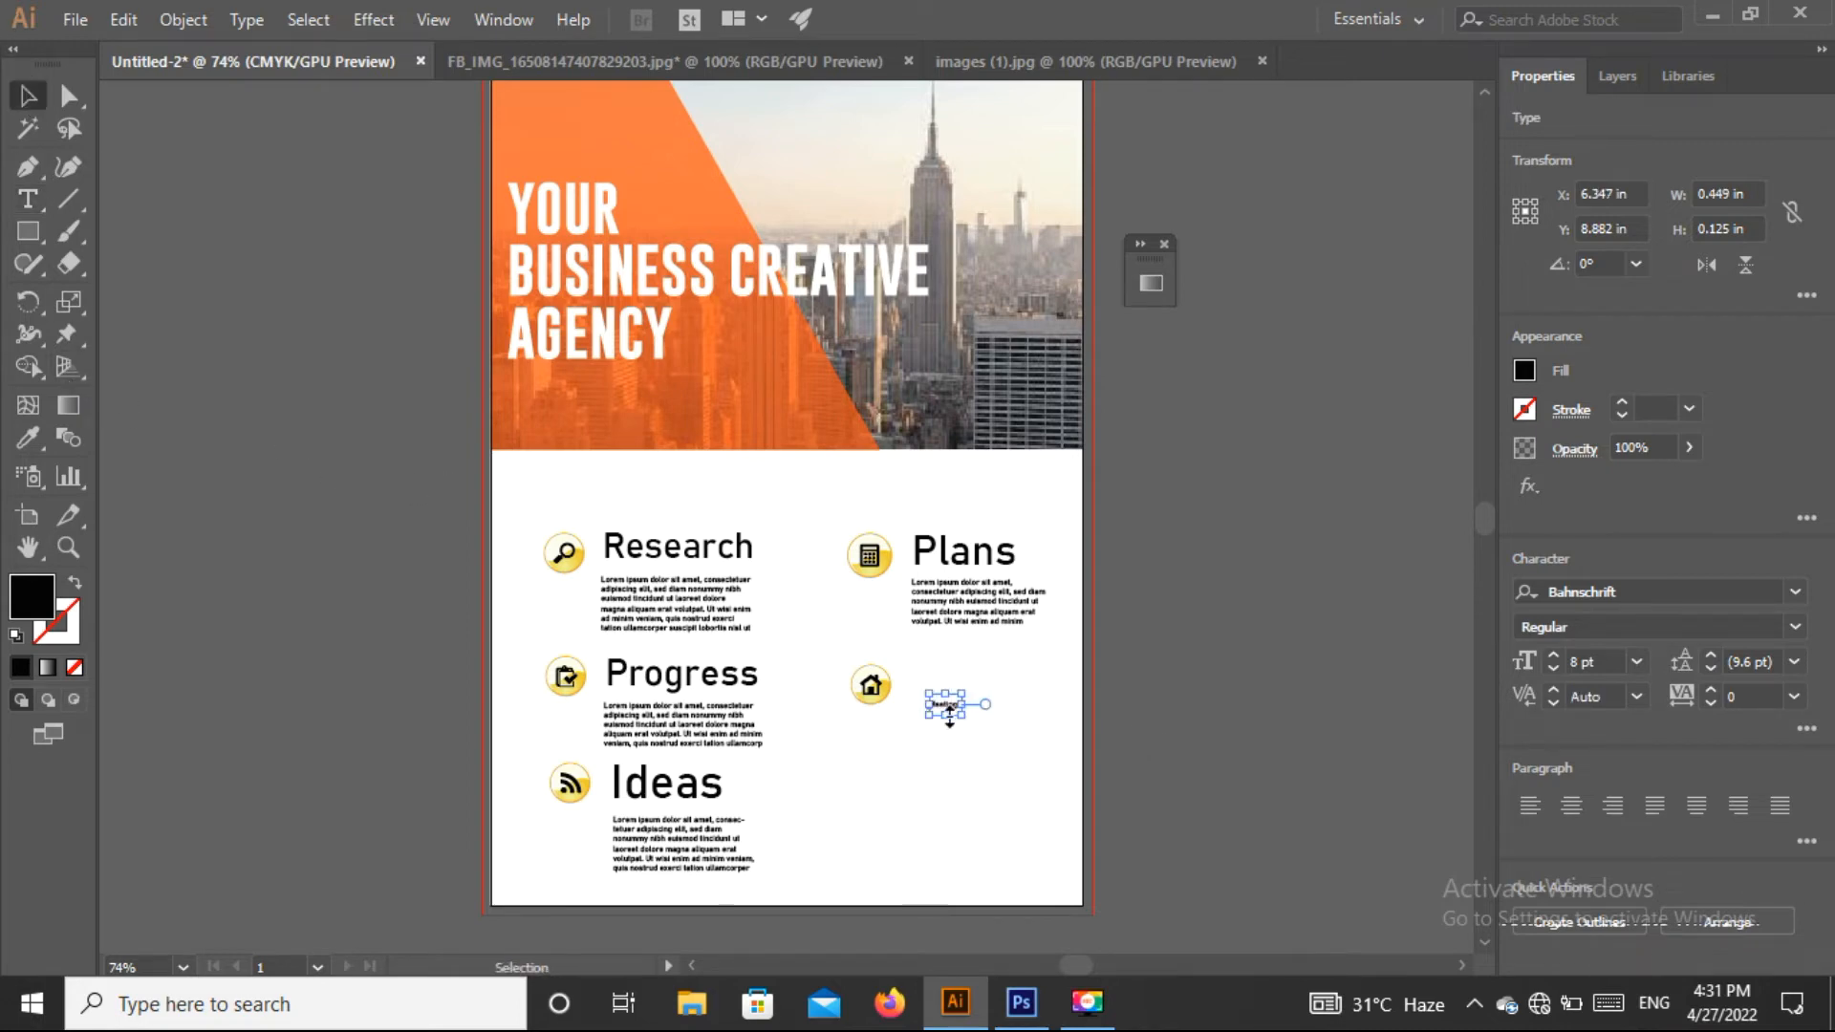
pyautogui.moveTo(949, 712); pyautogui.dragTo(1045, 721)
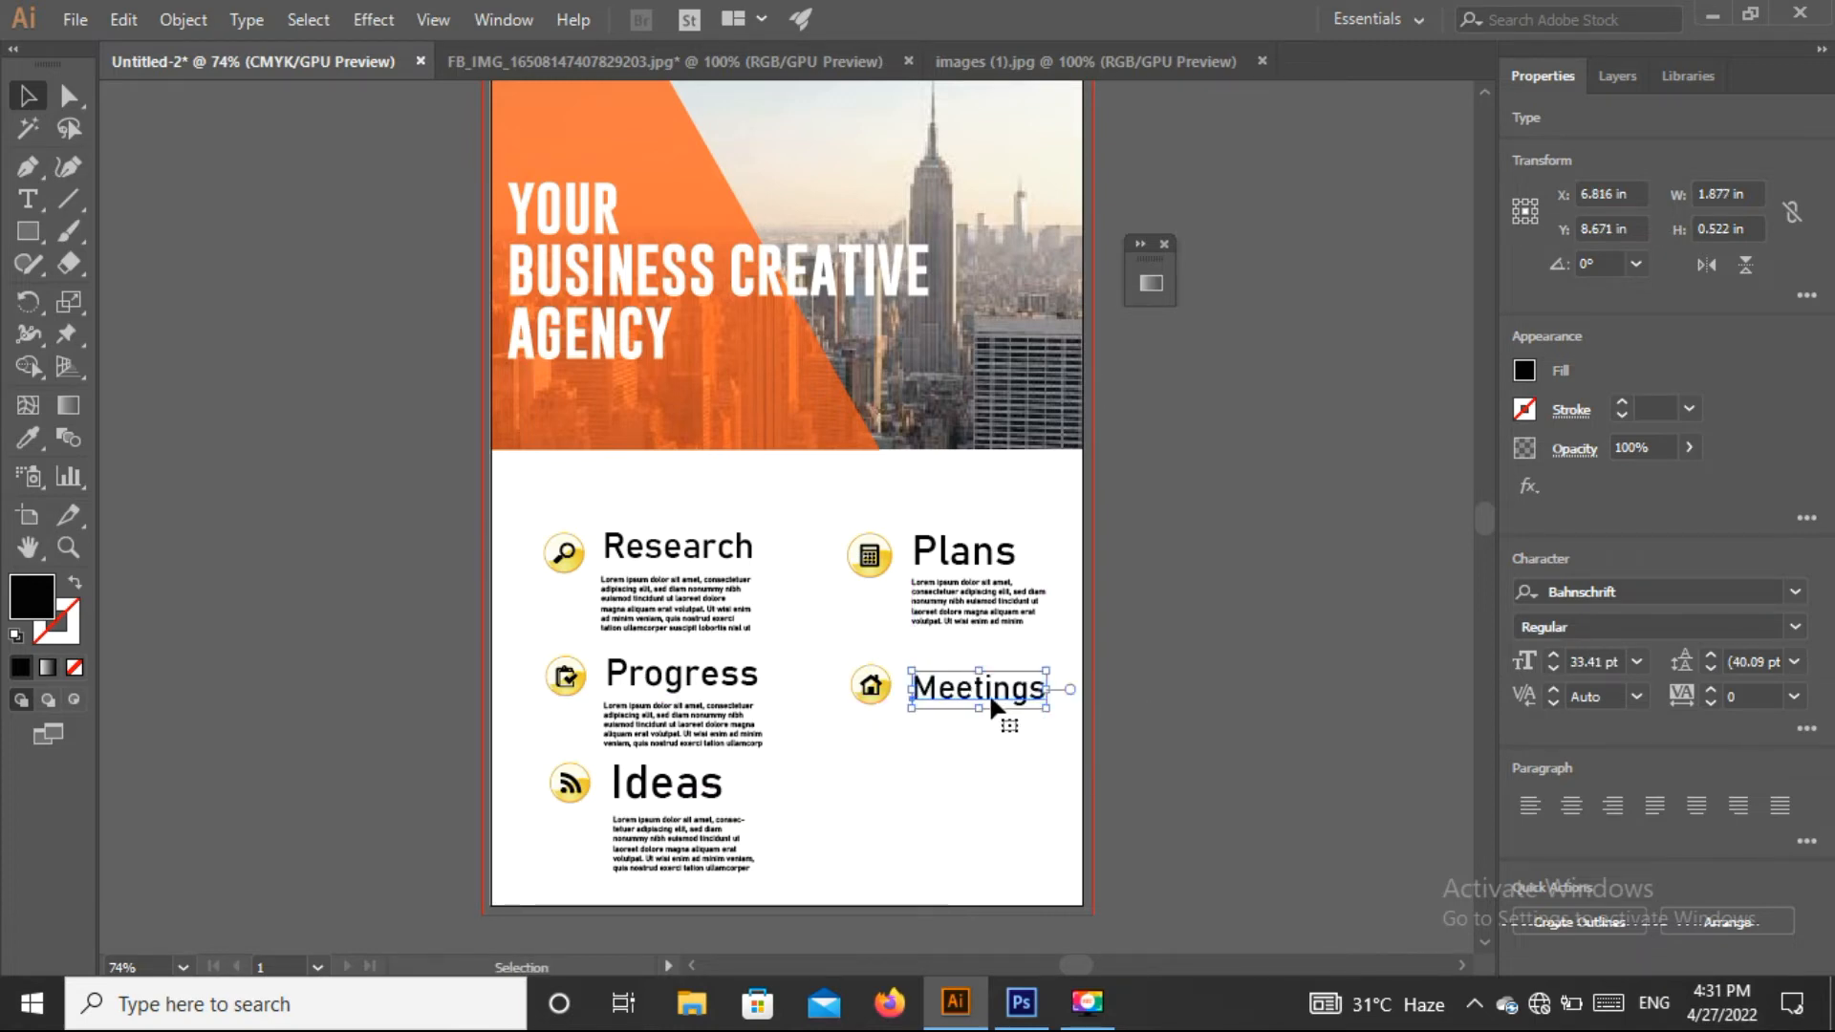
pyautogui.click(1132, 681)
# Step: Add an 8 pt placeholder paragraph about 2 in wide below "Meetings" and nudge it toward the heading's left edge
pyautogui.click(43, 205)
pyautogui.moveTo(899, 731); pyautogui.dragTo(1049, 781)
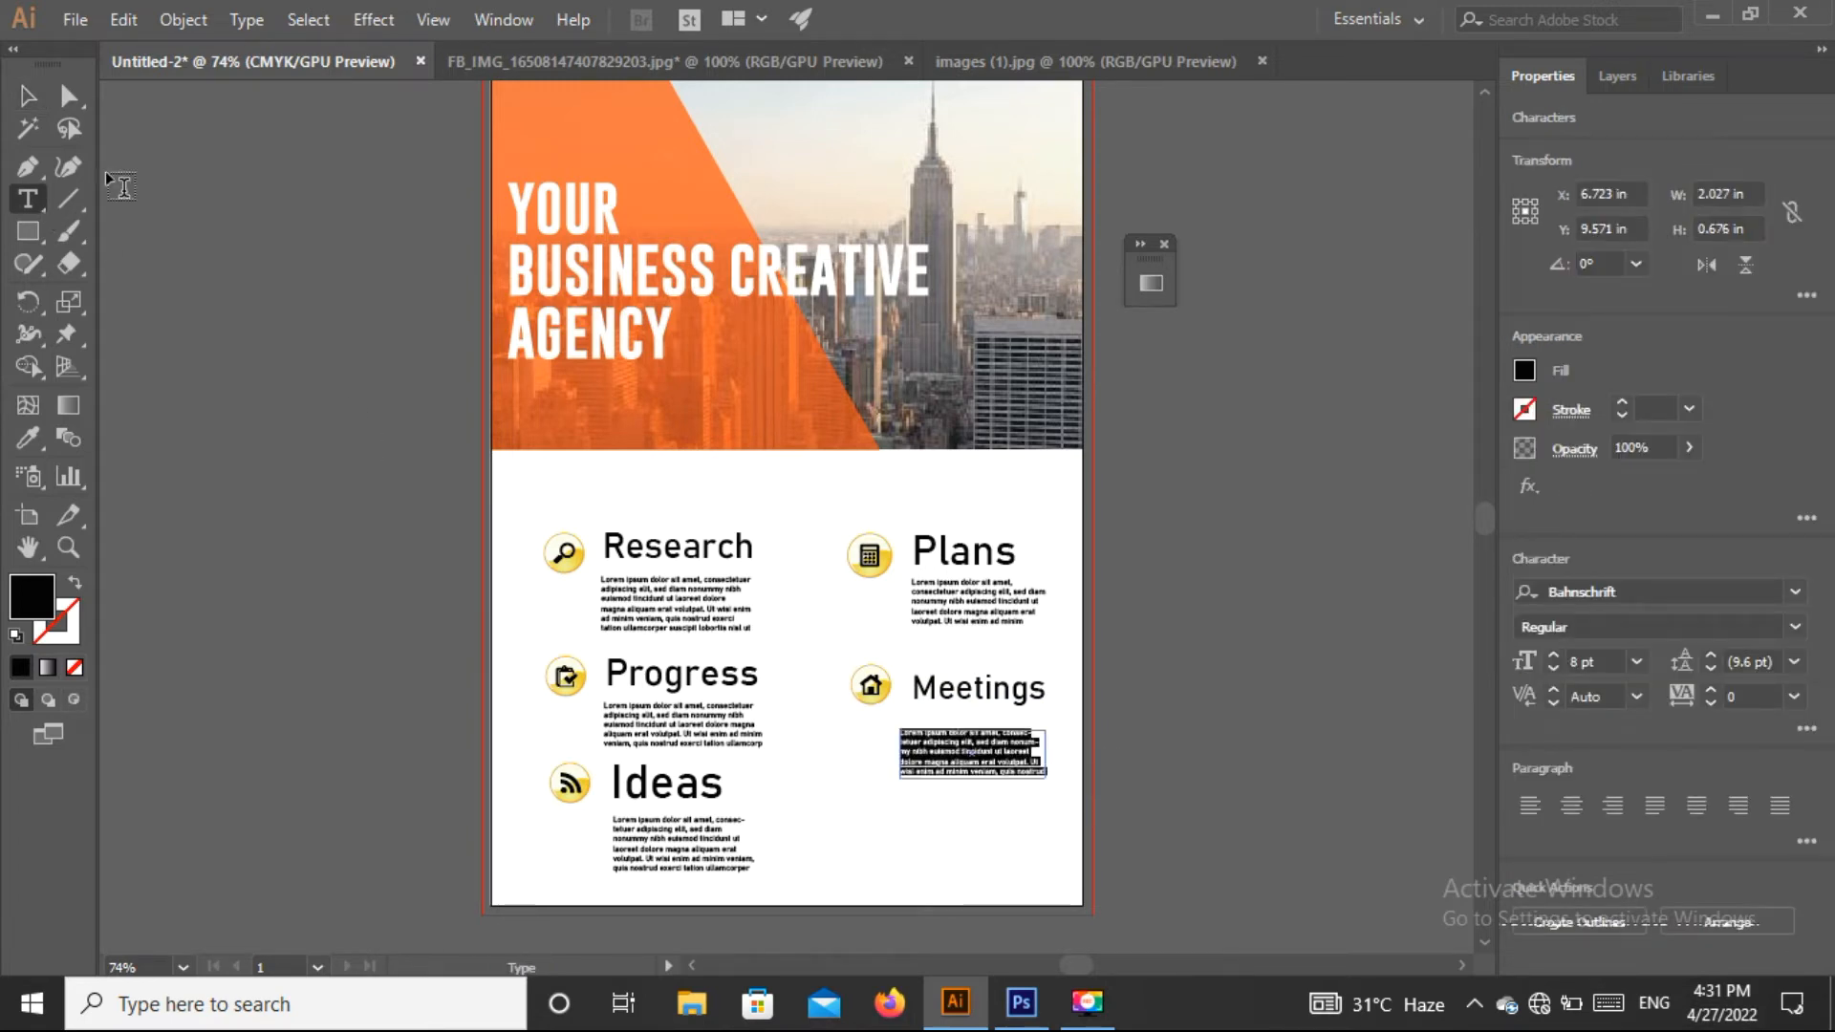
pyautogui.click(28, 96)
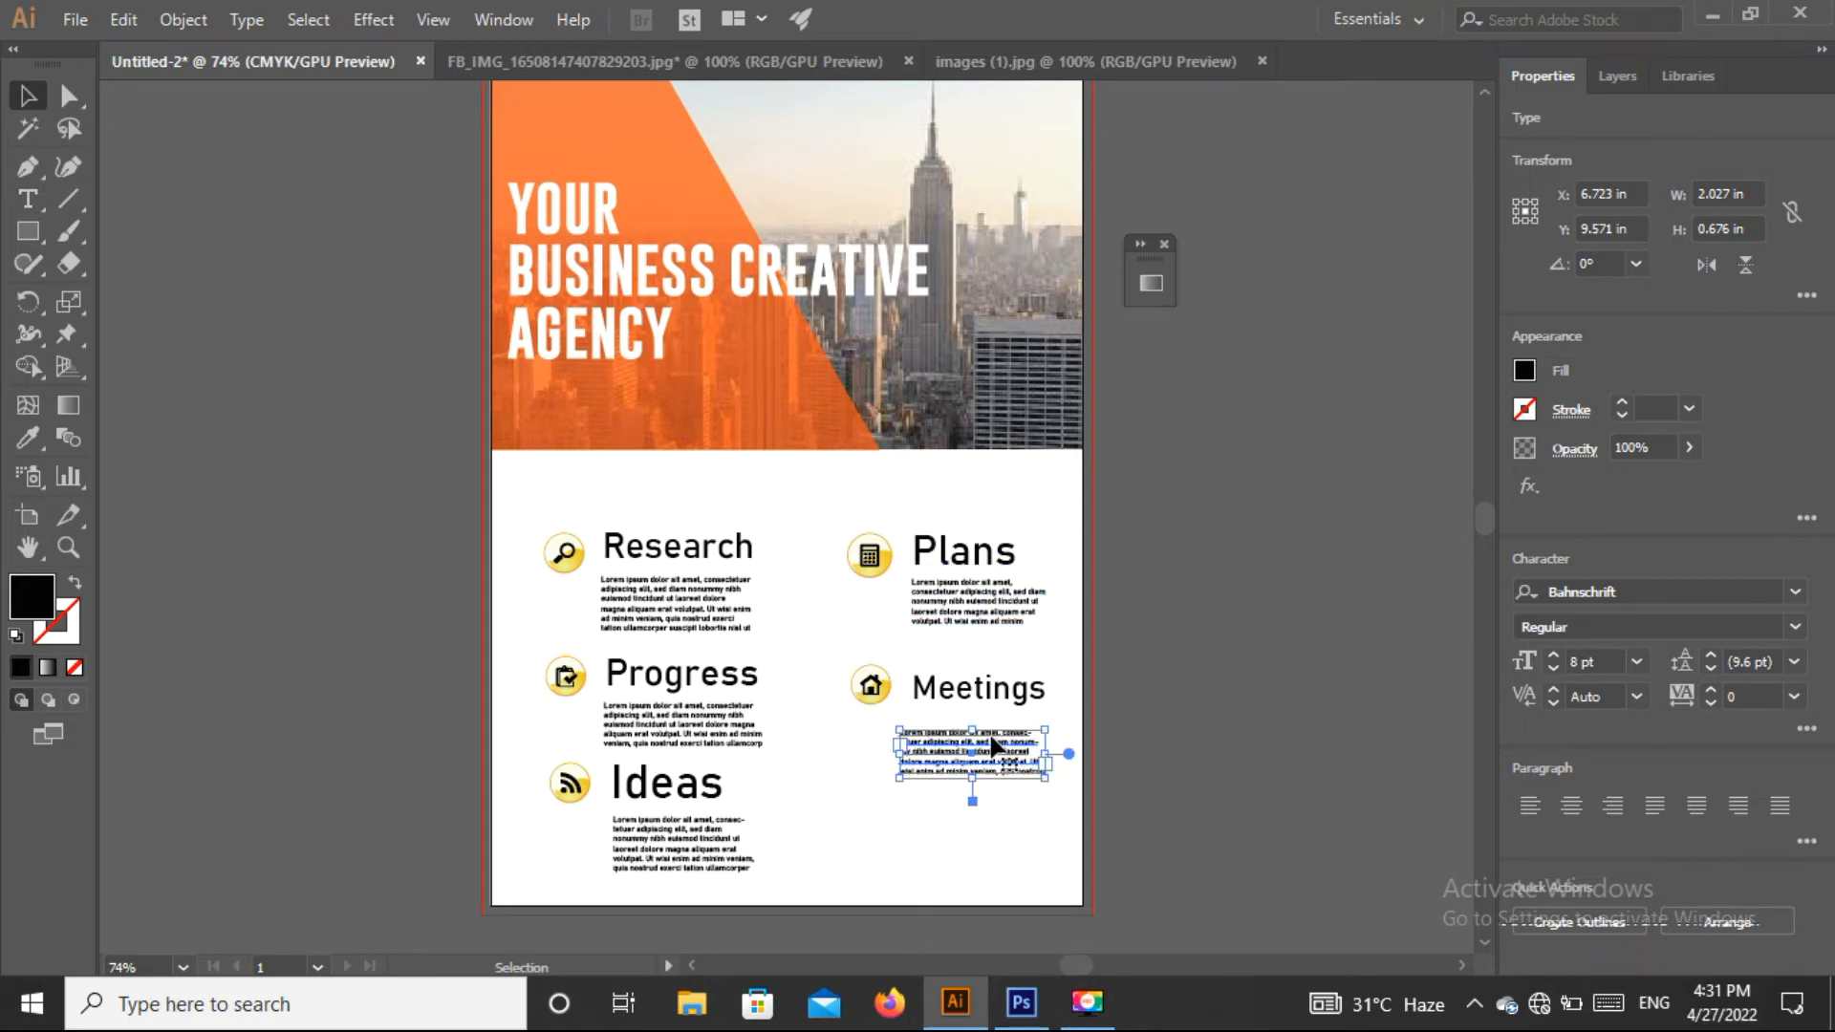
pyautogui.moveTo(988, 739); pyautogui.dragTo(1000, 724)
pyautogui.moveTo(994, 731); pyautogui.dragTo(994, 734)
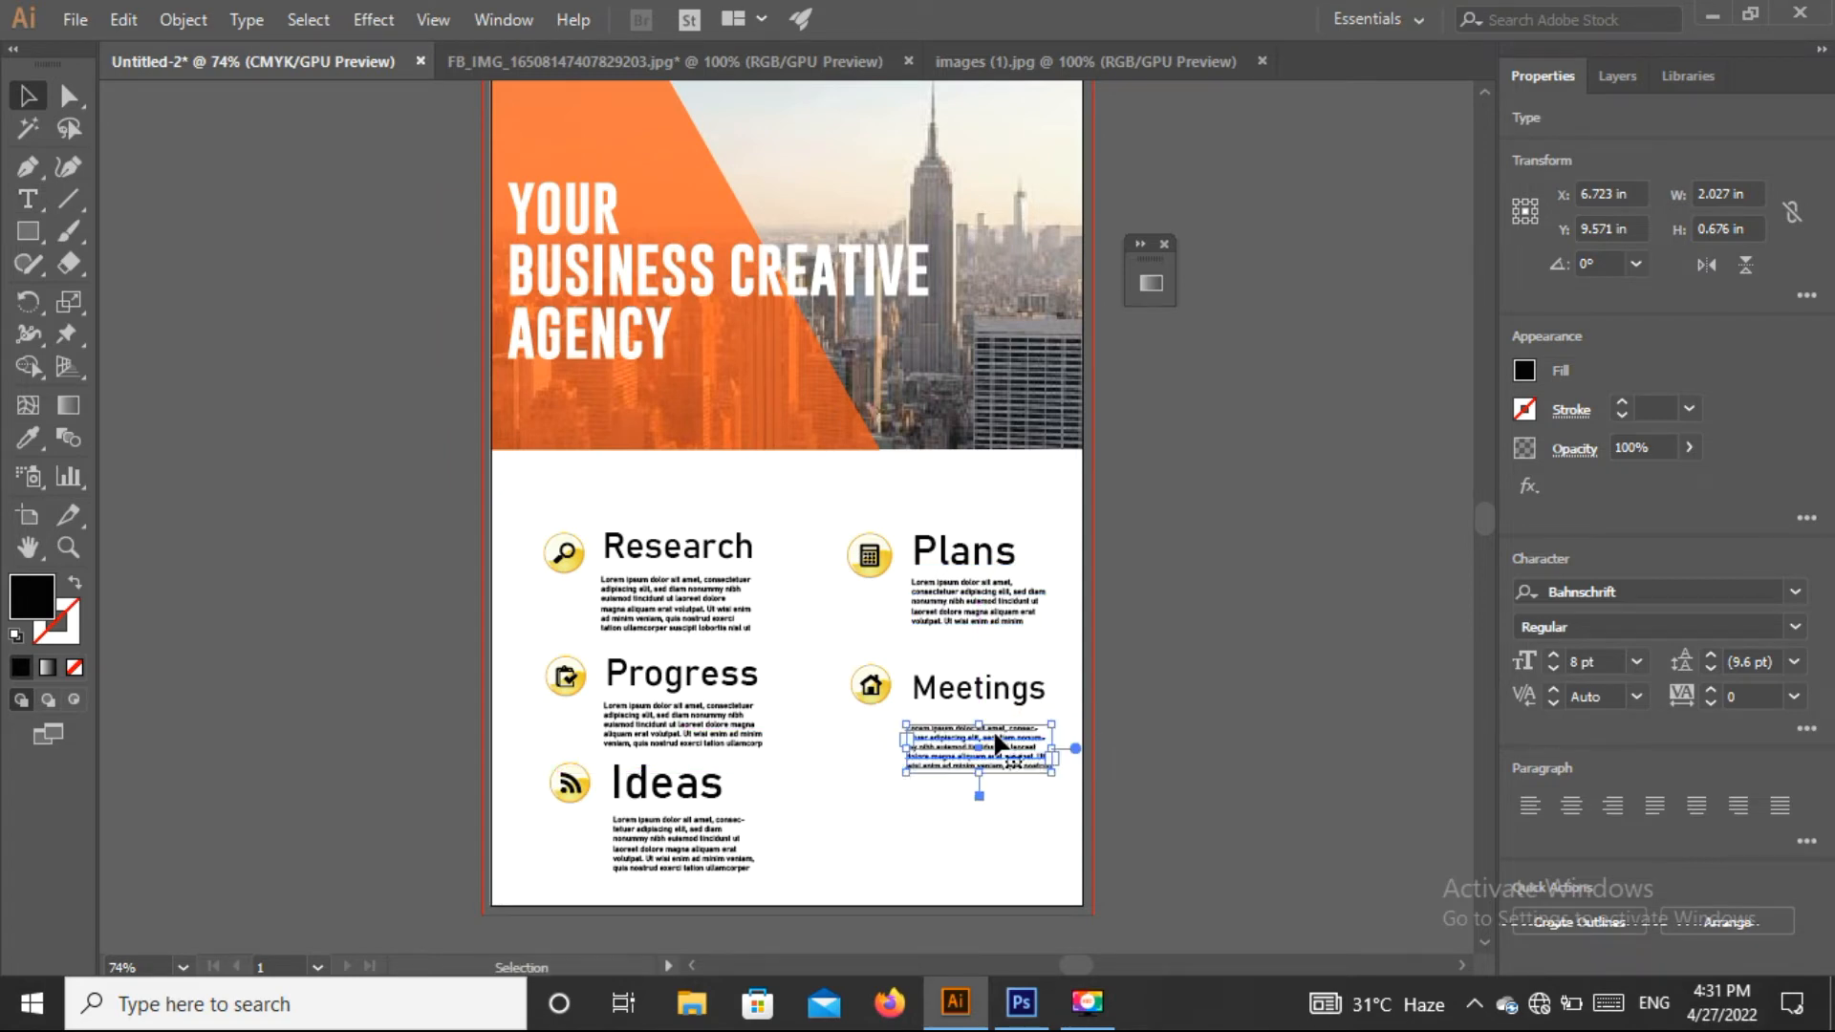
pyautogui.click(1172, 719)
pyautogui.moveTo(948, 745); pyautogui.dragTo(949, 749)
pyautogui.click(1097, 698)
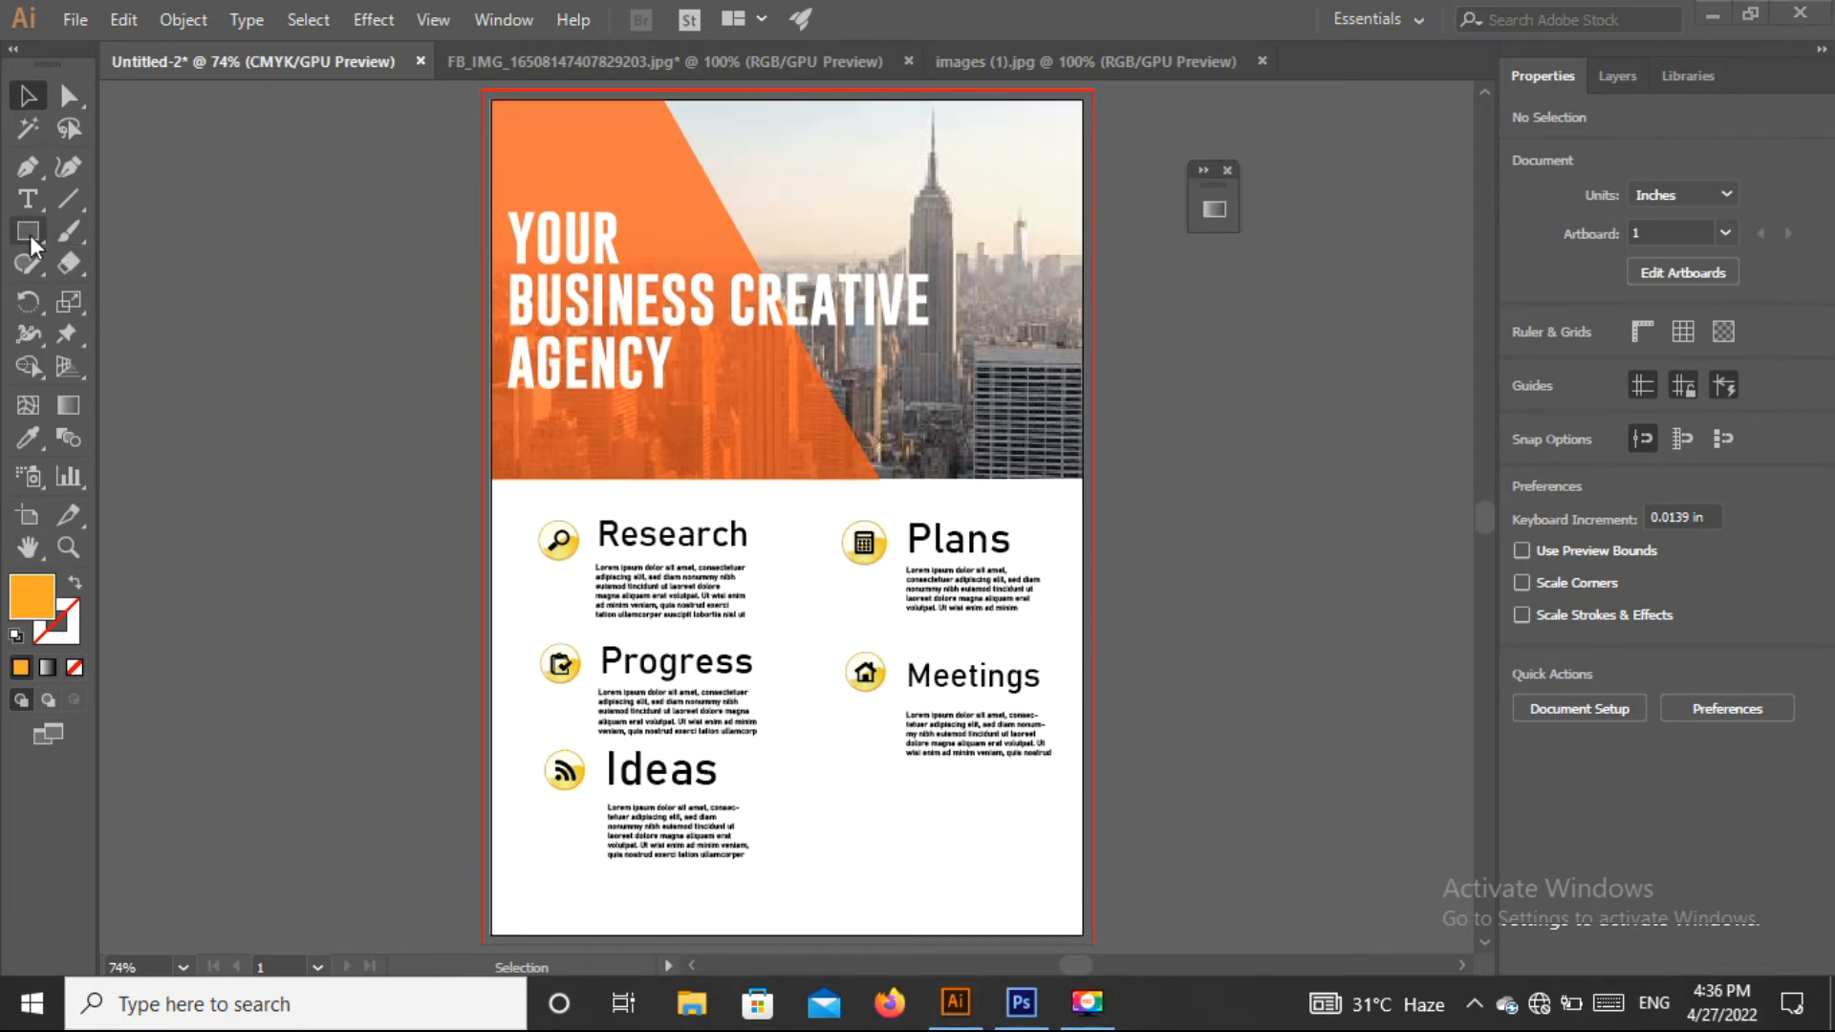
# Step: Draw an orange-yellow rectangle about 3.57 by 0.58 in at the flyer's bottom-left corner
pyautogui.moveTo(30, 235); pyautogui.dragTo(99, 234)
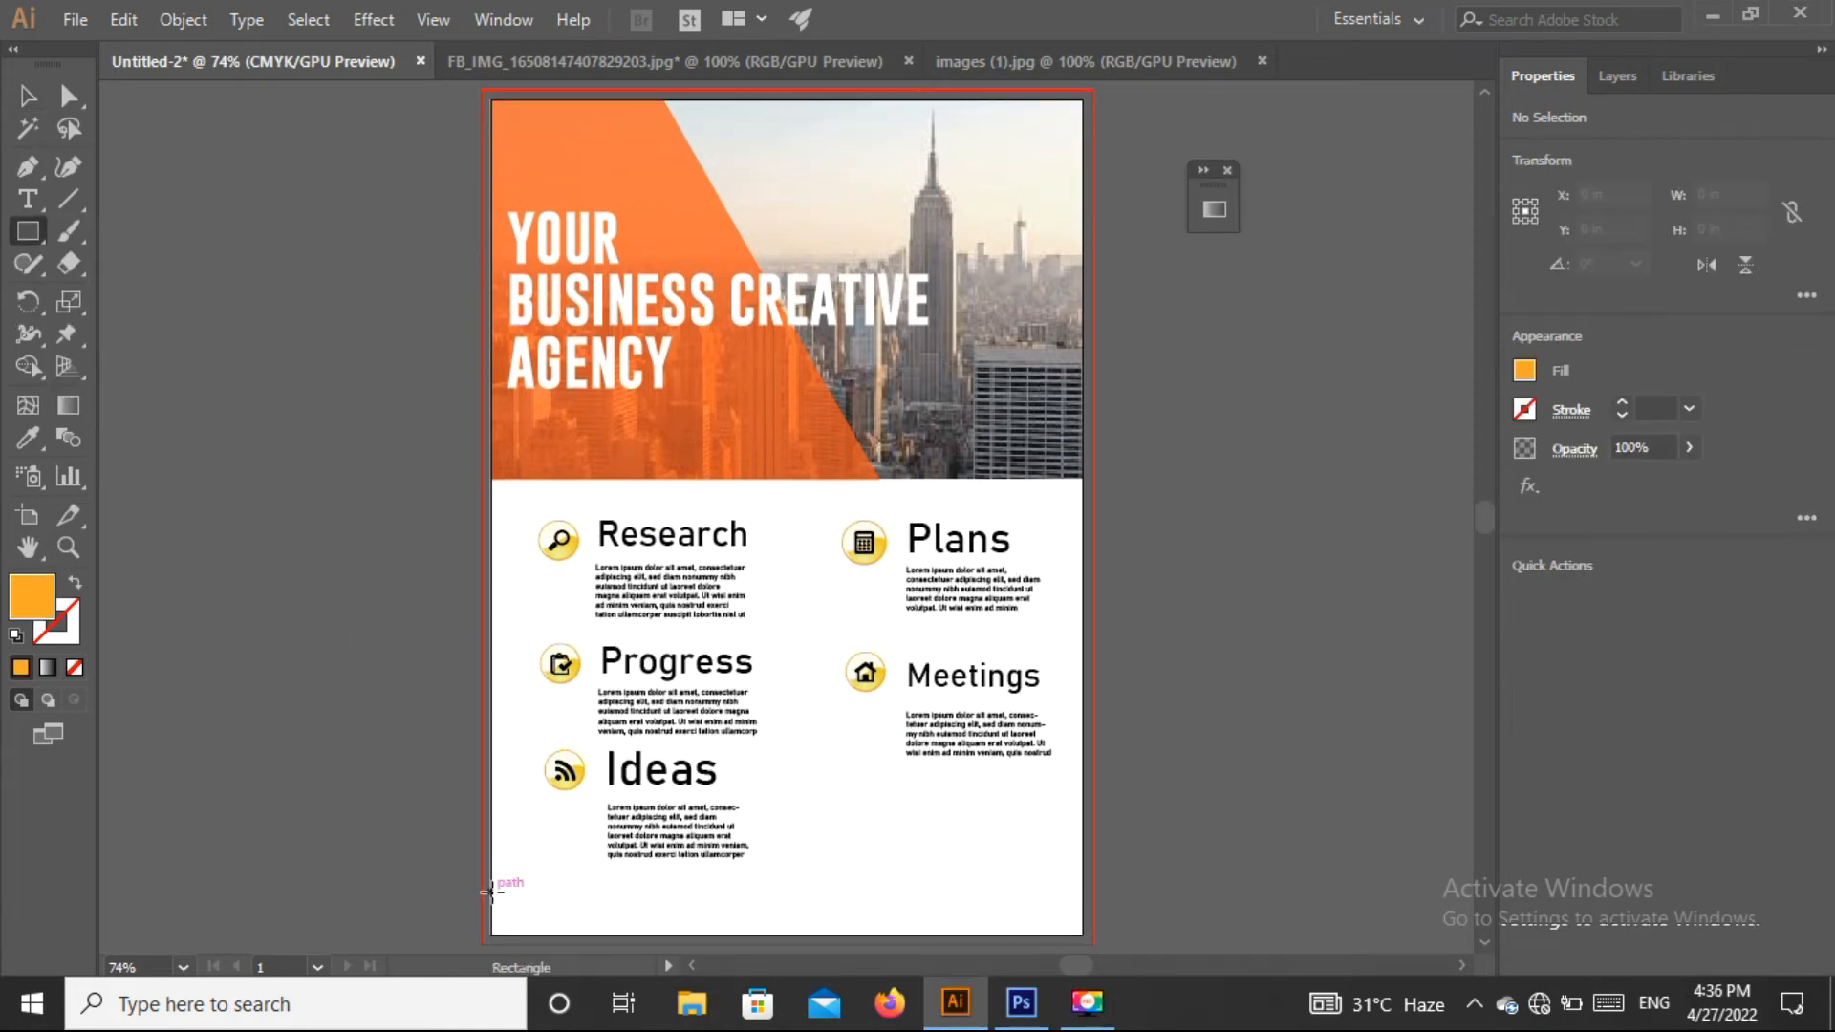
pyautogui.moveTo(492, 892); pyautogui.dragTo(749, 934)
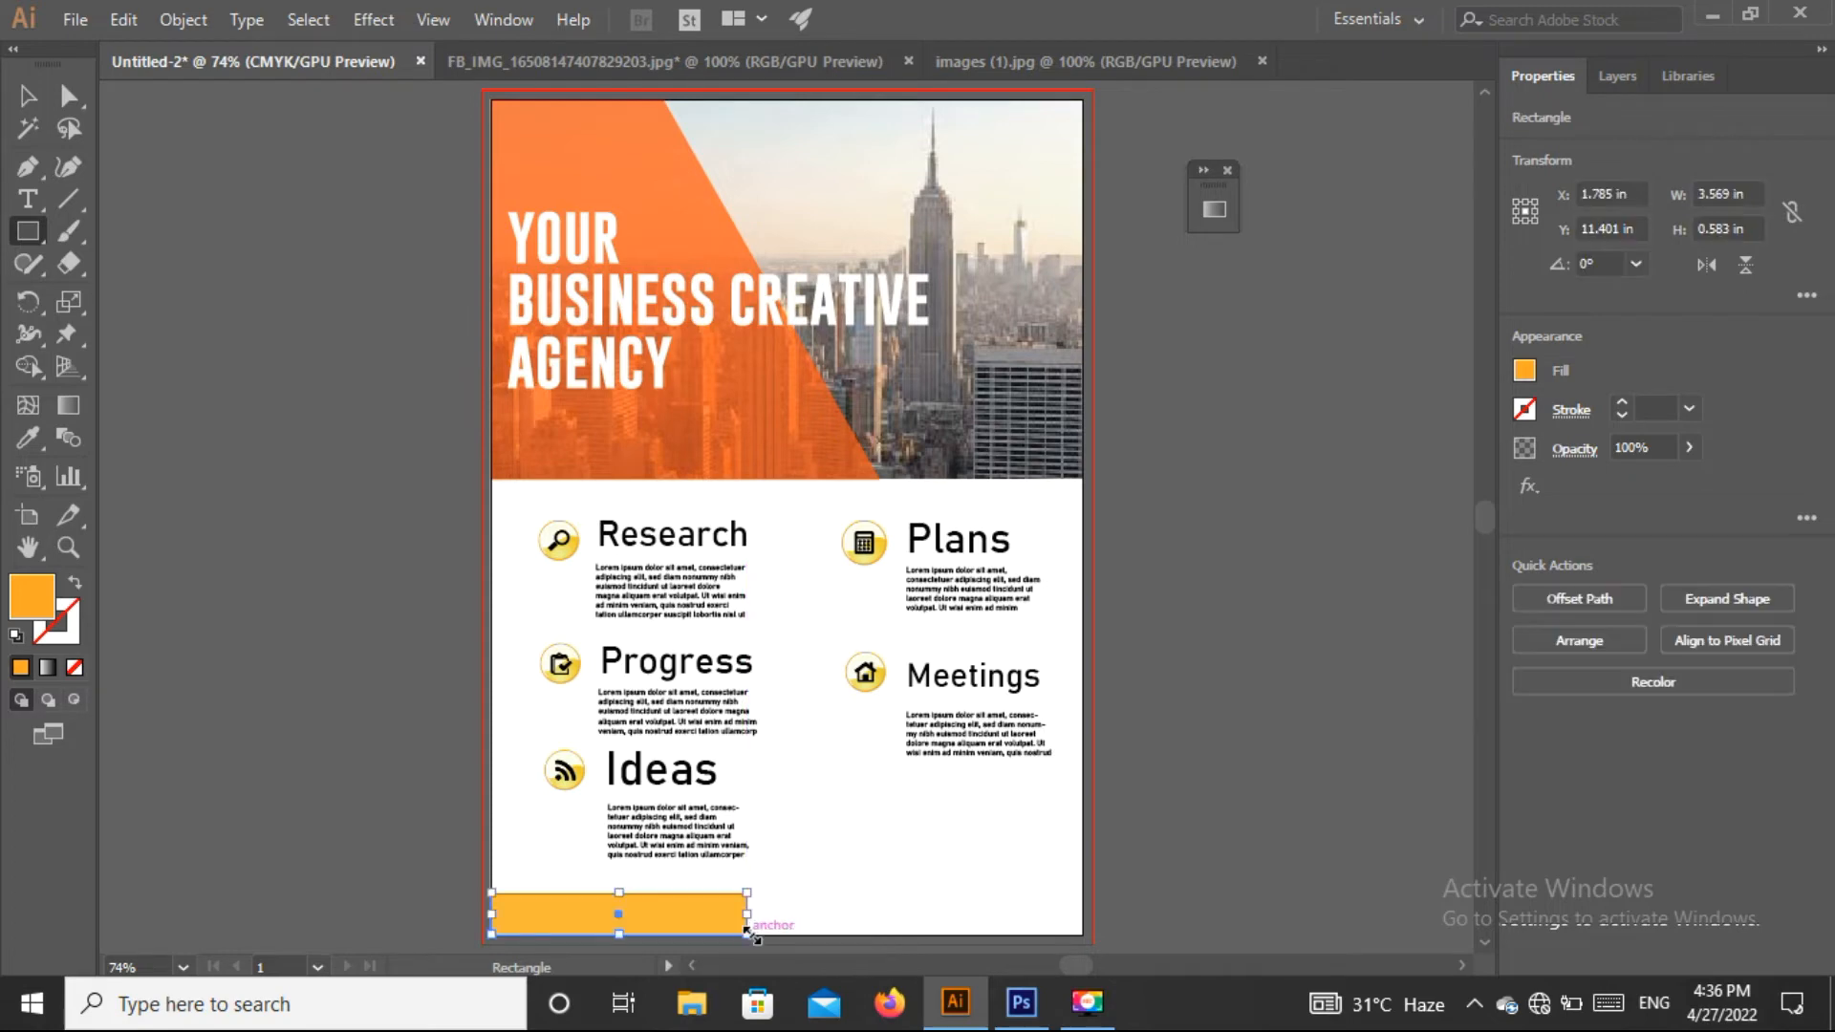
pyautogui.click(32, 101)
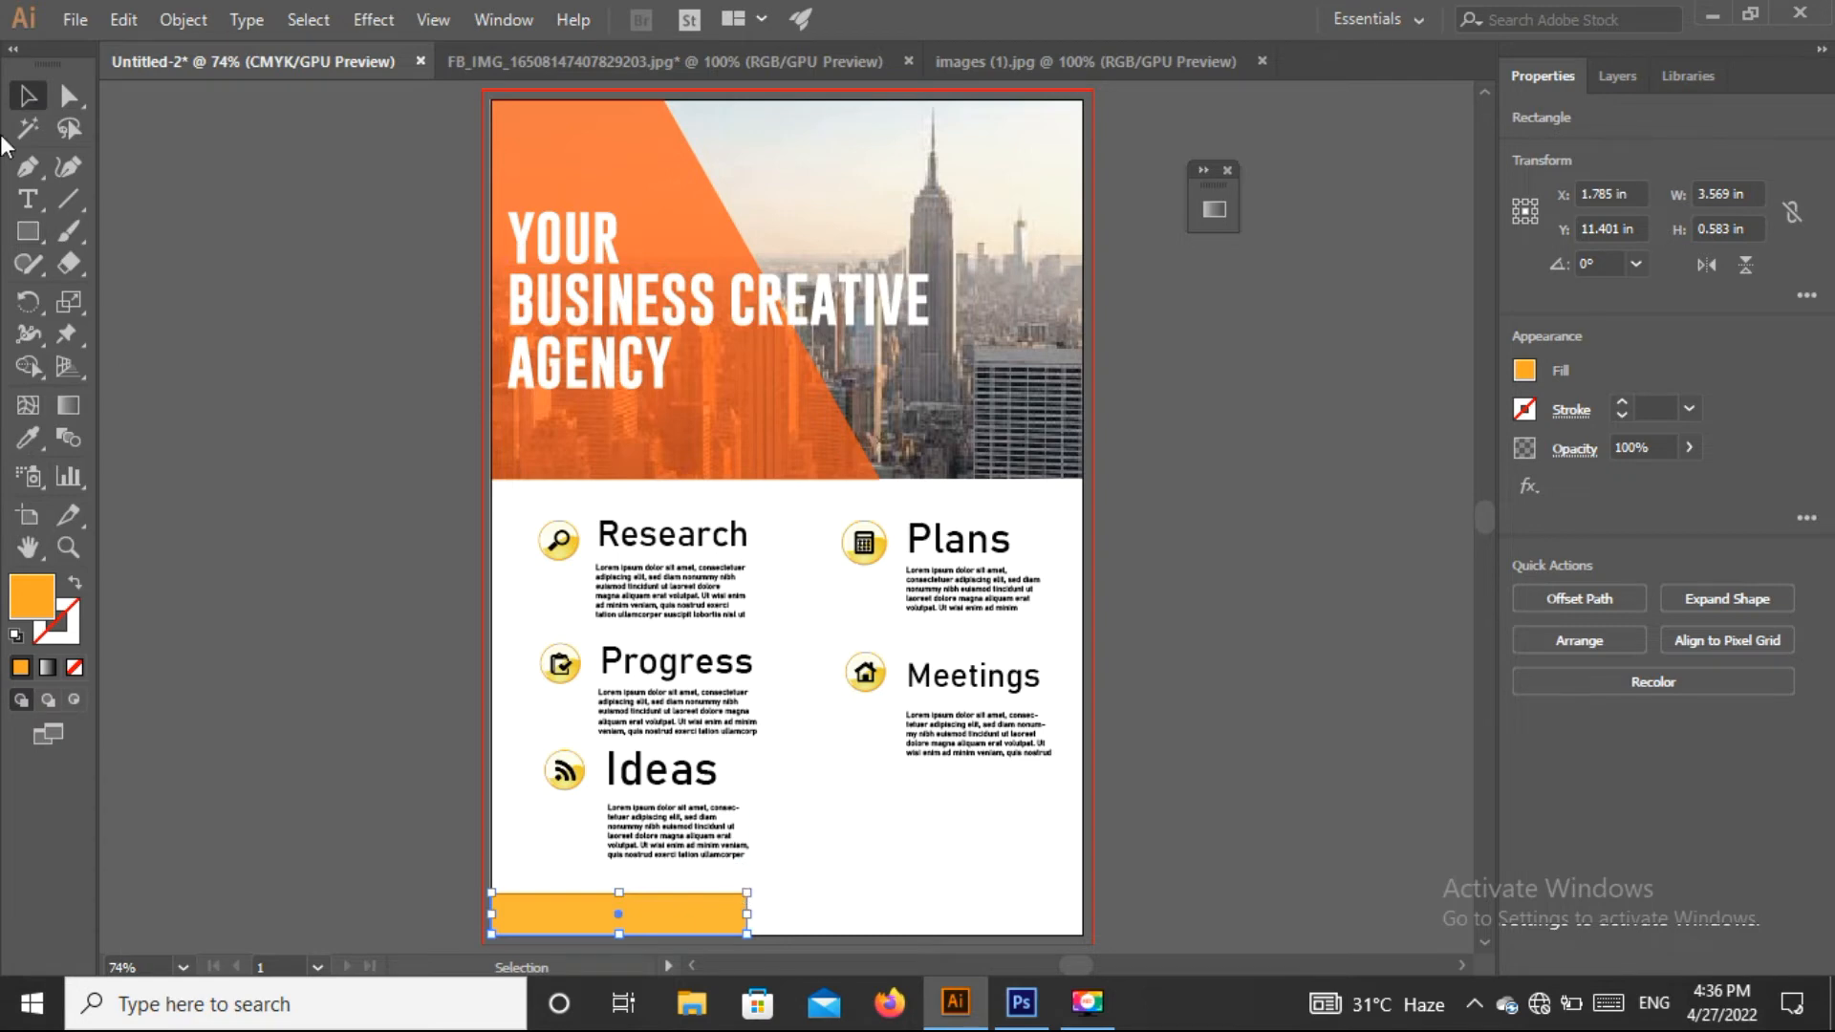
# Step: Delete the orange-yellow rectangle's upper-right anchor point to turn it into a sloping triangle
pyautogui.click(24, 169)
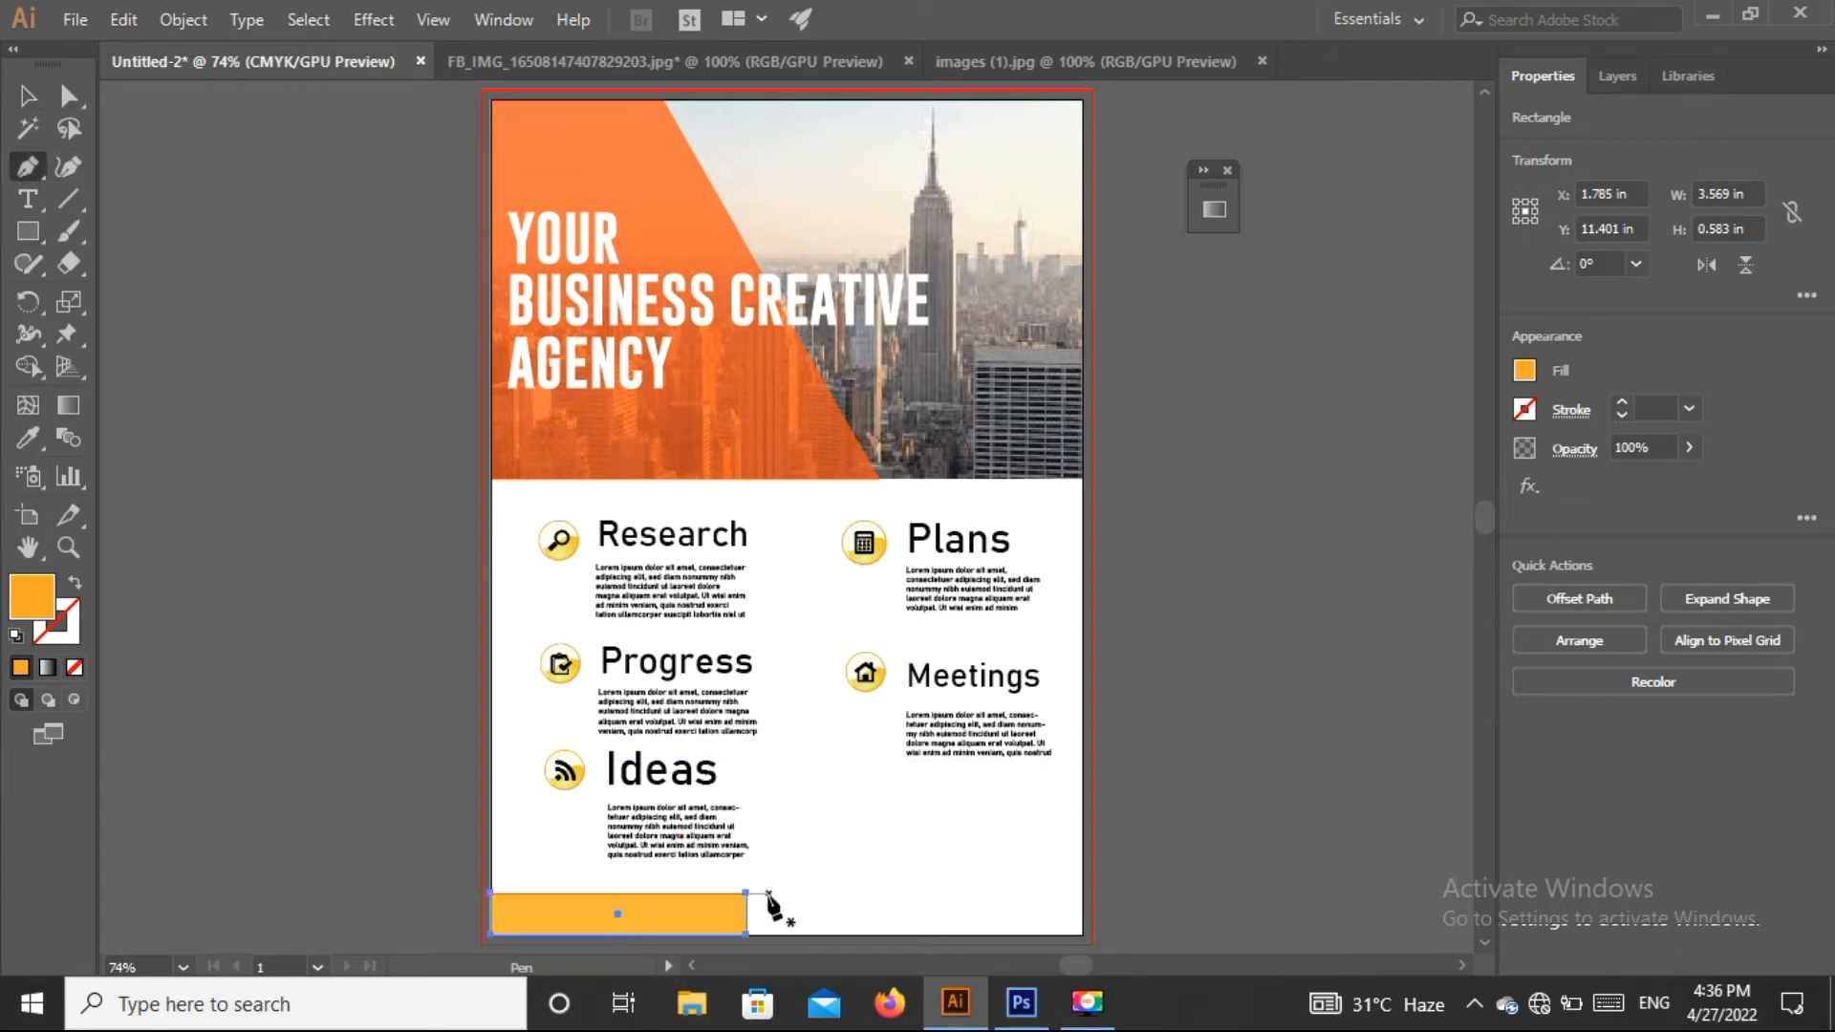
pyautogui.click(746, 892)
pyautogui.click(28, 97)
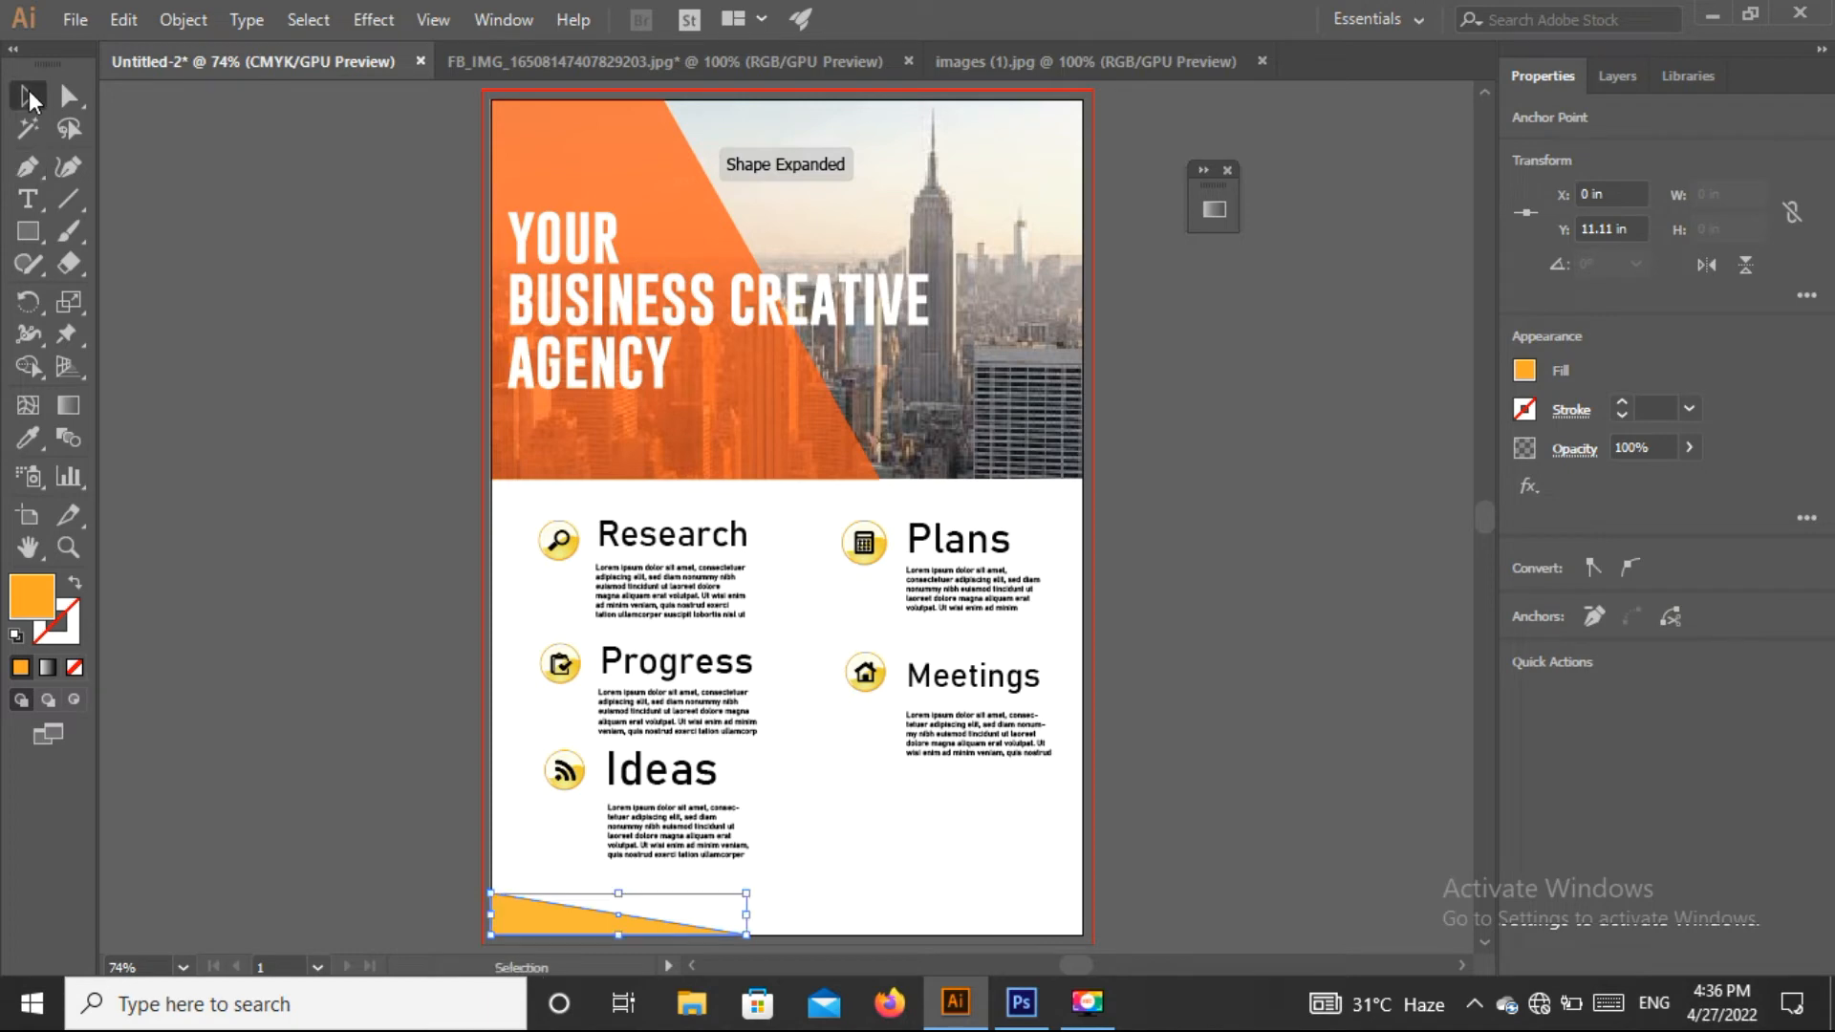
# Step: Duplicate the orange-yellow triangle and place the copy near the flyer's bottom-right corner, against the right edge
pyautogui.click(557, 922)
pyautogui.moveTo(554, 917); pyautogui.dragTo(889, 920)
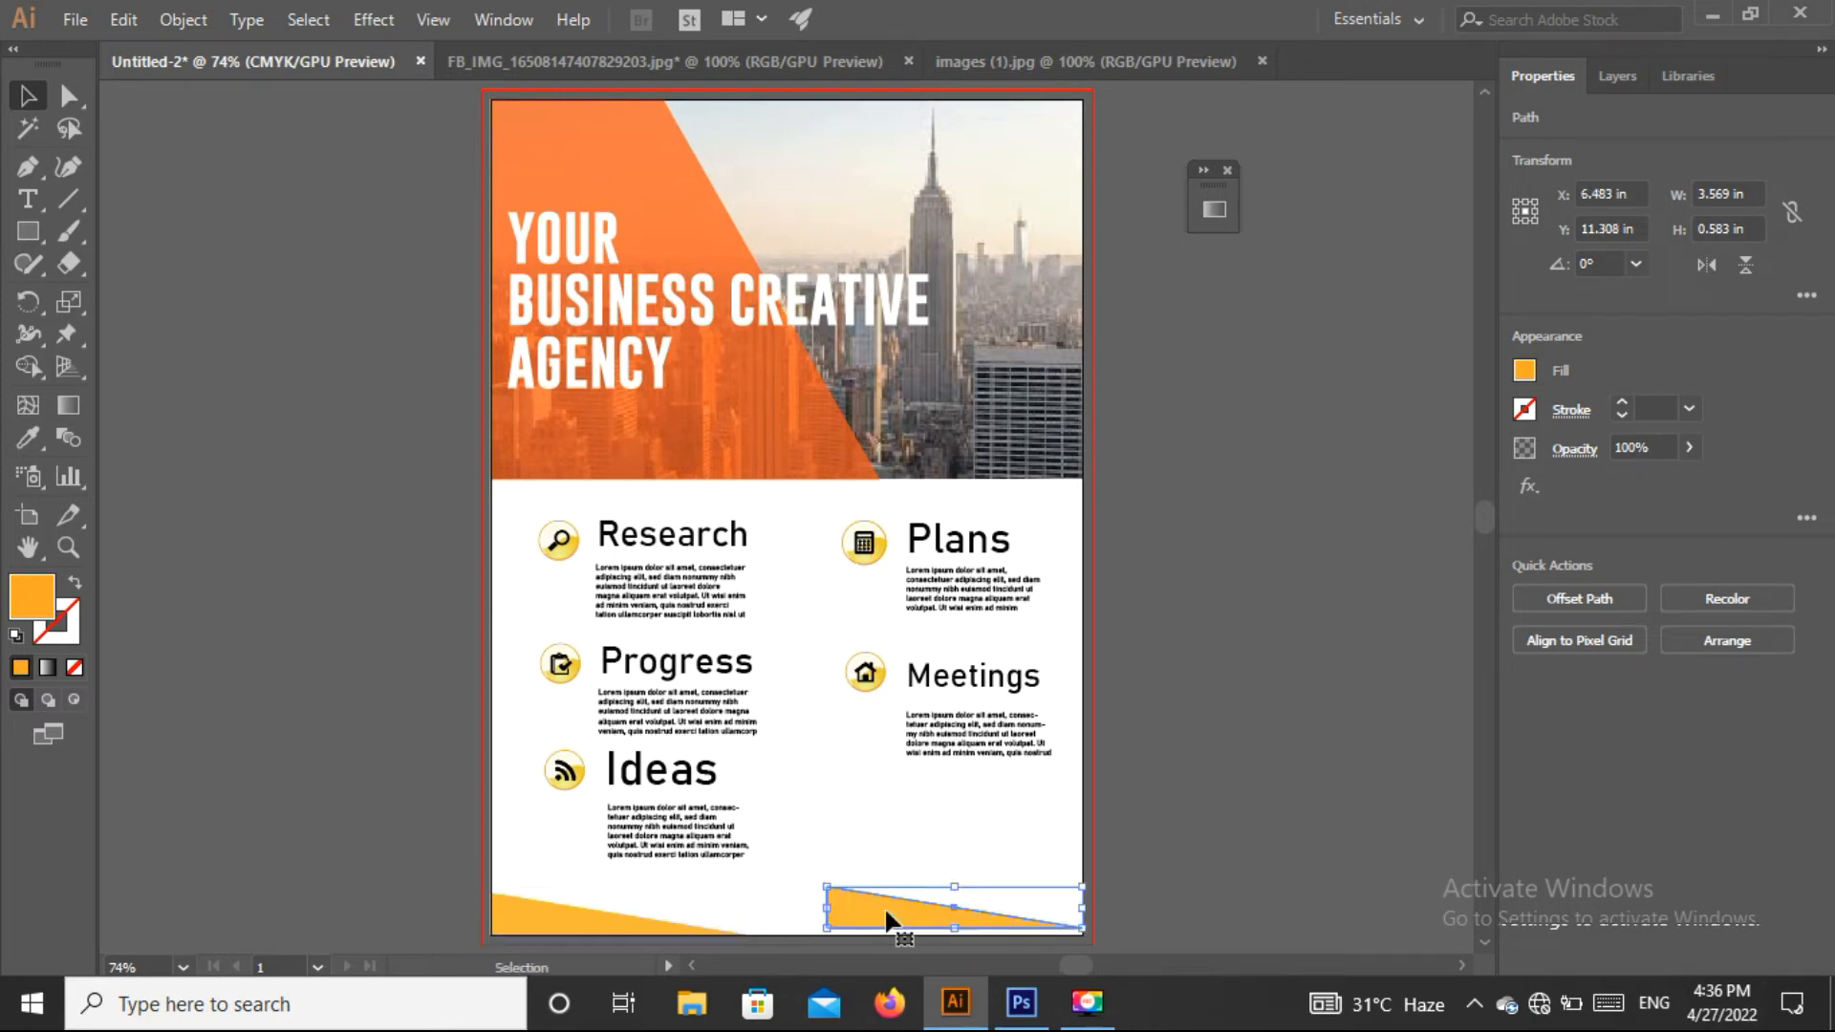